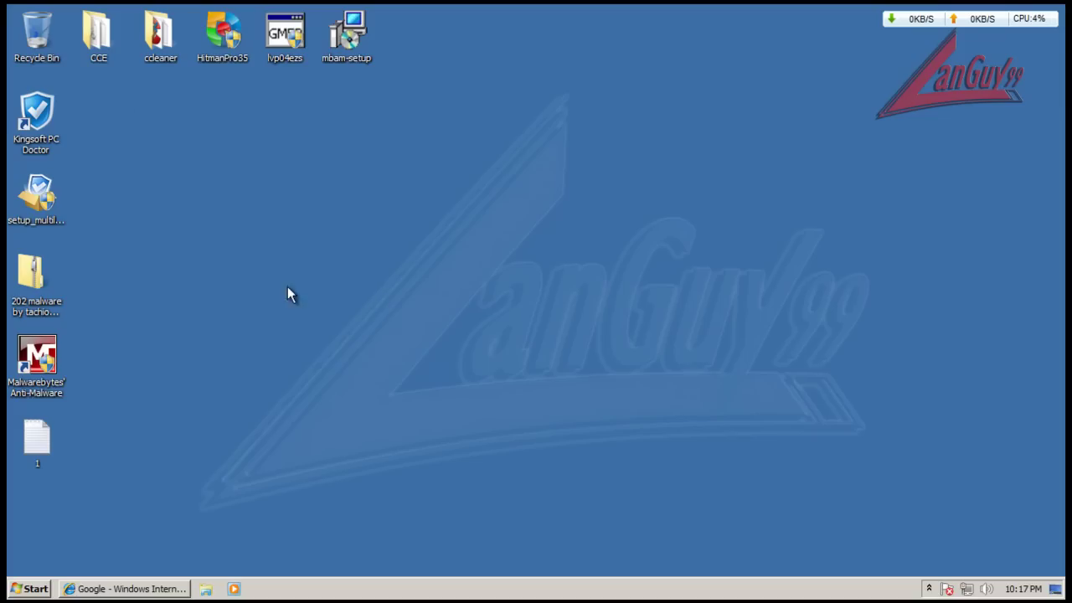
- Show the floating Kingsoft PC Doctor Monitor details and open the program's configuration from there
mouse_move(51, 198)
mouse_move(1026, 26)
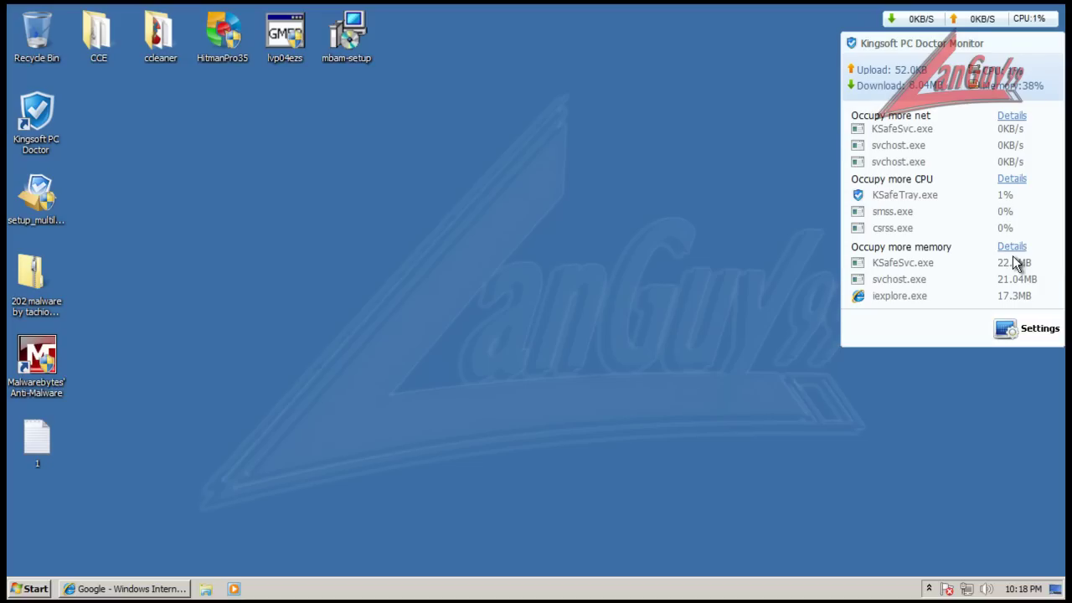
click(1034, 334)
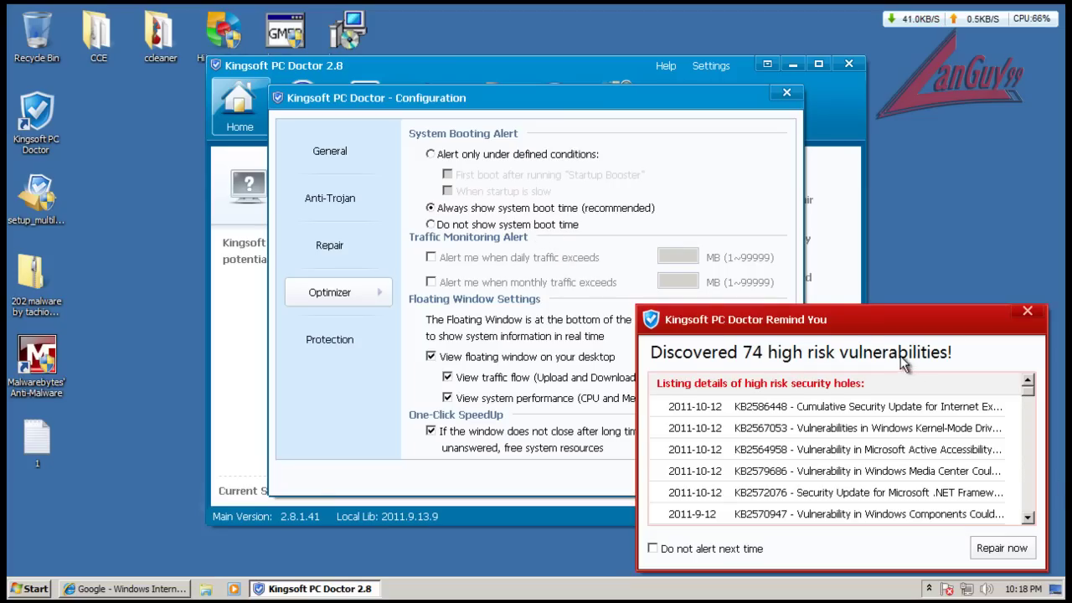
- Look through the high risk vulnerabilities reminder, set it to not alert next time and dismiss it
click(882, 322)
drag(882, 321, 841, 308)
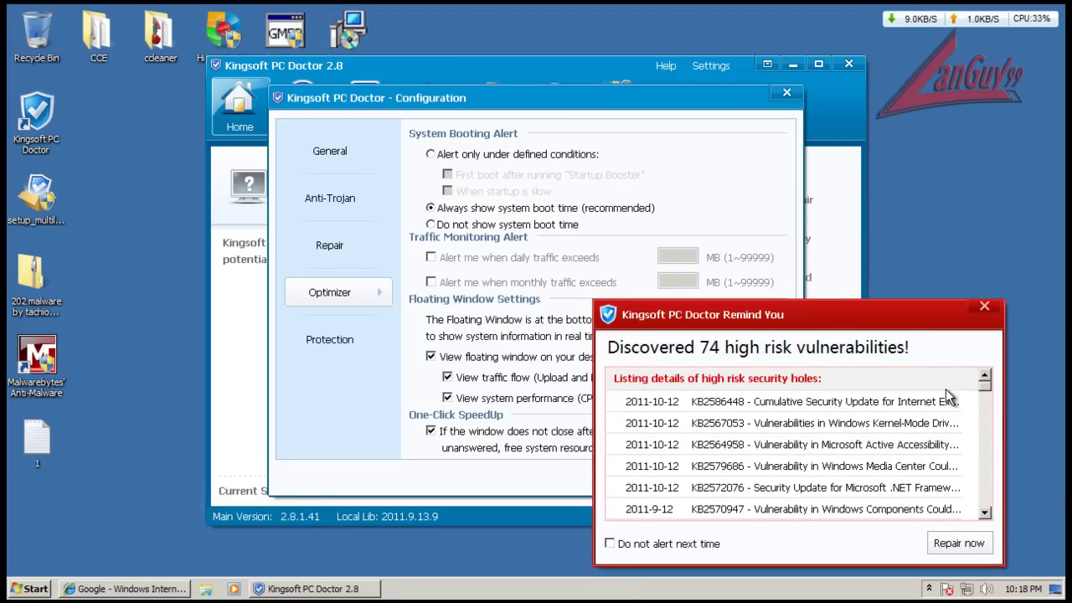
mouse_move(986, 388)
mouse_down()
mouse_move(985, 512)
mouse_move(985, 383)
mouse_up()
click(610, 543)
click(985, 307)
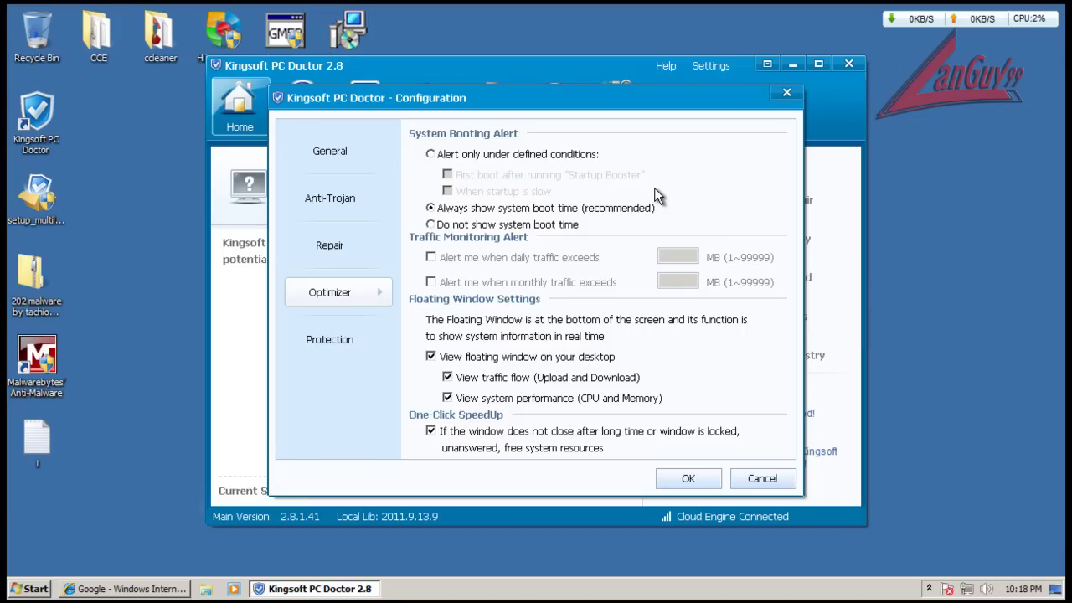
- Show the General settings, then inspect all users' running processes sorted by description in Windows Task Manager and close it
click(339, 151)
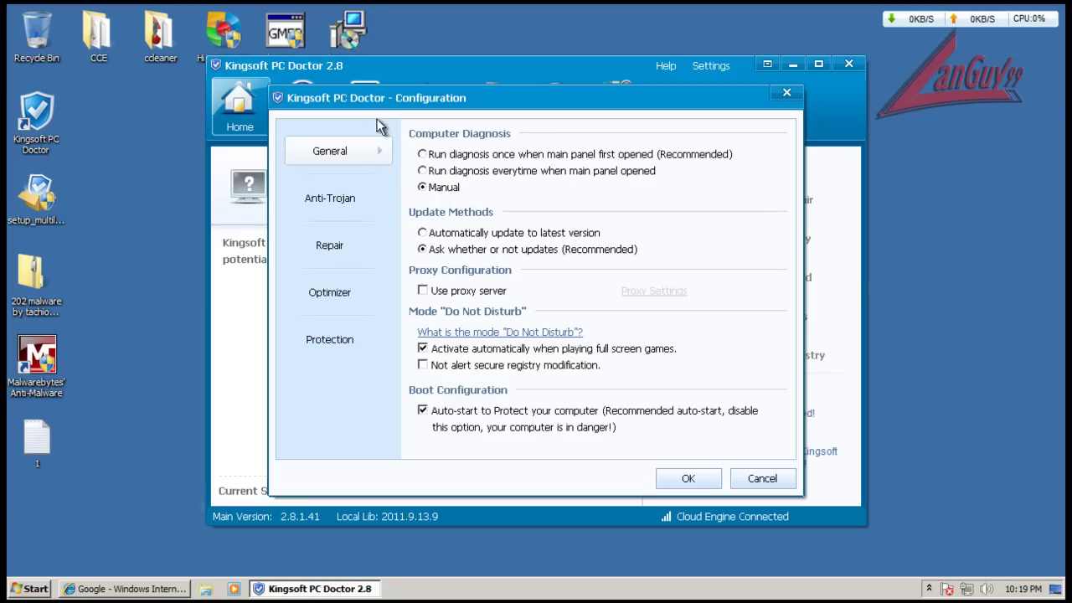
right_click(463, 591)
click(506, 546)
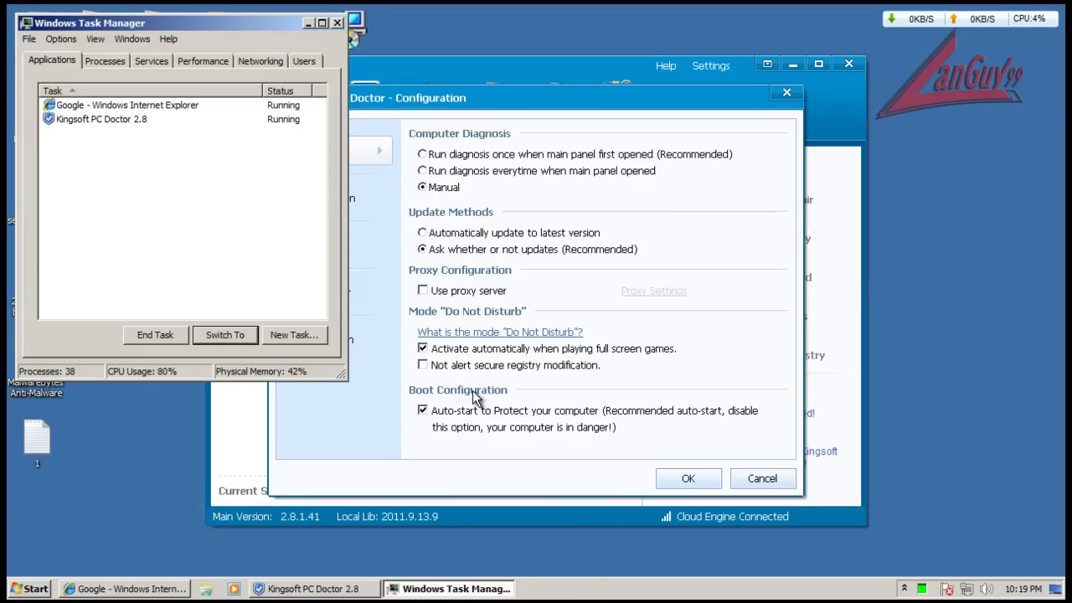
click(104, 61)
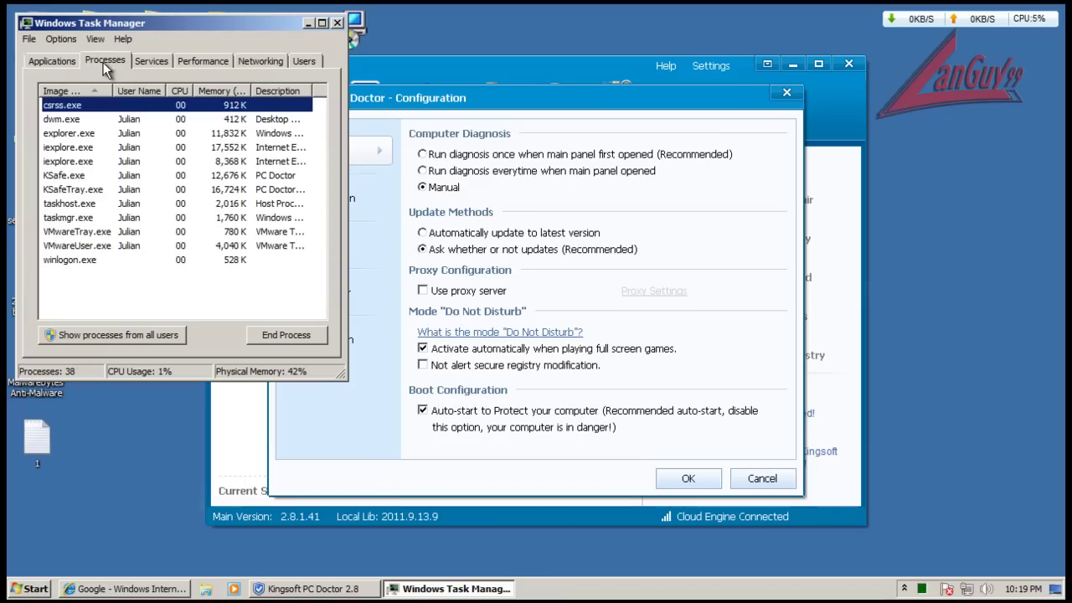
click(165, 341)
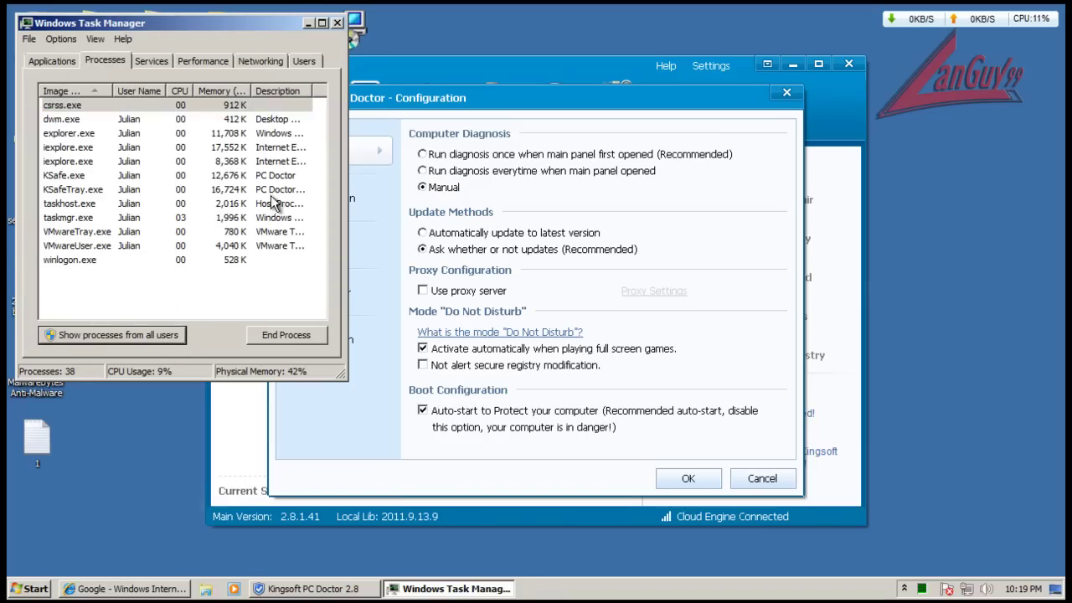
click(303, 91)
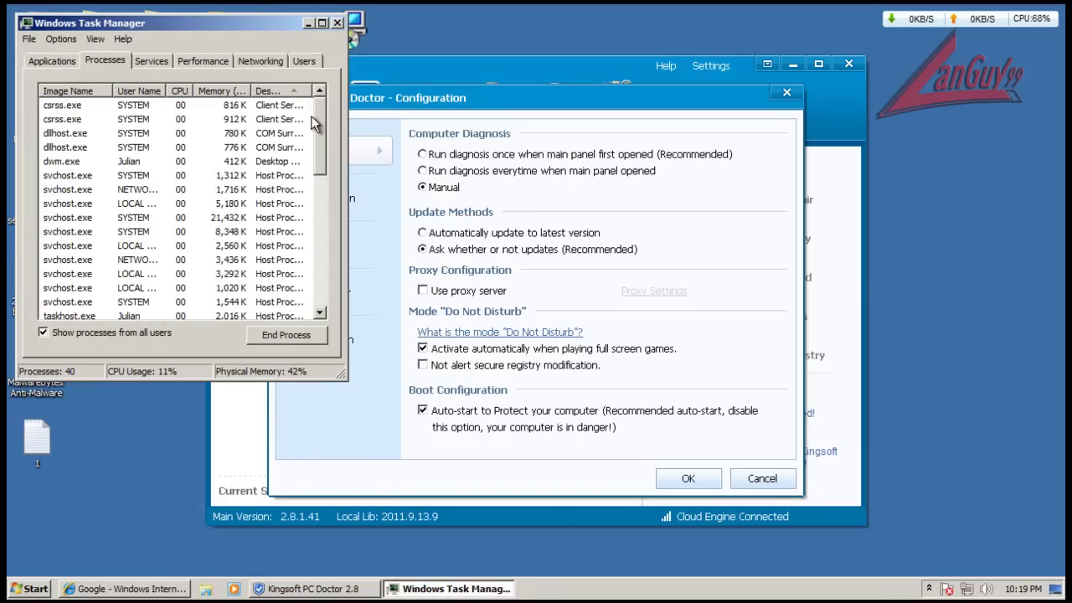
drag(323, 134, 323, 216)
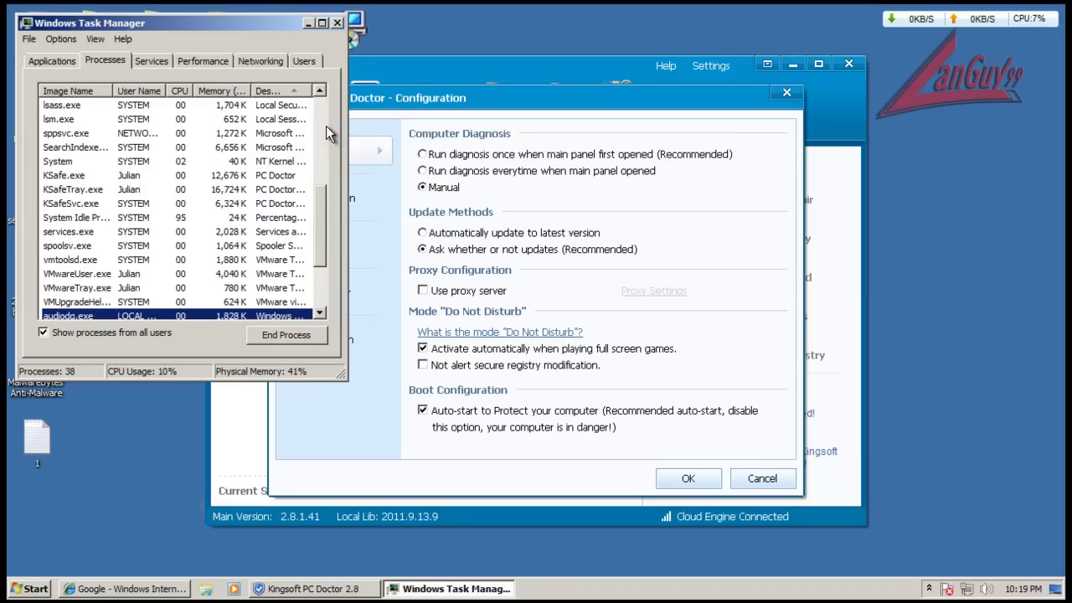
click(337, 23)
- Review the Anti-Trojan settings and its trust list of files, websites, repairs and plugins, then close the list
mouse_move(497, 103)
mouse_down()
mouse_move(671, 144)
mouse_move(509, 90)
mouse_up()
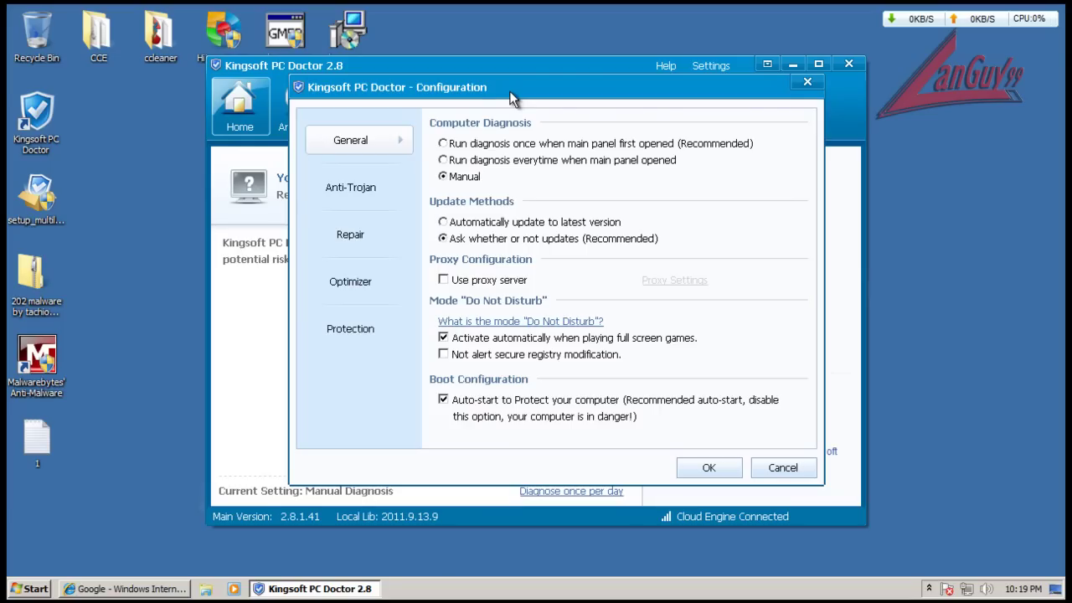
click(365, 189)
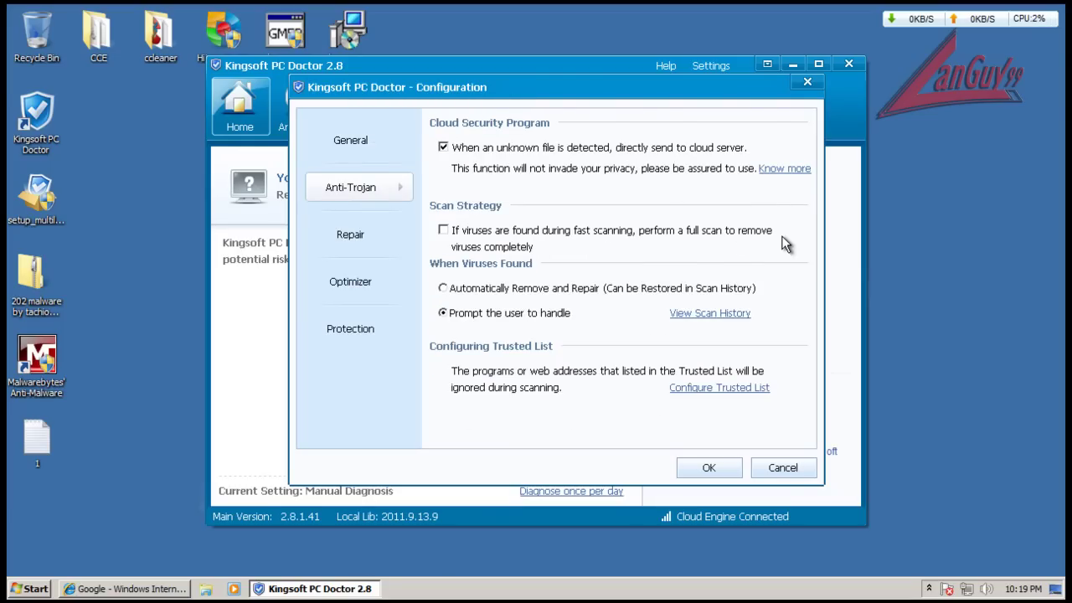
click(753, 387)
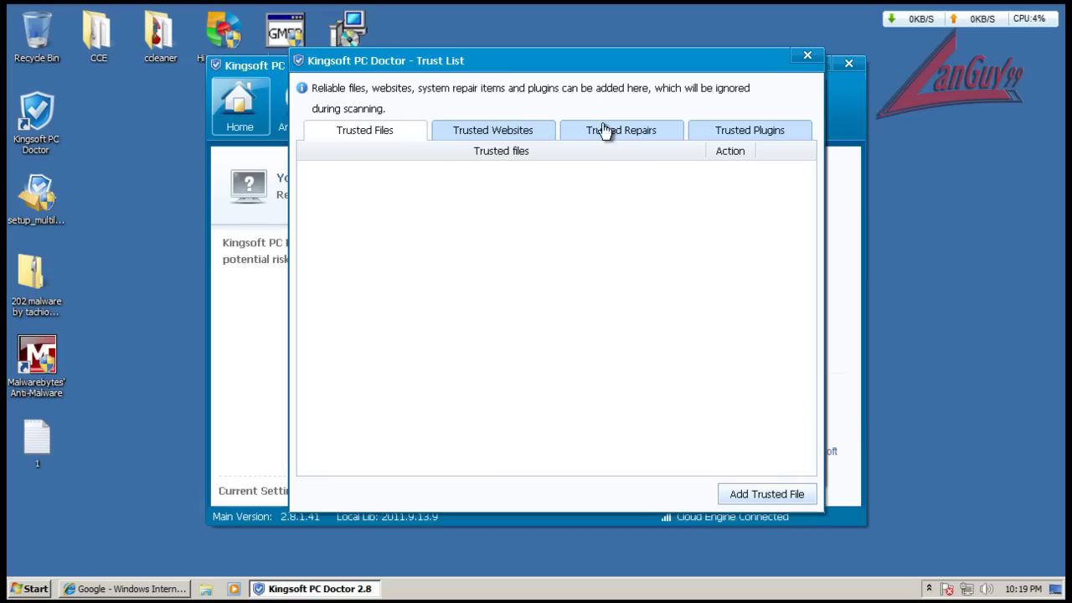
click(540, 132)
click(609, 132)
click(700, 136)
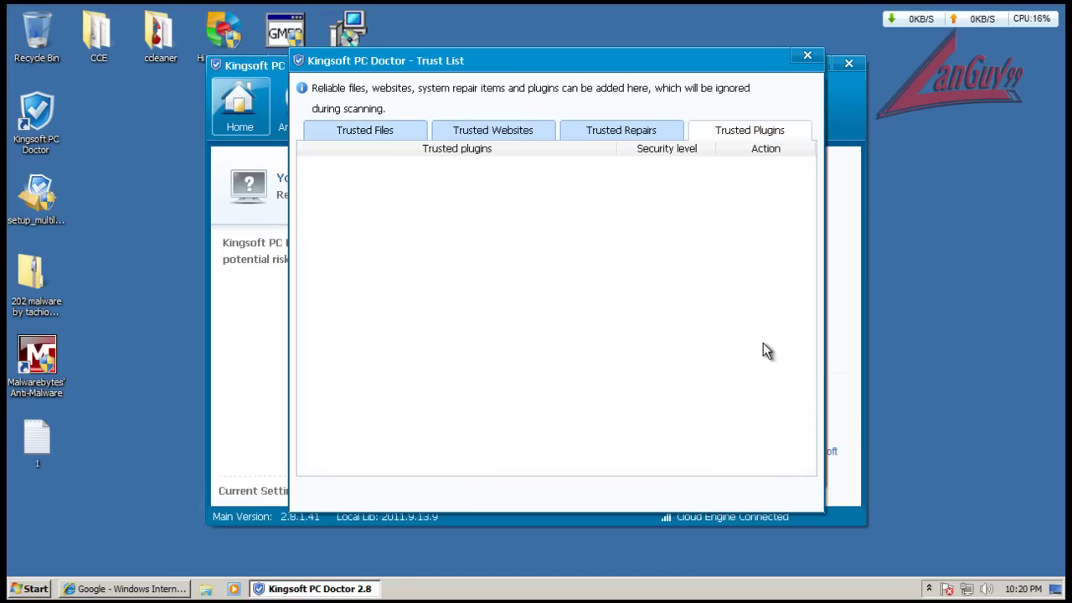
click(623, 127)
click(519, 130)
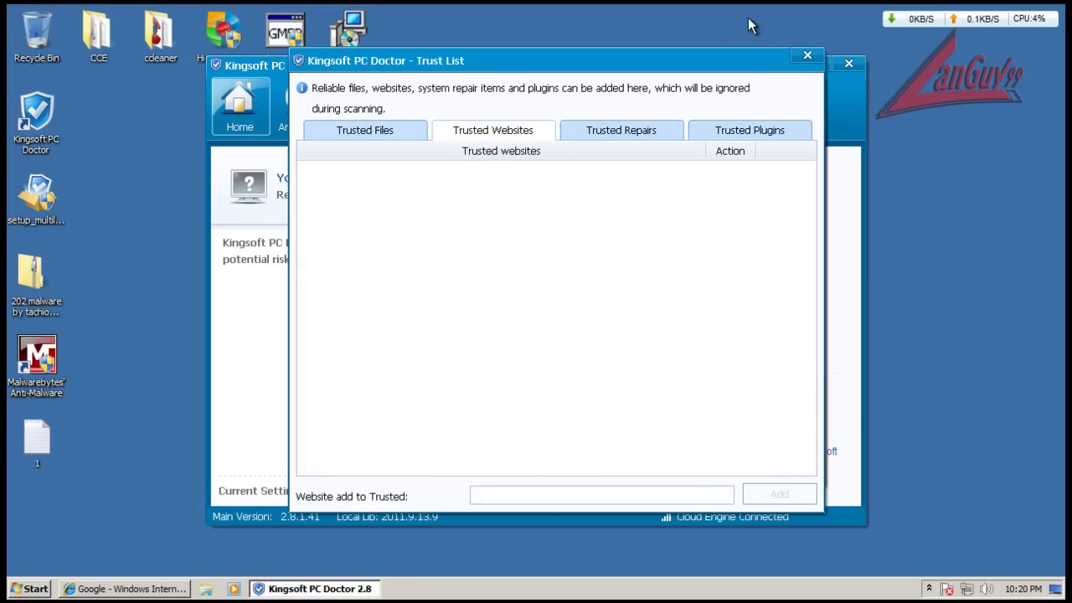
click(807, 56)
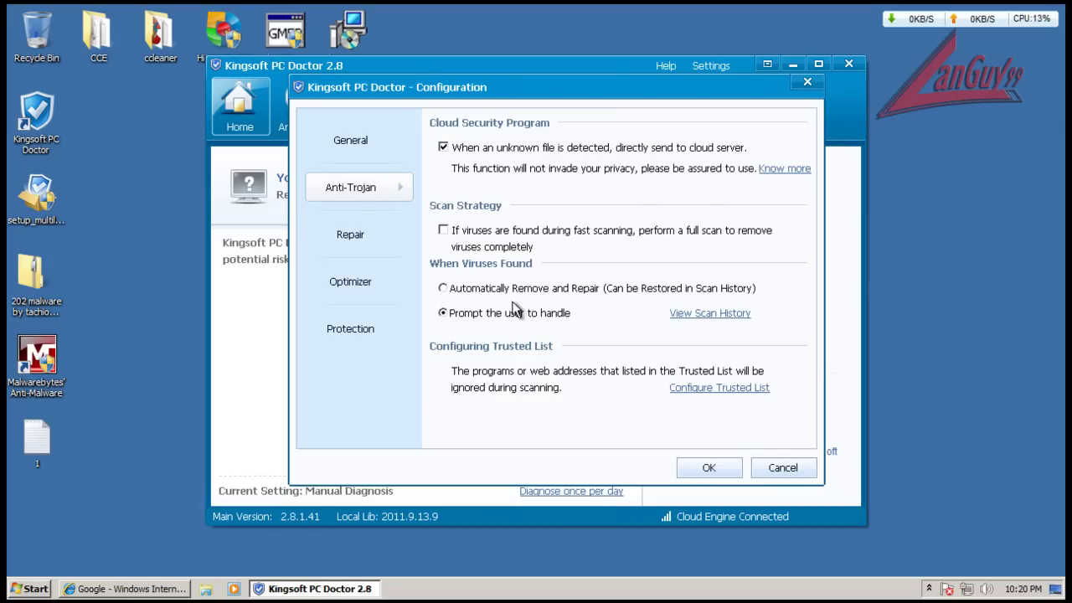
- Review the Repair, Optimizer and Protection pages of the configuration
click(336, 235)
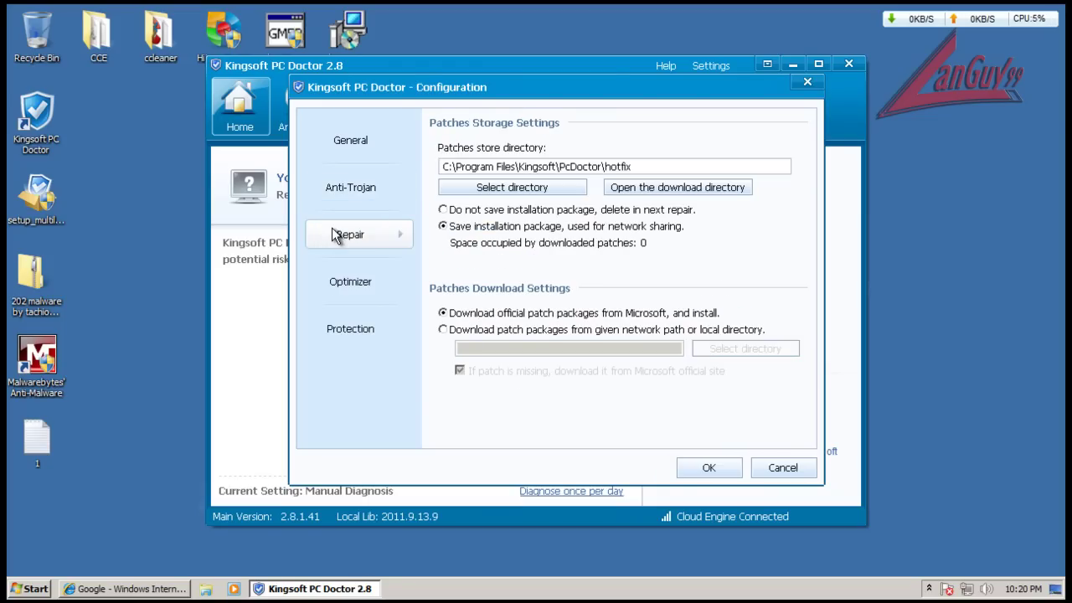
click(355, 285)
click(357, 337)
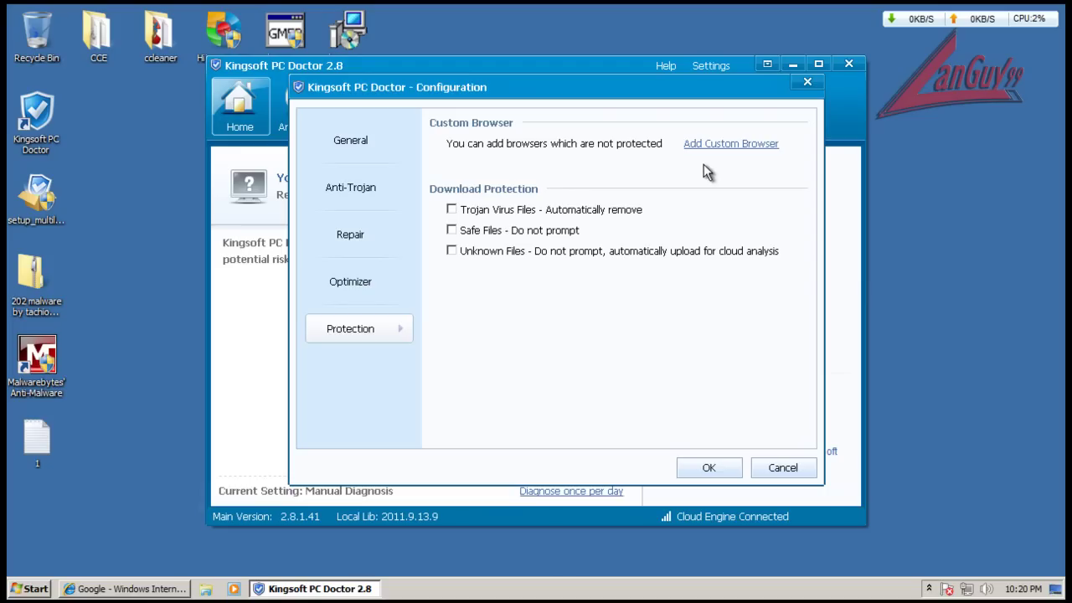
- Examine the Add Custom Browser dialog without adding a browser, then leave the configuration without saving
click(736, 144)
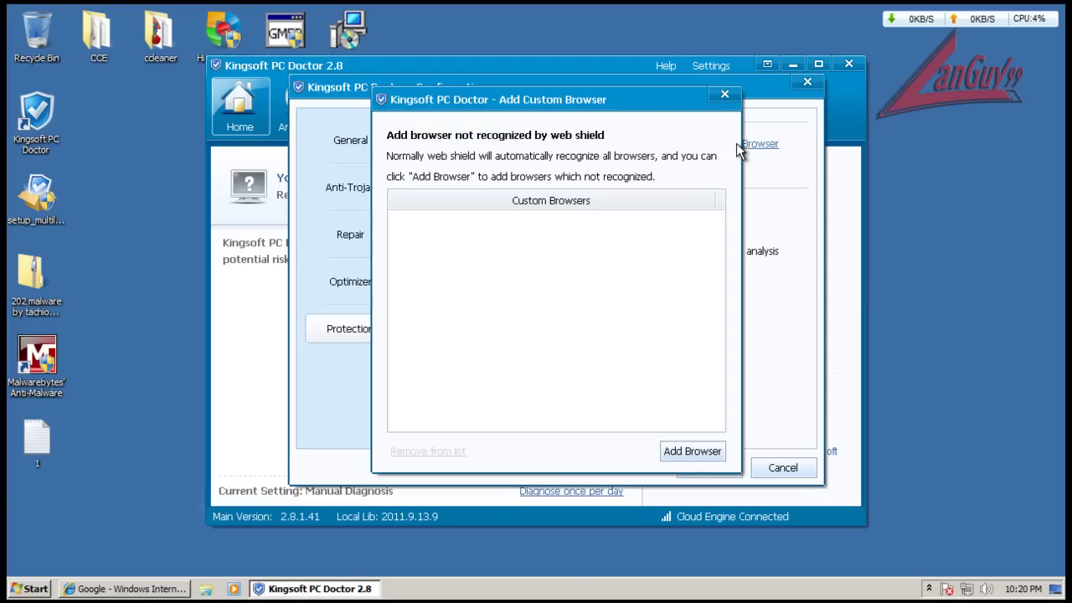
click(710, 449)
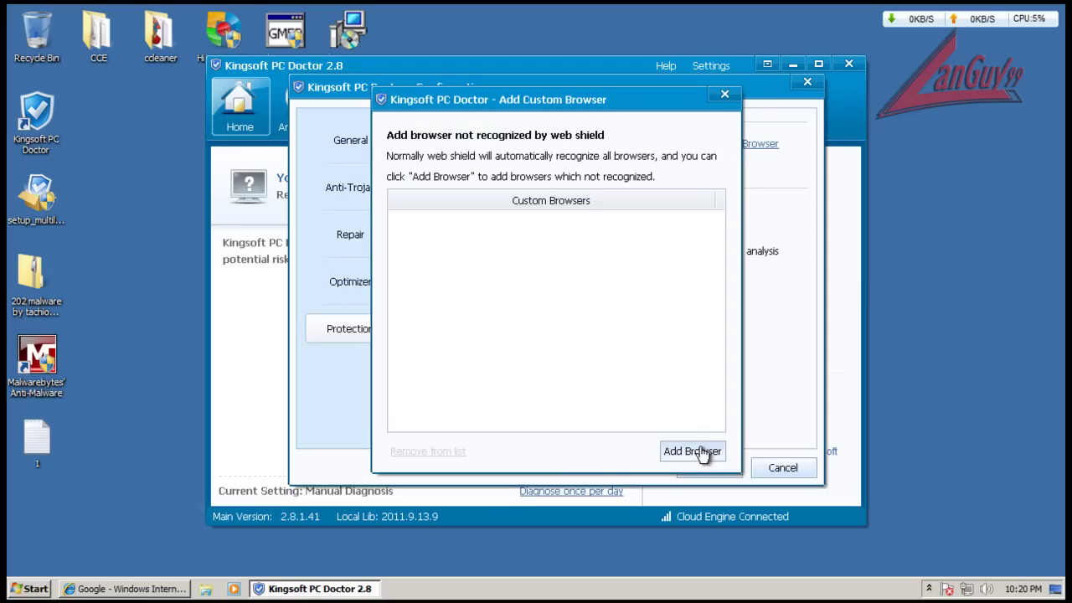
click(796, 406)
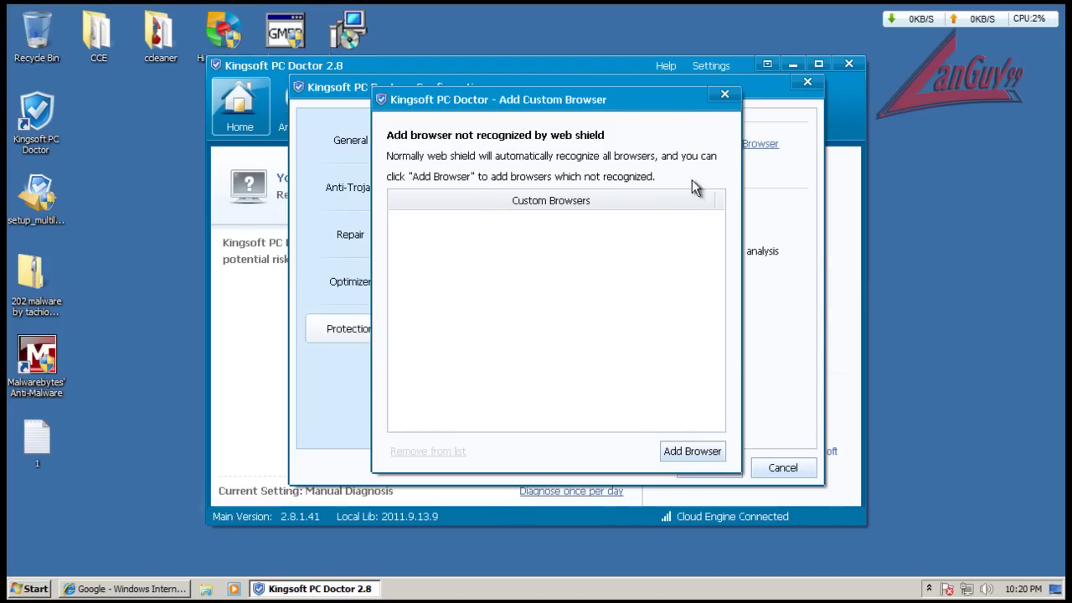
click(724, 93)
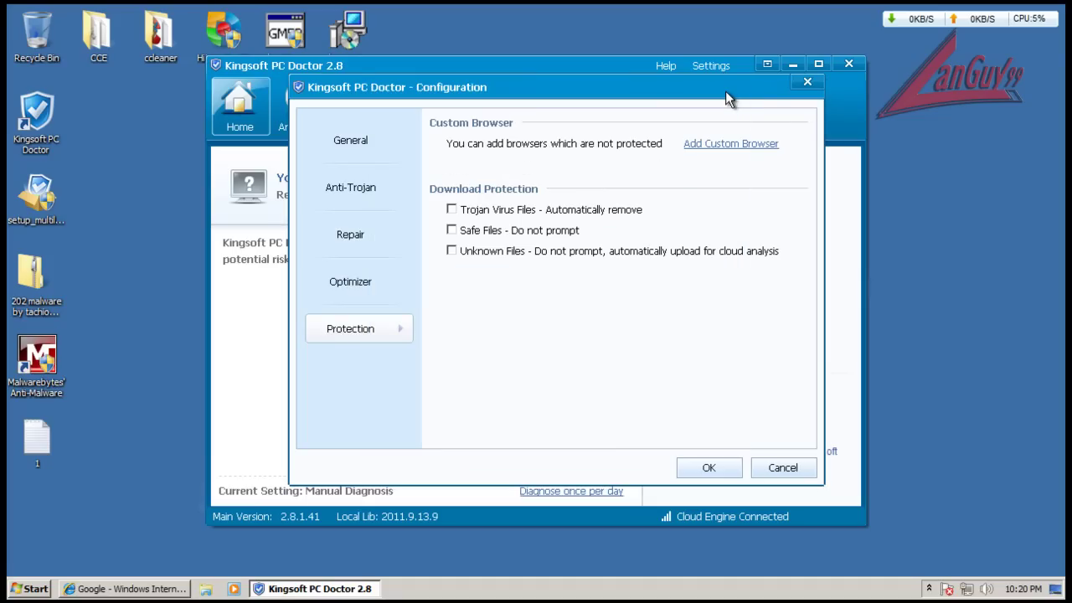
click(783, 468)
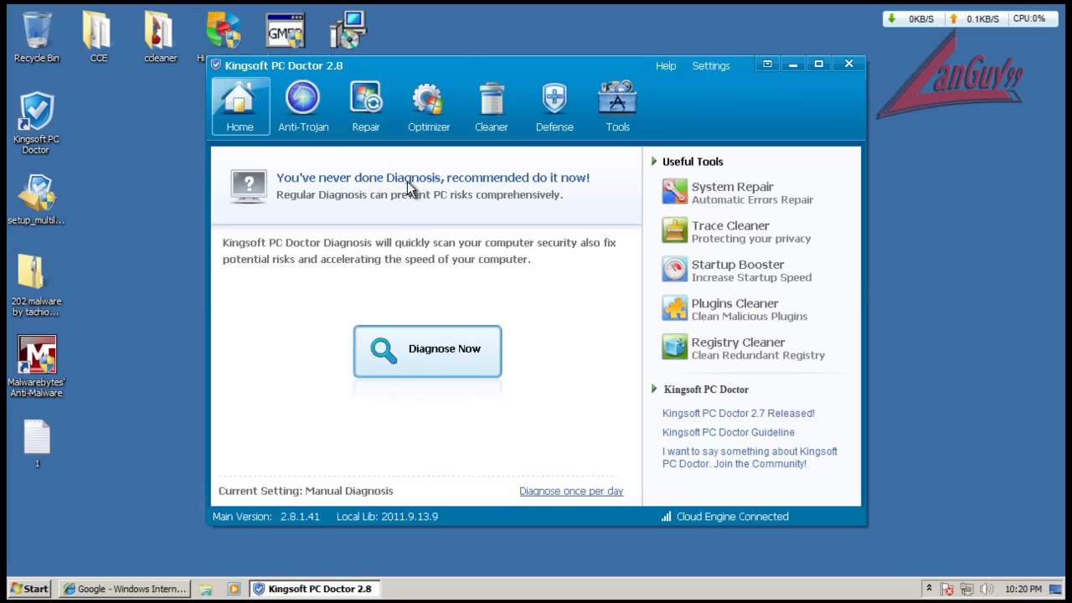
- View the Anti-Trojan section with its Plugins Cleaner and System Repair pages, and stop the System Repair scan
click(303, 105)
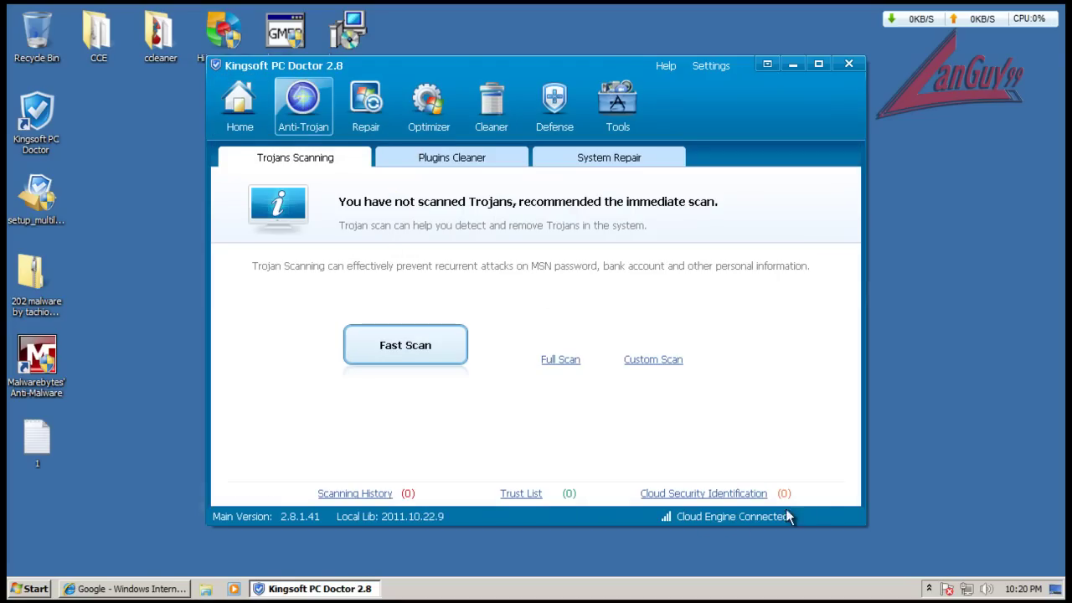
click(458, 162)
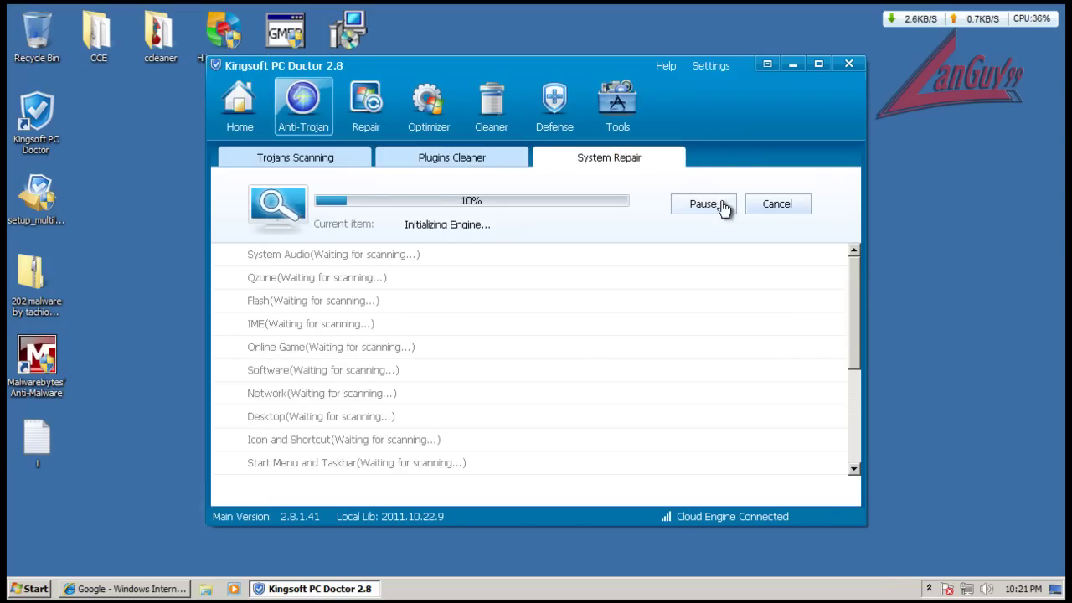
click(786, 205)
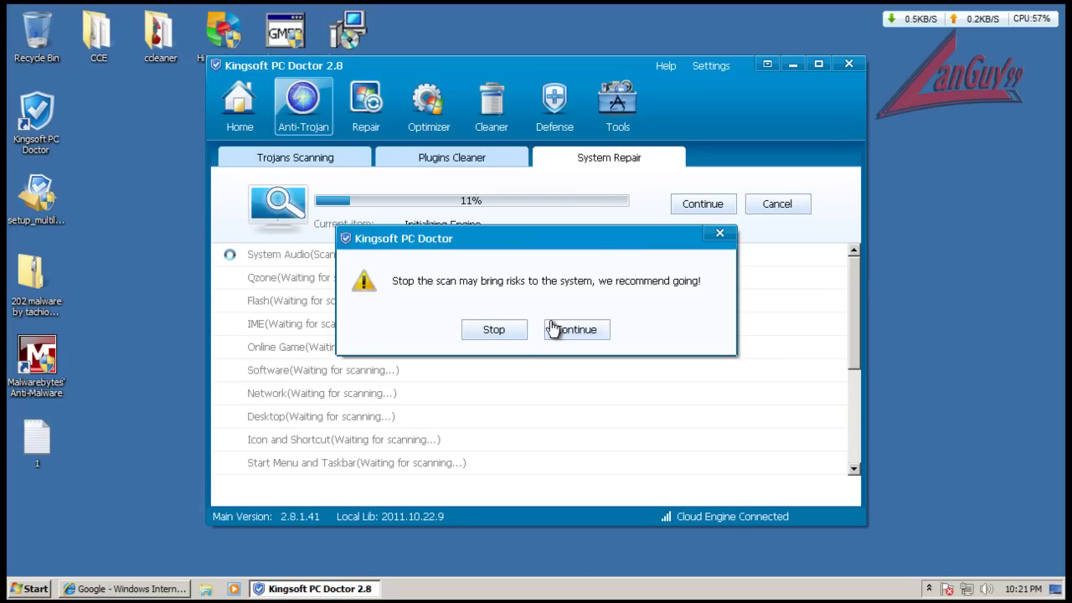
click(515, 333)
- Examine the Repair patch list and the Optimizer's startups, service items, scheduled tasks, history and one-click suggestions
click(377, 126)
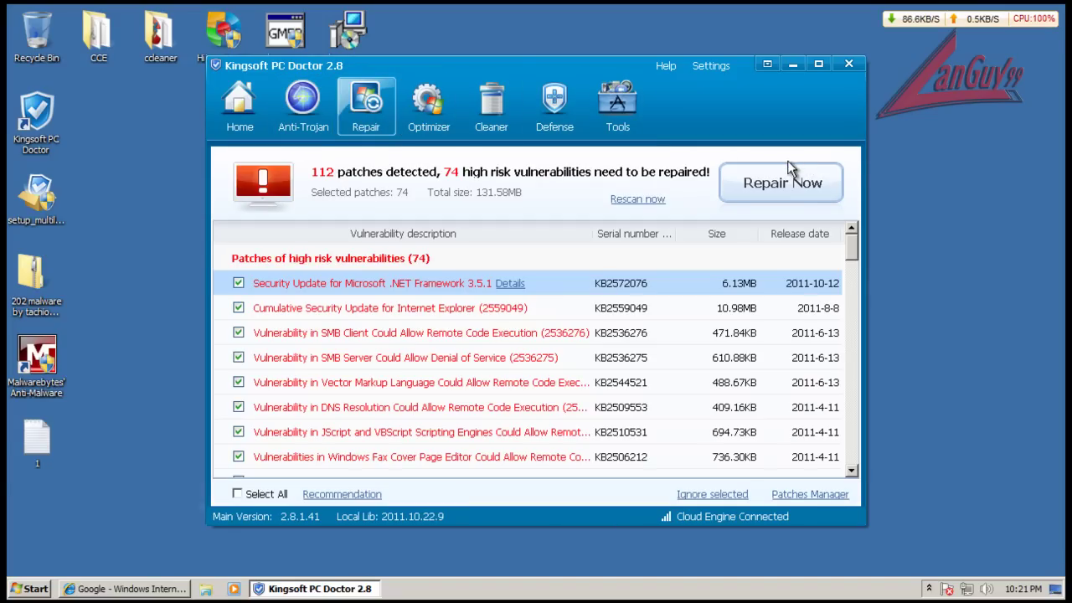
click(428, 104)
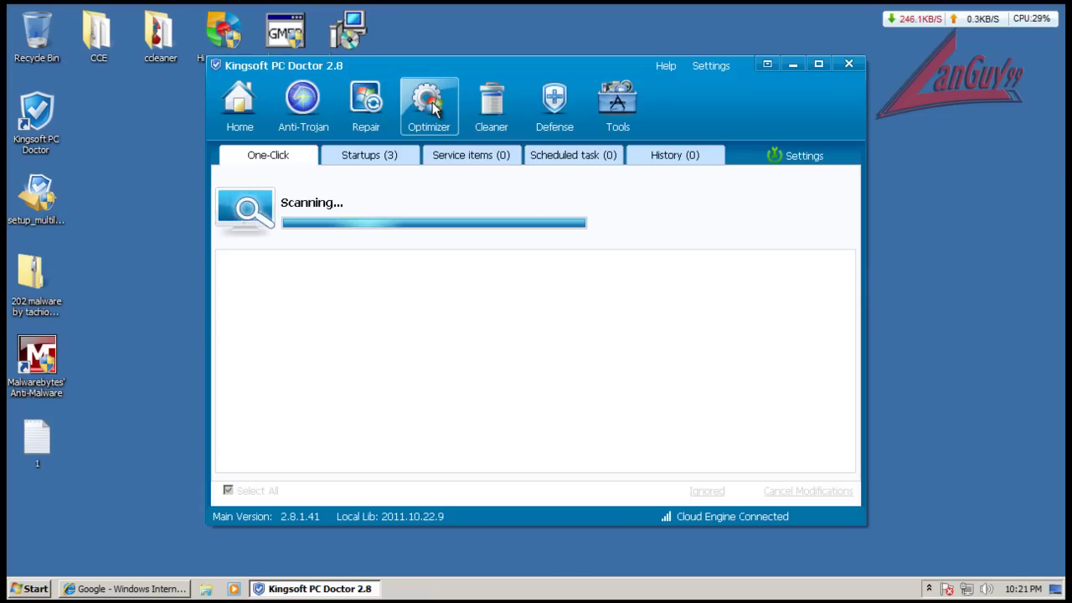
click(382, 157)
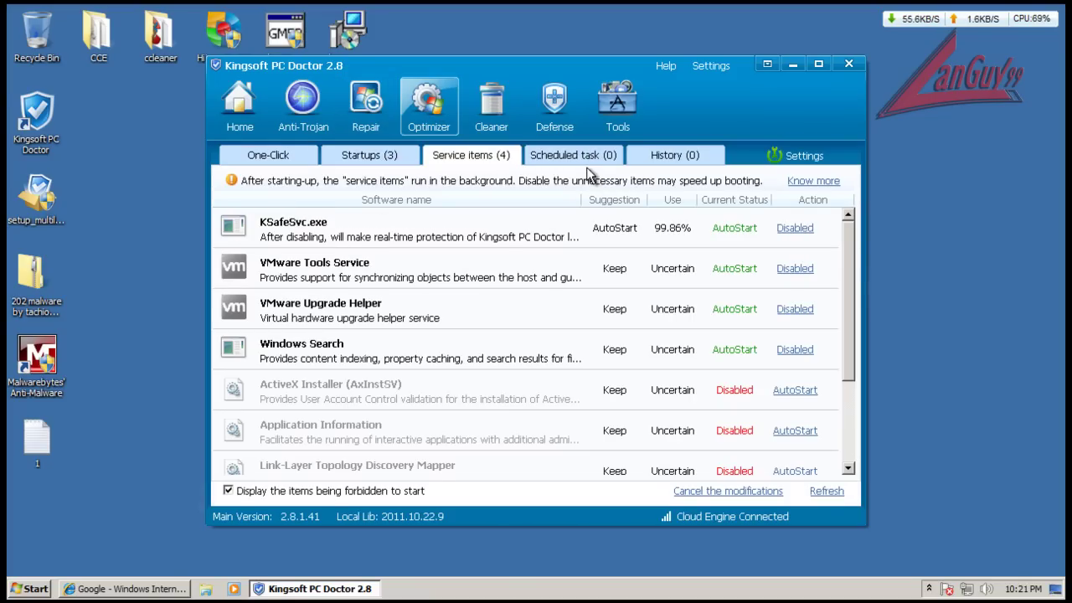
click(565, 158)
click(668, 159)
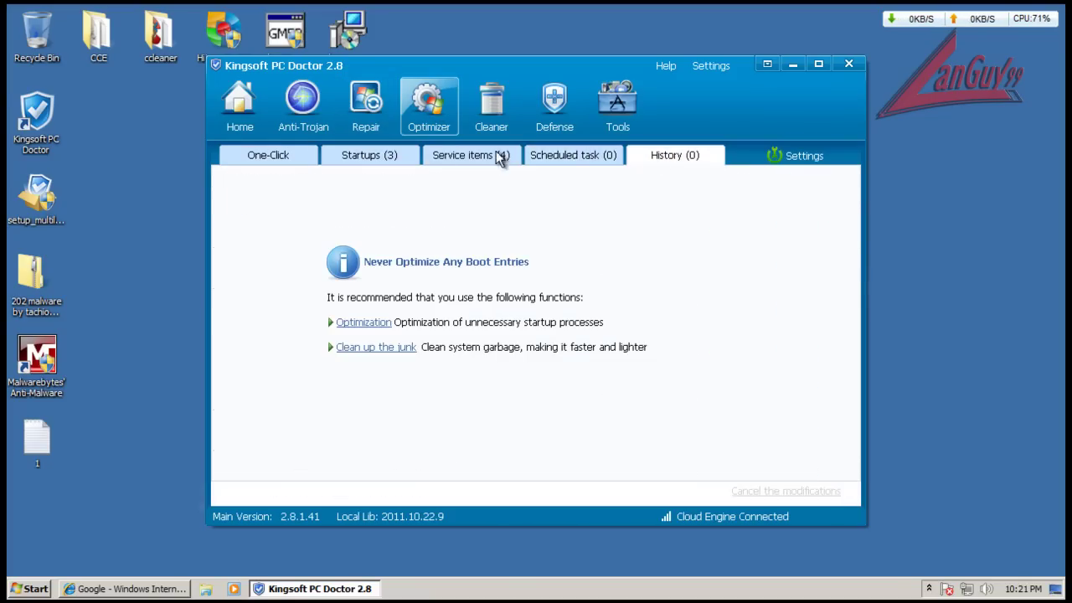
click(381, 157)
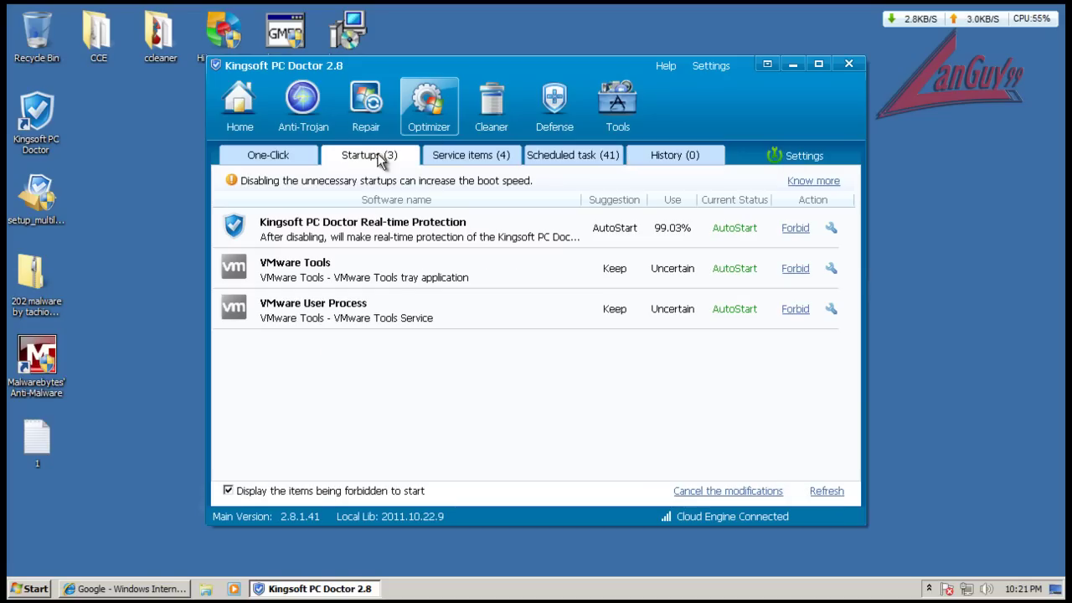
click(287, 156)
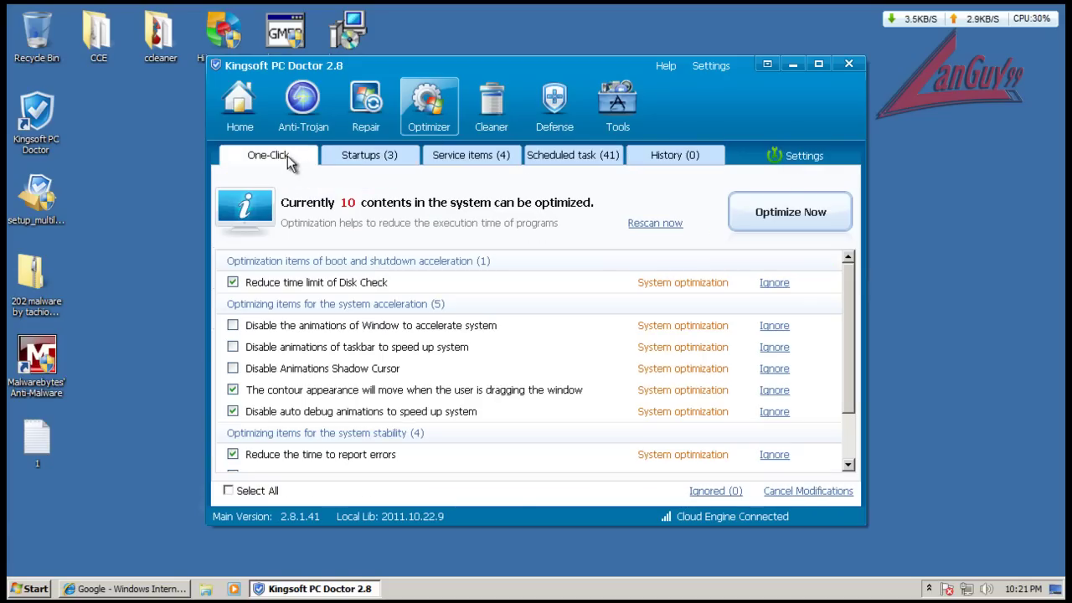
- Examine the Cleaner's junk, trace, registry and large files pages, ending on the registry cleaning items
click(494, 102)
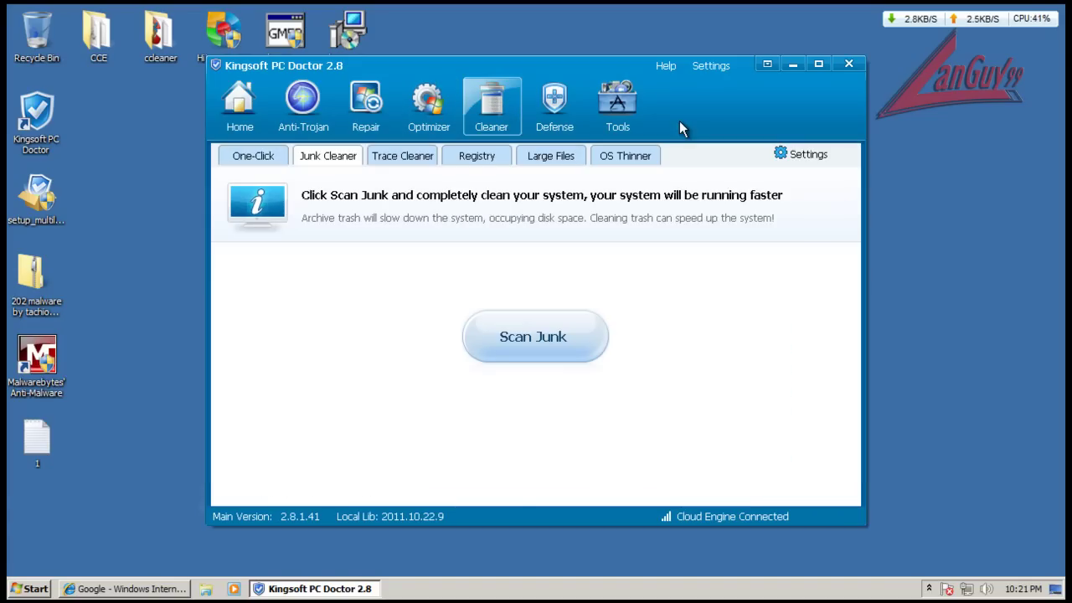
click(418, 159)
click(478, 158)
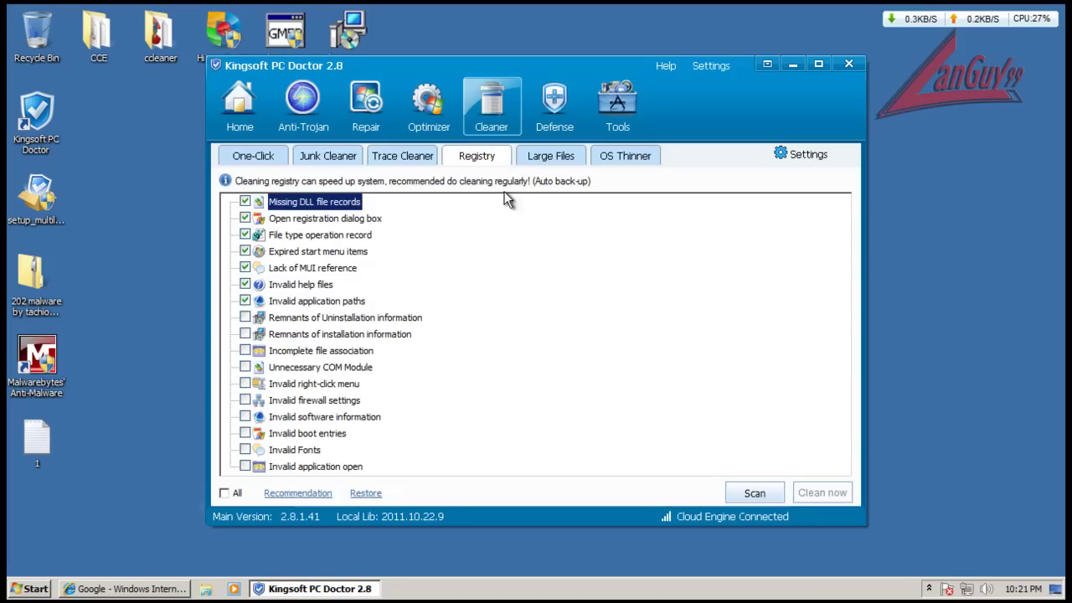
click(545, 158)
click(478, 158)
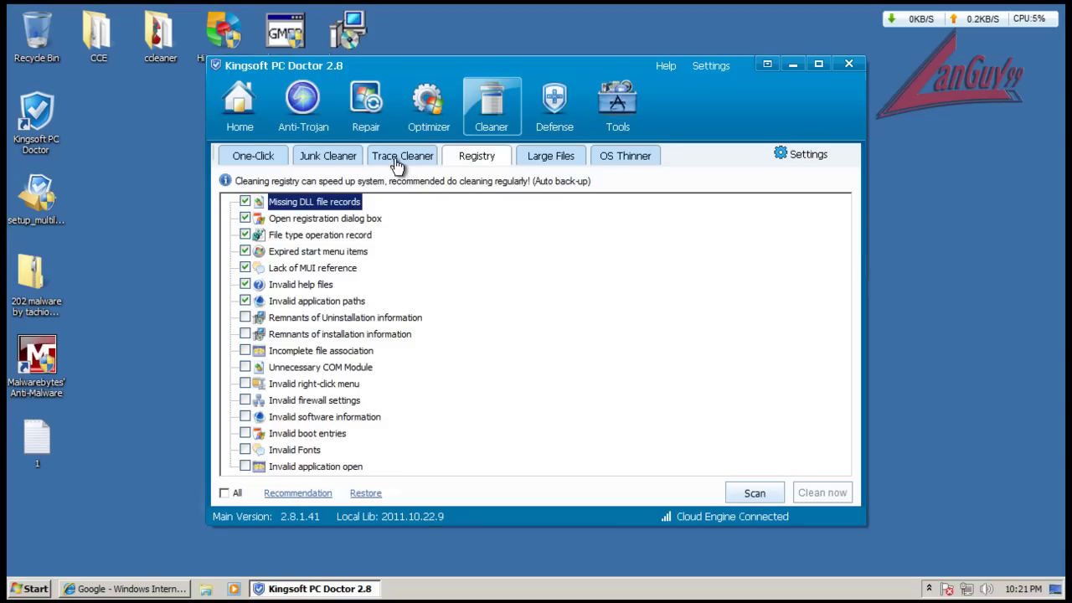
- Examine the Cleaner's registry, large files, OS Thinner and one-click pages, including its settings, without running a scan or deleting anything
click(566, 159)
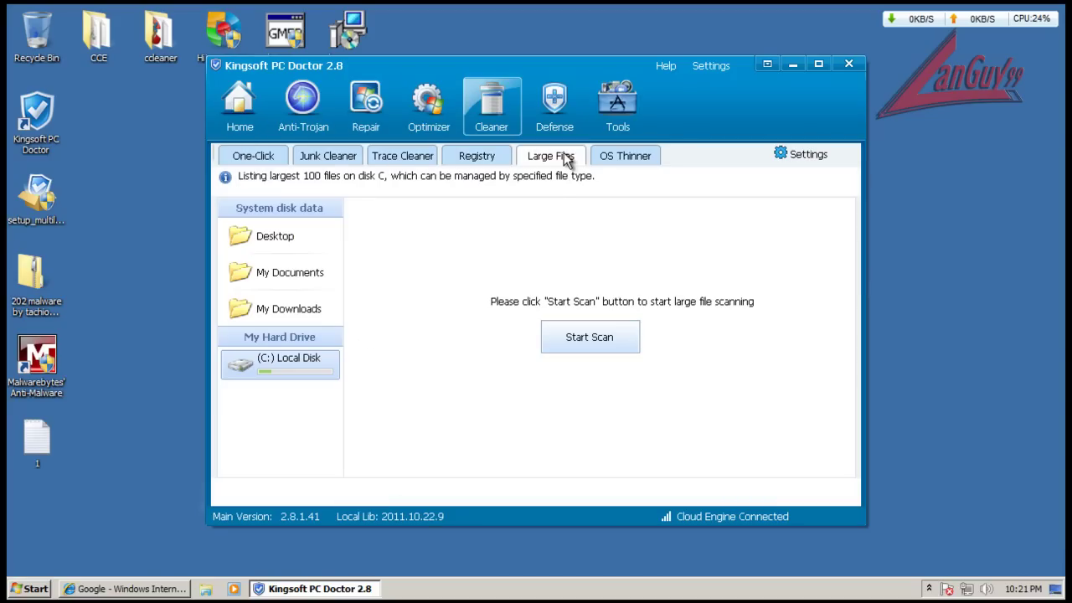
click(481, 158)
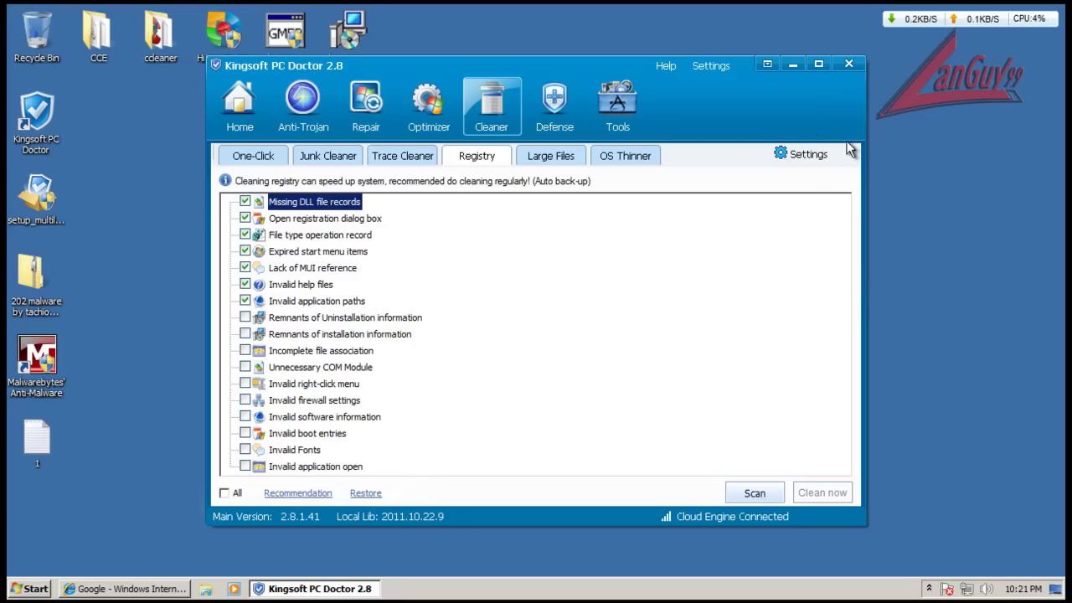
click(803, 154)
click(729, 96)
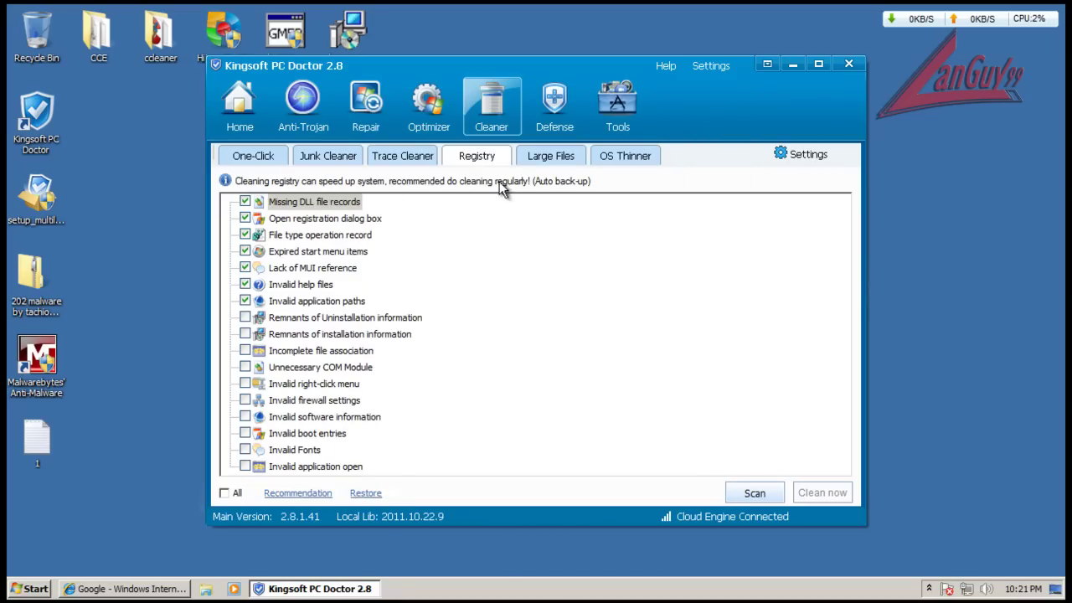
click(566, 161)
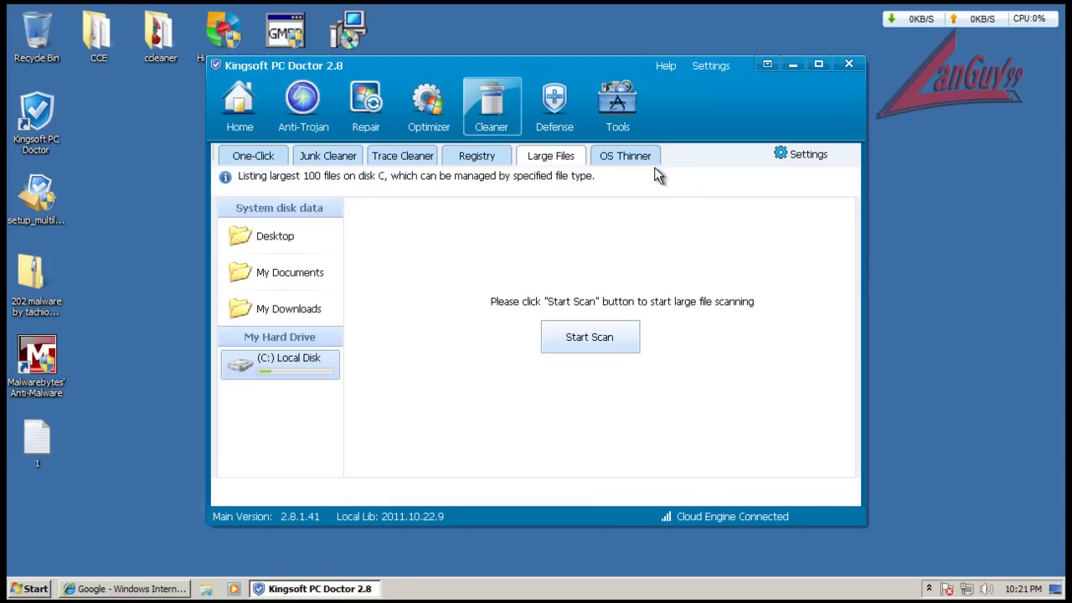
click(625, 159)
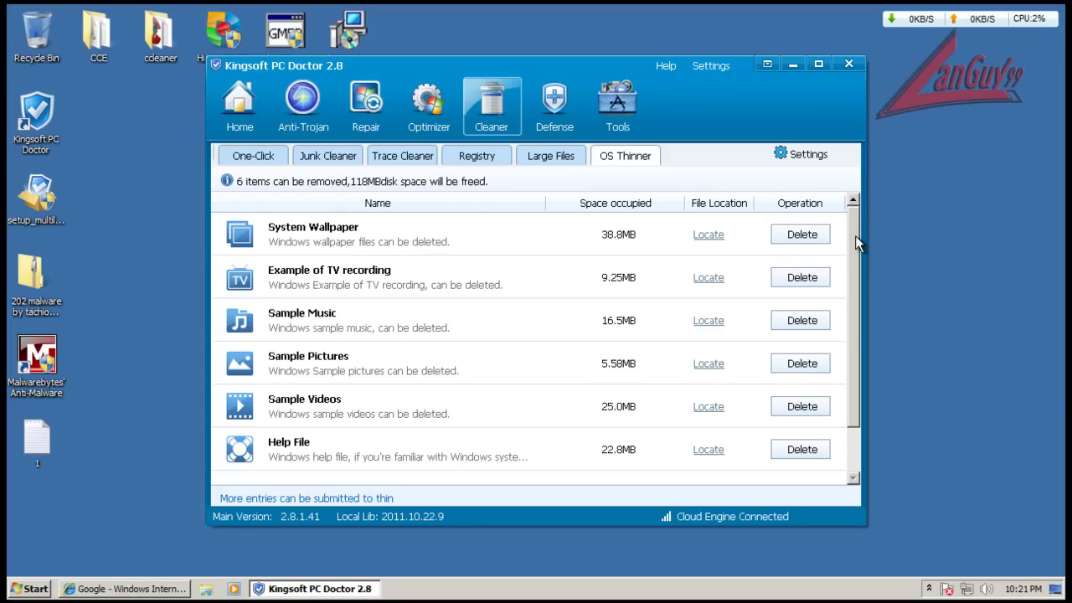
mouse_move(855, 235)
mouse_down()
mouse_move(884, 303)
mouse_move(869, 239)
mouse_up()
click(256, 159)
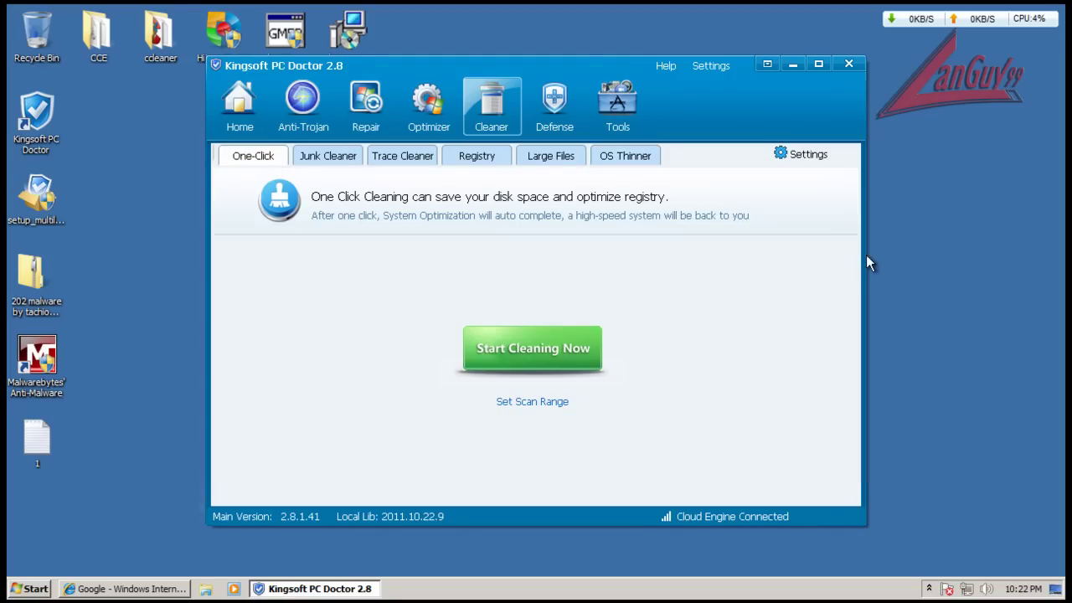
click(564, 122)
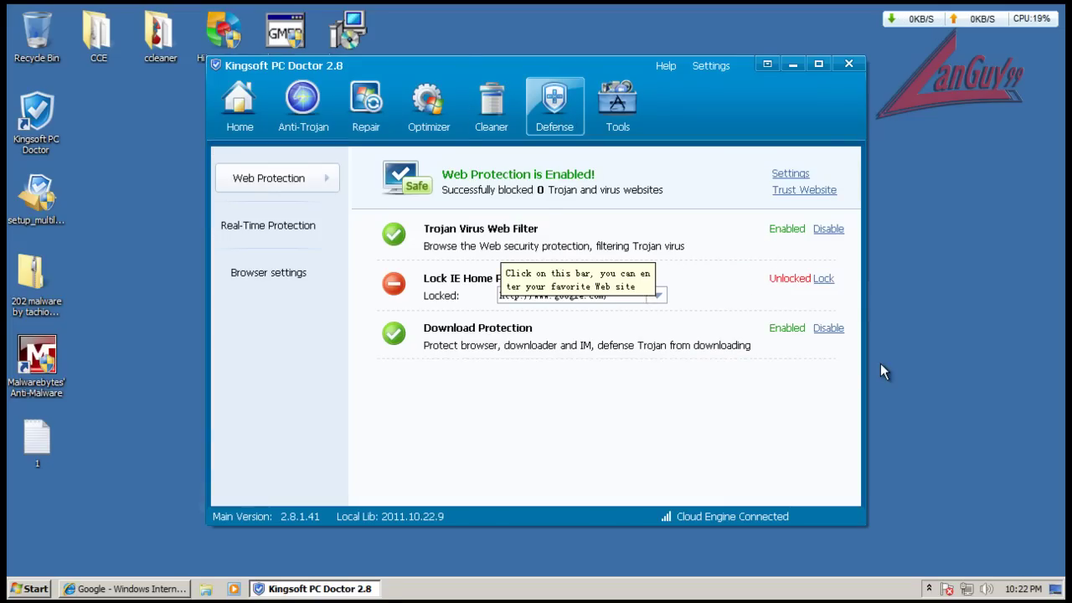
click(821, 281)
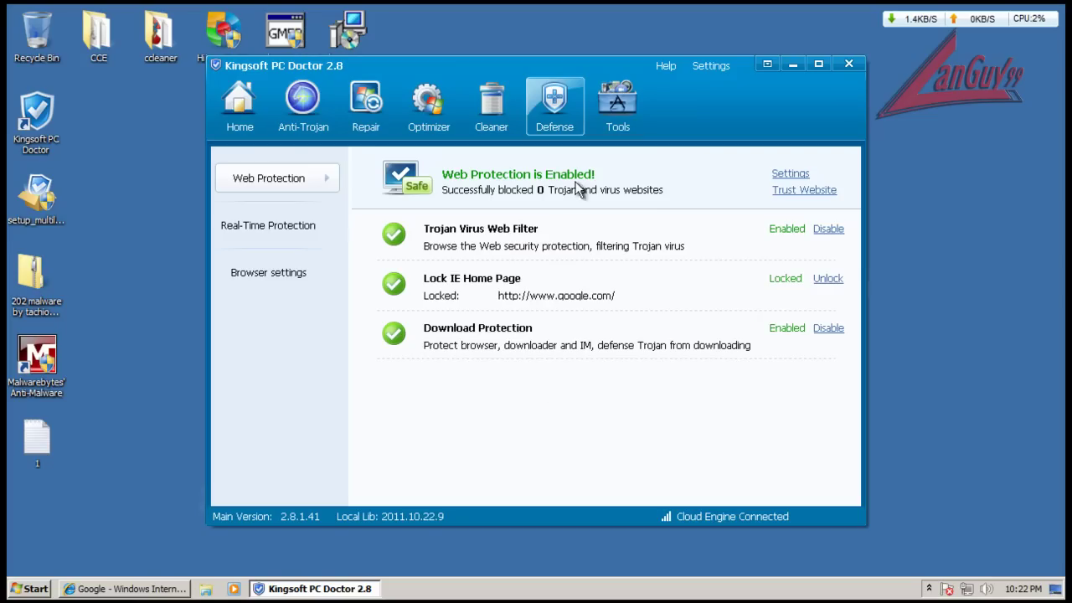
- View the Defense section's real-time protections and browser settings, checking the default browser choices without changing them
click(302, 235)
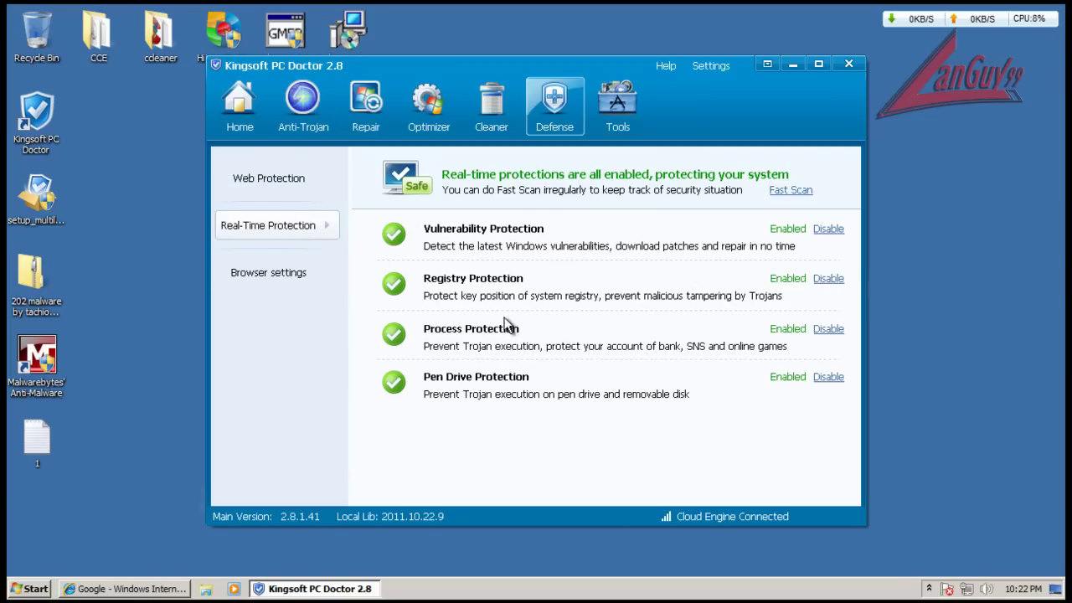
click(303, 272)
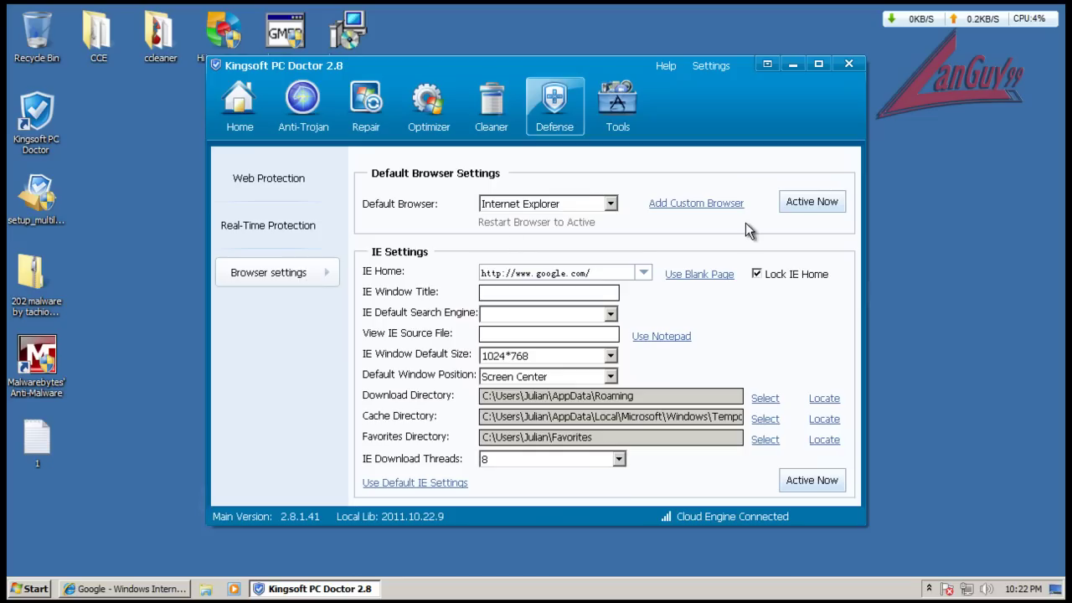
click(610, 203)
click(654, 220)
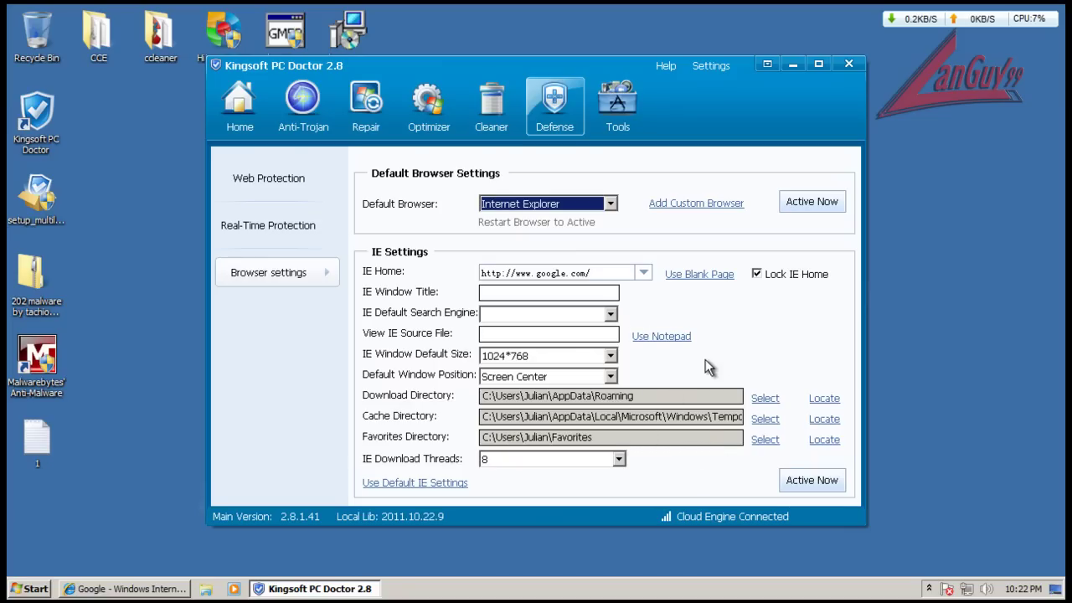
- View the tools offered in the Tools section and check where the Registry Cleaner leads, returning to the tool list
click(608, 102)
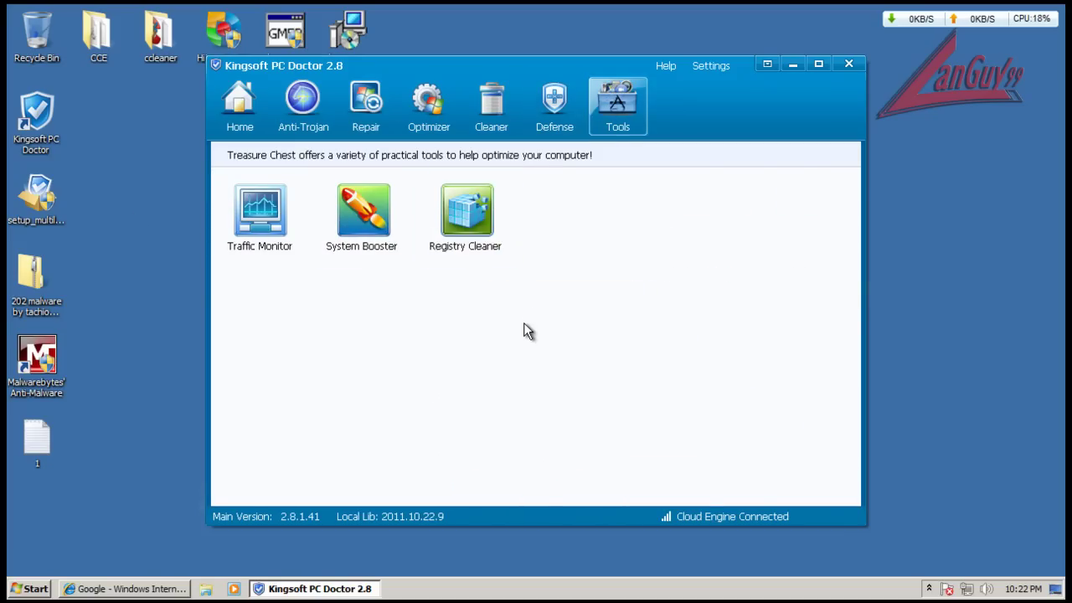
click(485, 209)
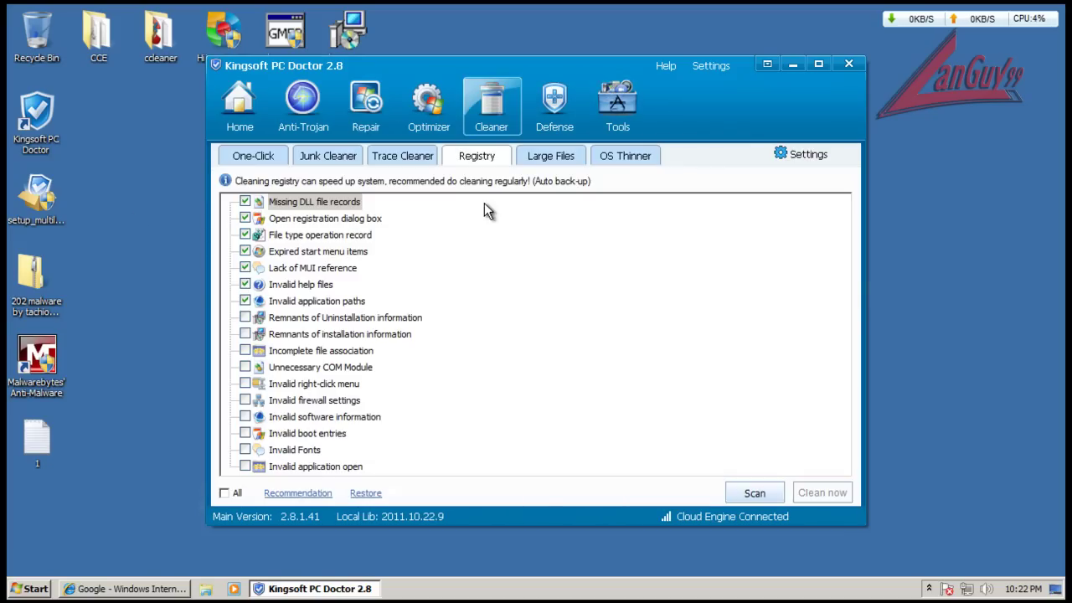
click(614, 106)
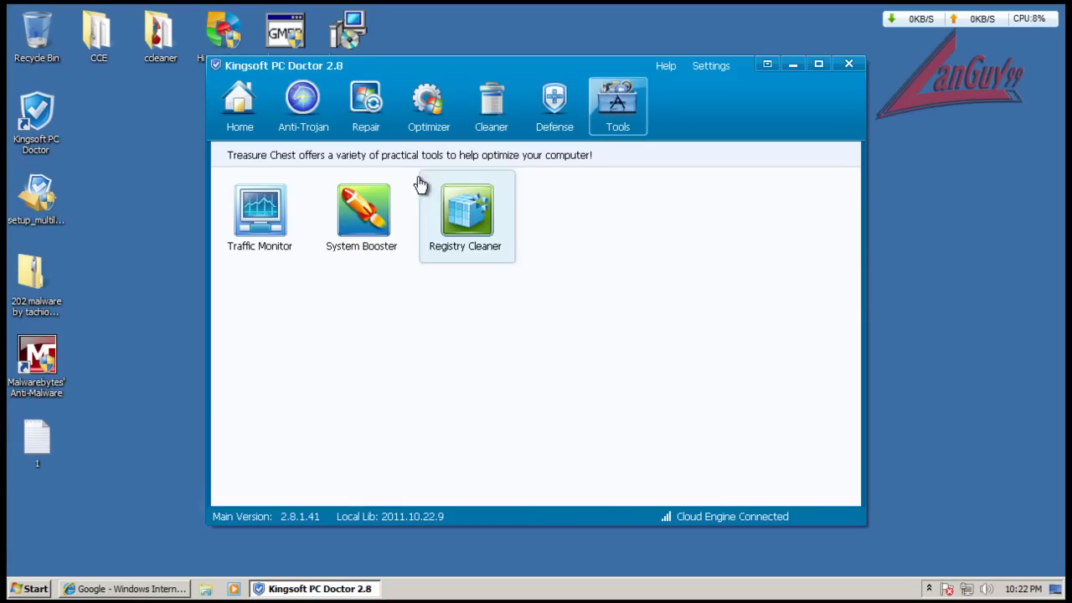
- Examine the System Booster's process list sorted by CPU and by memory usage, then close the booster
click(383, 216)
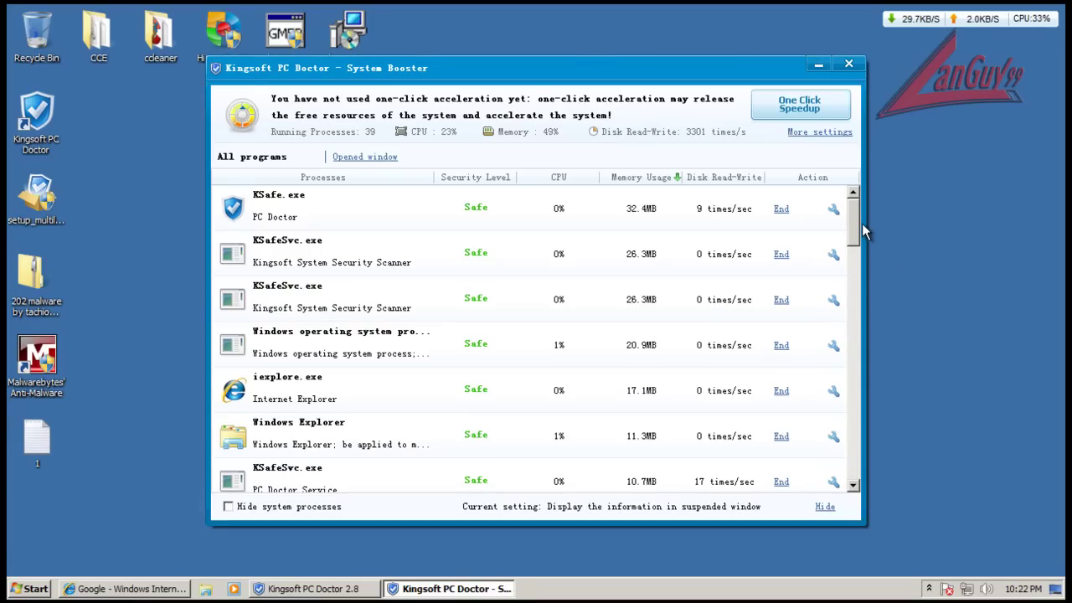
click(560, 177)
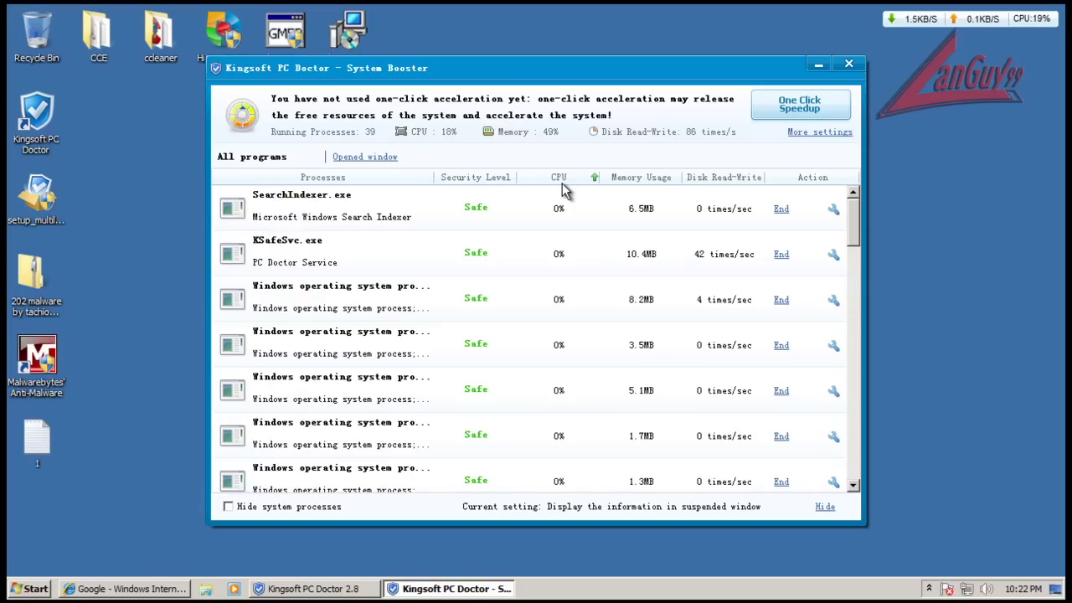
click(628, 179)
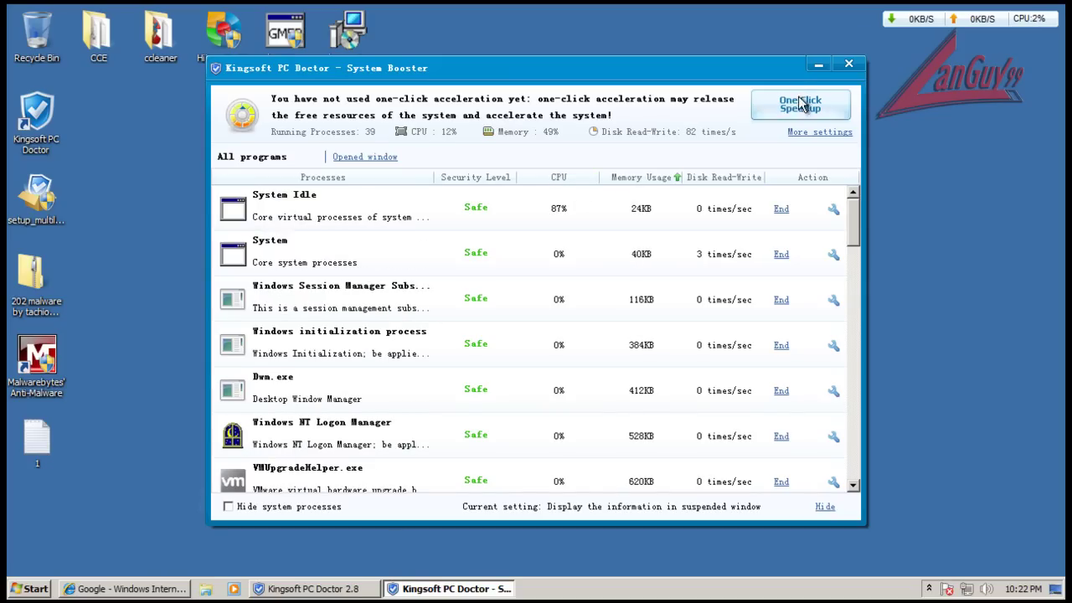
click(848, 65)
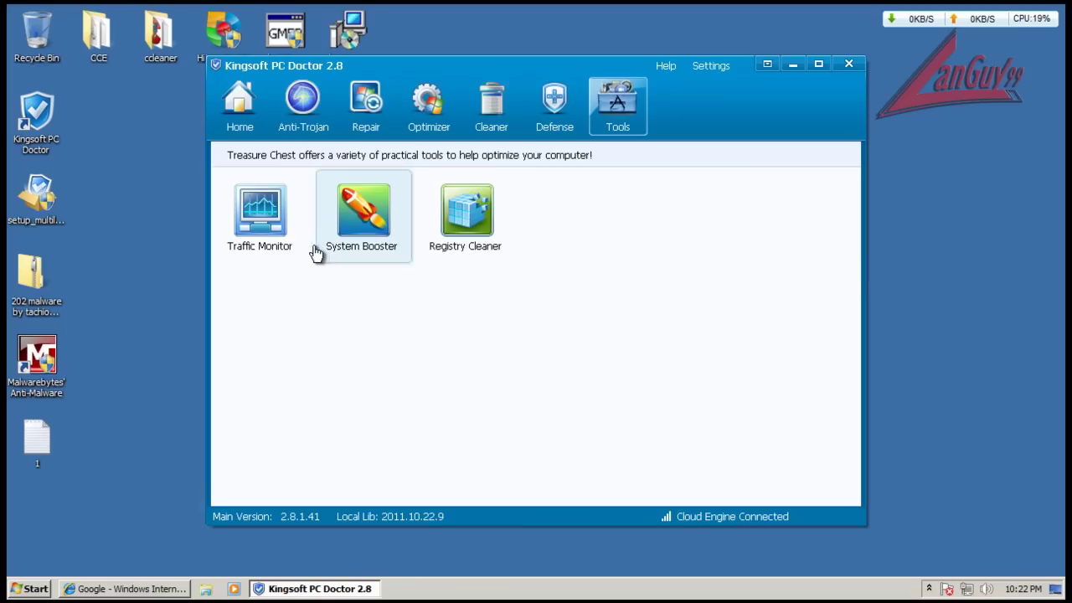
- Examine the Traffic Monitor's network traffic and statistics, then close it and the PC Doctor main window
click(280, 219)
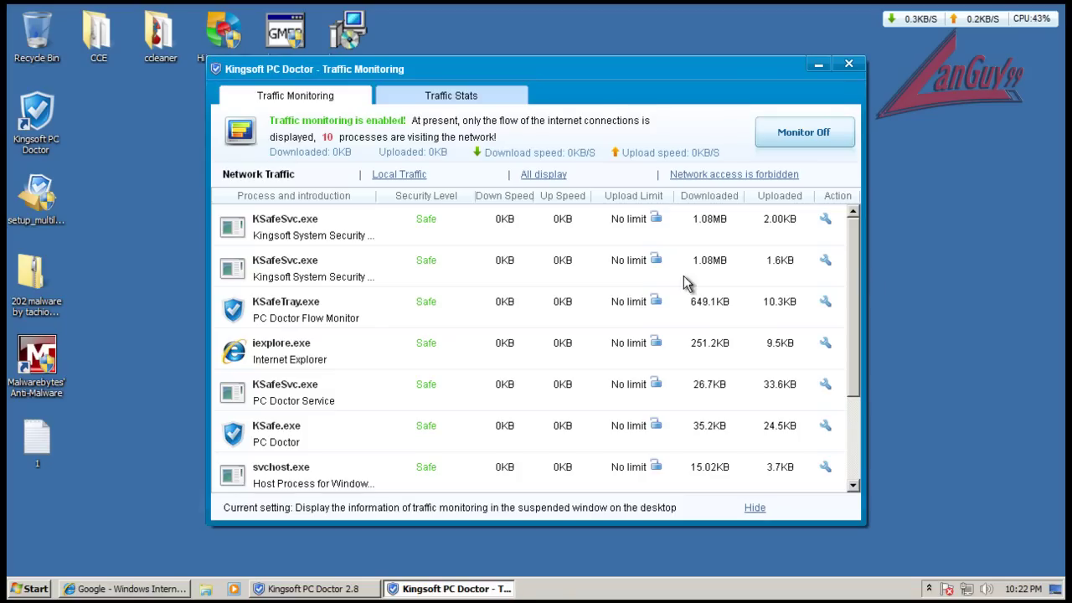
click(452, 95)
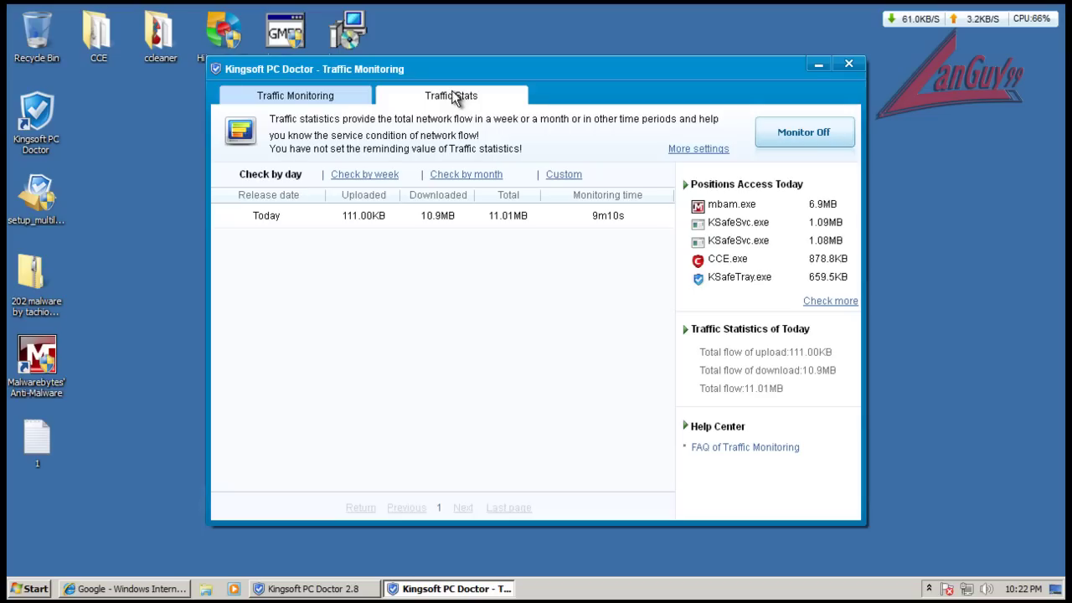
click(333, 97)
click(849, 67)
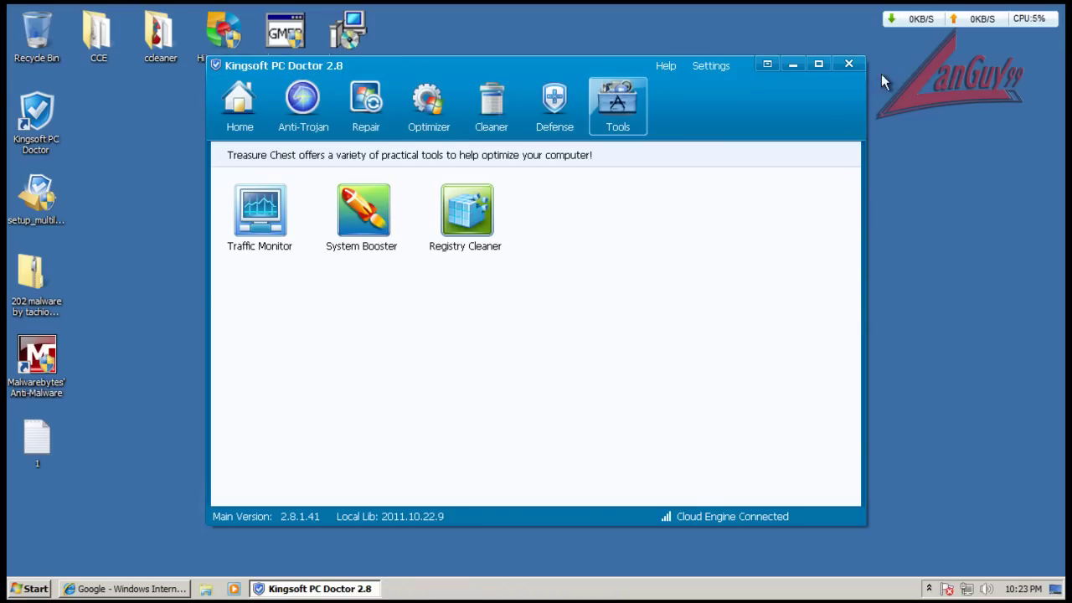
click(850, 64)
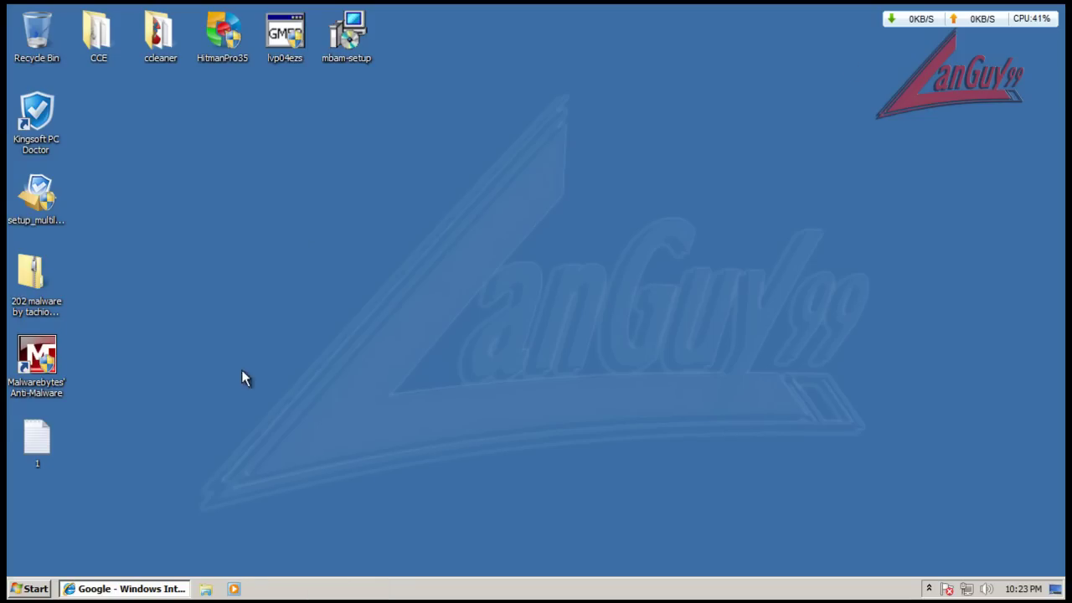
- Restore and reposition the Google browser window, then copy the first malware URL from the desktop text file 1
click(164, 595)
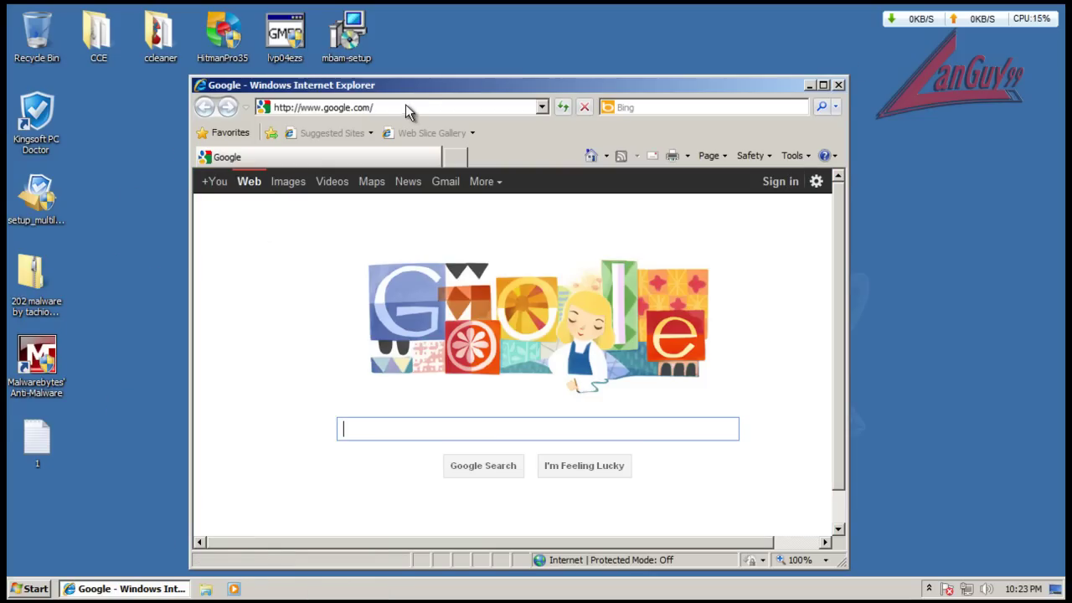
drag(402, 89, 556, 79)
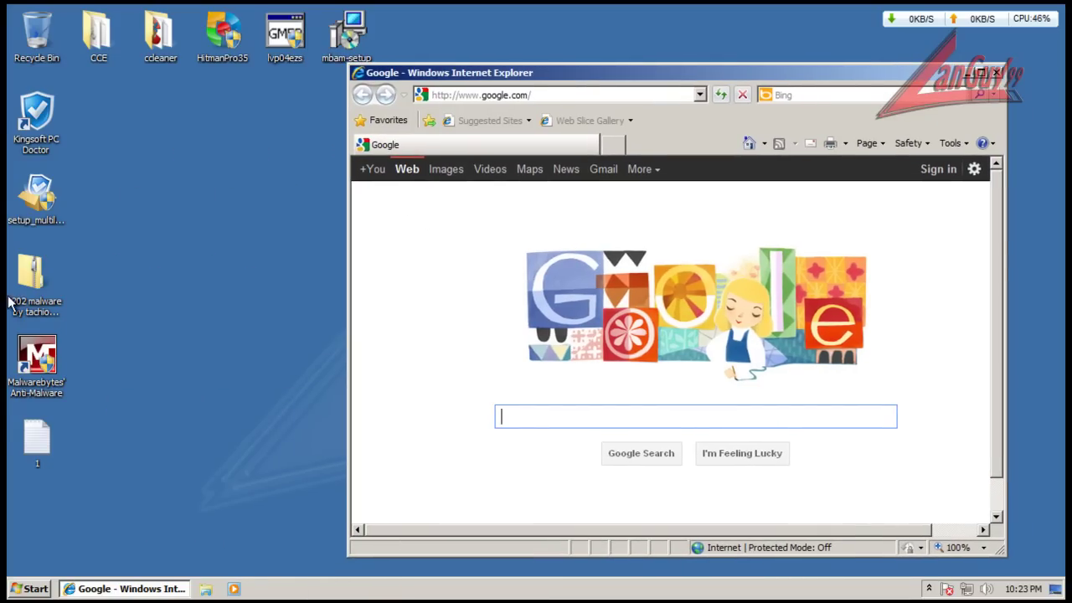
double_click(40, 452)
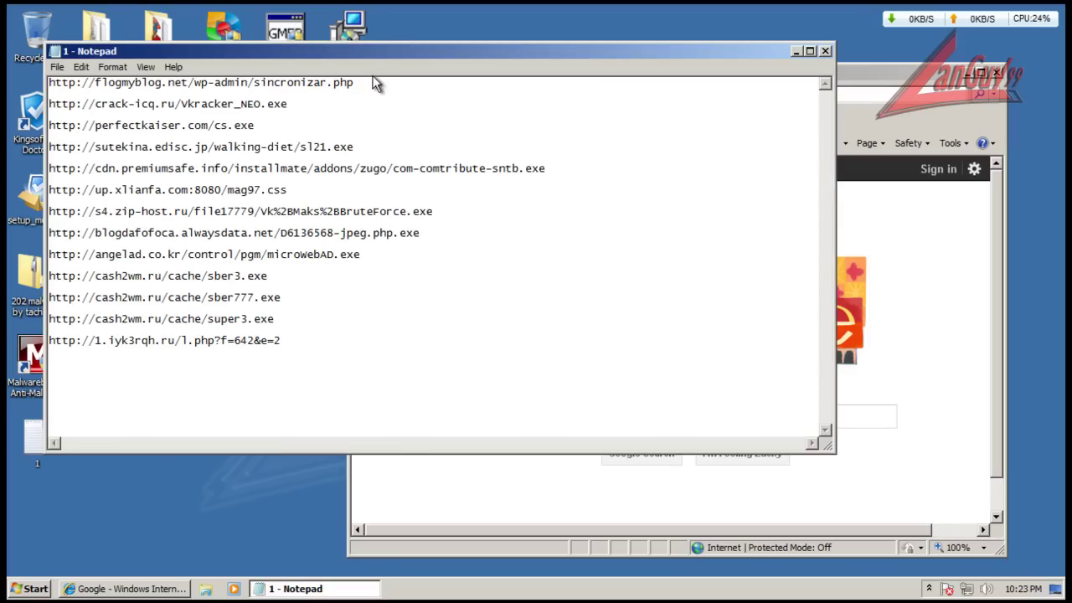
drag(363, 82, 22, 77)
key(ctrl+c)
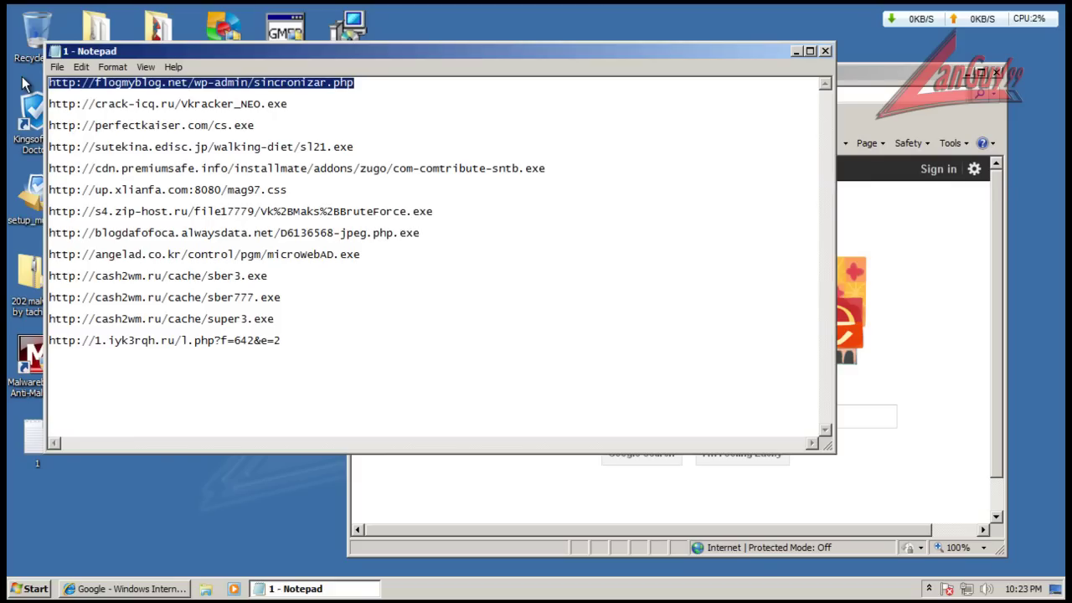
click(897, 84)
click(656, 94)
key(ctrl+v)
key(Return)
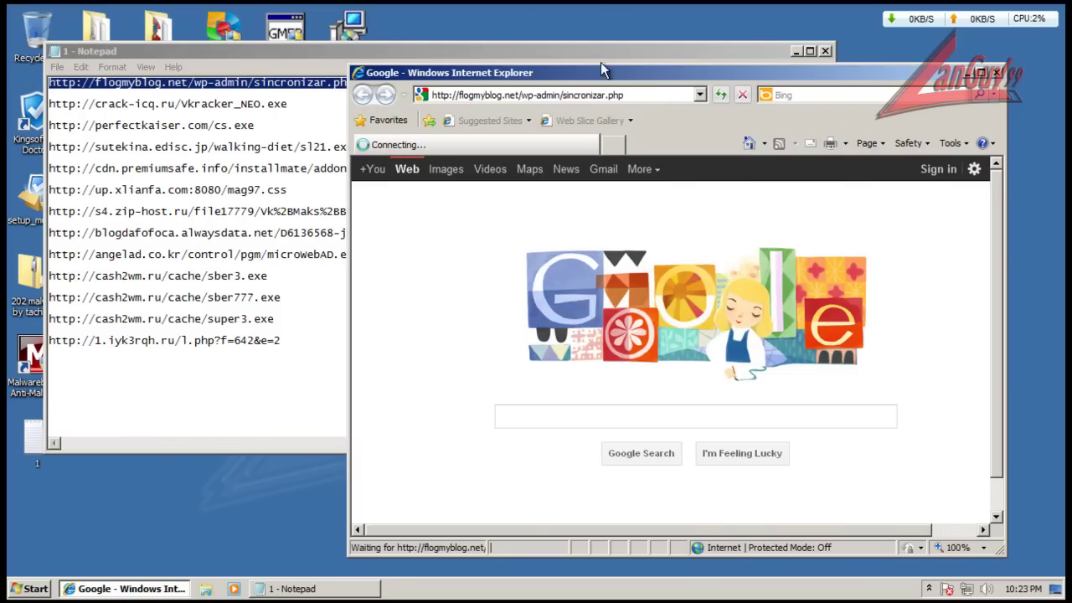
drag(629, 74, 672, 80)
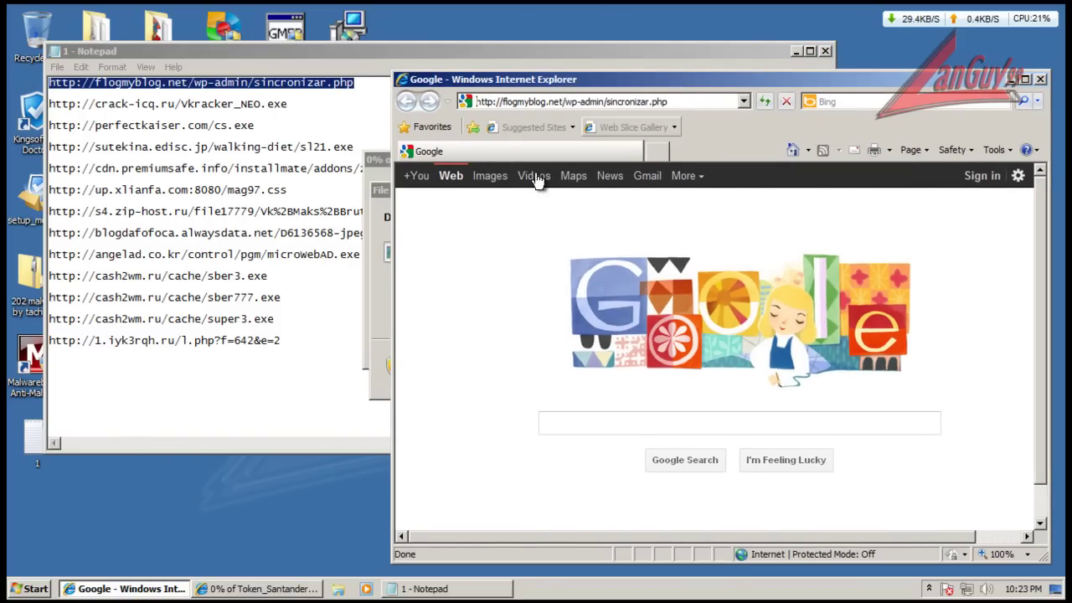
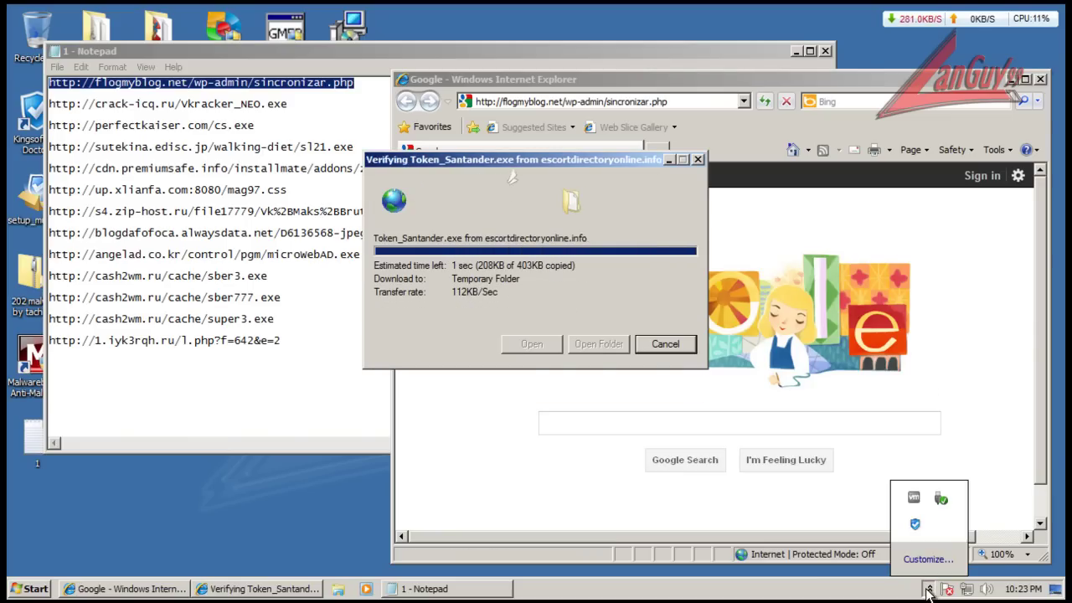
- Clean the intercepted Token_Santander[1].exe Trojan with a quick system security scan, and dismiss the interception notification
click(928, 588)
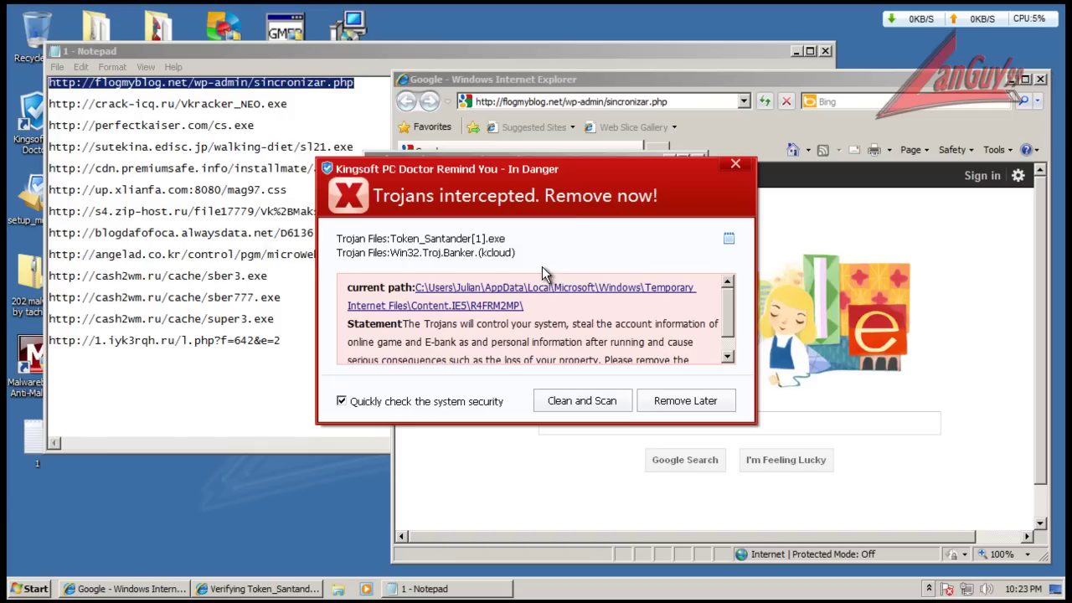
click(616, 401)
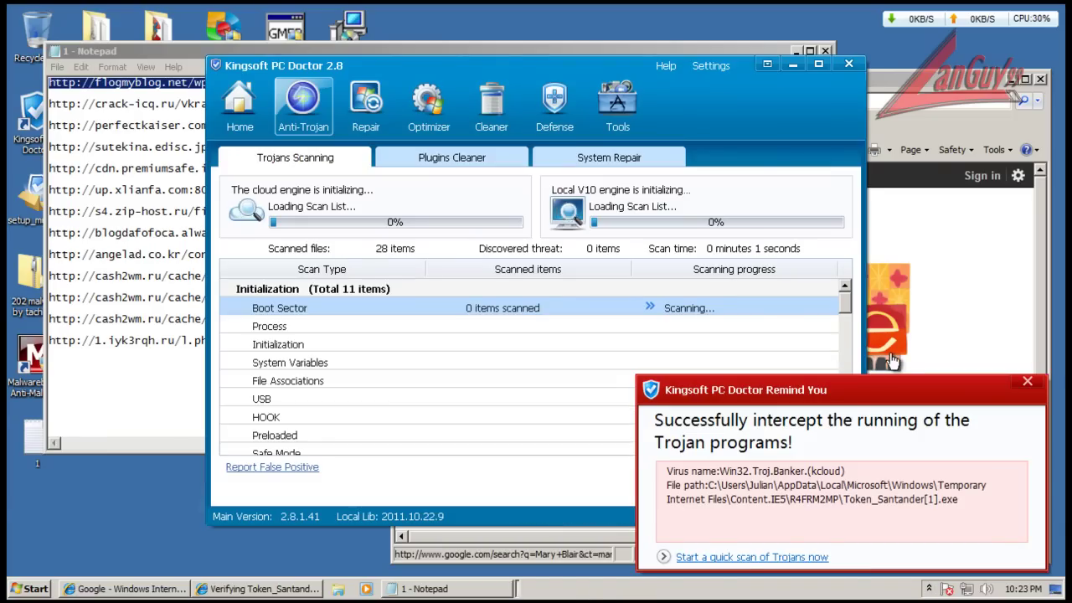
click(1029, 383)
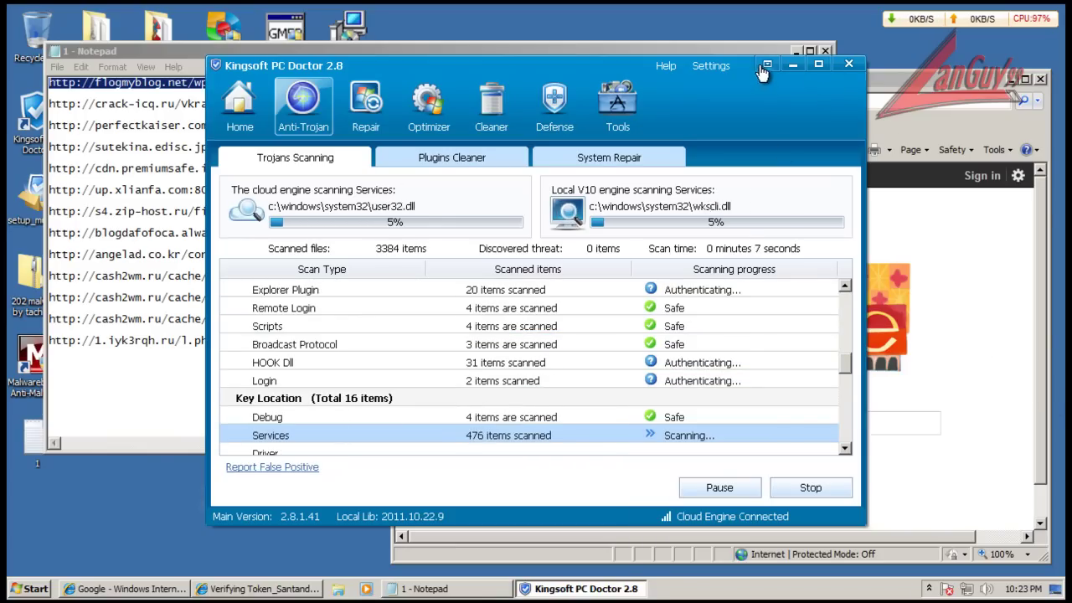
- Return to the Token_Santander.exe download, dismiss its error message and close the repeated Trojan interception notification
click(282, 589)
click(570, 251)
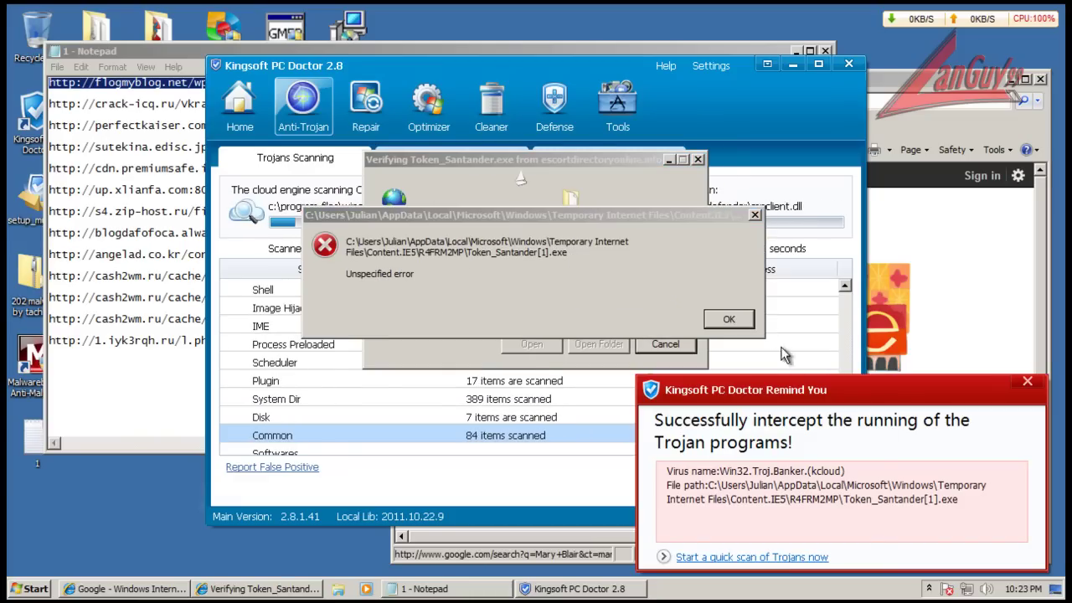
click(728, 320)
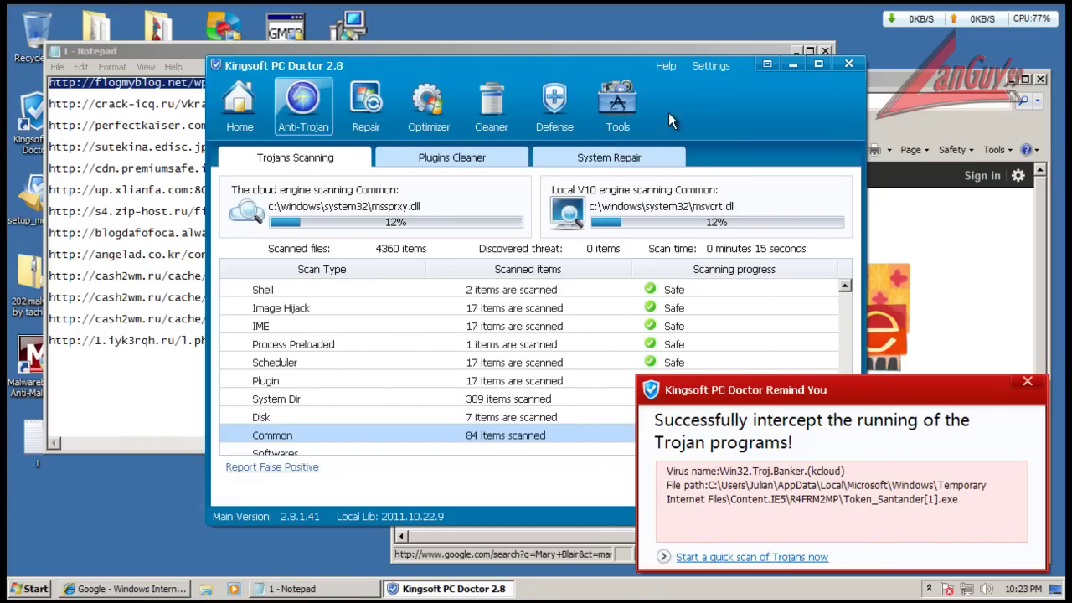
click(1026, 381)
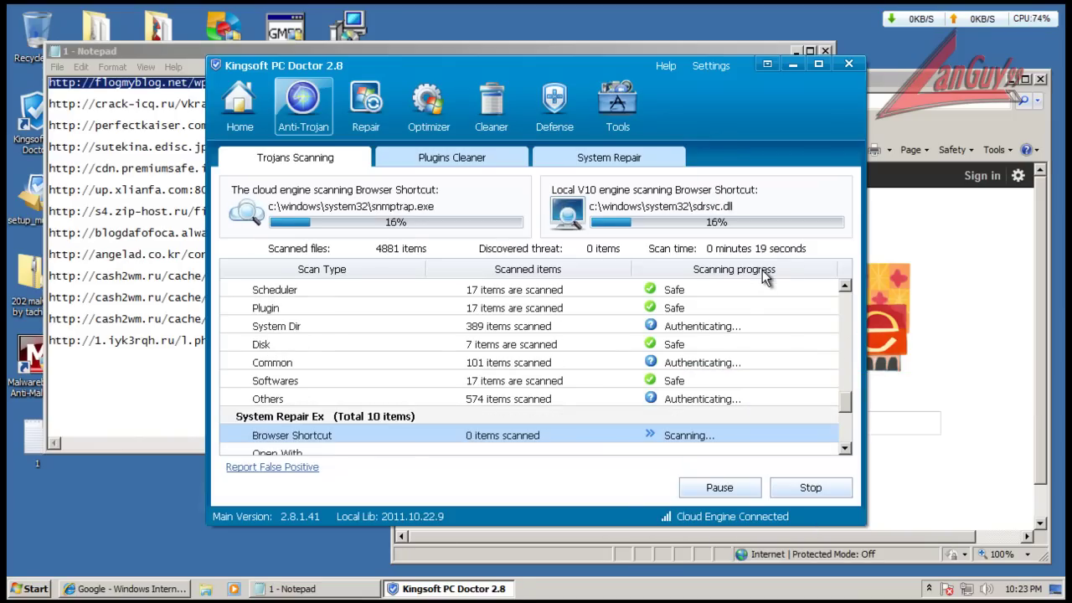
- Stop the running Trojan scan and close Kingsoft PC Doctor, postponing the computer restart
click(809, 488)
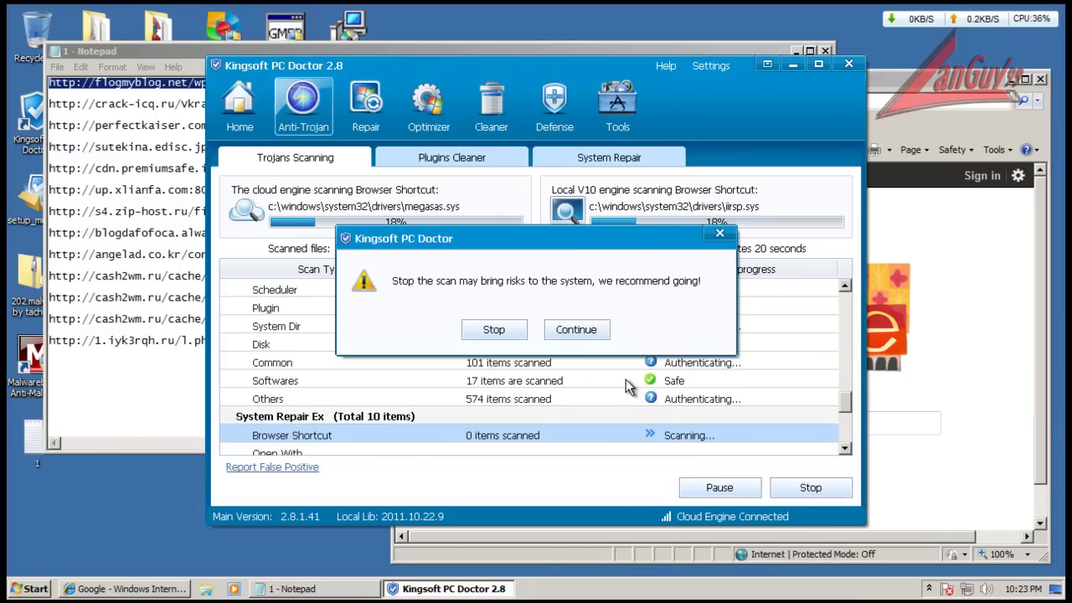
click(493, 329)
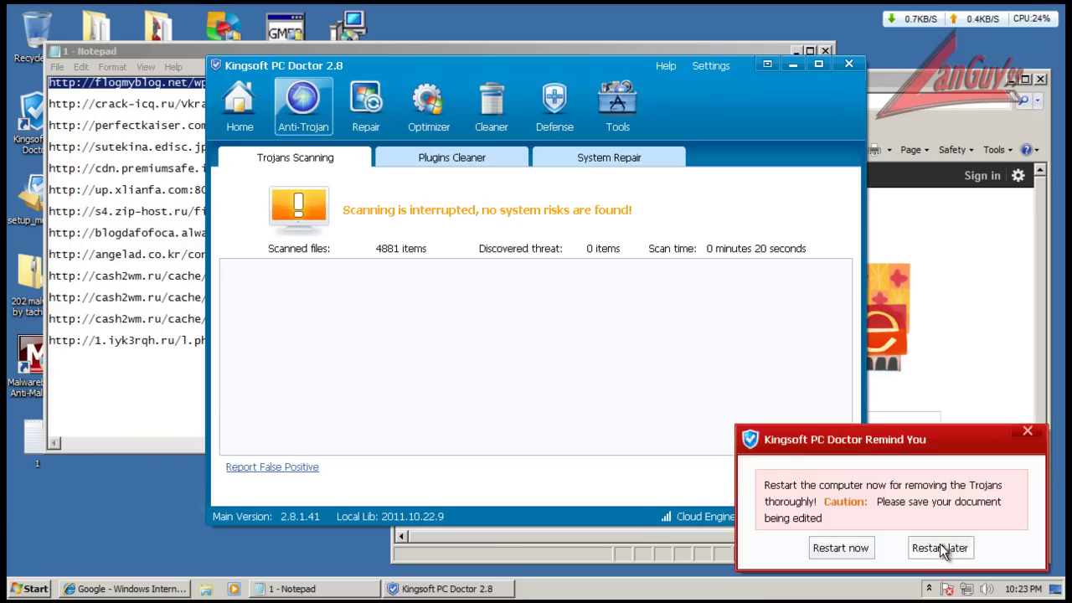
click(939, 547)
click(848, 64)
drag(301, 104, 69, 104)
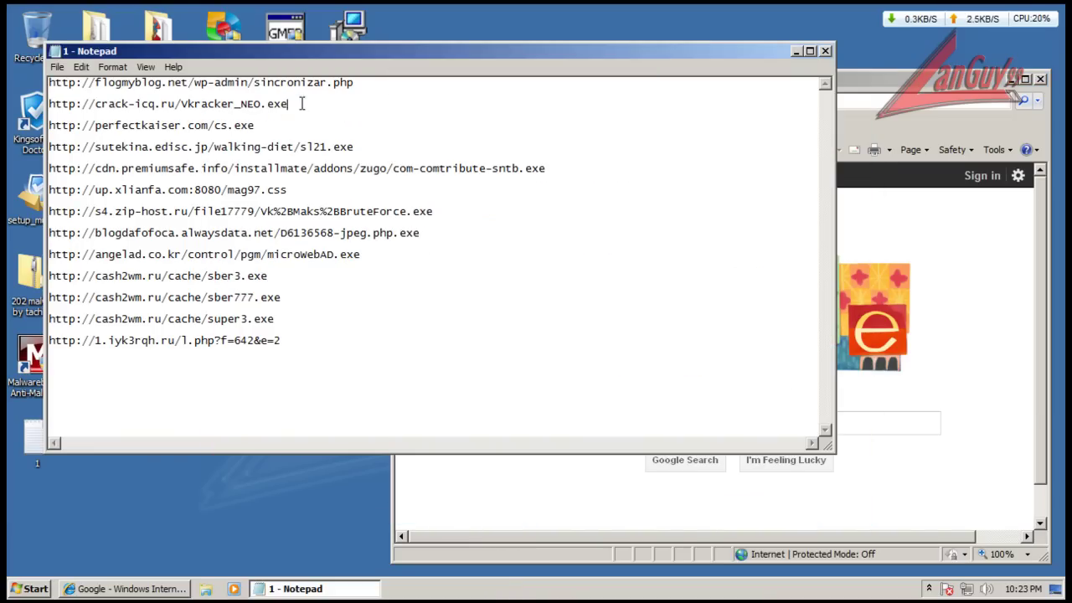
click(904, 83)
key(ctrl+v)
key(Return)
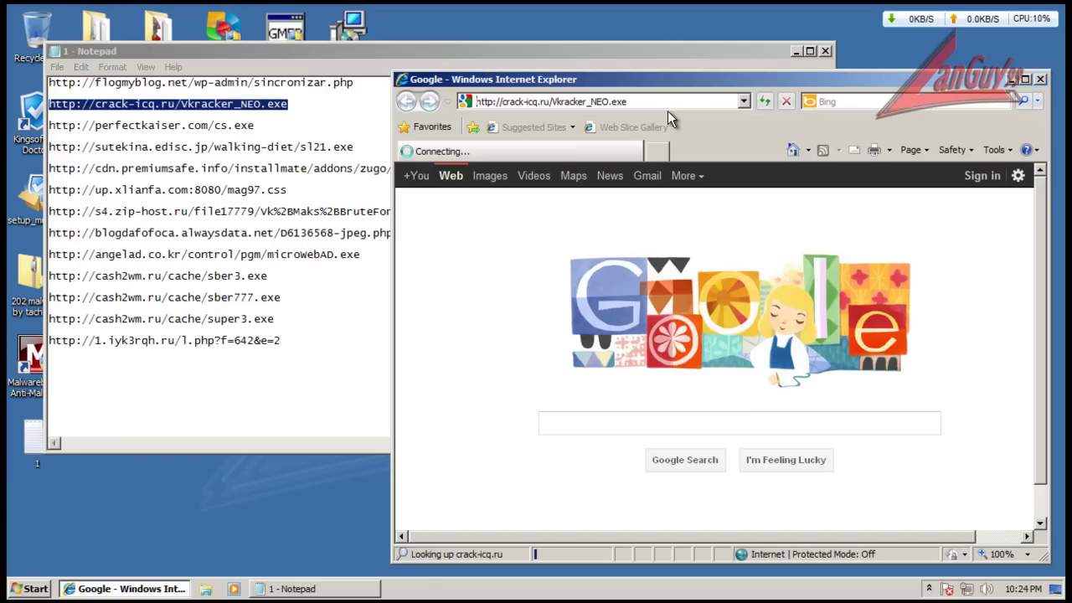
click(261, 118)
key(shift+Home)
key(ctrl+c)
click(890, 92)
click(617, 101)
key(ctrl+v)
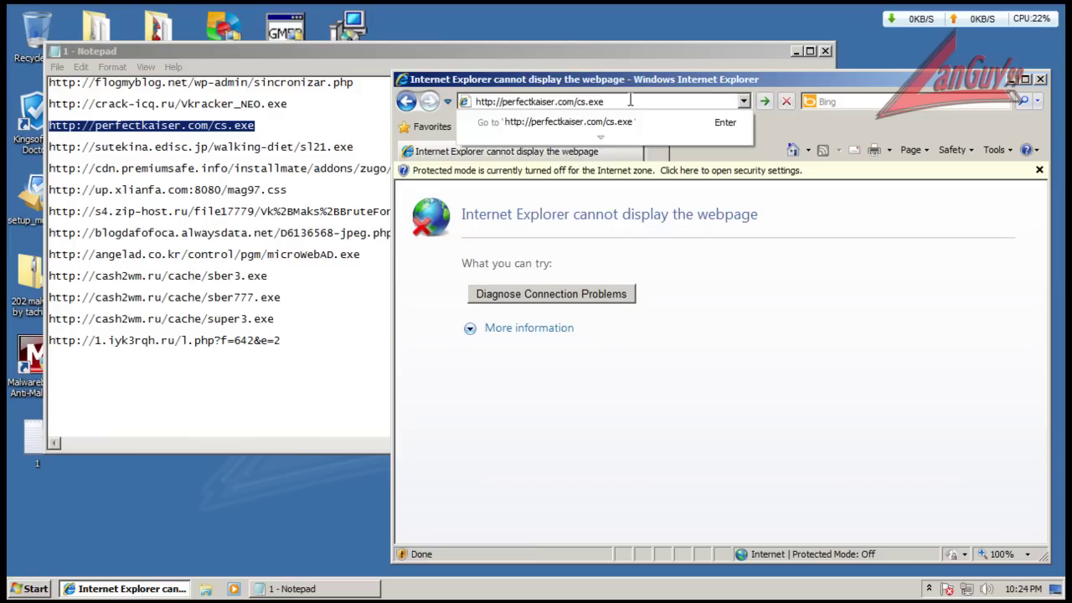
key(Return)
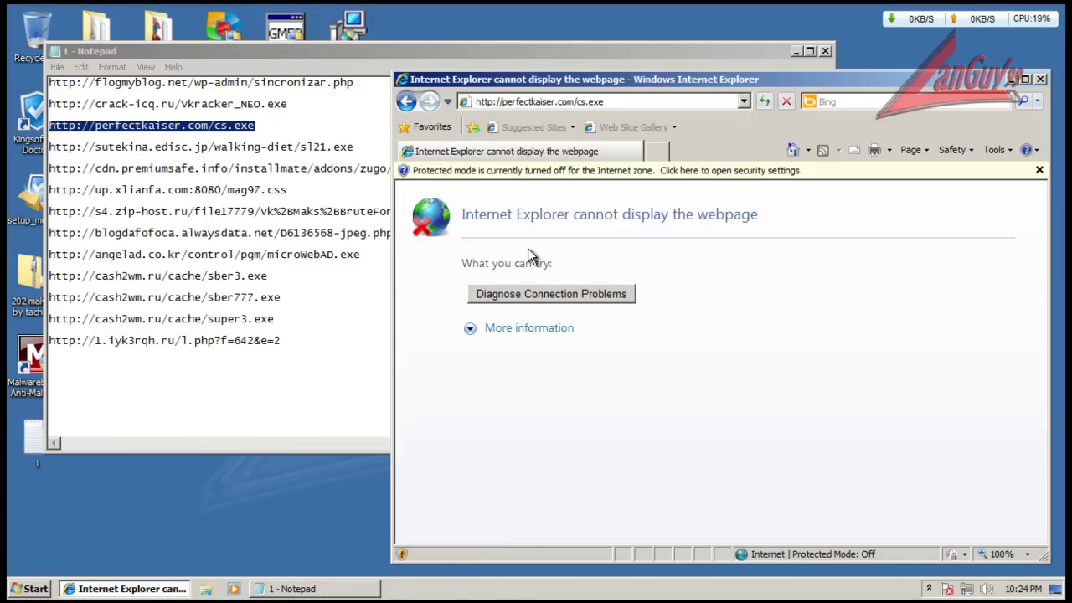
click(520, 306)
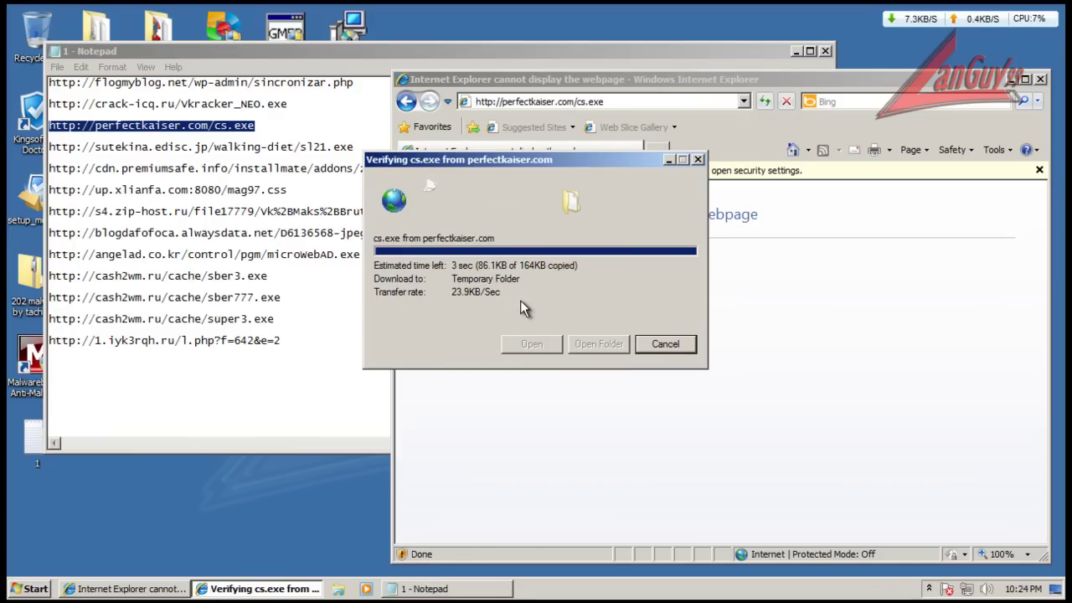
click(600, 291)
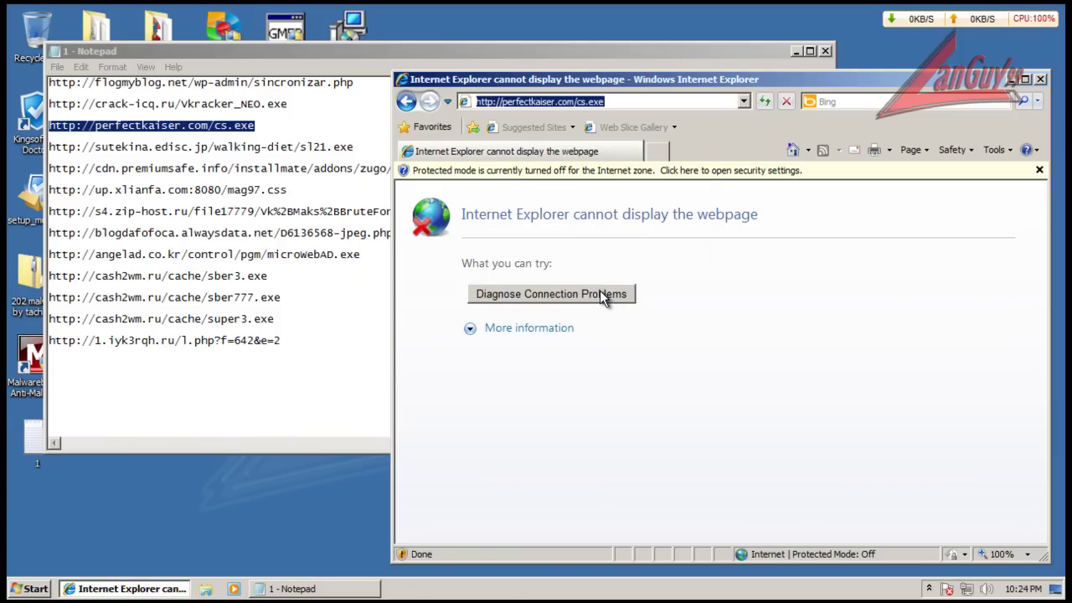
- Launch KillSwitch from the desktop CCE folder, allow it to make changes, and close the folder
click(927, 589)
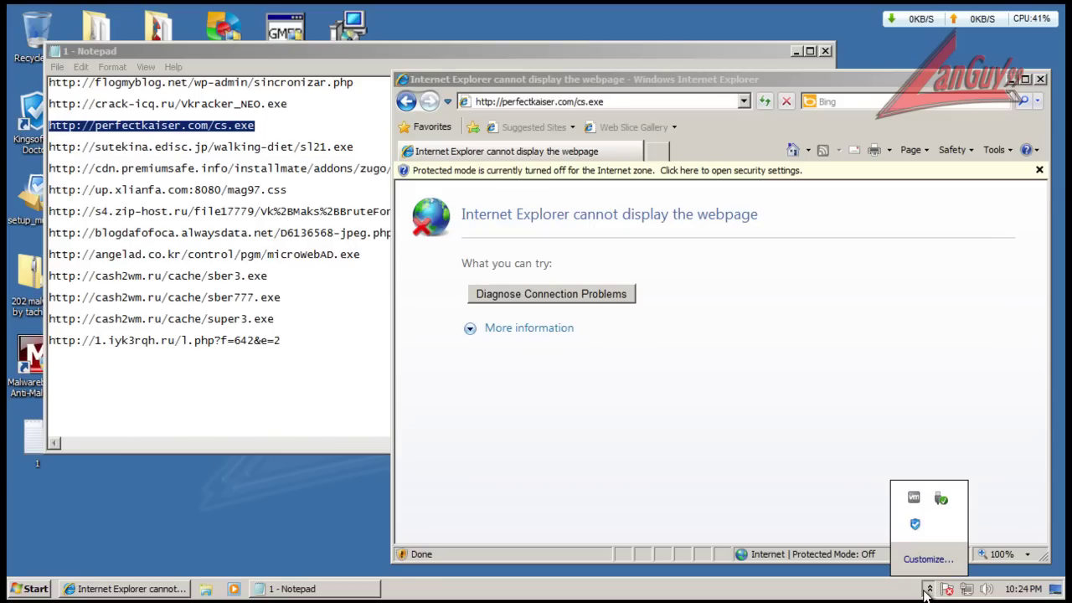
click(927, 591)
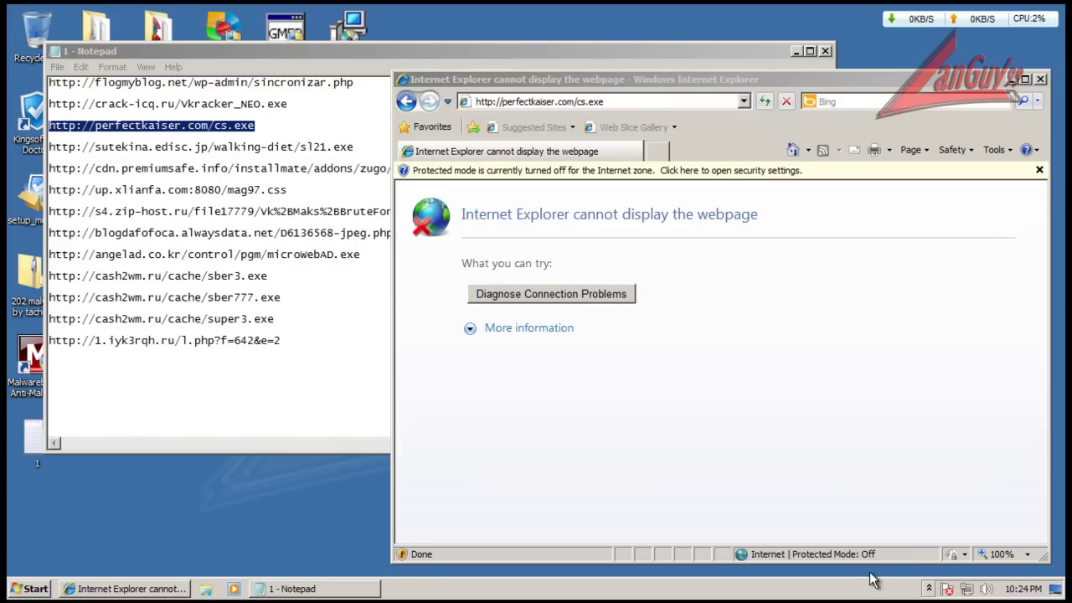
double_click(99, 28)
click(397, 412)
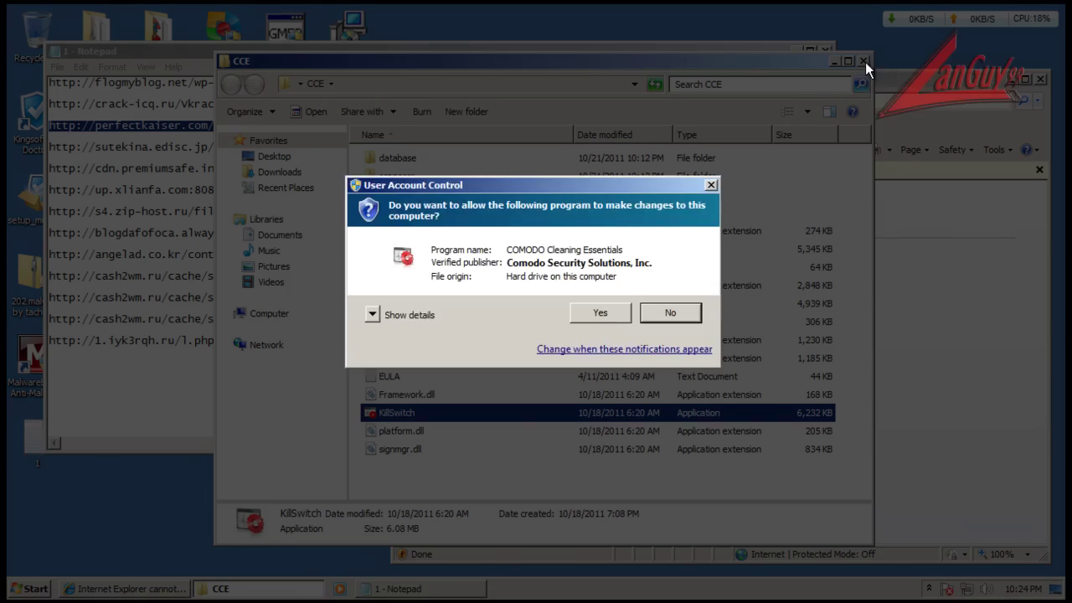
click(618, 319)
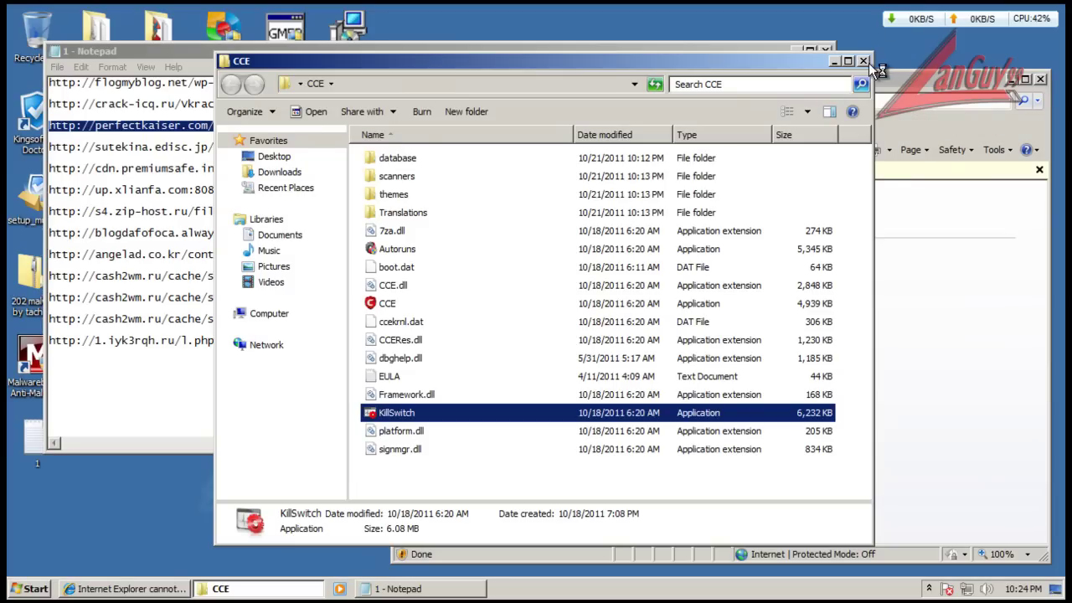
click(866, 61)
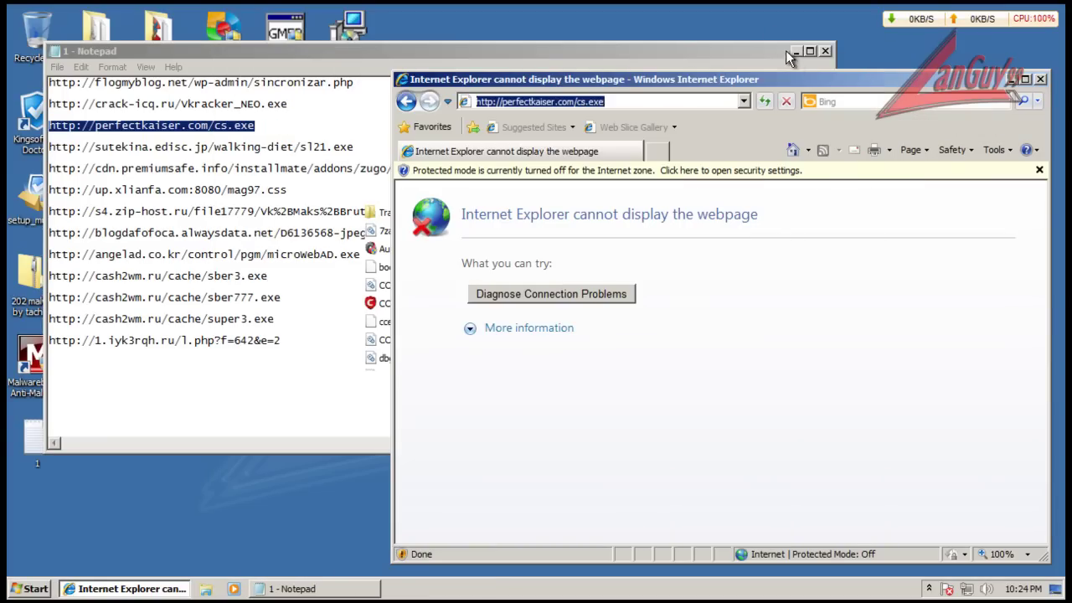
- Minimize the URL list and arrange KillSwitch and Internet Explorer side by side, with KillSwitch on the left half
click(791, 51)
drag(904, 81, 1052, 94)
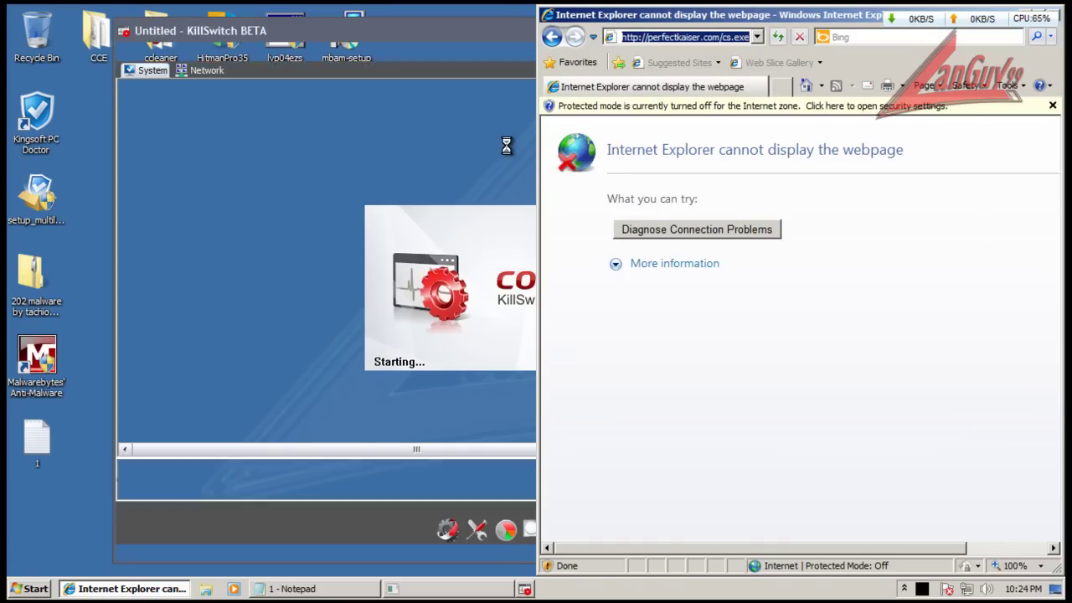
drag(398, 28, 4, 51)
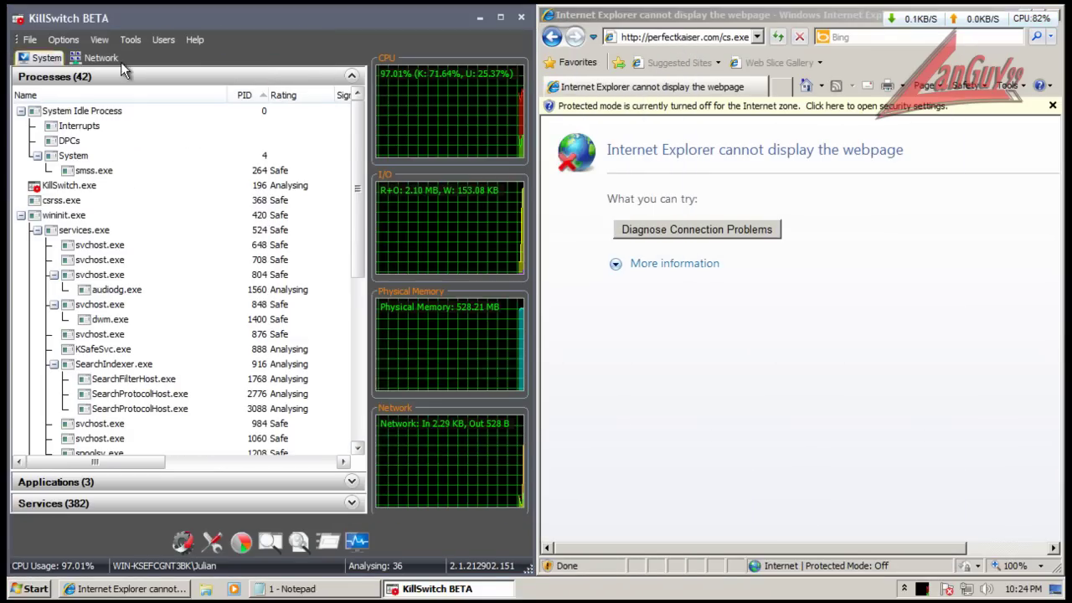
- Hide safe processes in KillSwitch and adjust the Name and Rating column widths to read the full rating of cs[1].exe
click(103, 40)
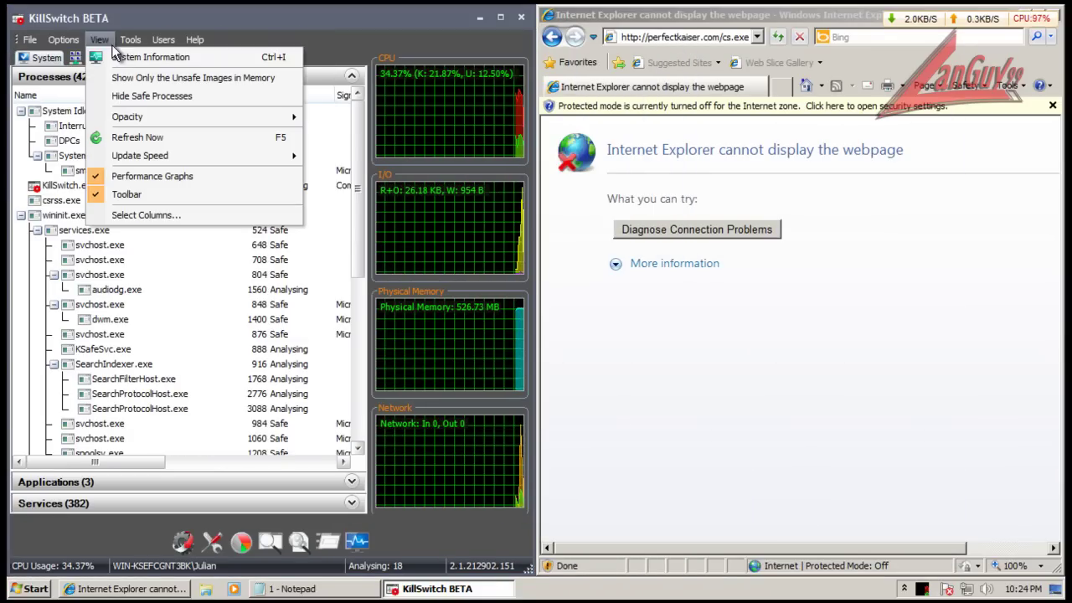
click(169, 96)
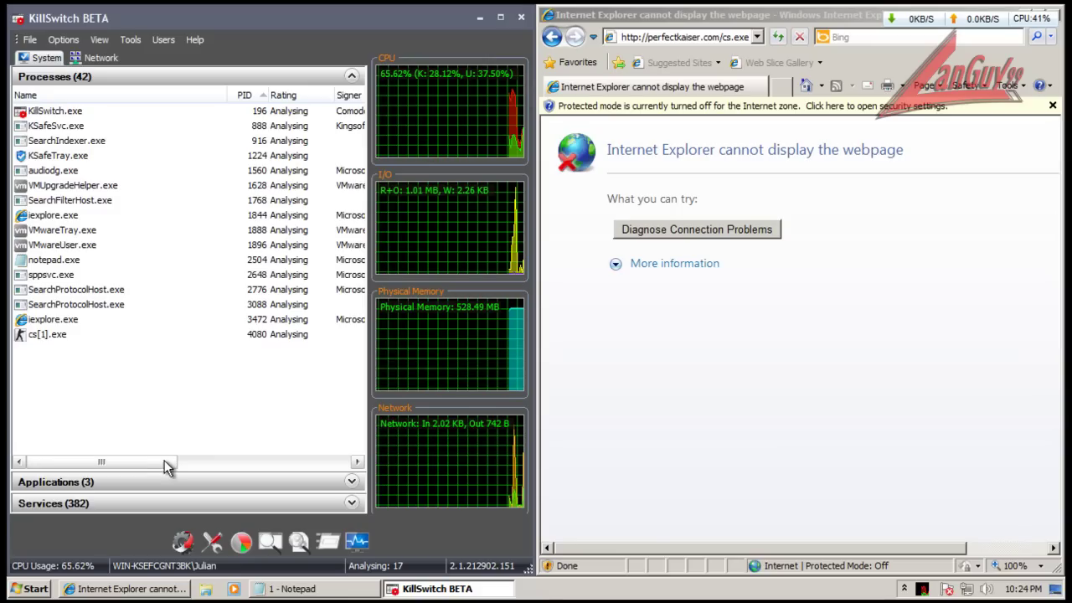
click(46, 230)
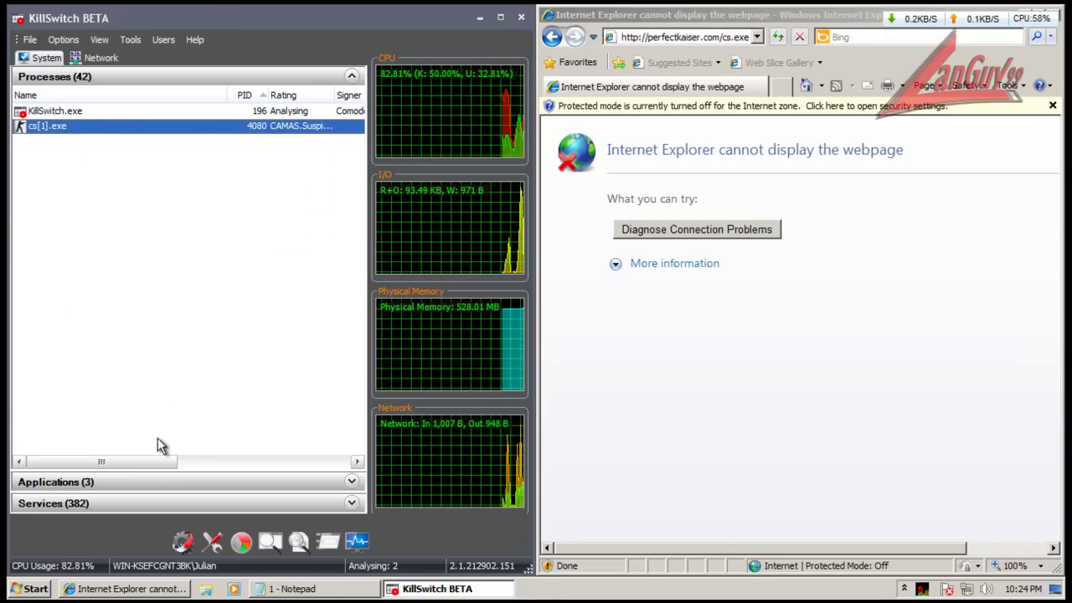
mouse_move(148, 461)
mouse_down()
mouse_move(193, 461)
mouse_move(146, 461)
mouse_up()
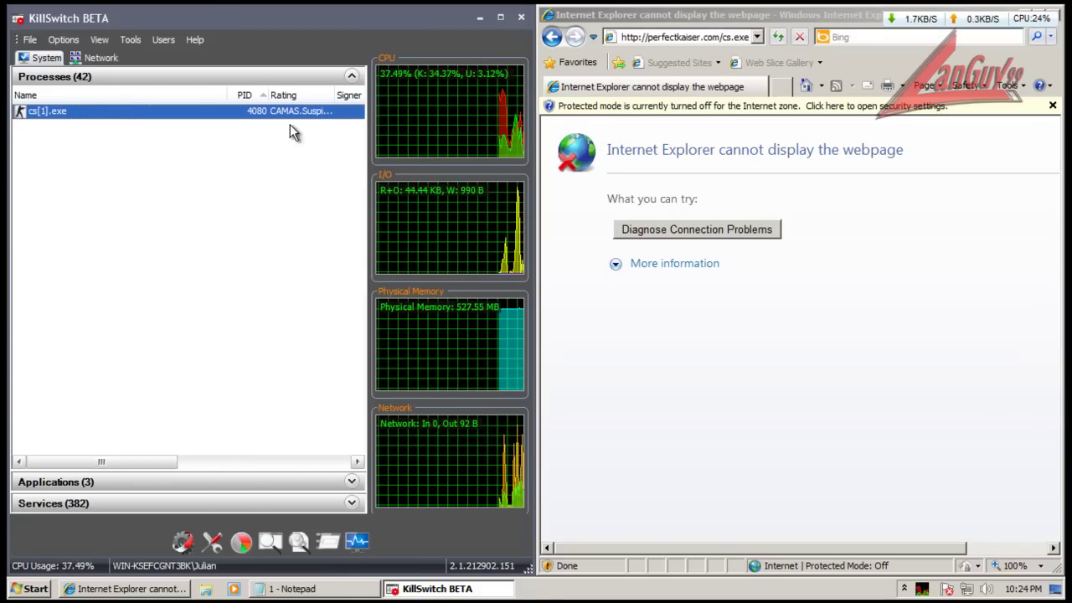
drag(228, 95, 158, 99)
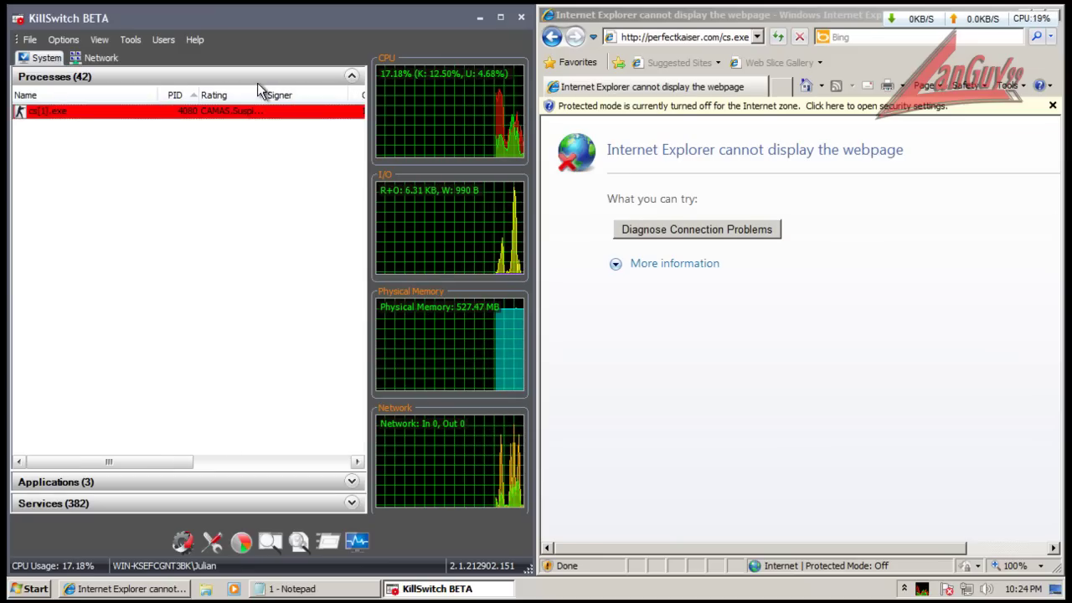
drag(262, 96, 287, 100)
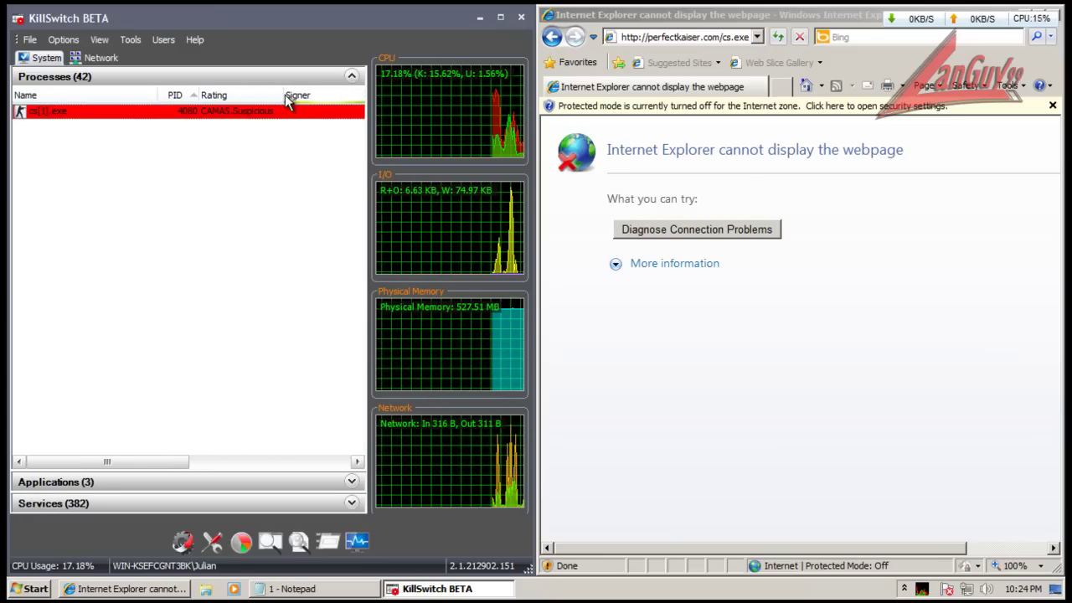
click(138, 589)
click(310, 590)
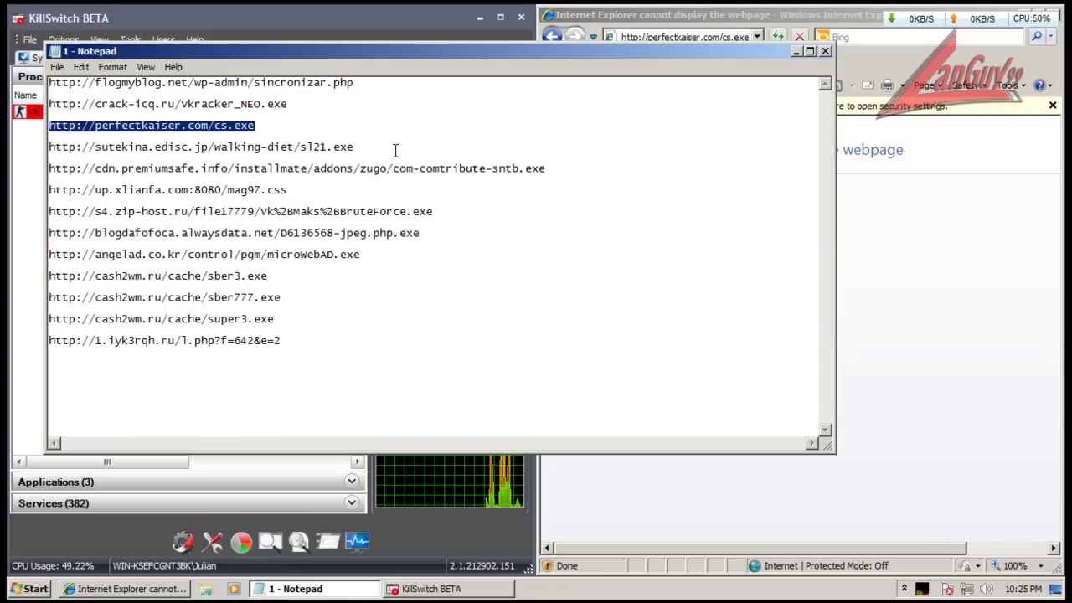
click(376, 149)
key(shift+Home)
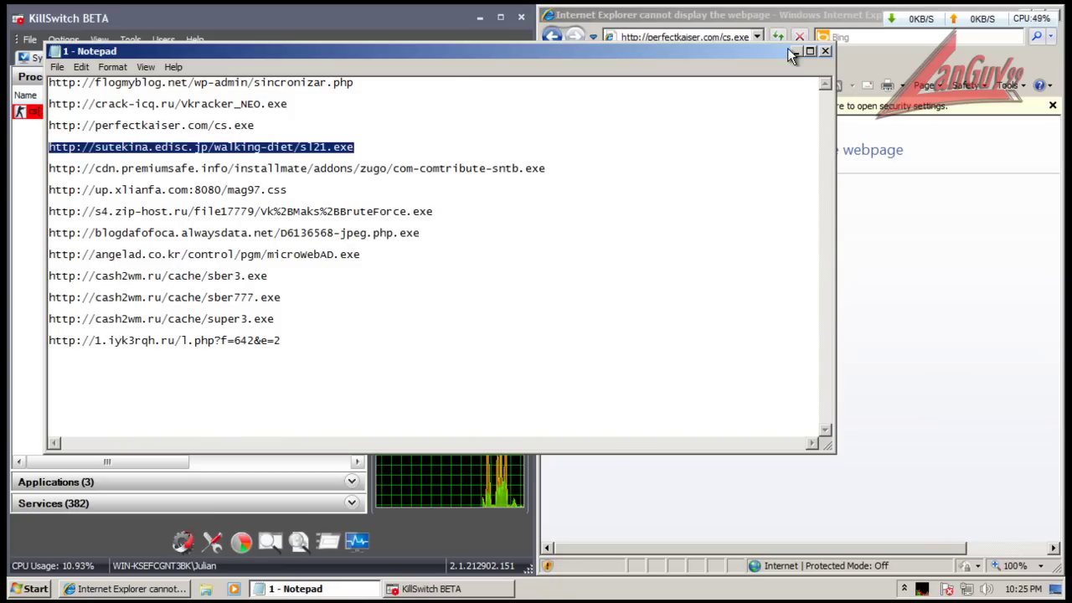
click(795, 51)
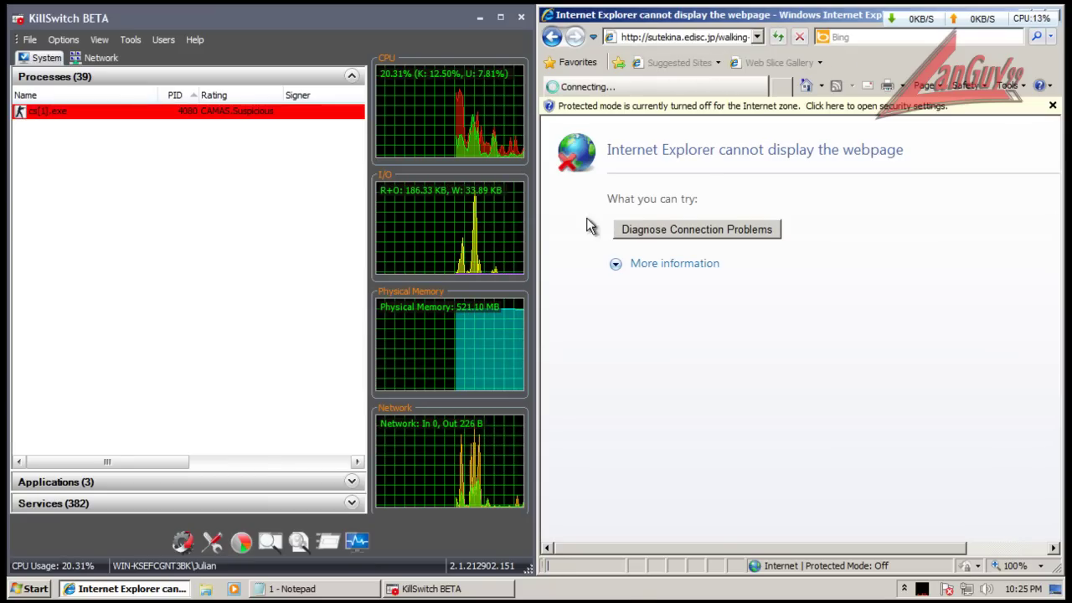
click(510, 307)
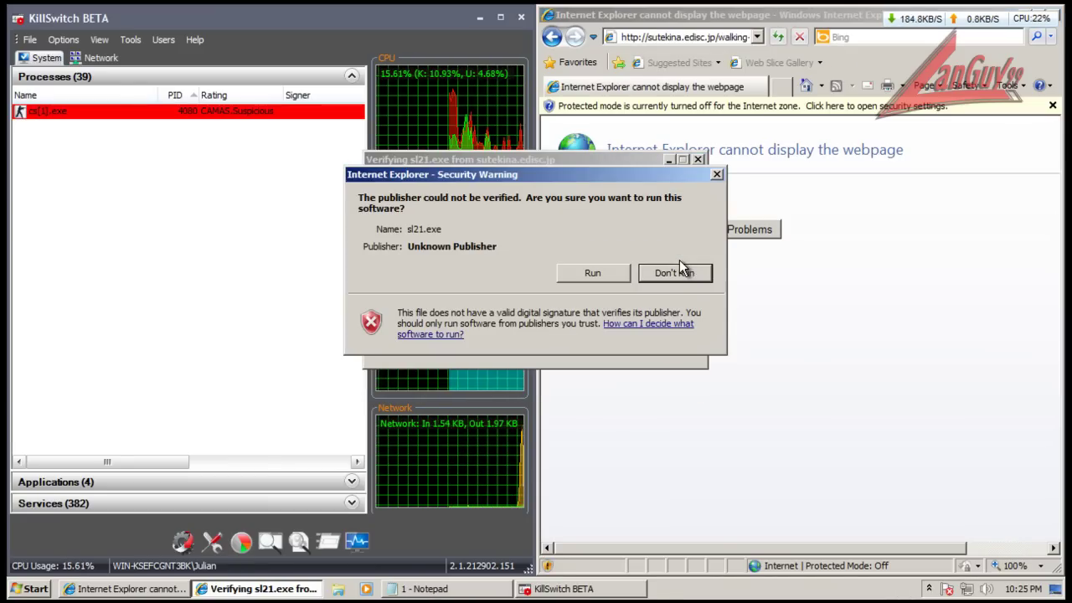
click(607, 279)
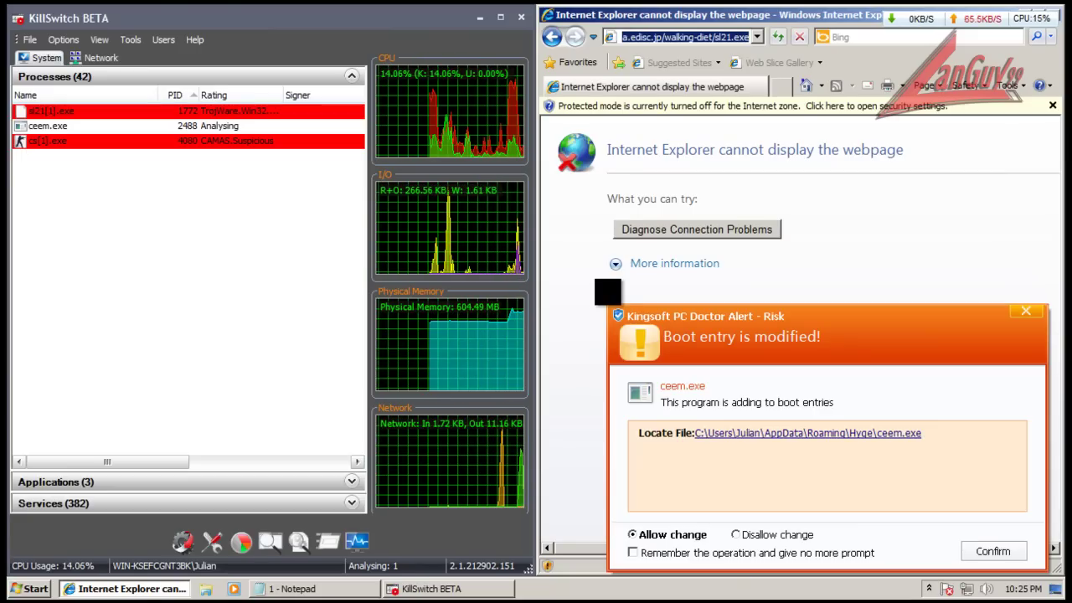
- Disallow the boot entry change by ceem.exe and allow Host Process for Windows Tasks through Windows Firewall on public networks
click(819, 328)
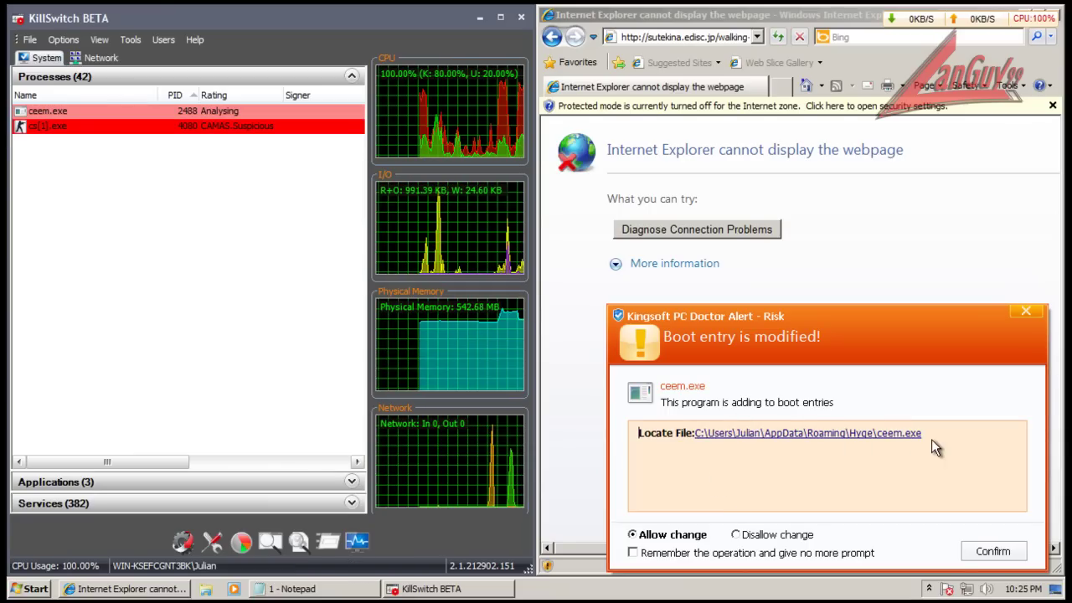
click(742, 535)
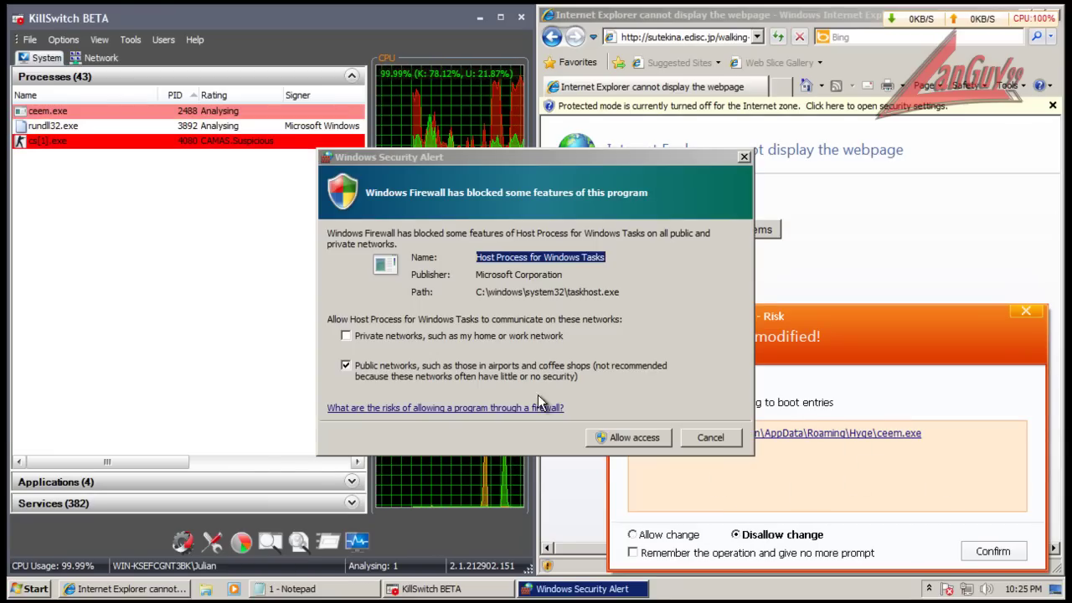
click(630, 437)
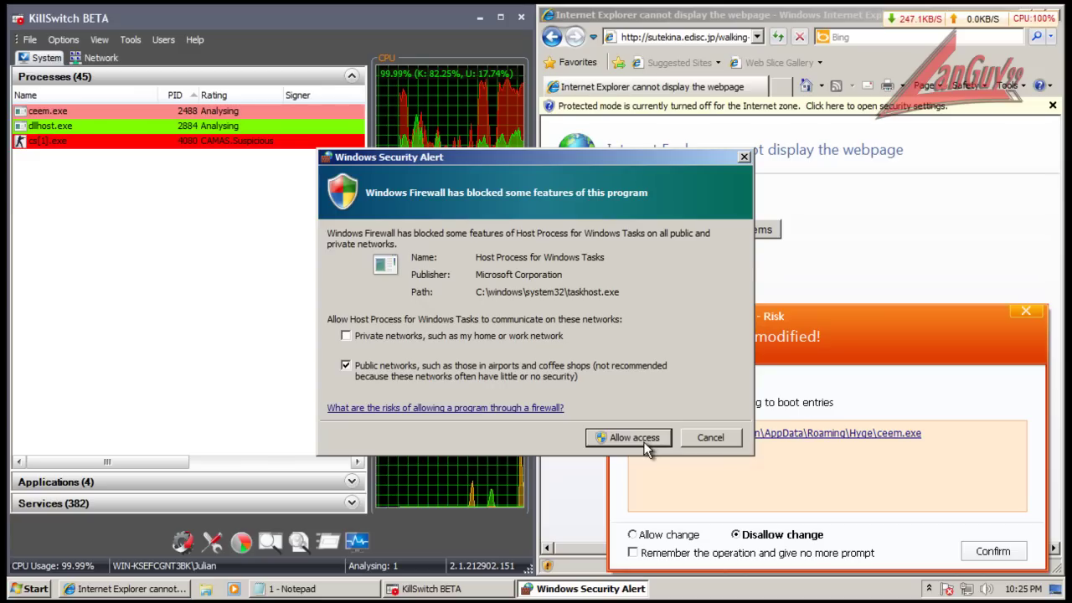
click(992, 550)
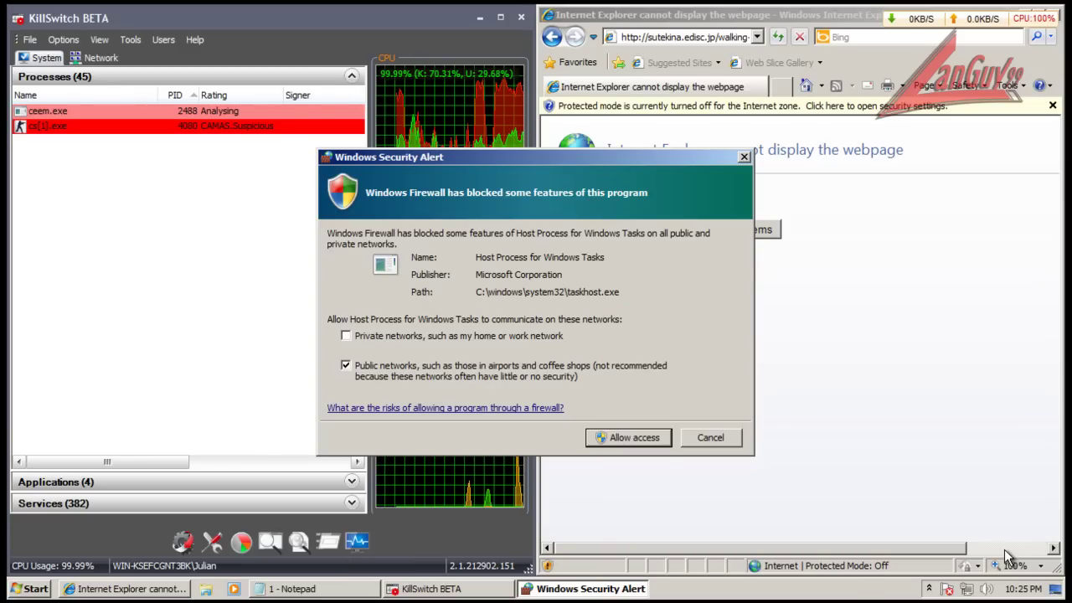
click(655, 439)
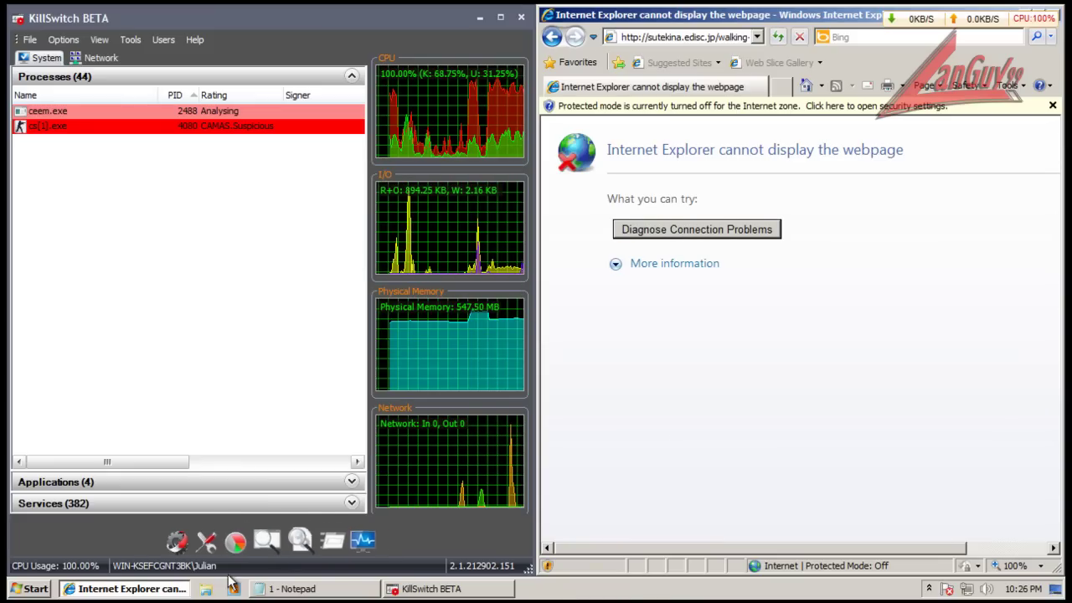
- Load the cdn.premiumsafe.info com-comtribute-sntb.exe address from the URL list, run the download, and allow Comtribute to make changes
click(295, 589)
click(558, 167)
key(shift+Home)
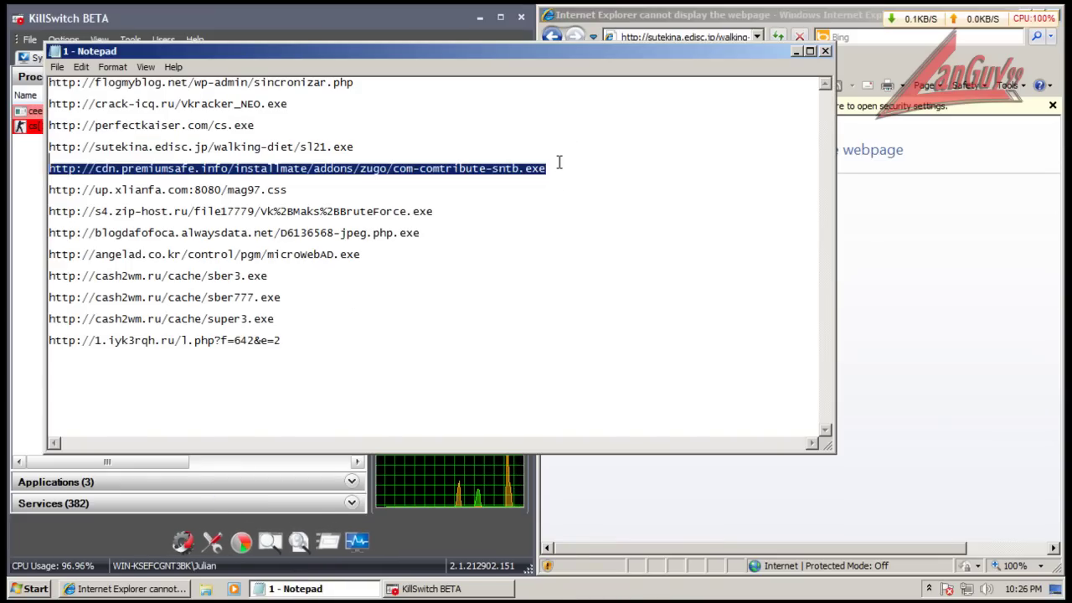
click(796, 51)
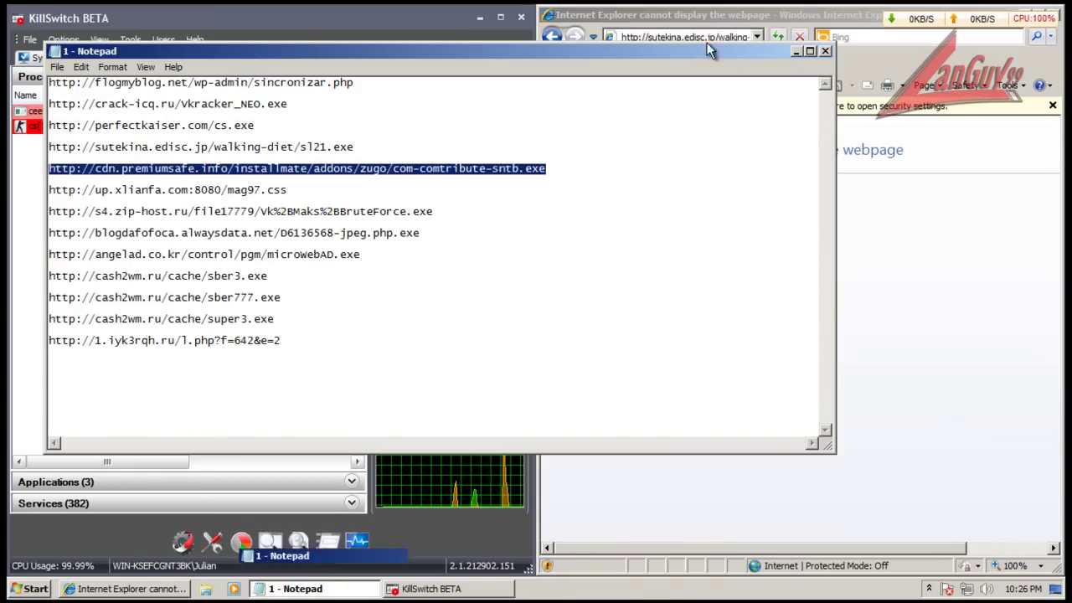
key(ctrl+v)
key(Return)
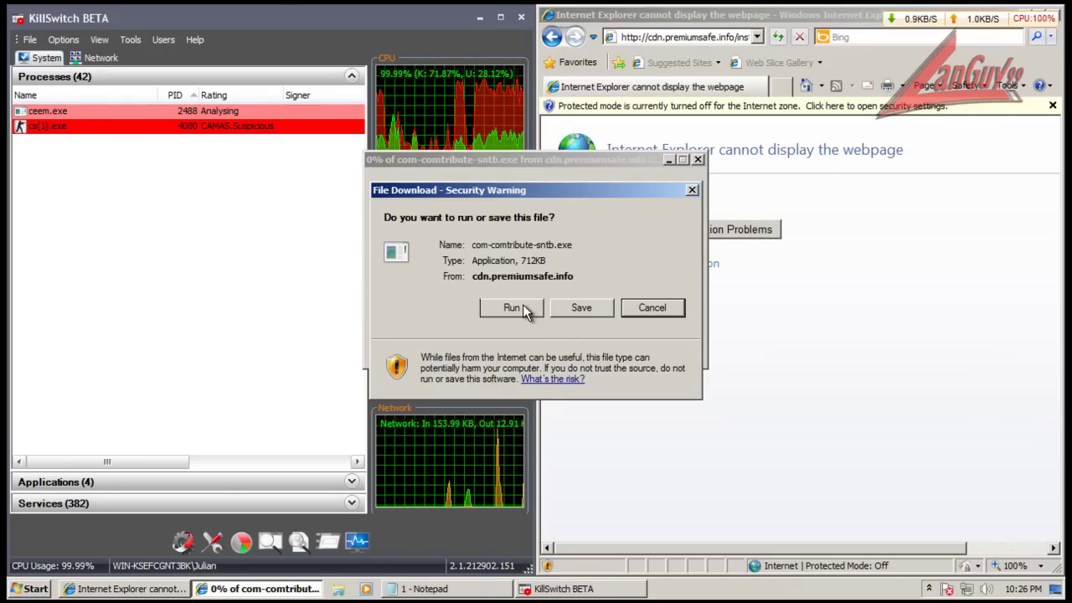
click(523, 306)
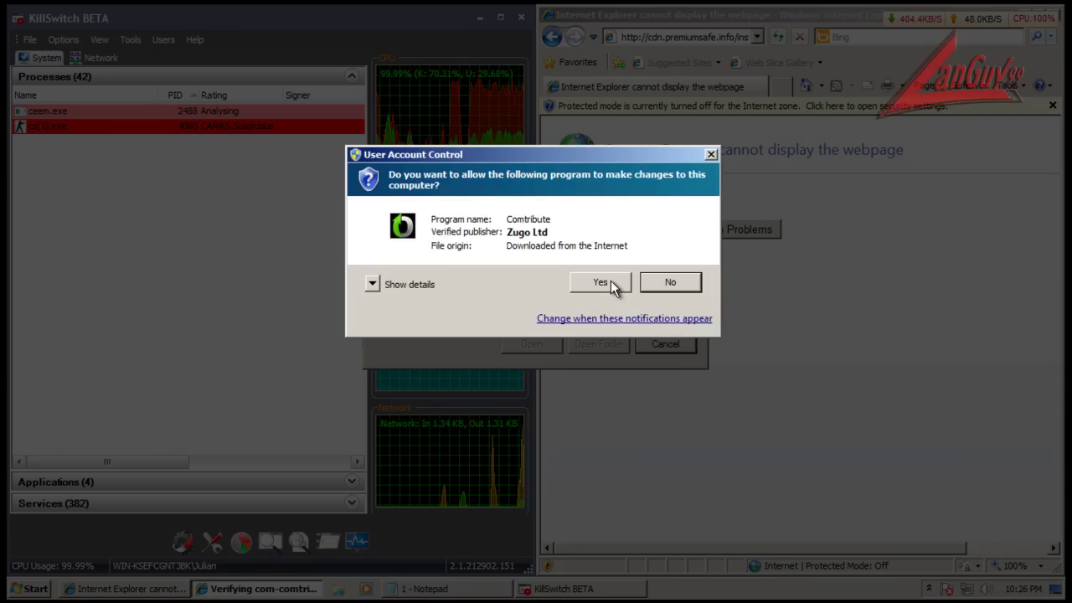
click(599, 282)
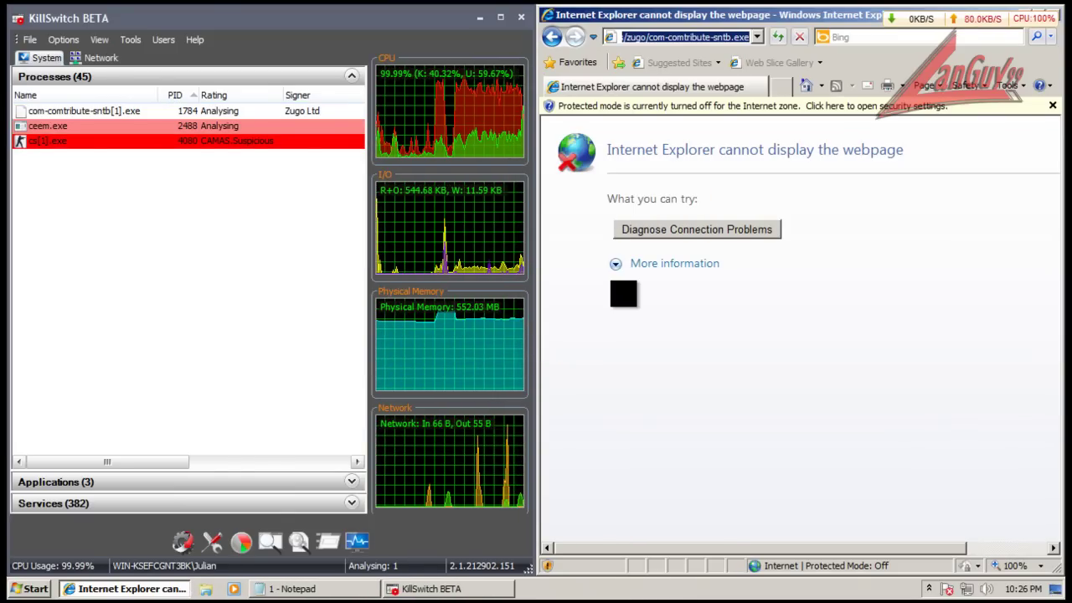
drag(164, 465, 108, 461)
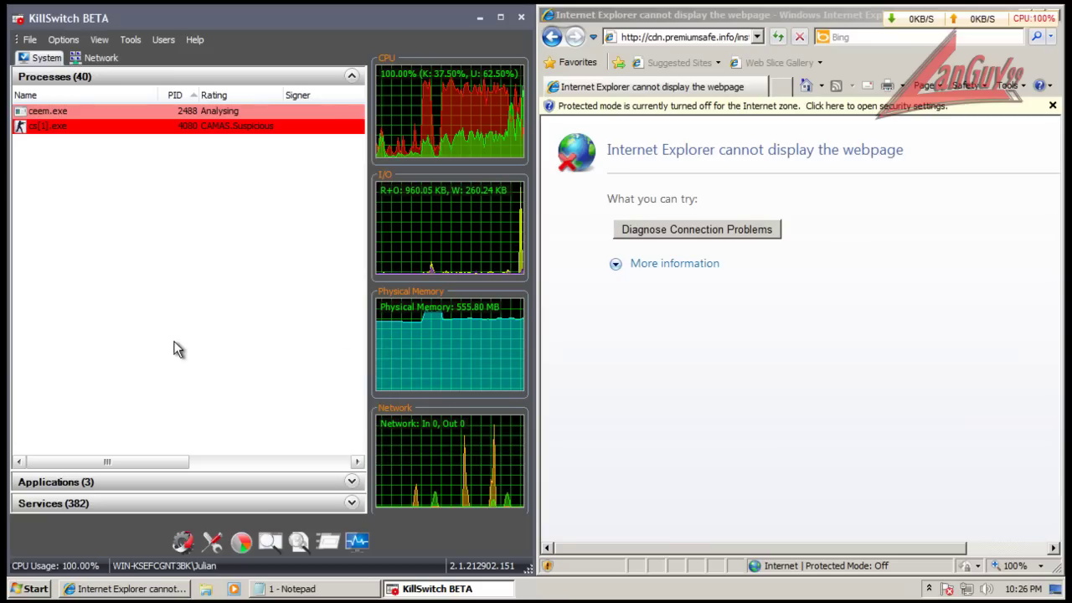
click(201, 462)
click(95, 462)
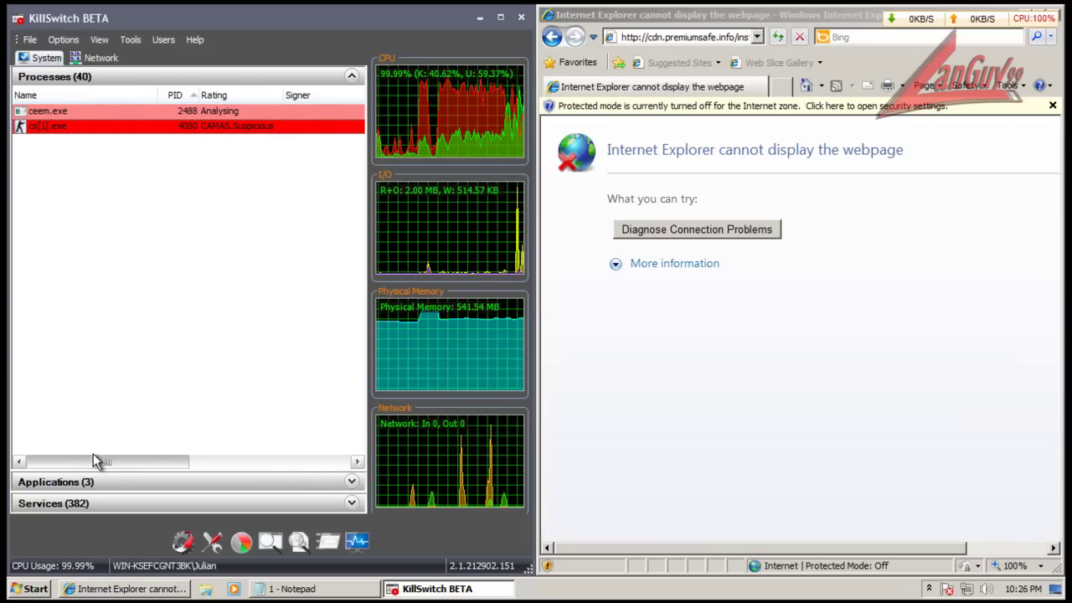
click(126, 589)
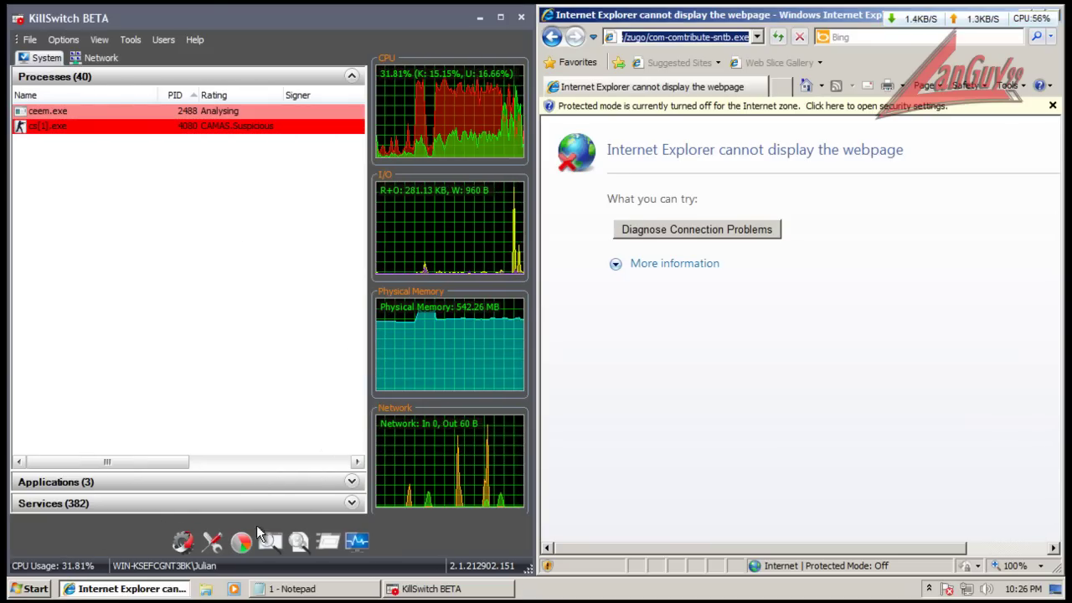
click(404, 586)
click(340, 589)
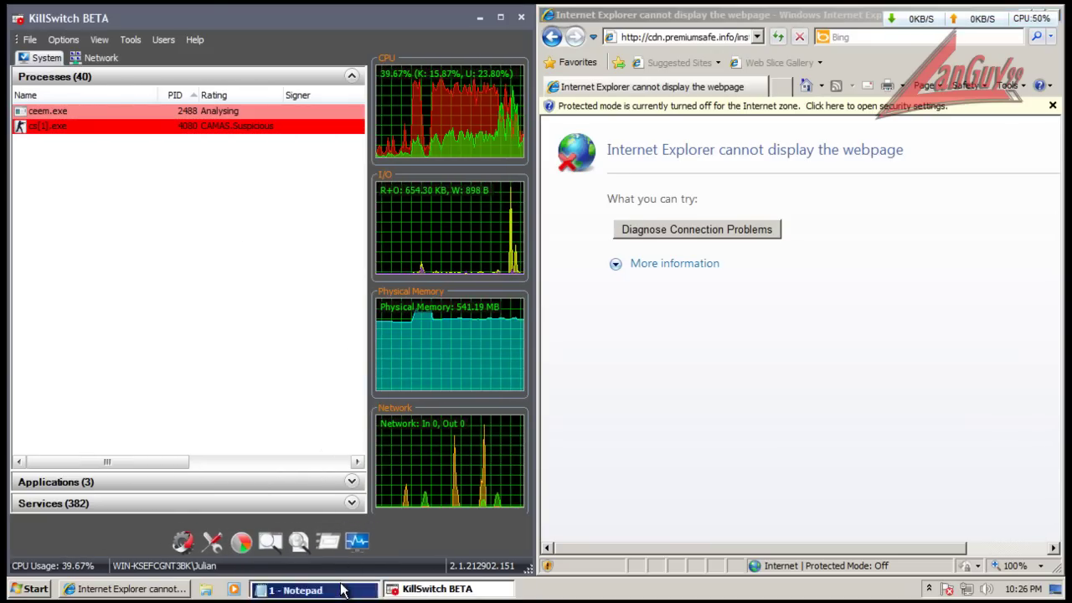
click(300, 190)
key(shift+Home)
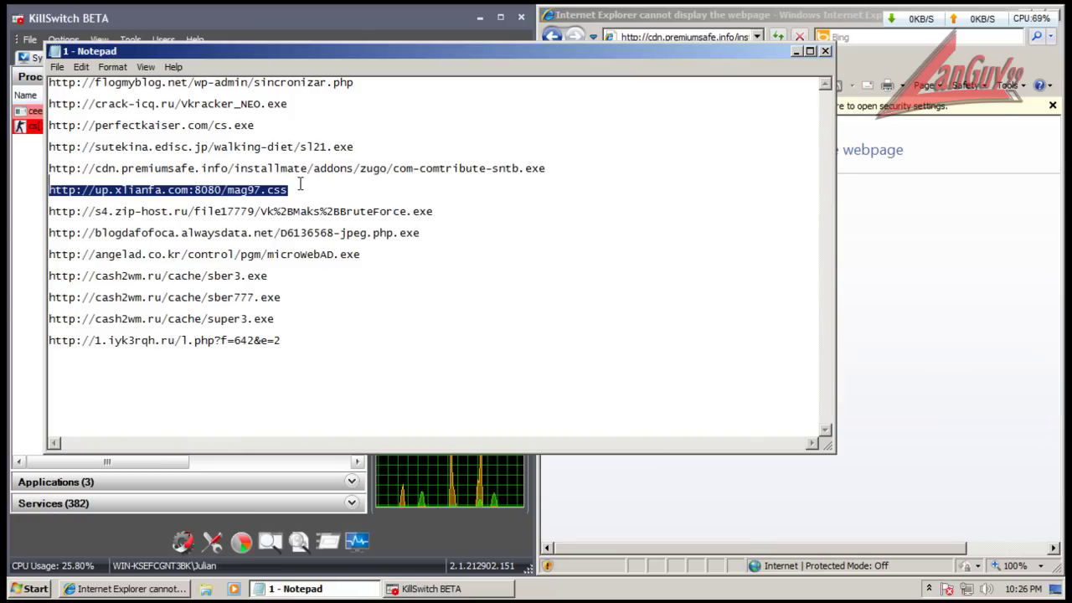
click(795, 51)
click(709, 39)
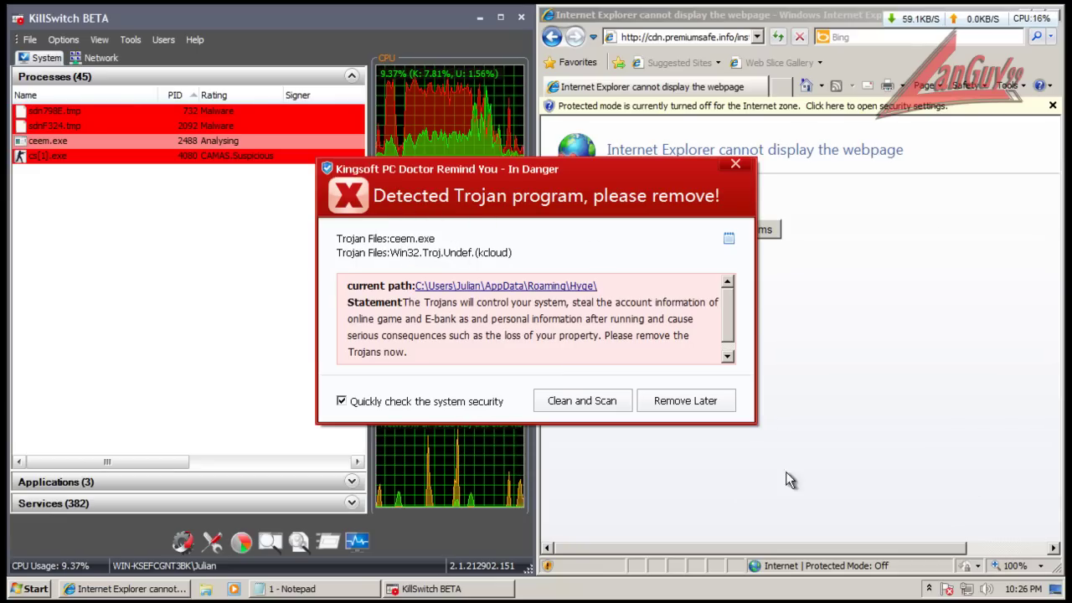
- Remove the detected ceem.exe trojan immediately without the quick security check, and close the interception notice and Calculator
click(342, 402)
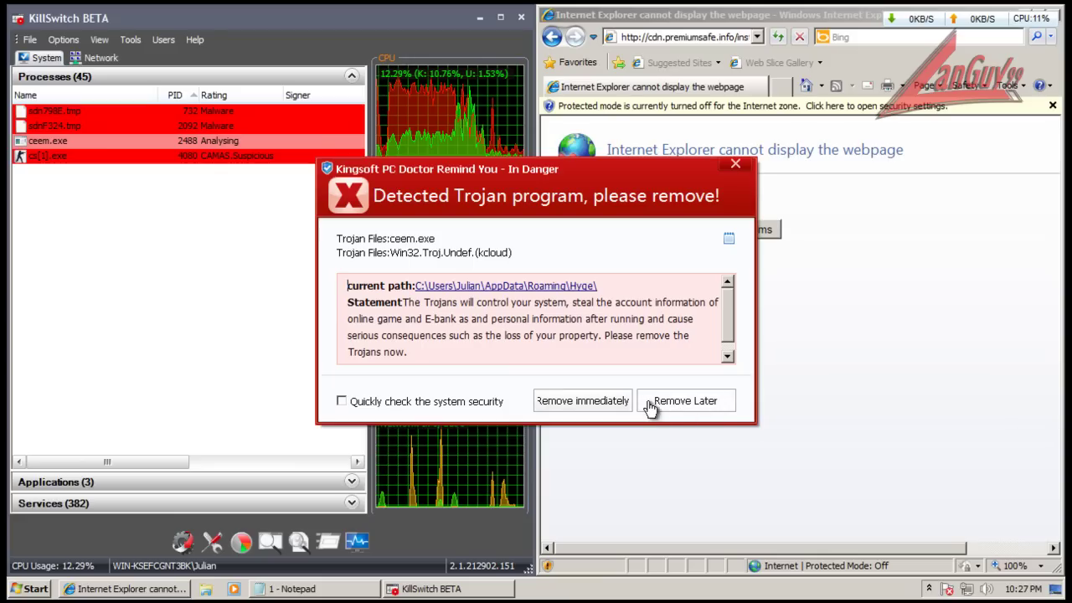
click(559, 407)
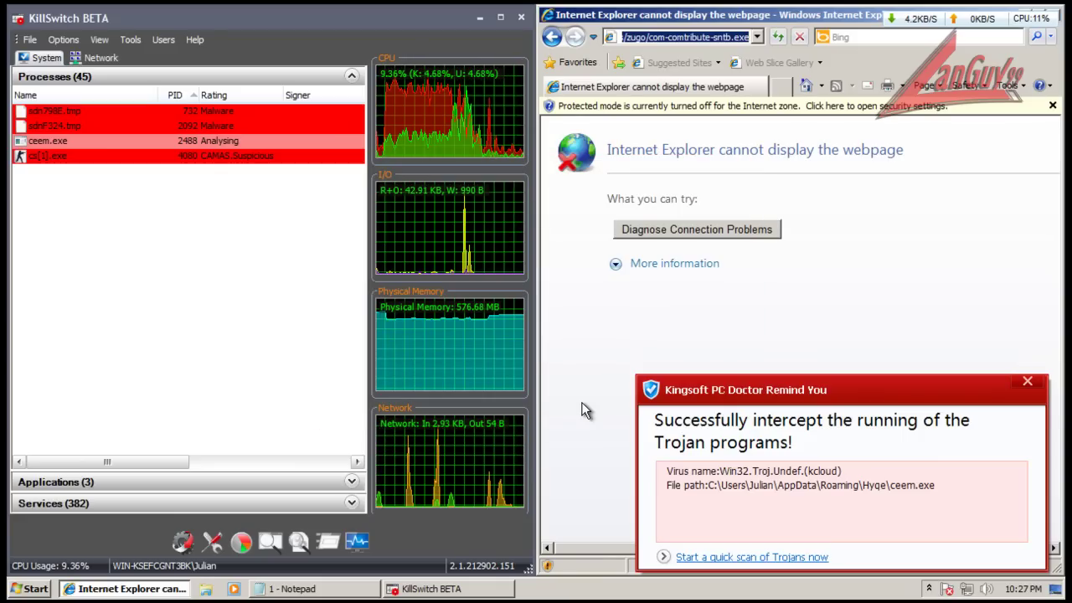
click(1035, 383)
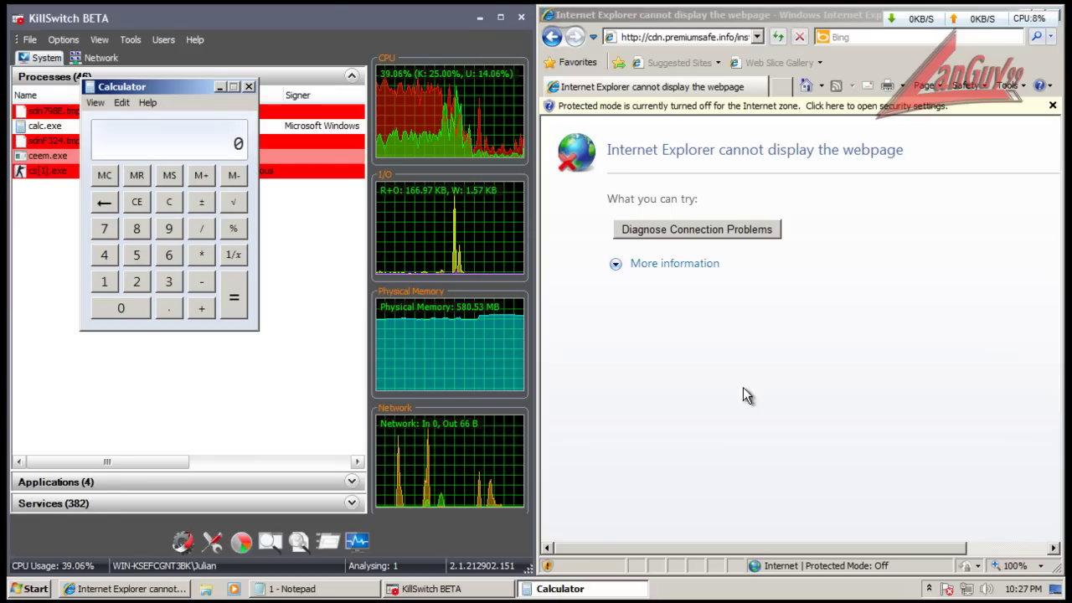
click(248, 87)
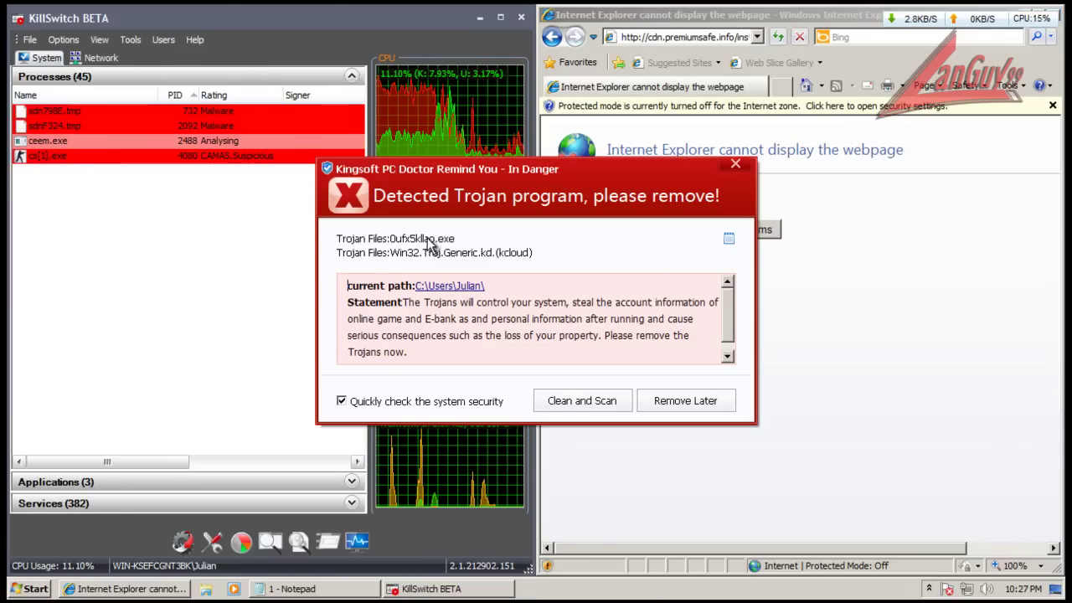
- Remove the detected 0ufx5kllao.exe trojan immediately without the quick security check and close the interception notice
click(456, 401)
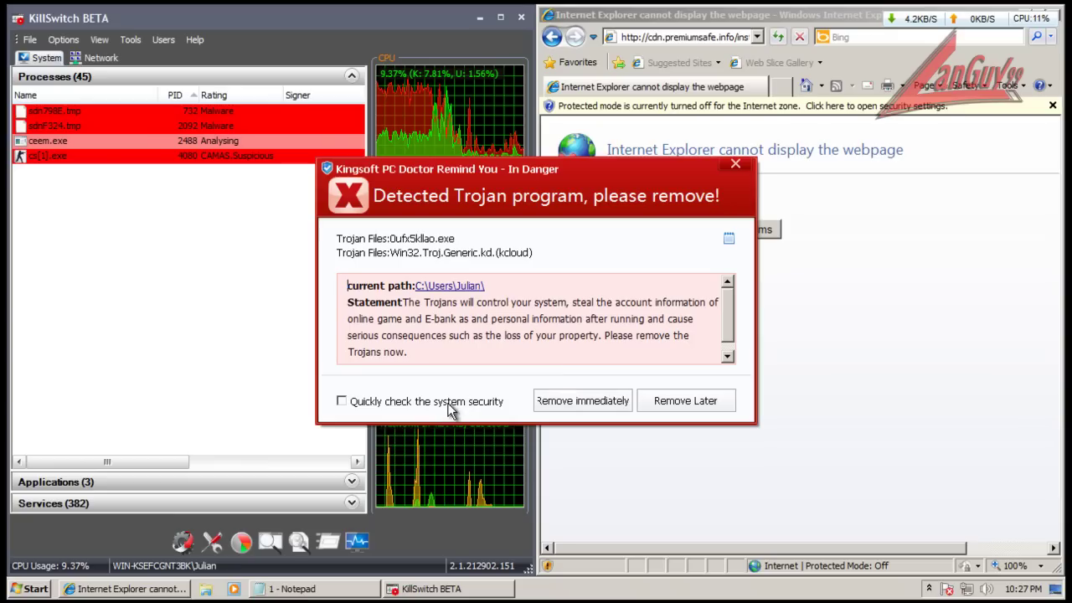
click(621, 401)
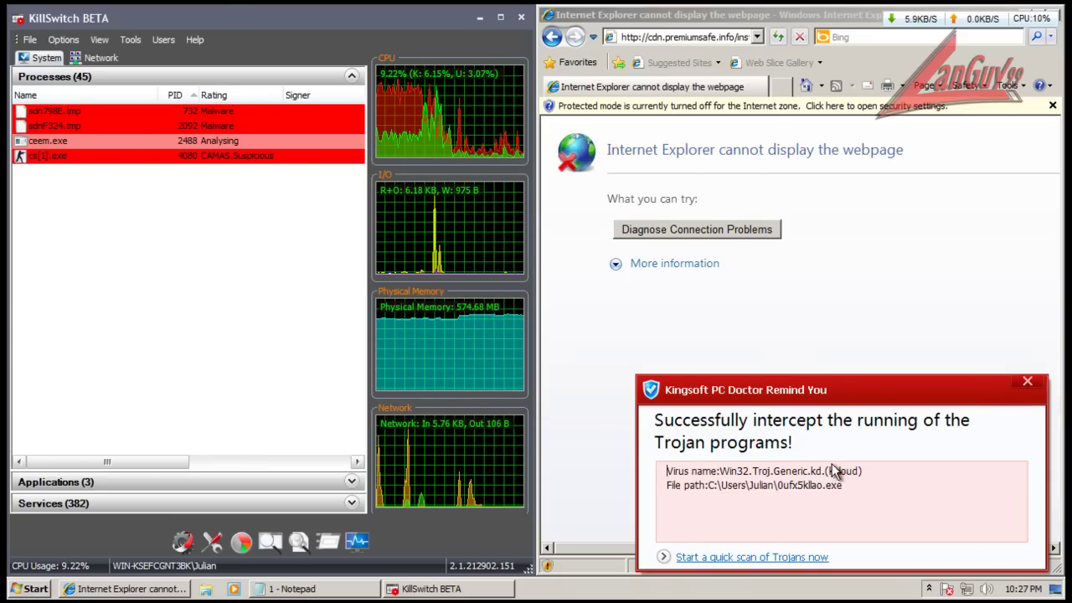
click(1027, 381)
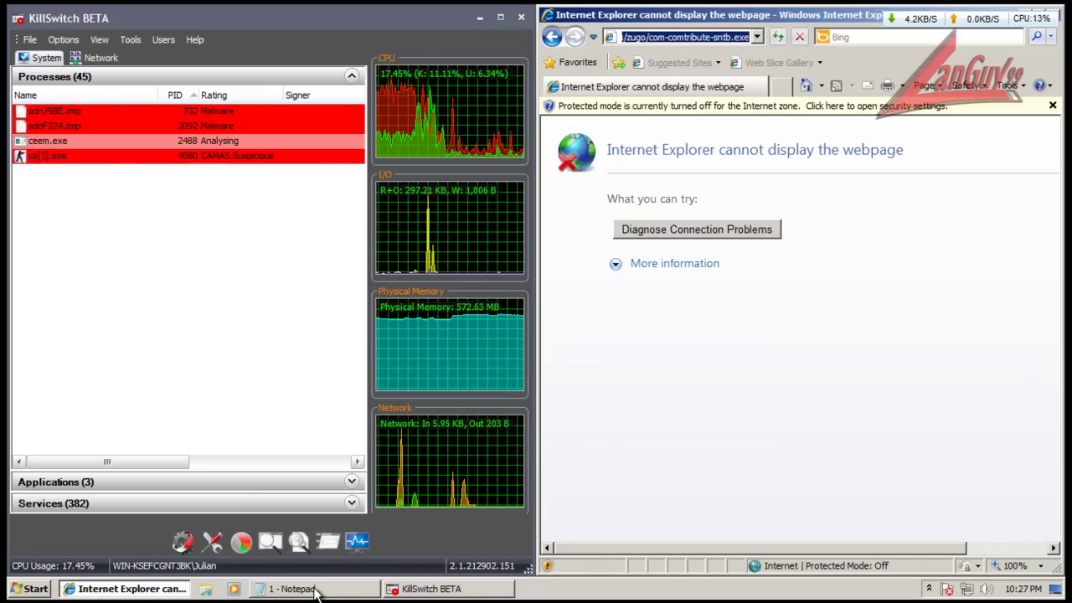
click(289, 588)
drag(49, 211, 448, 202)
key(ctrl+c)
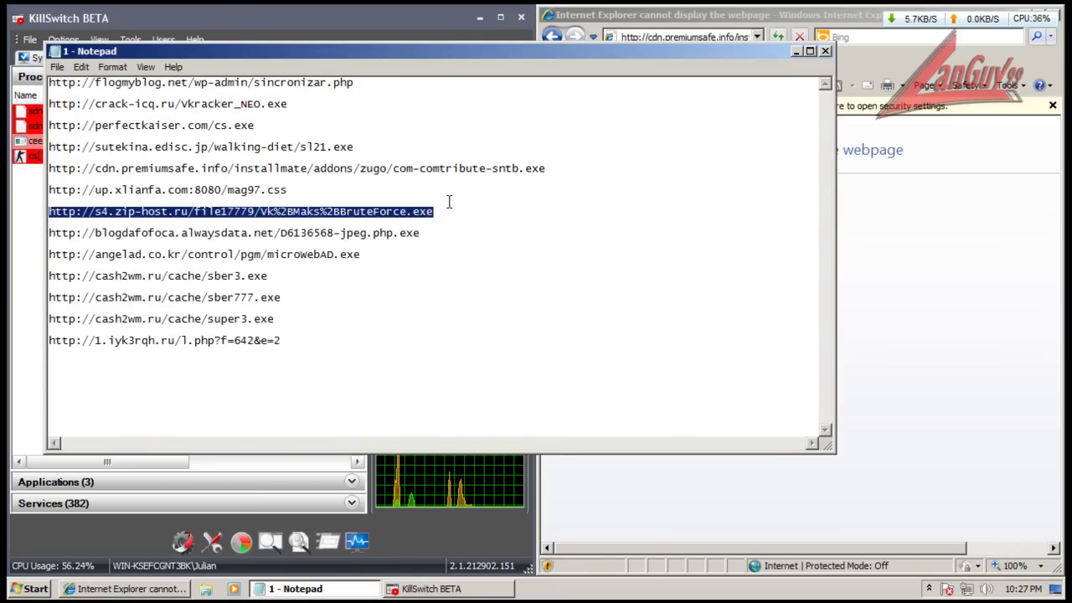
click(796, 51)
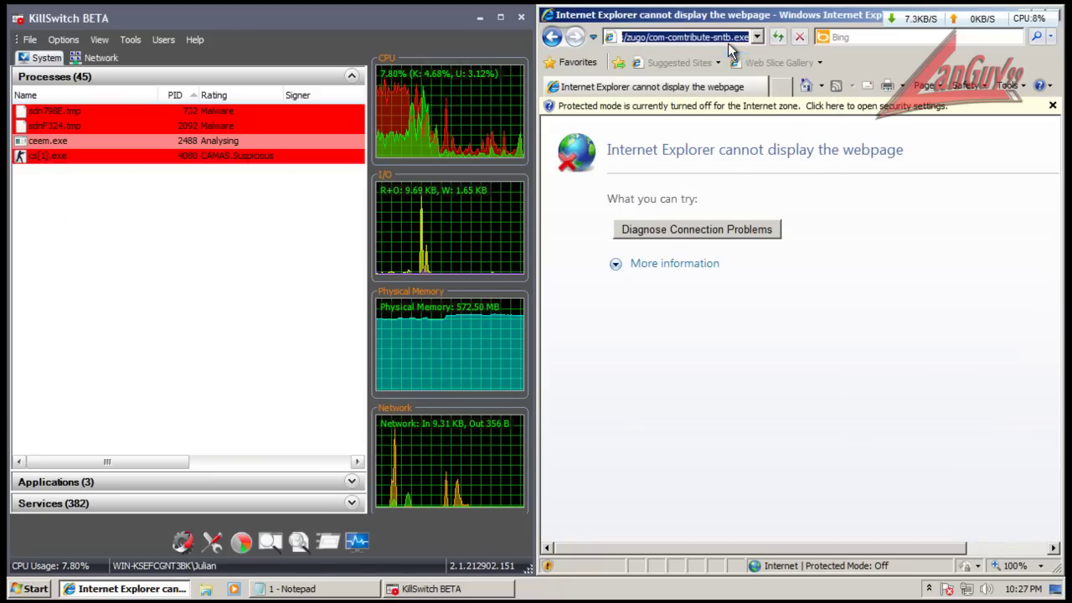
key(ctrl+v)
key(Return)
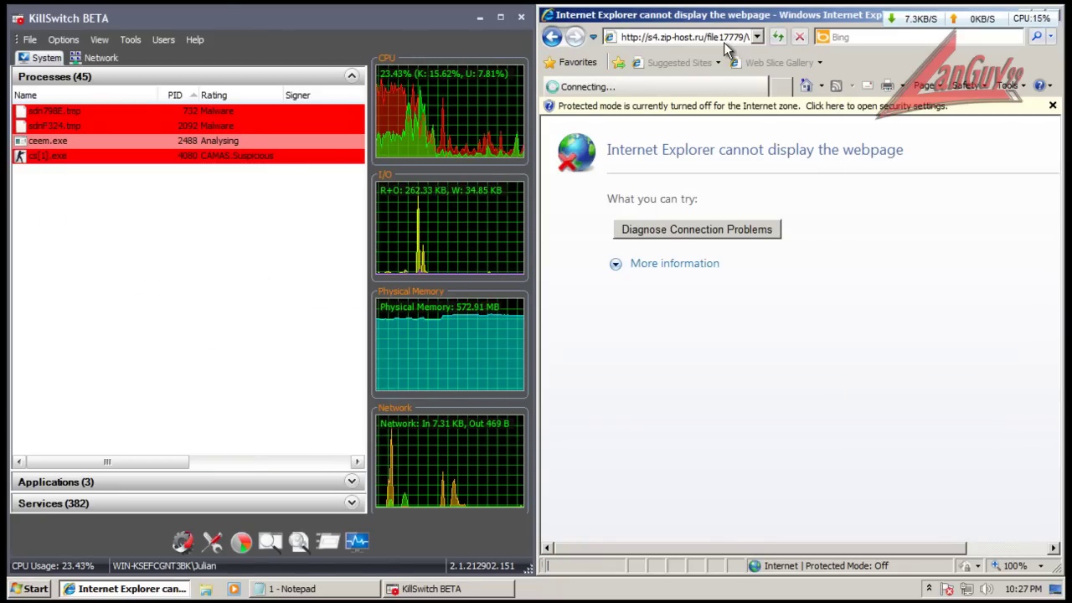
click(524, 308)
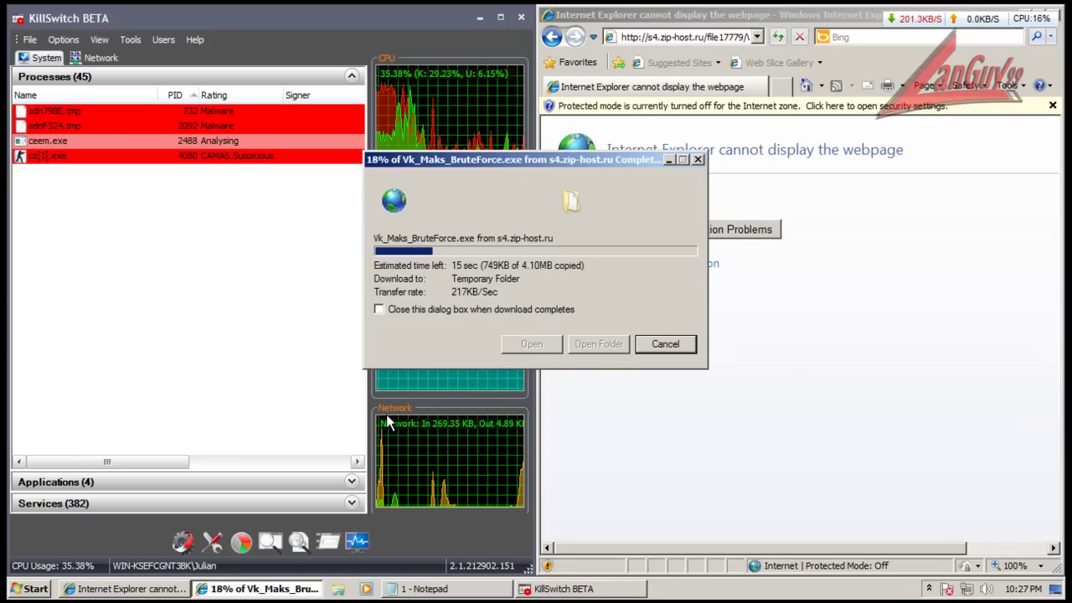
- Review the Quick Repair item statuses in KillSwitch without repairing anything, and return to Internet Explorer
click(215, 542)
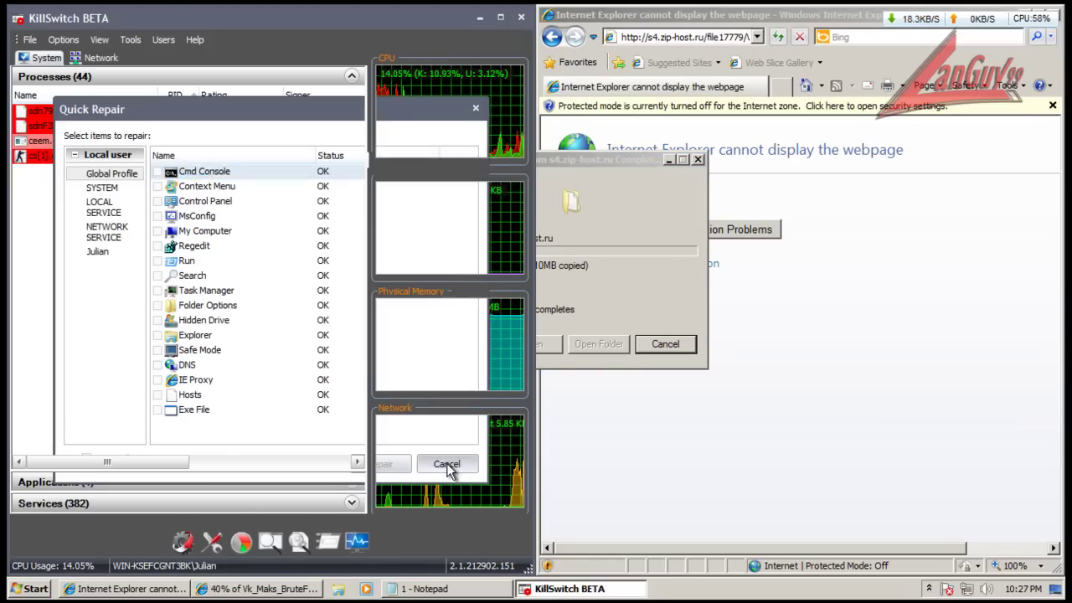
click(448, 465)
click(625, 160)
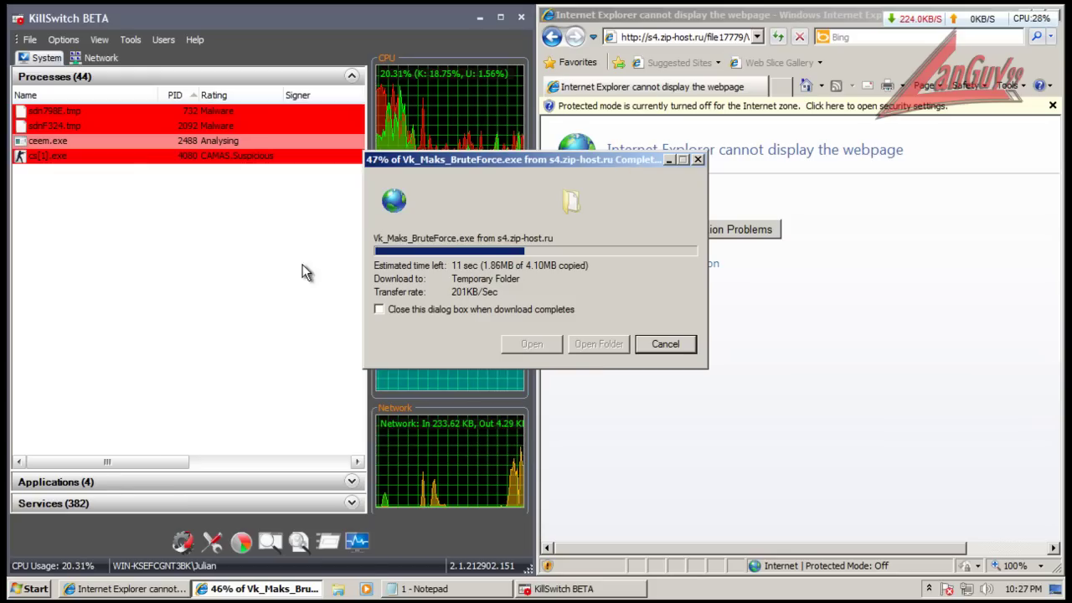
click(127, 588)
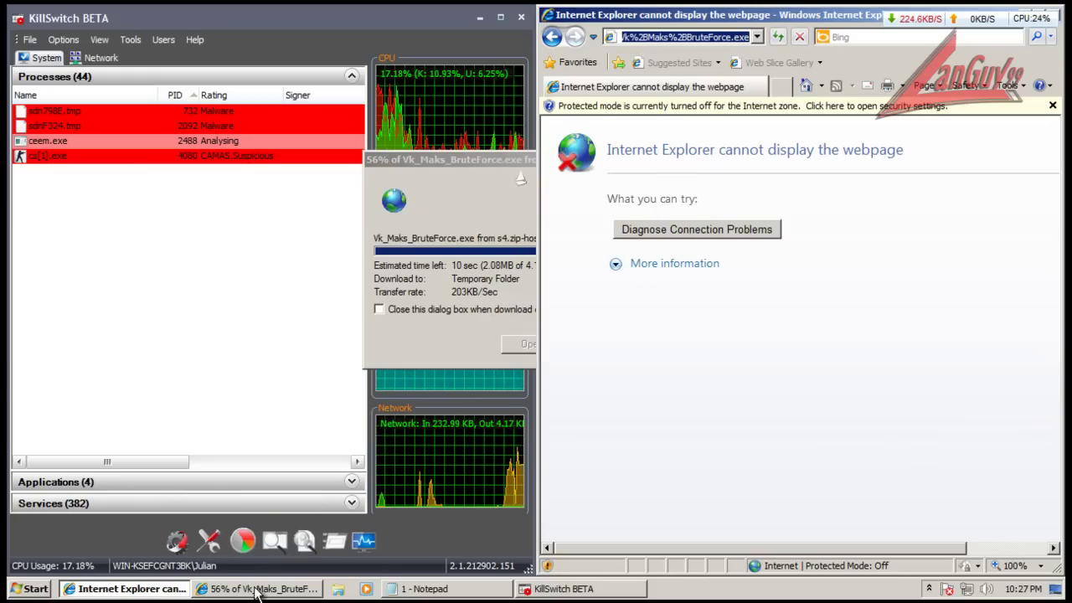
click(440, 590)
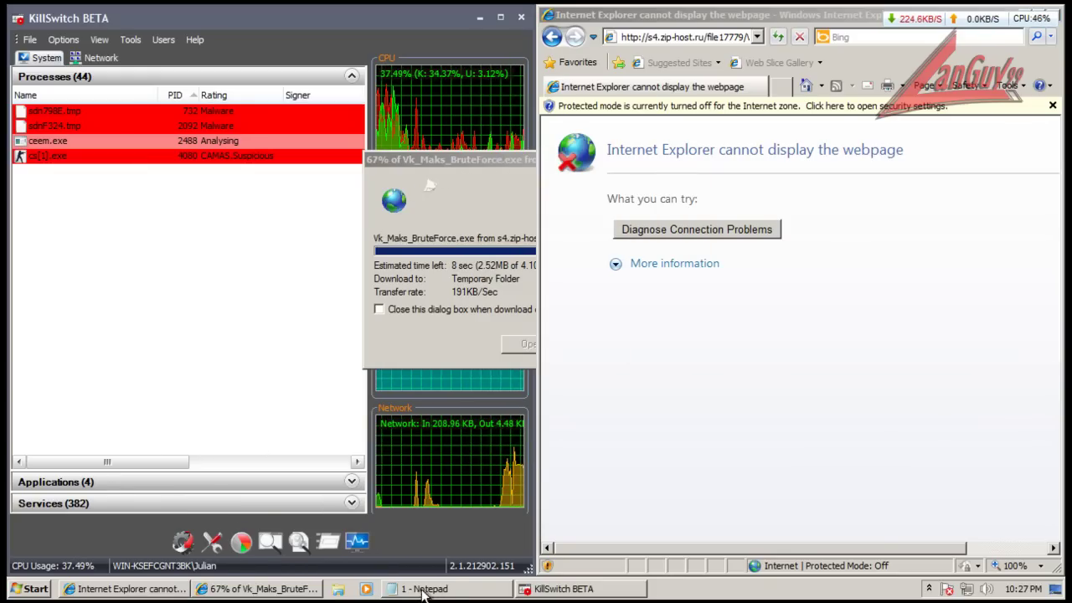
click(427, 591)
double_click(429, 231)
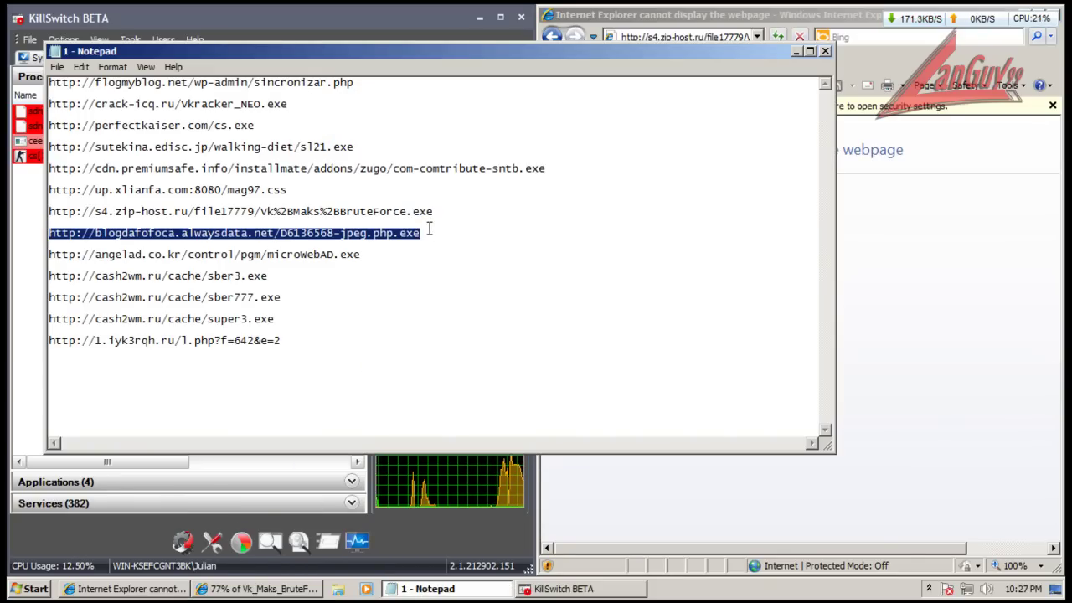
click(796, 51)
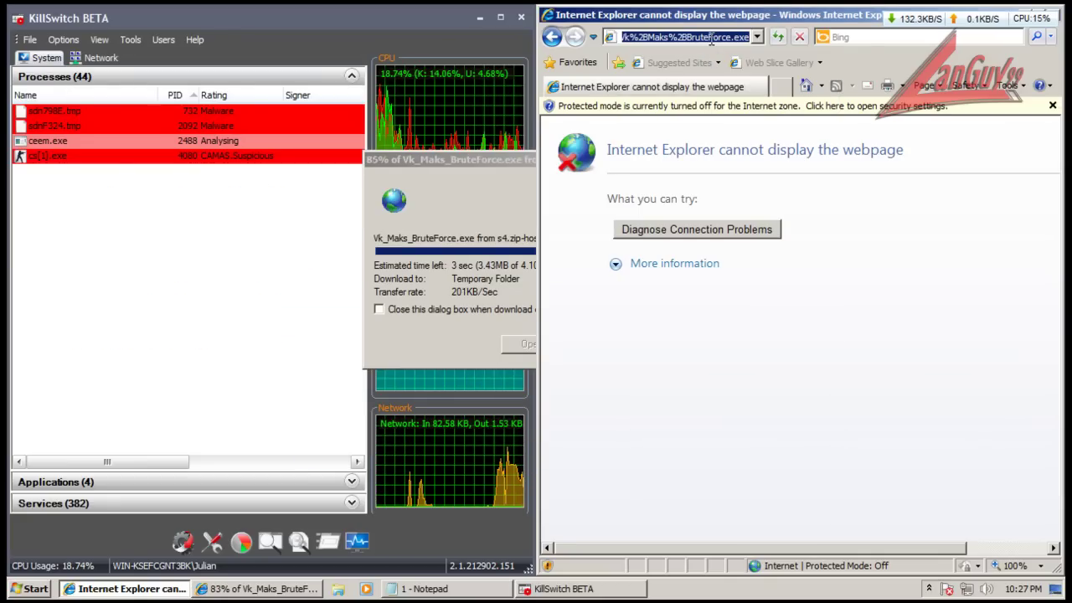
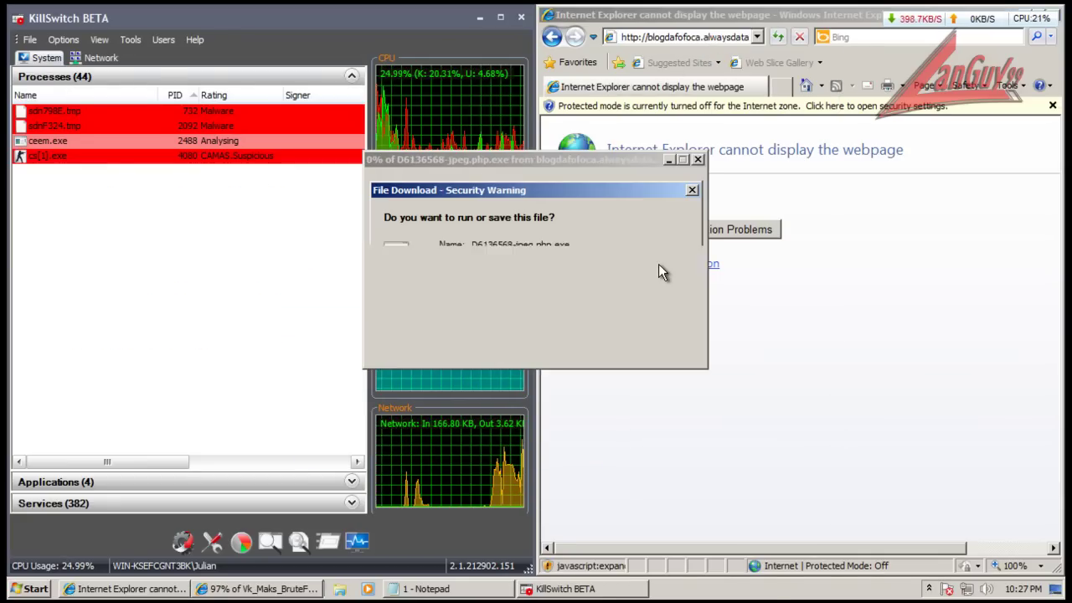
click(511, 305)
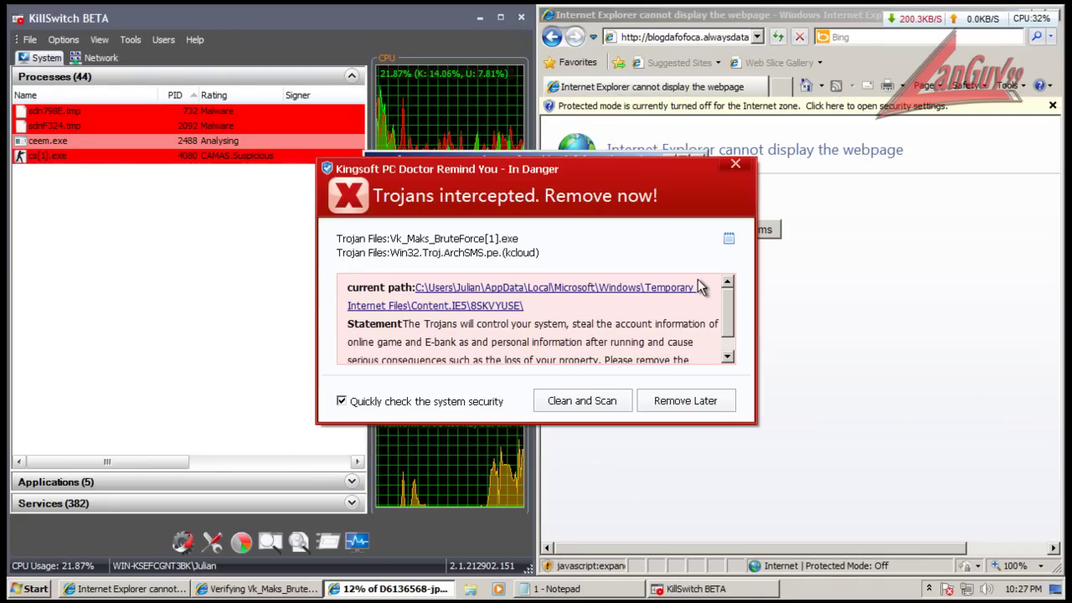
- Remove the intercepted Vk_Maks_BruteForce[1].exe and D6136568-jpeg.php[1].exe trojans immediately, skipping the quick security check for both
click(459, 405)
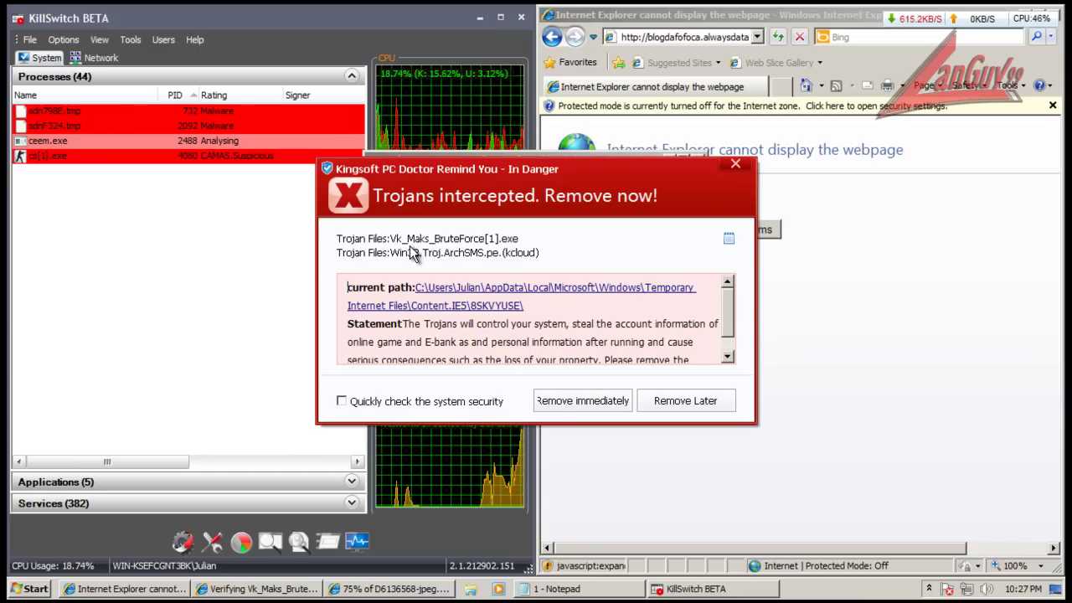
drag(528, 195, 503, 178)
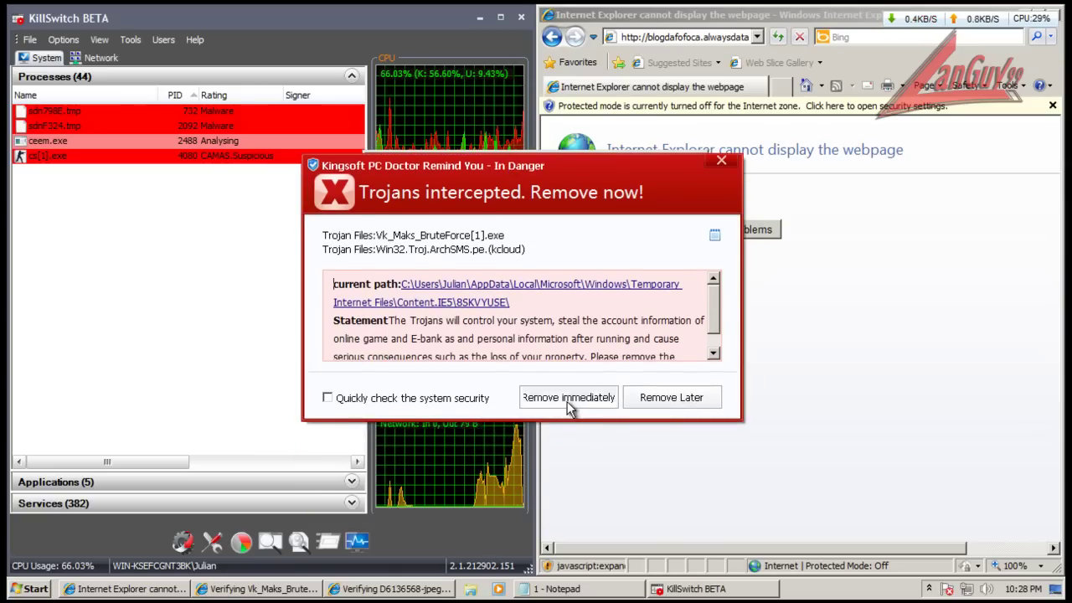
click(567, 401)
click(444, 403)
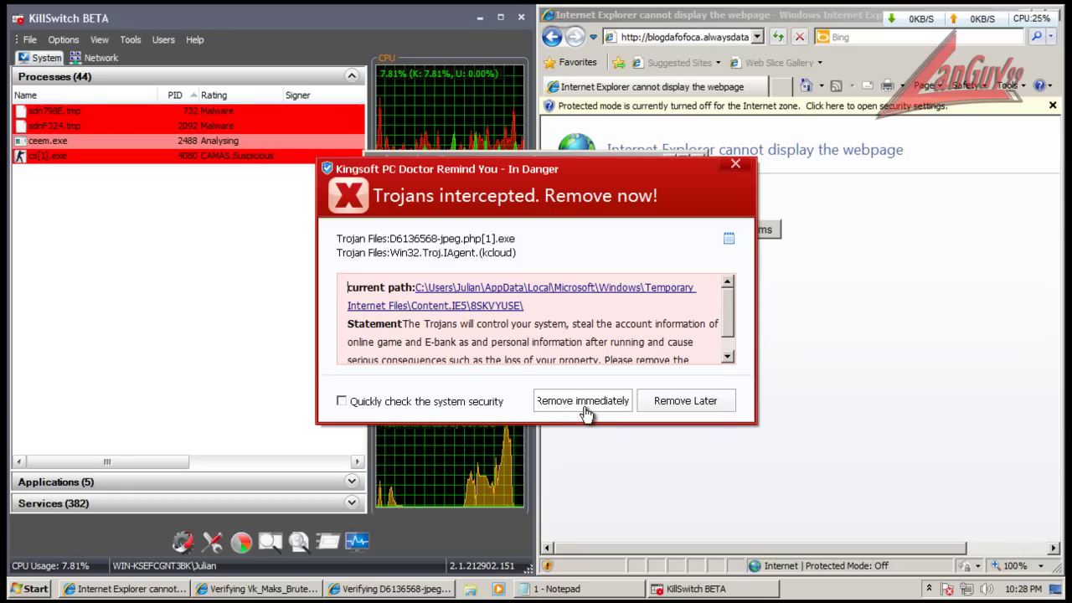
click(583, 401)
- Dismiss the launch errors for D6136568-jpeg.php[1].exe and Vk_Maks_BruteForce[1].exe, and close the trojan interception notice
click(591, 282)
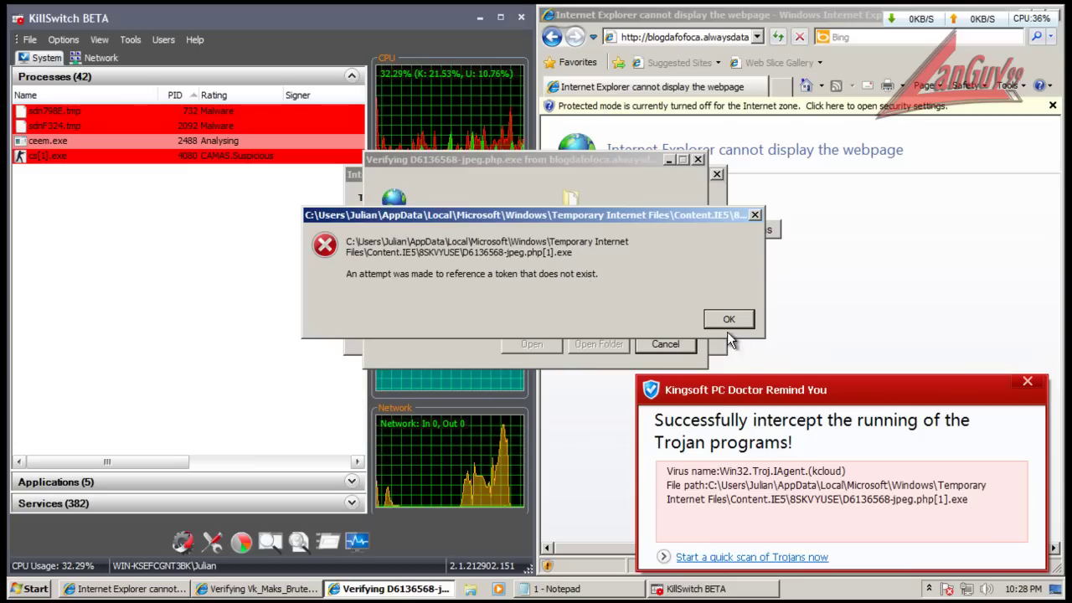
click(727, 319)
click(591, 270)
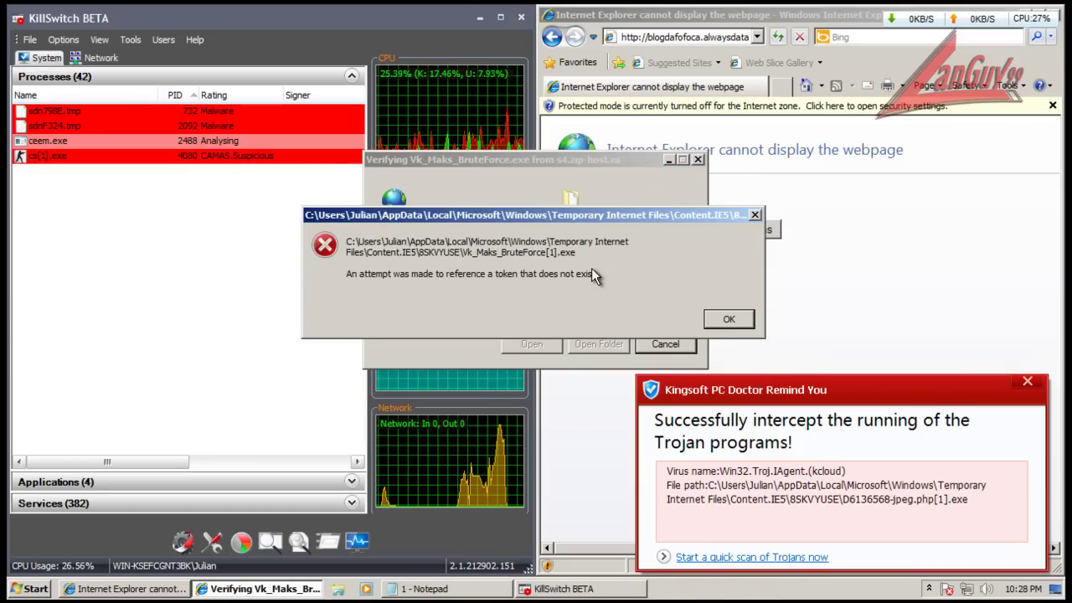
click(728, 319)
click(1027, 382)
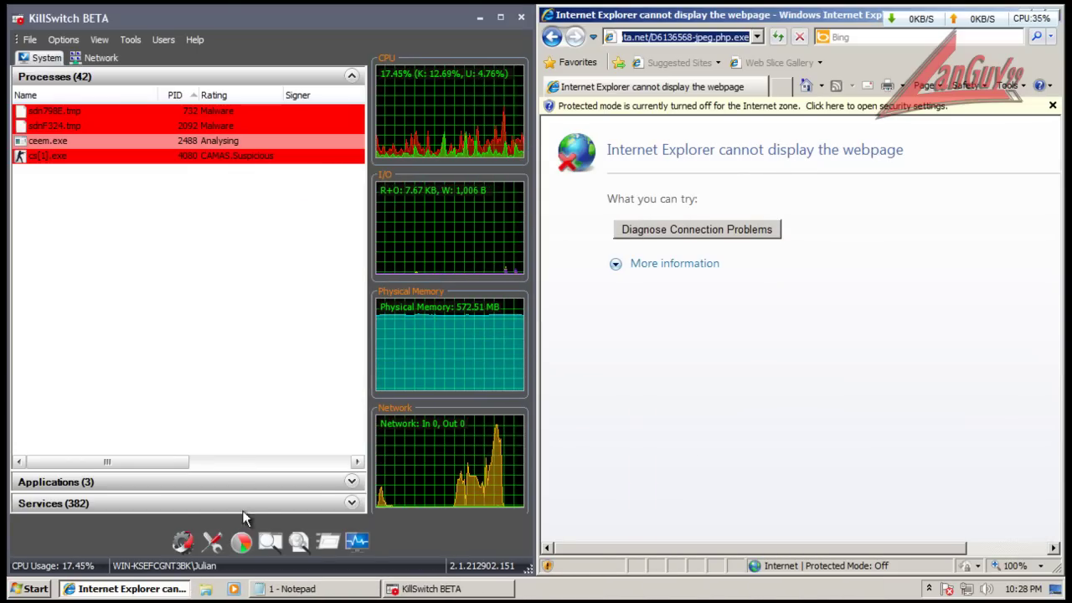
click(307, 588)
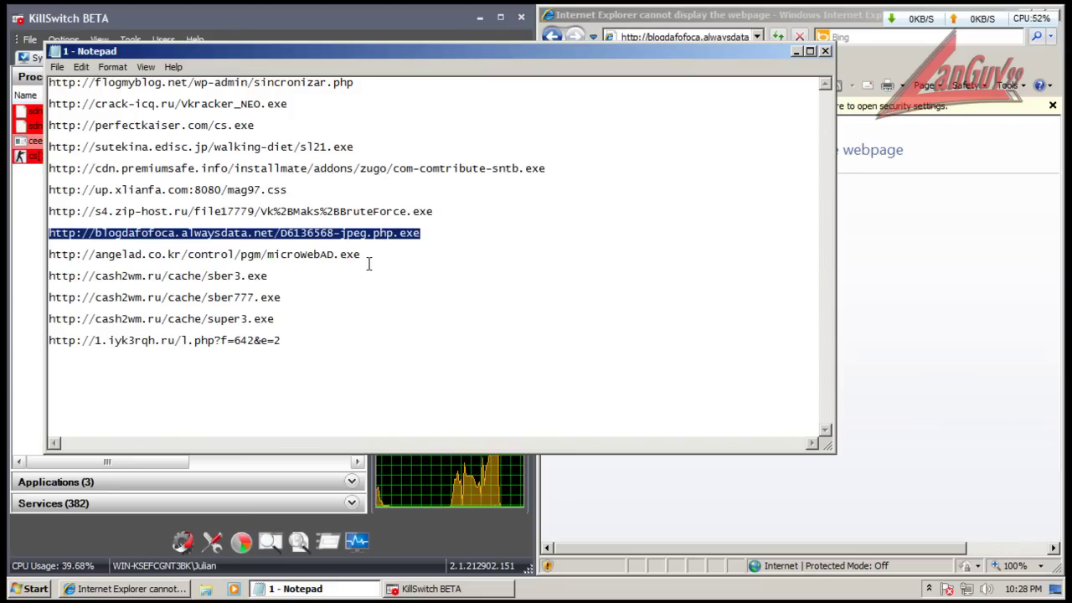
drag(369, 263, 371, 246)
key(ctrl+c)
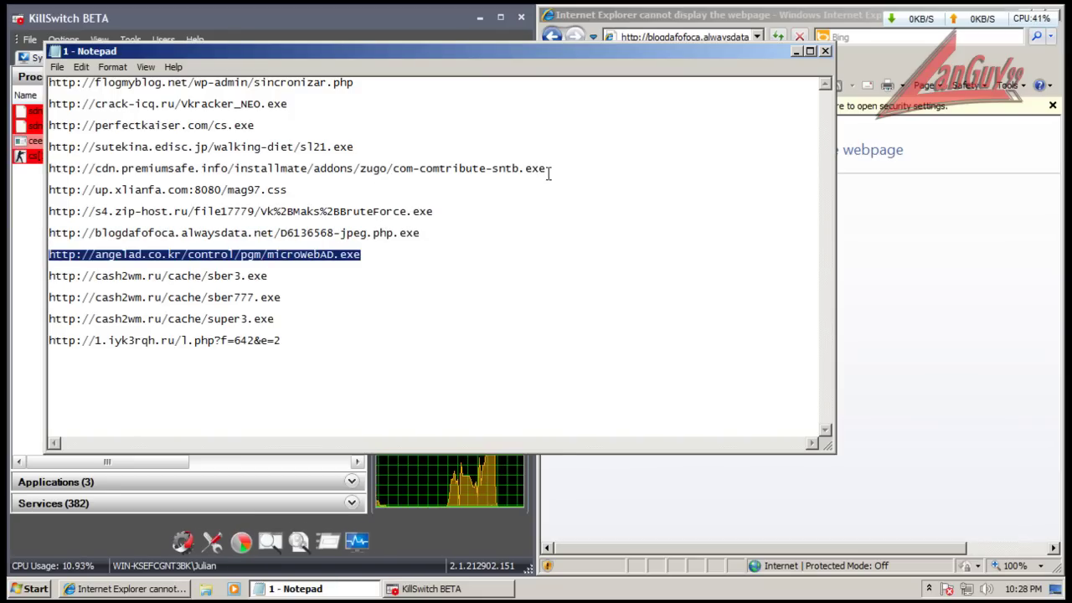
click(796, 51)
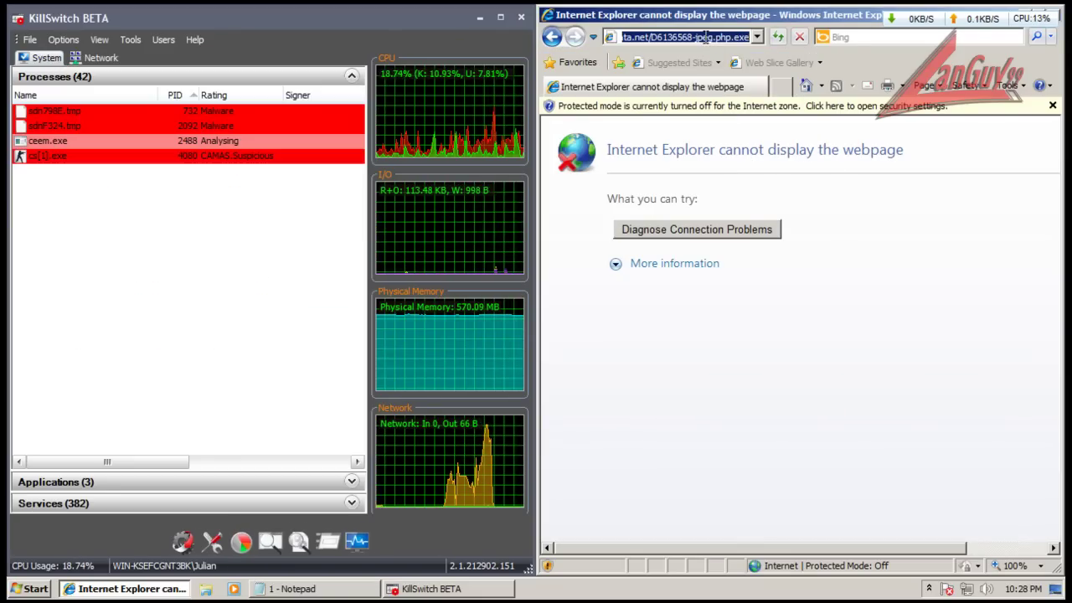
key(ctrl+v)
key(Return)
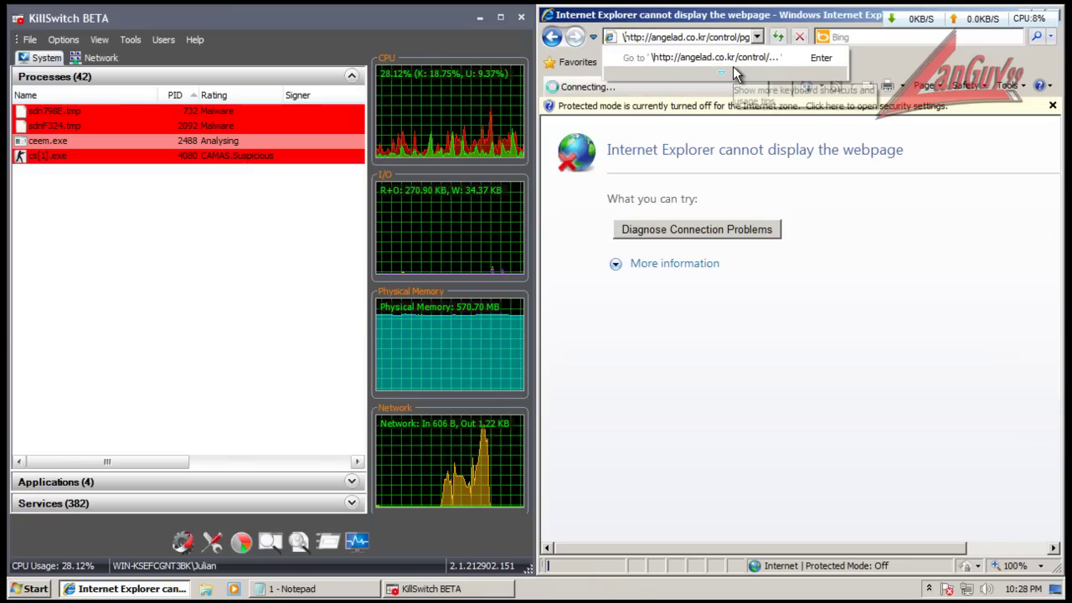
click(518, 191)
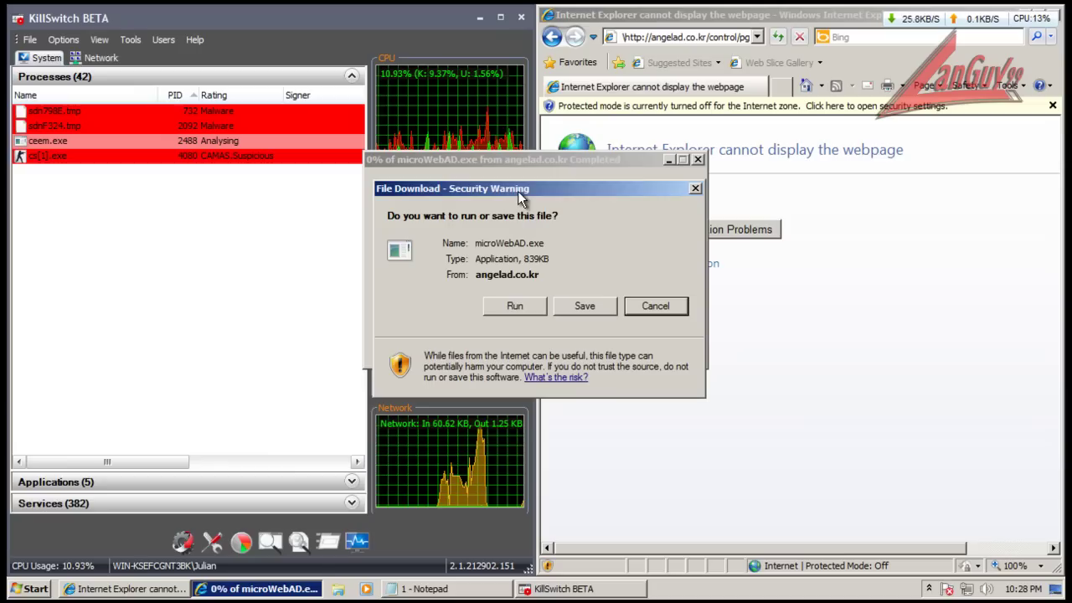
click(512, 308)
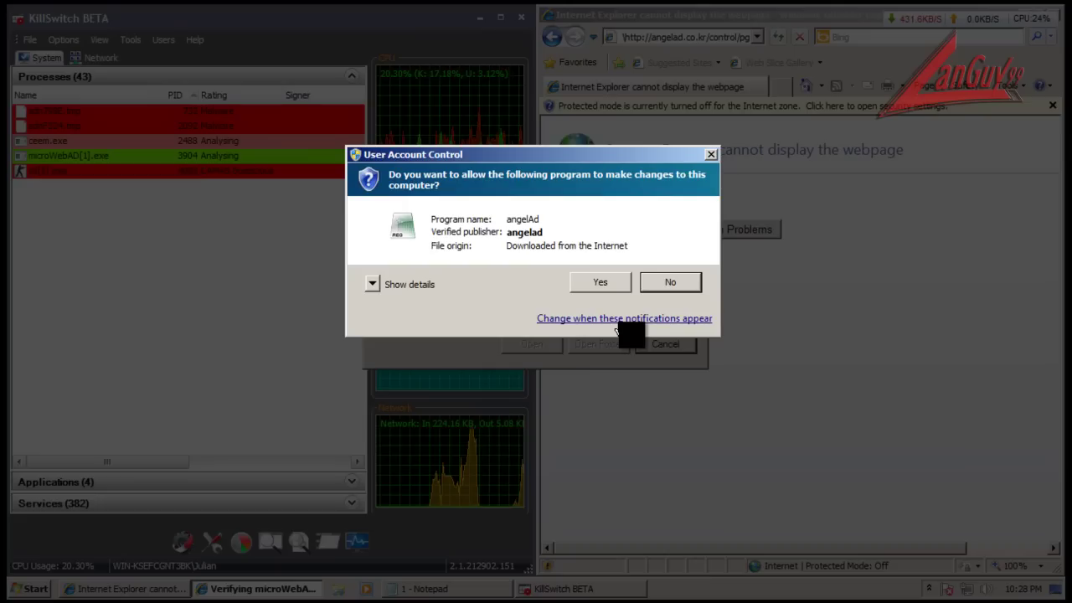
click(600, 281)
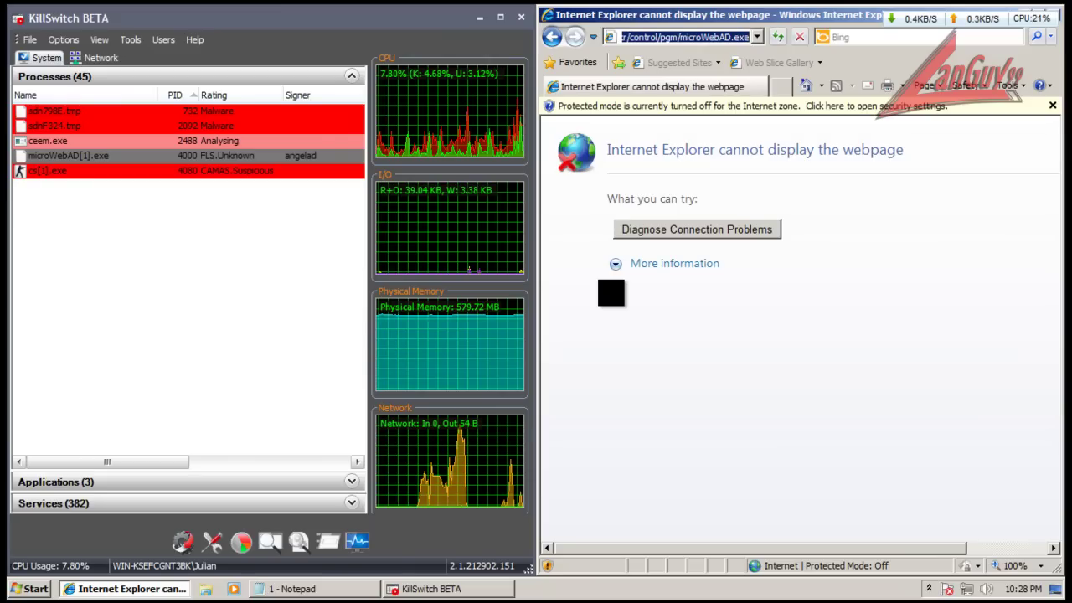
click(252, 157)
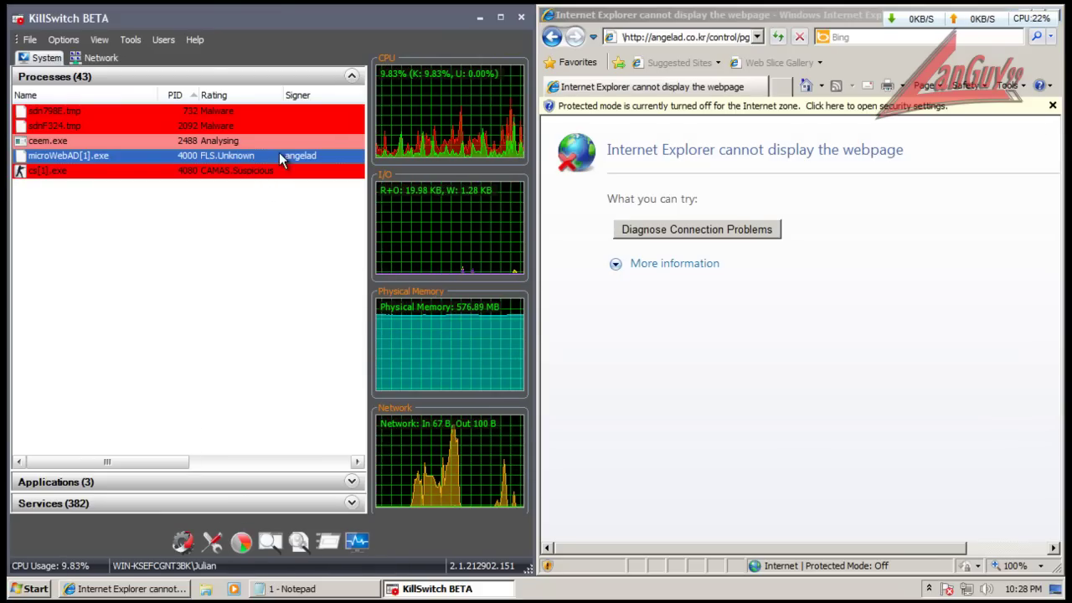
click(289, 589)
click(283, 277)
key(shift+Up)
key(ctrl+c)
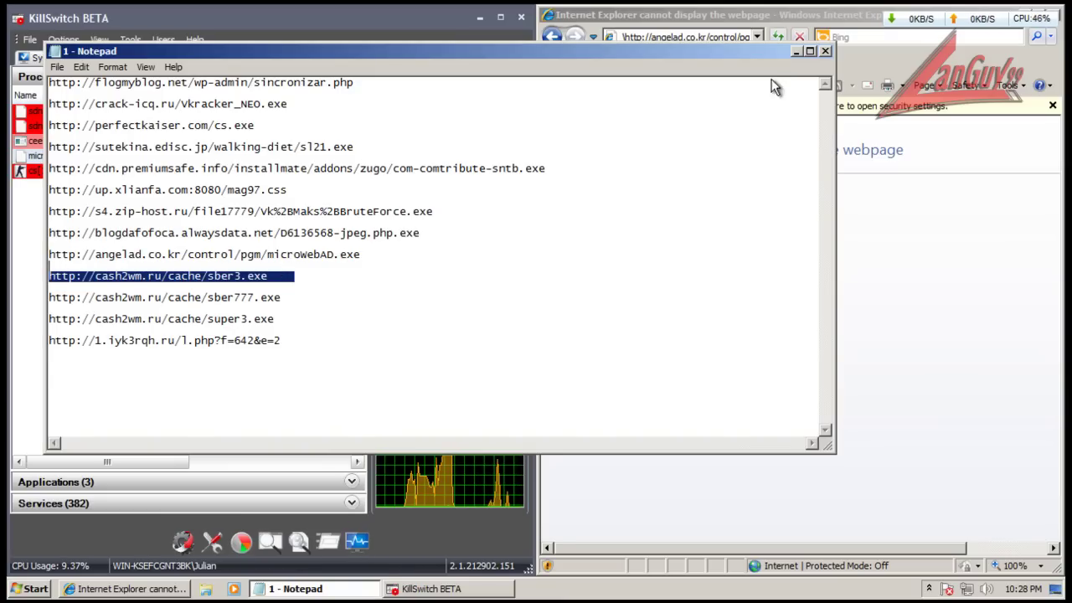
click(795, 51)
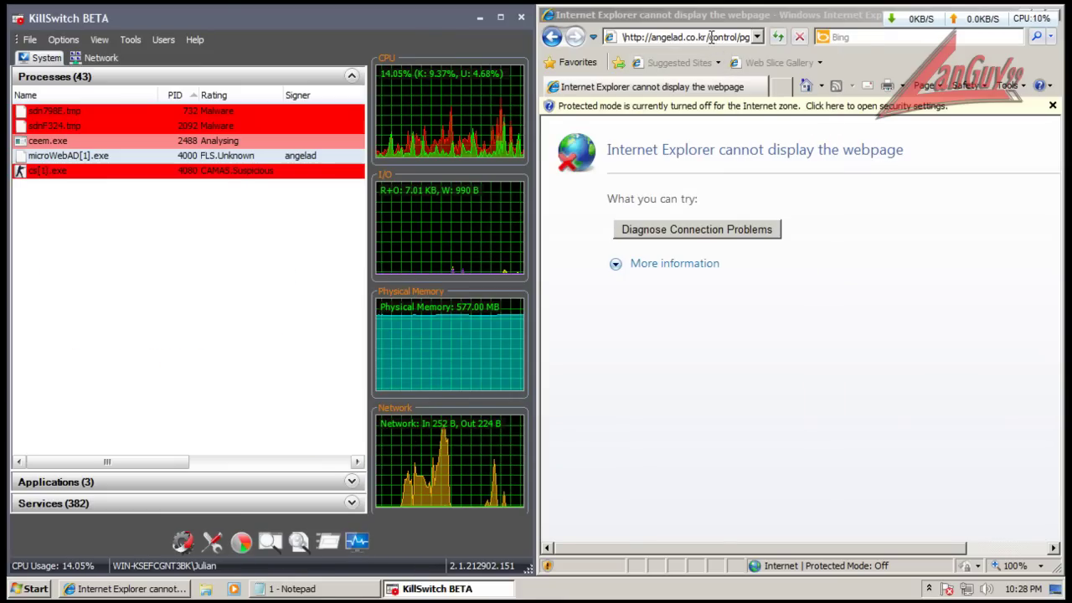
click(711, 37)
click(710, 37)
key(ctrl+v)
key(Return)
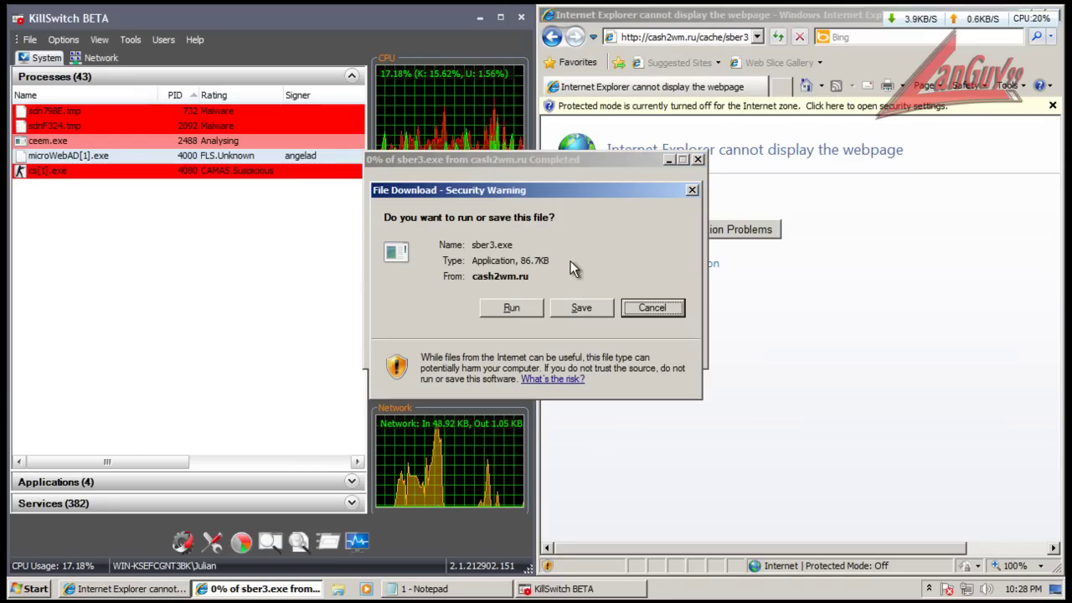
click(511, 308)
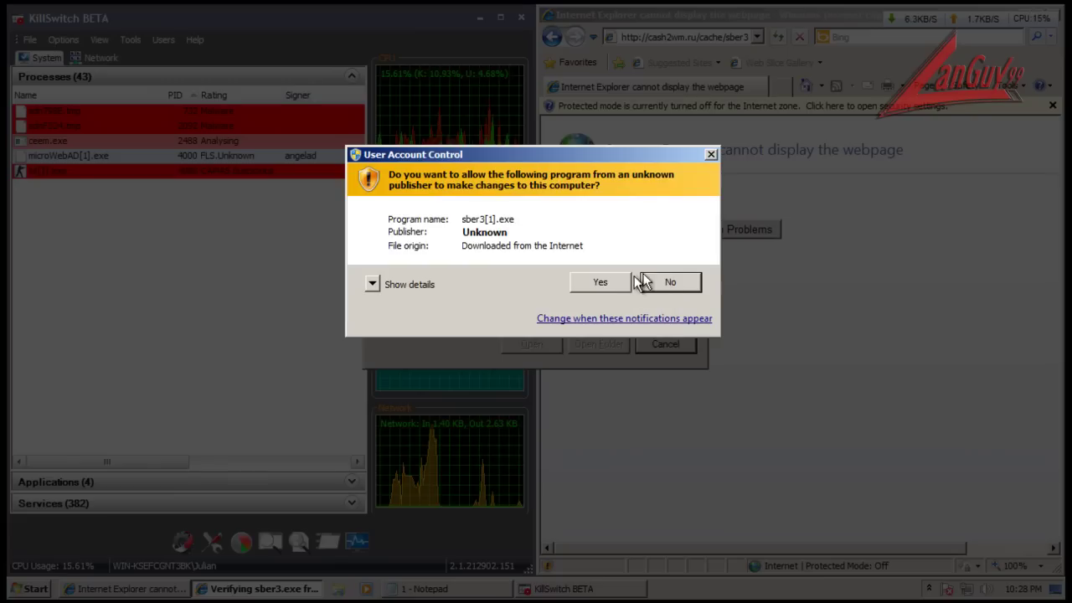
click(606, 280)
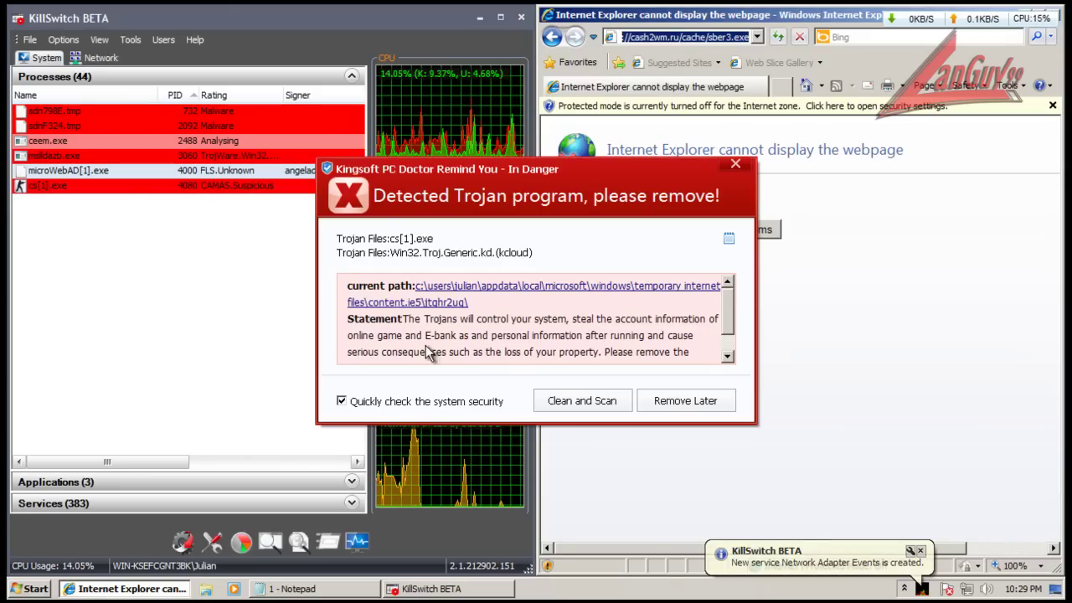
- Disallow the new service from mslldazb.exe and remove the detected cs[1].exe trojan immediately, skipping the quick security check
click(346, 412)
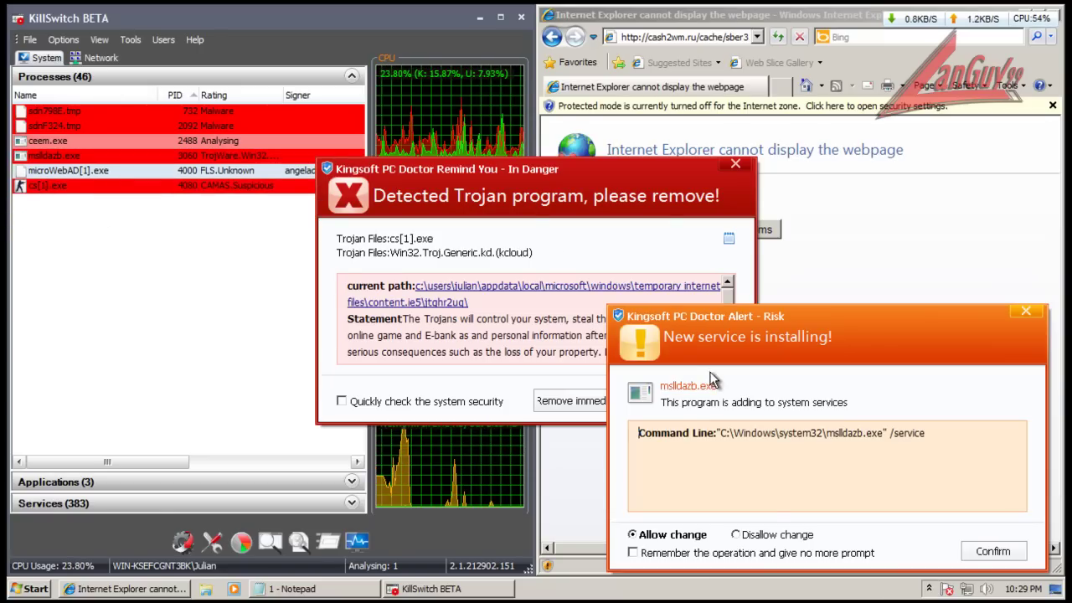
click(734, 534)
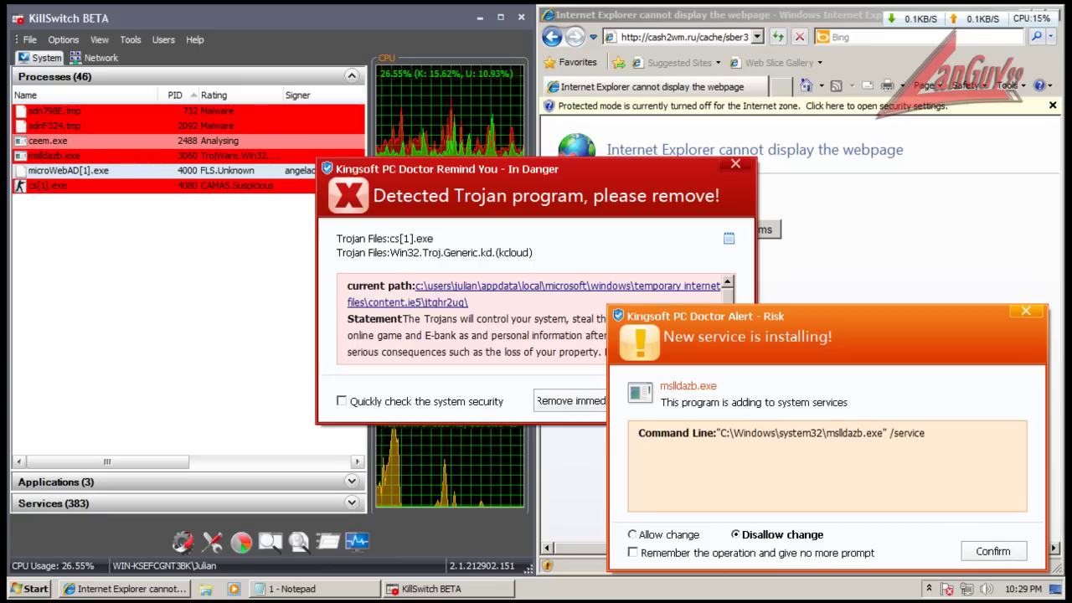
click(992, 551)
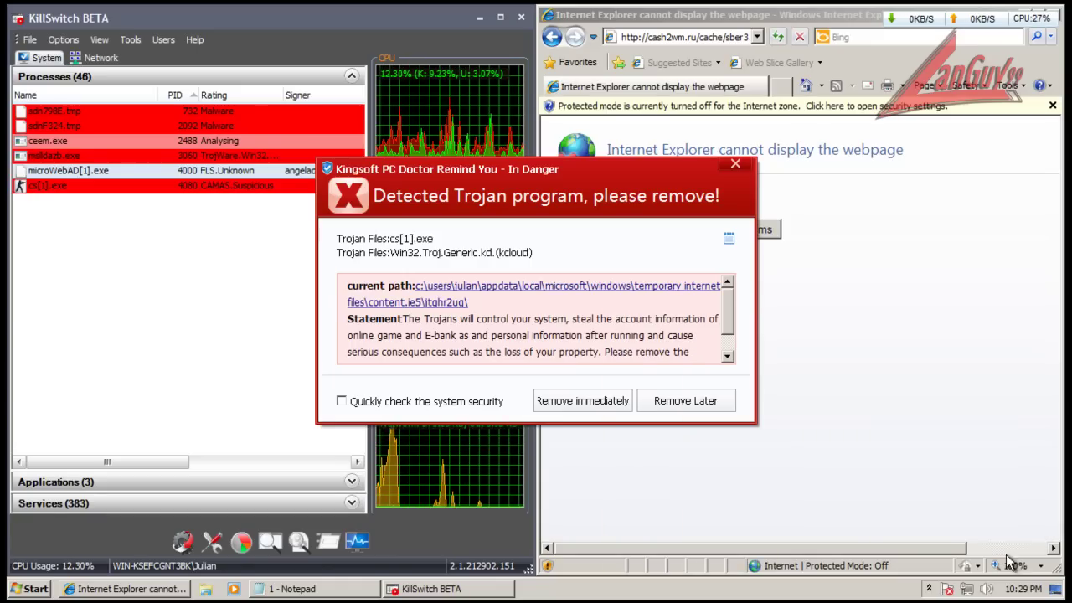
click(583, 400)
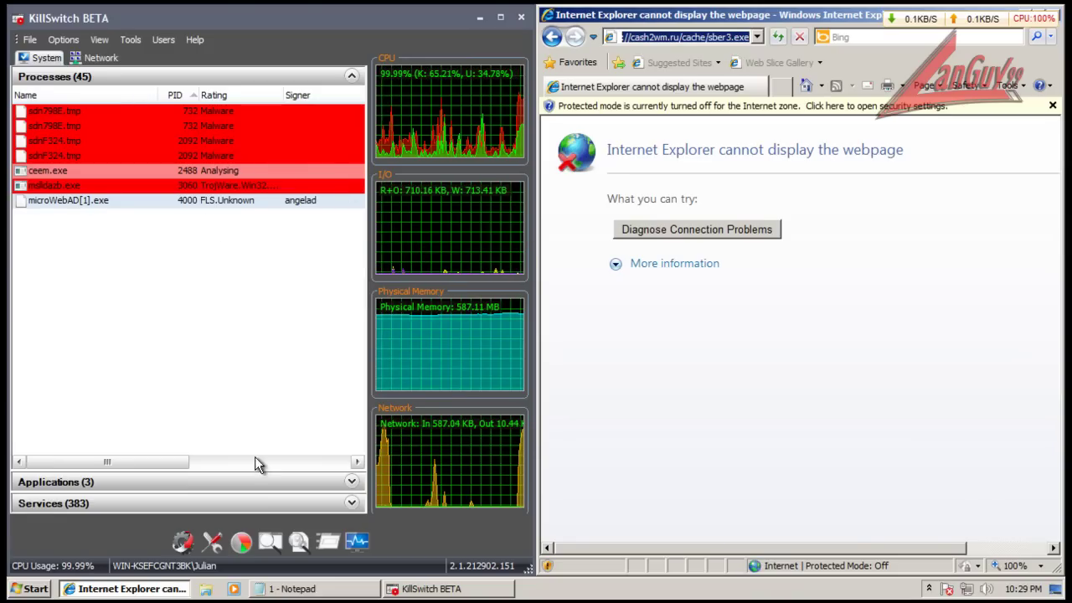
click(292, 588)
double_click(293, 293)
key(ctrl+c)
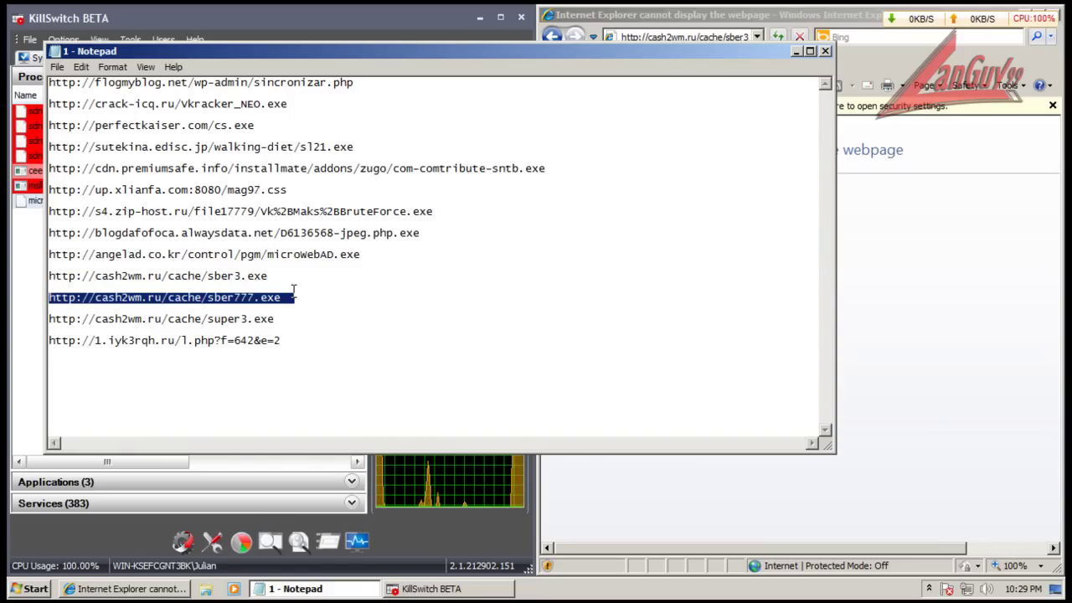
click(796, 51)
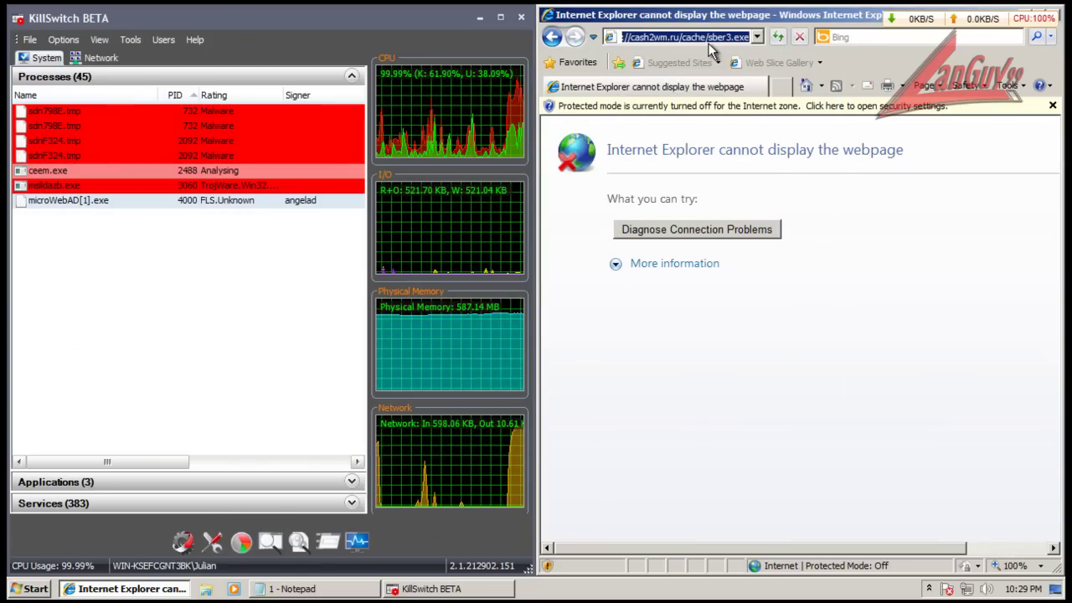
click(708, 38)
key(ctrl+v)
key(Return)
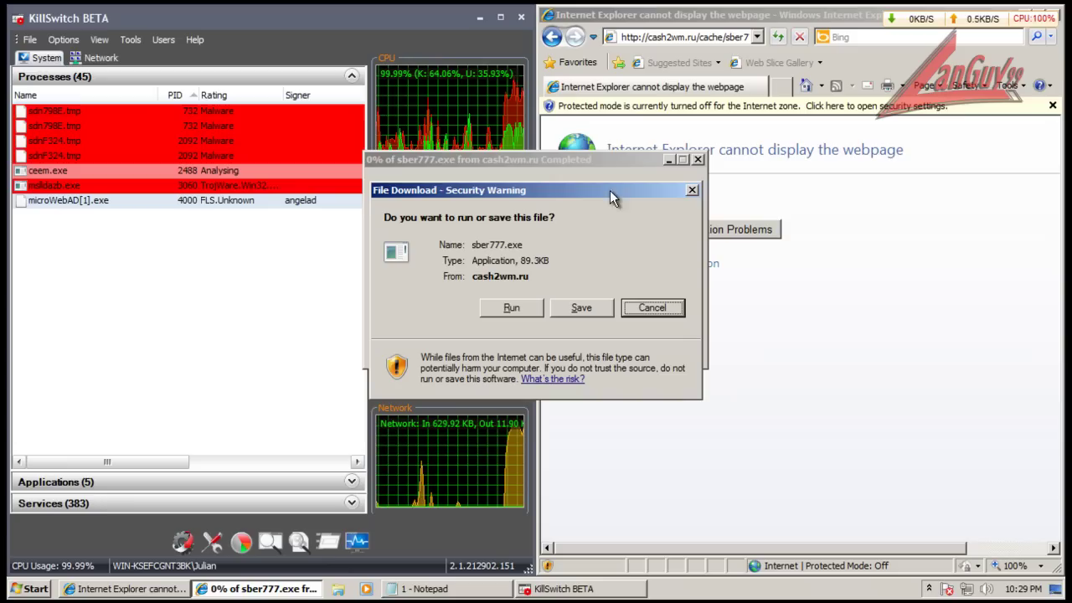
click(509, 309)
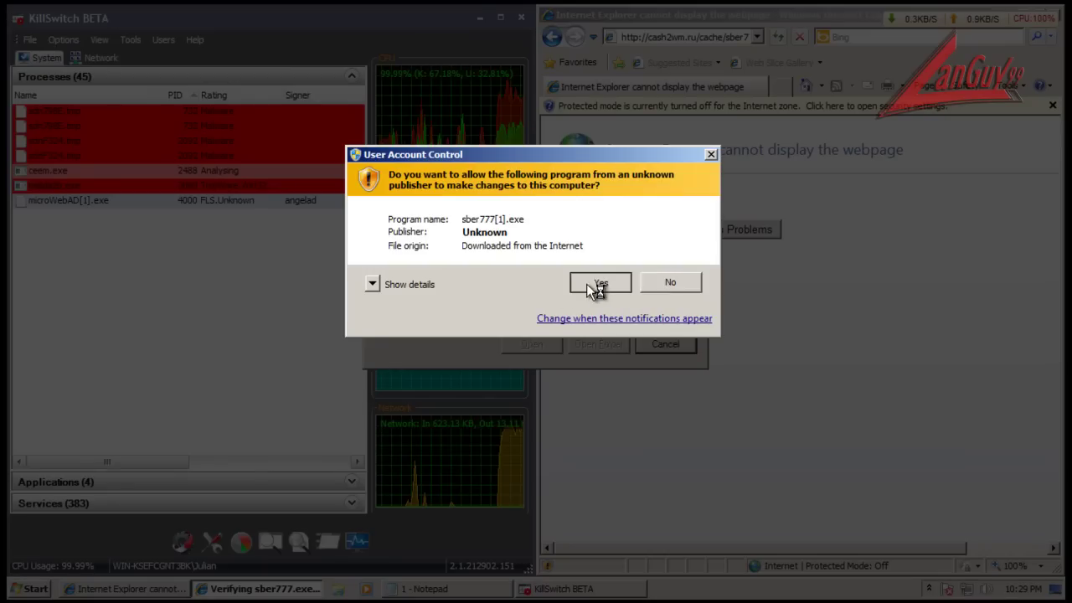
click(591, 285)
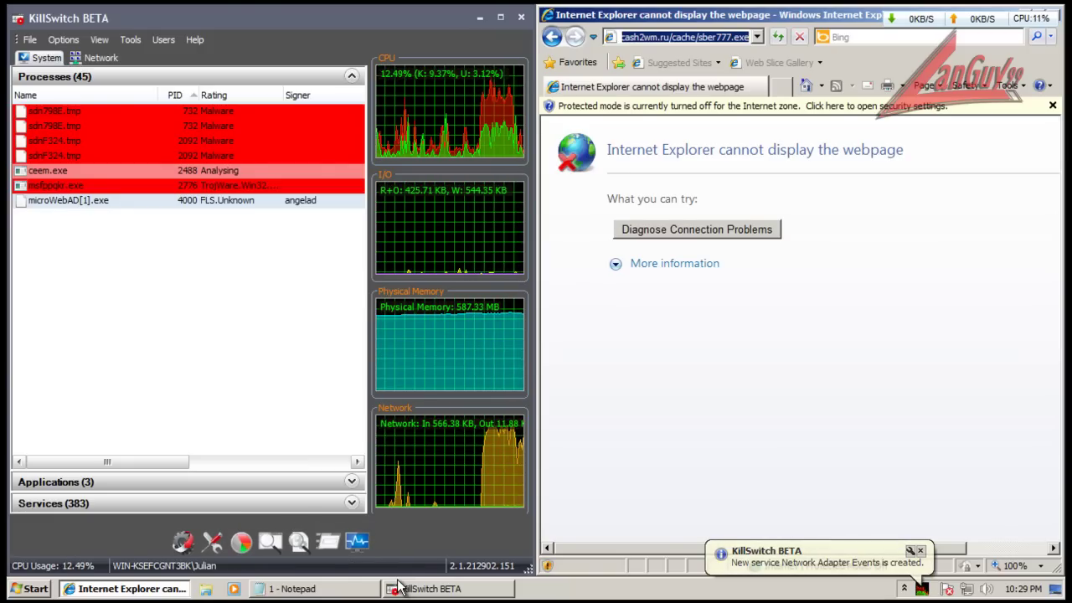
mouse_move(323, 594)
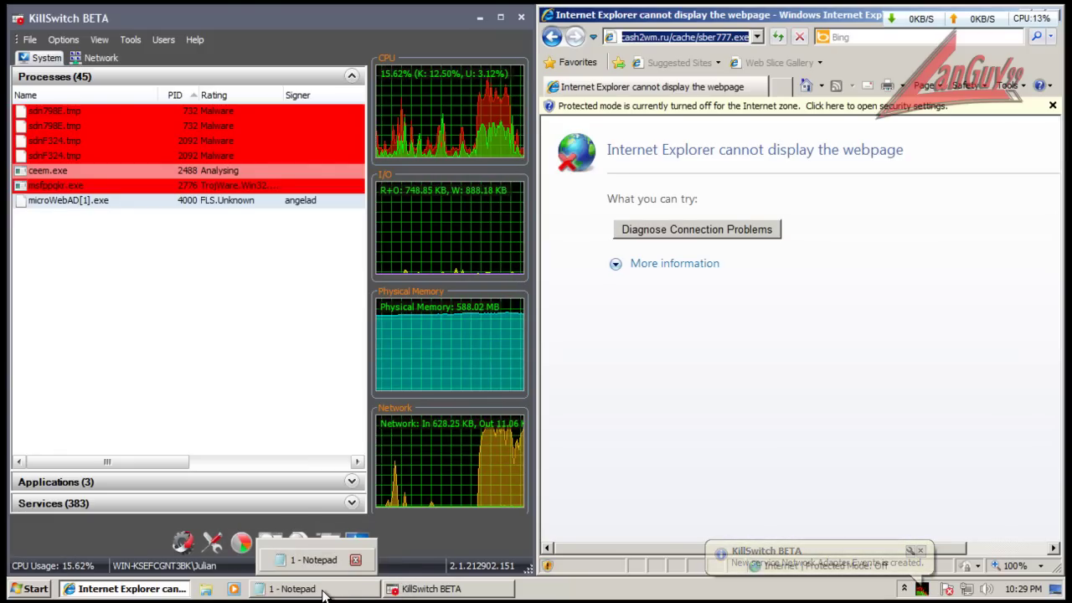
click(325, 591)
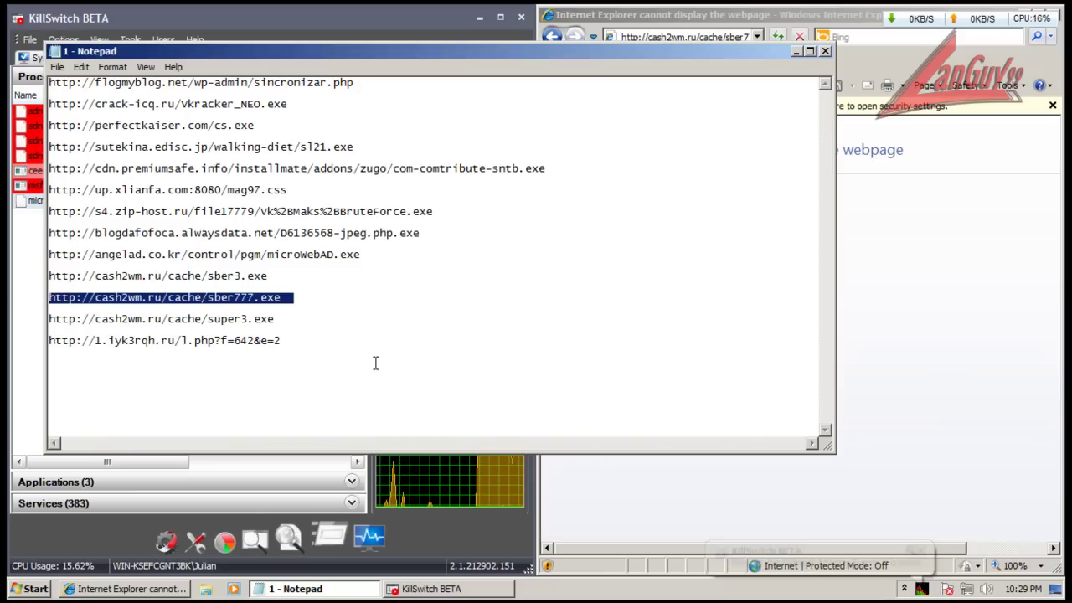
drag(284, 325, 49, 319)
key(ctrl+c)
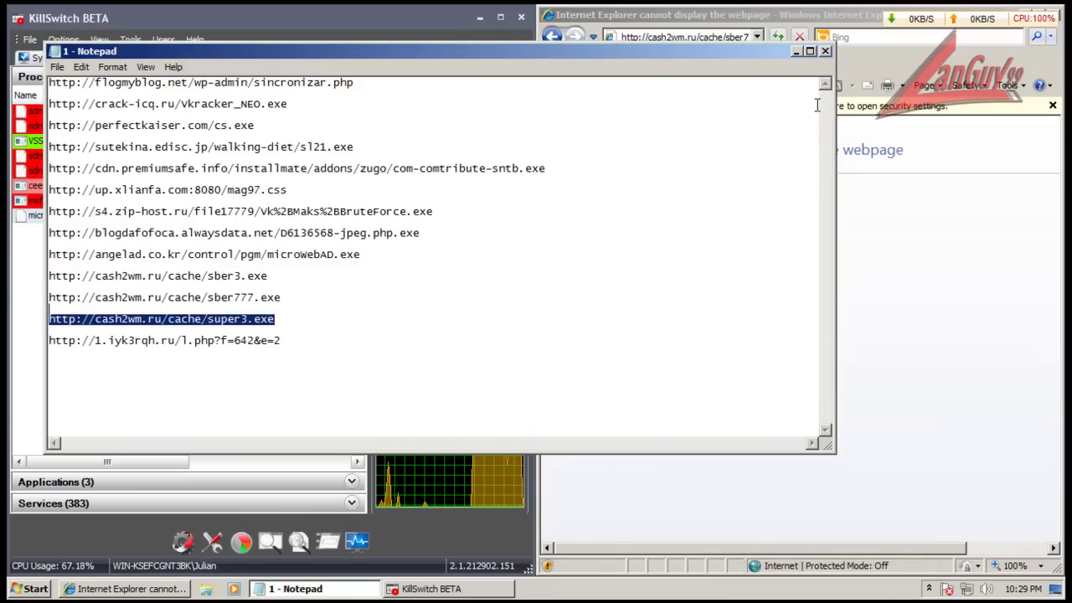
click(797, 52)
click(716, 39)
key(ctrl+v)
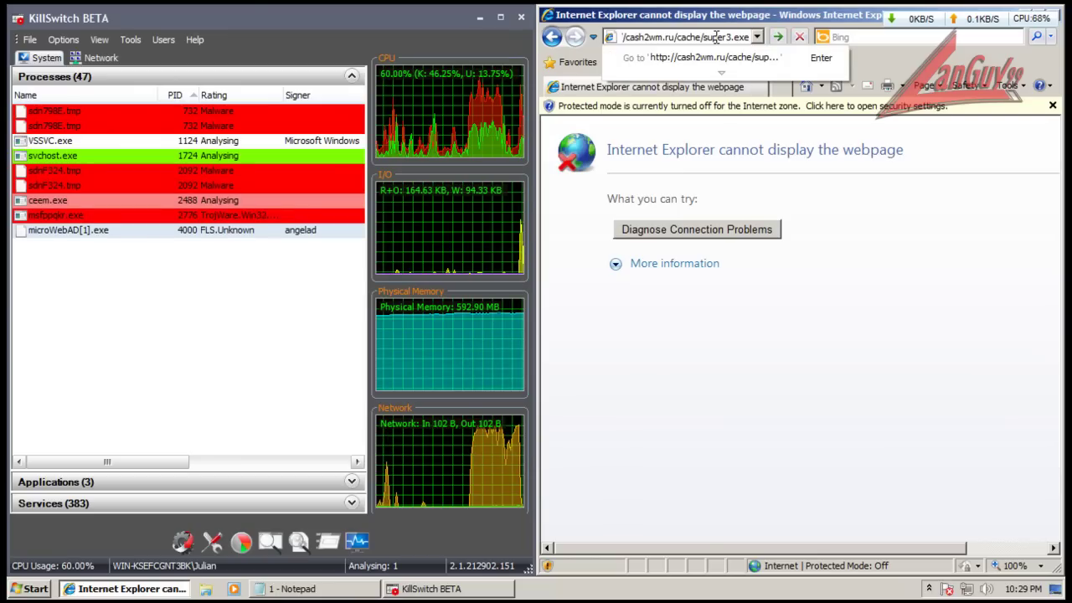
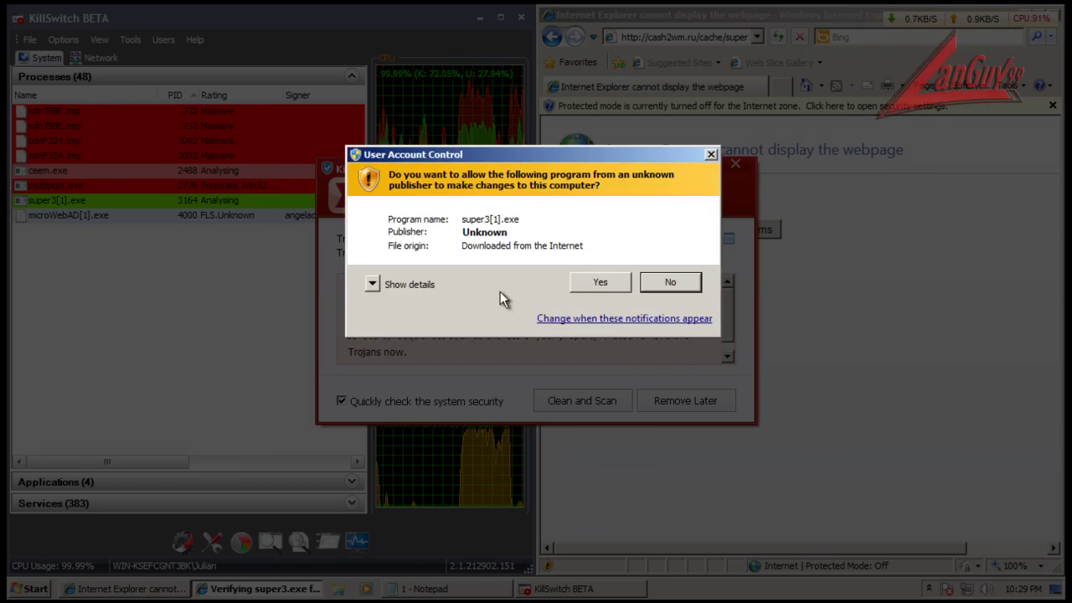
click(600, 284)
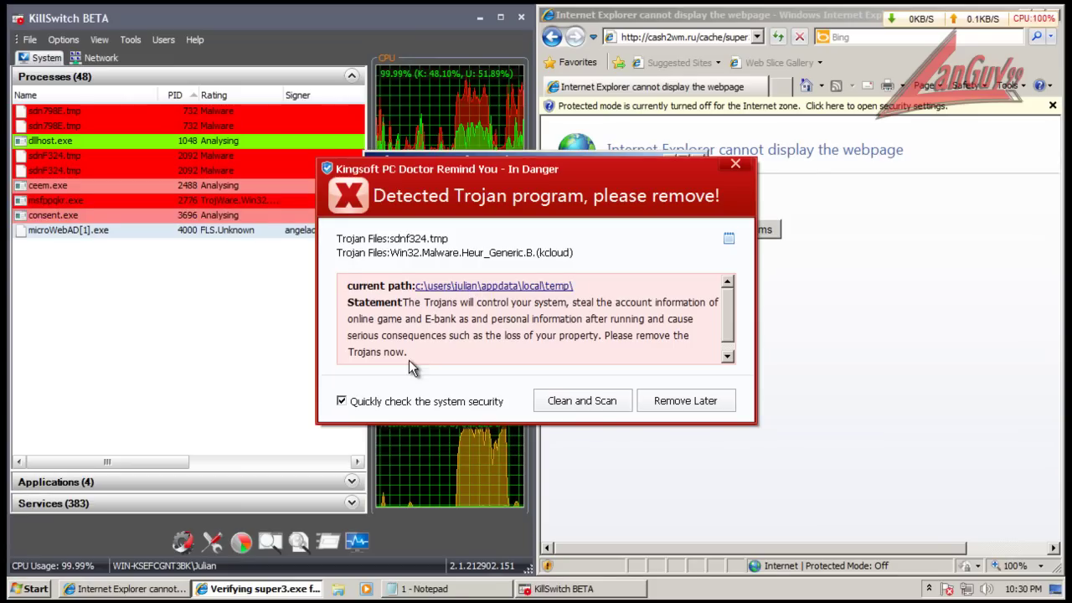
- Remove the detected sdnf324.tmp and sdn798e.tmp trojans immediately, skipping the quick security check for both, and close the interception notice
click(341, 400)
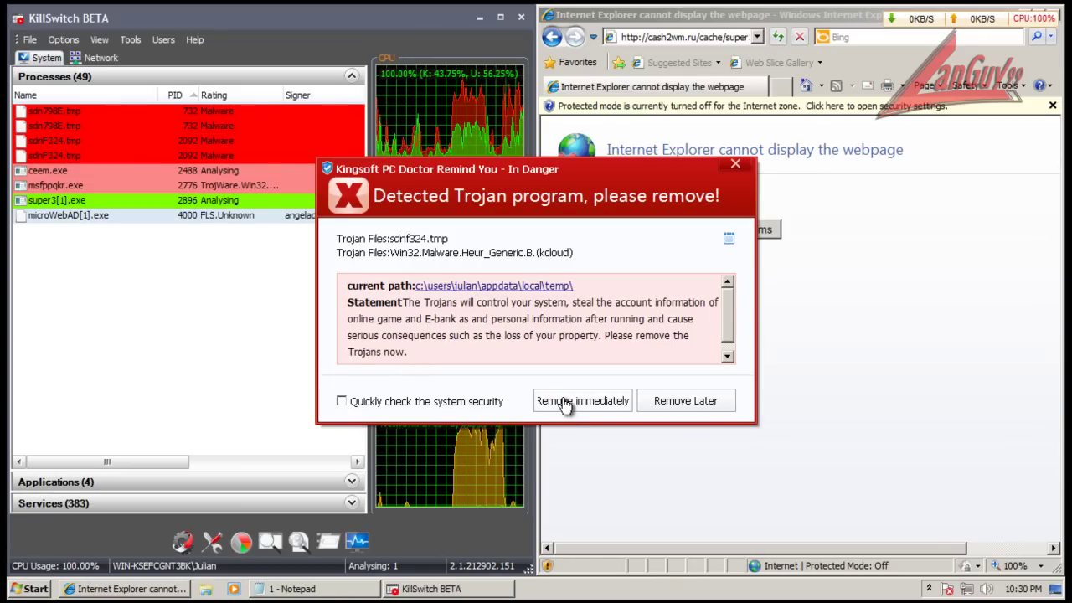
click(565, 402)
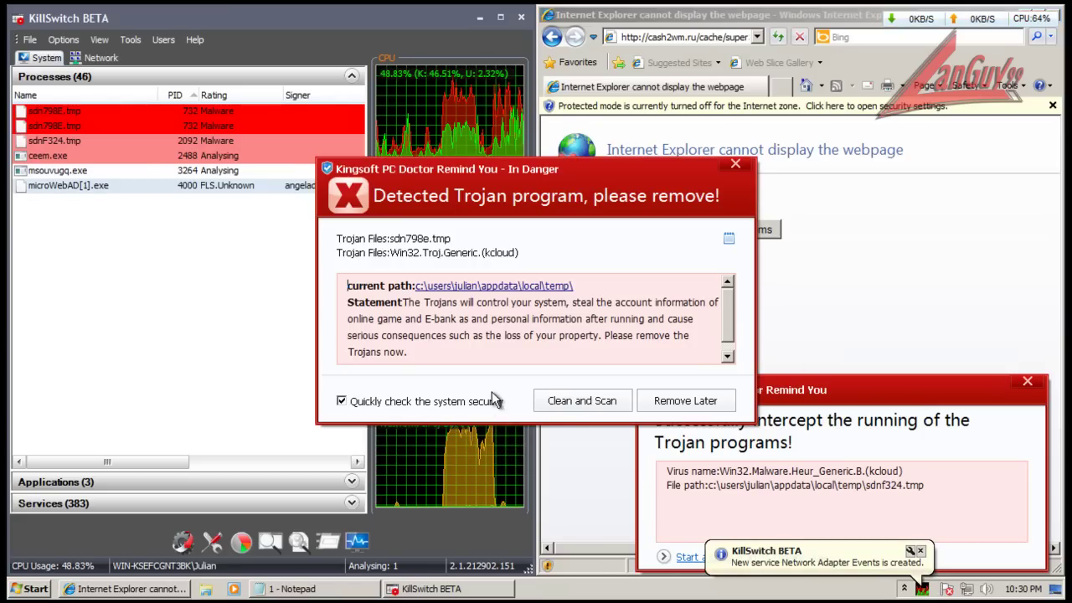
click(487, 401)
click(586, 400)
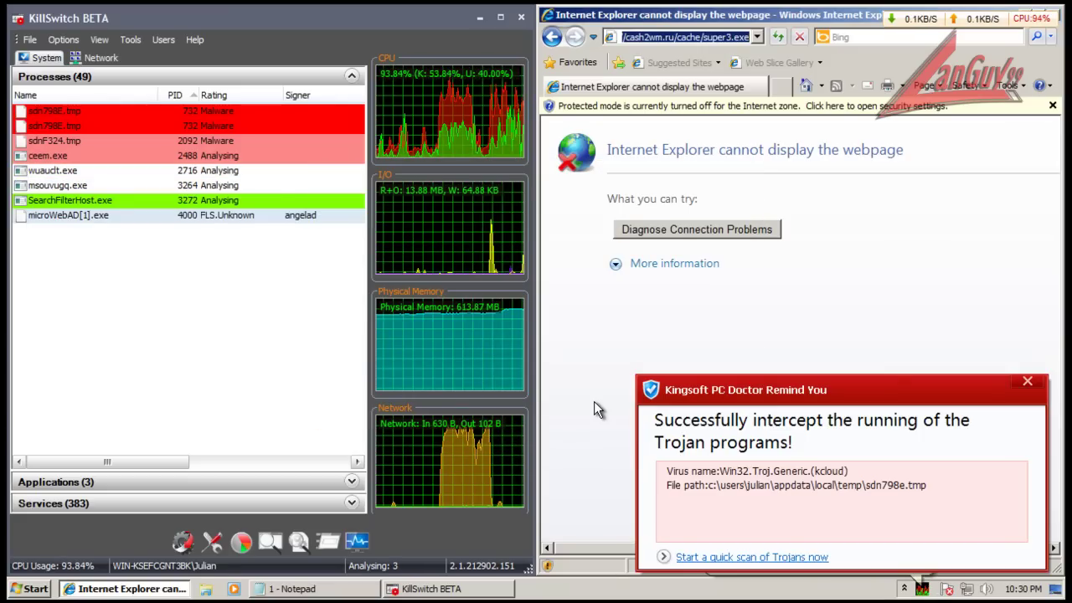
click(1028, 382)
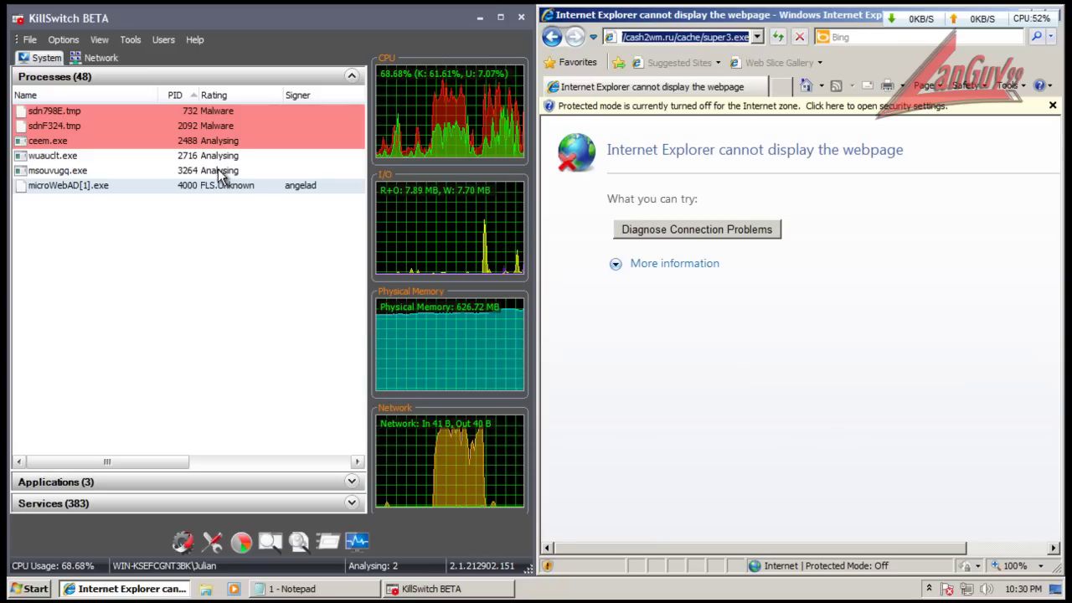
click(292, 588)
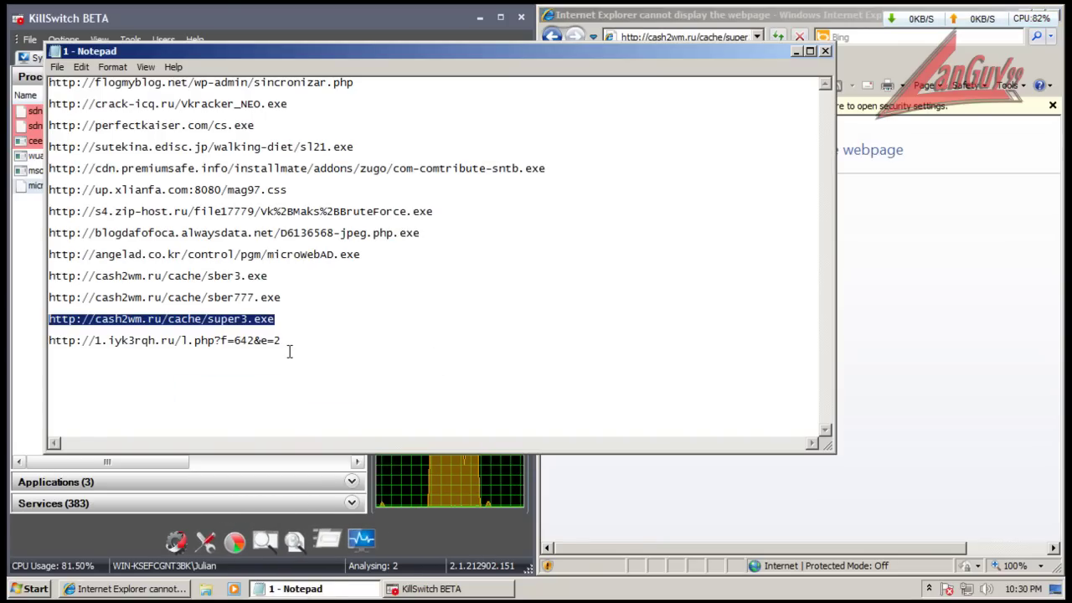
click(289, 329)
key(shift+Home)
key(ctrl+c)
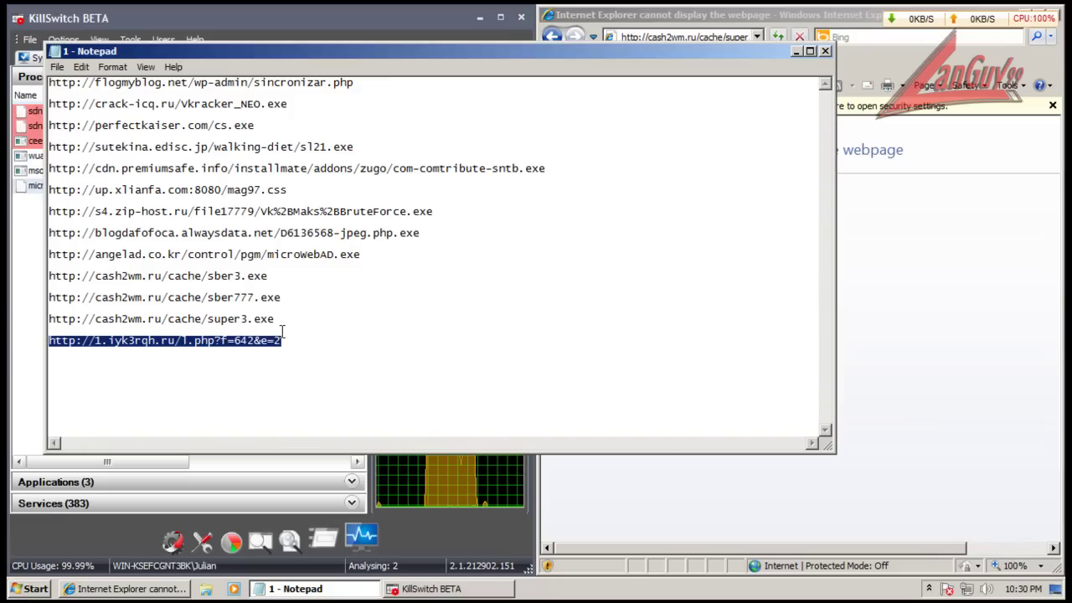
click(794, 52)
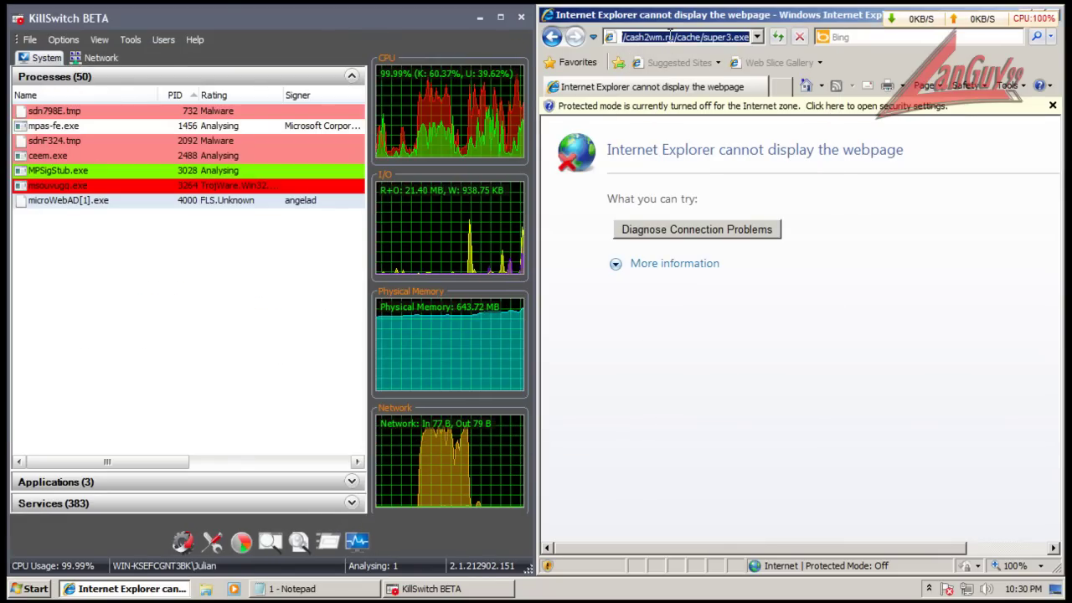
key(ctrl+v)
key(Return)
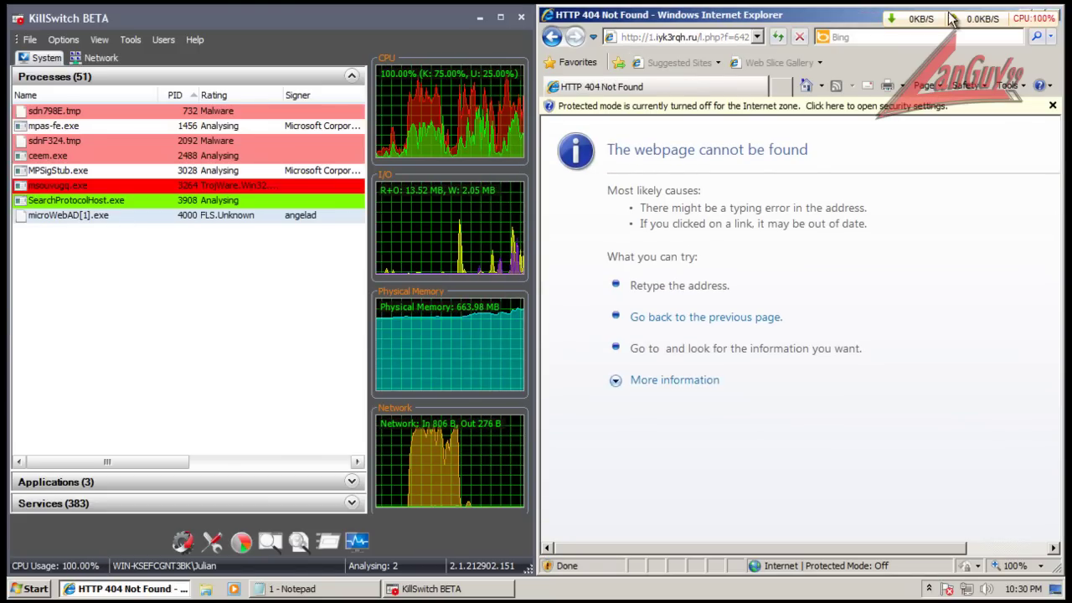
- Close the browser, then widen and reposition the KillSwitch window to show more process columns
double_click(871, 16)
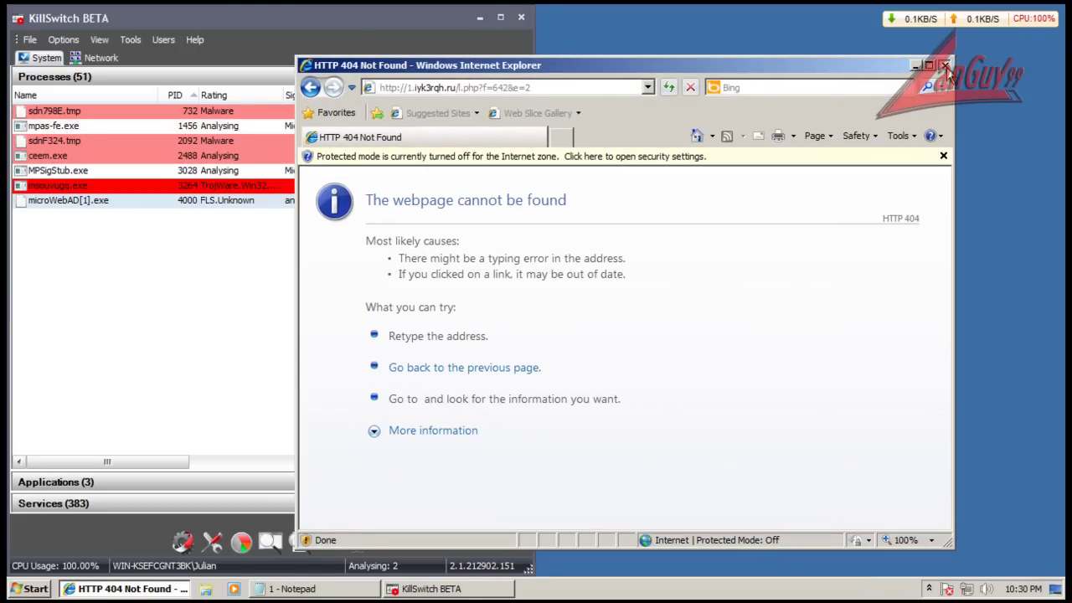
click(945, 65)
drag(540, 34, 703, 58)
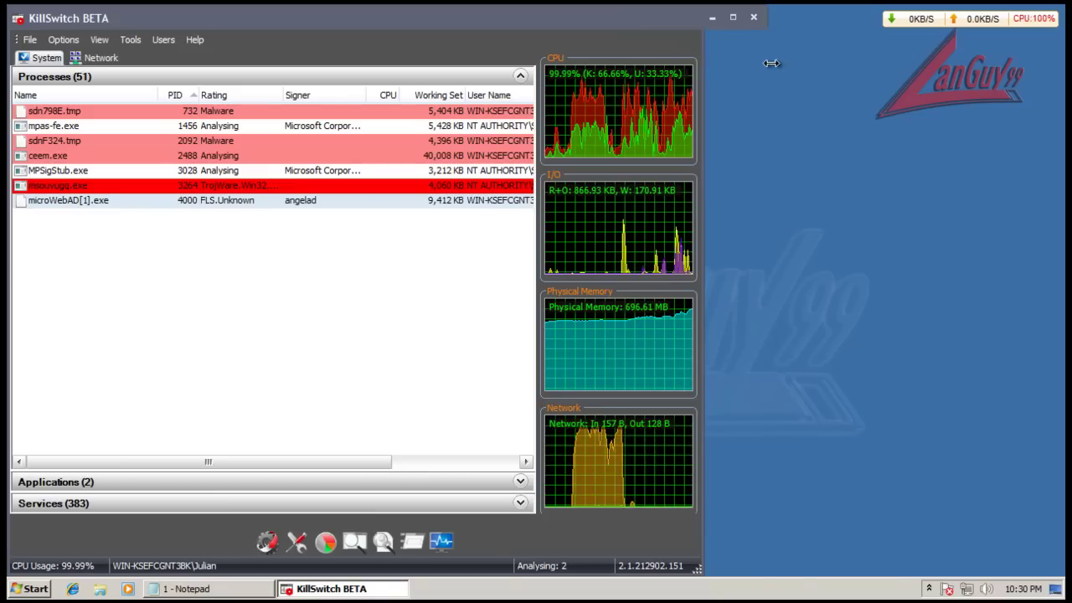
drag(771, 63, 807, 63)
drag(632, 27, 737, 37)
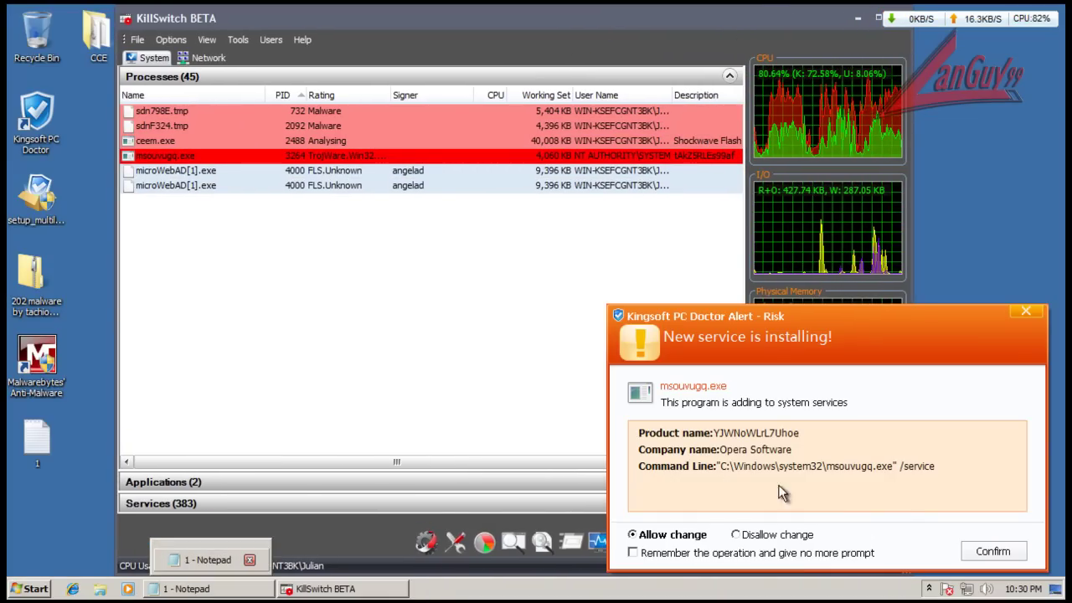
- Disallow the new system service from msouvugq.exe, checking its KillSwitch entry before confirming
click(736, 534)
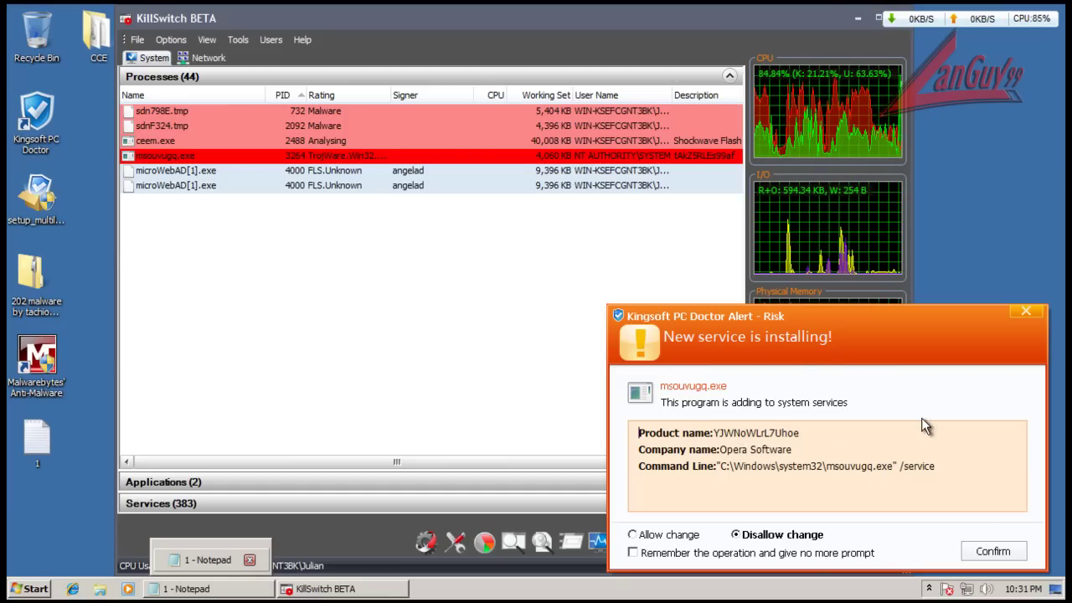
click(314, 155)
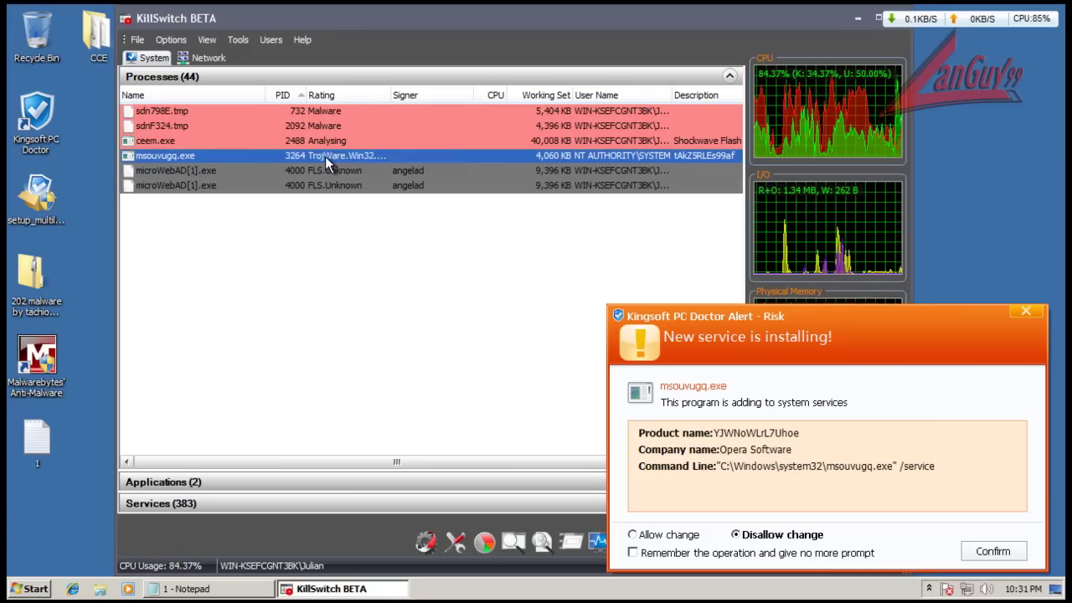
click(376, 282)
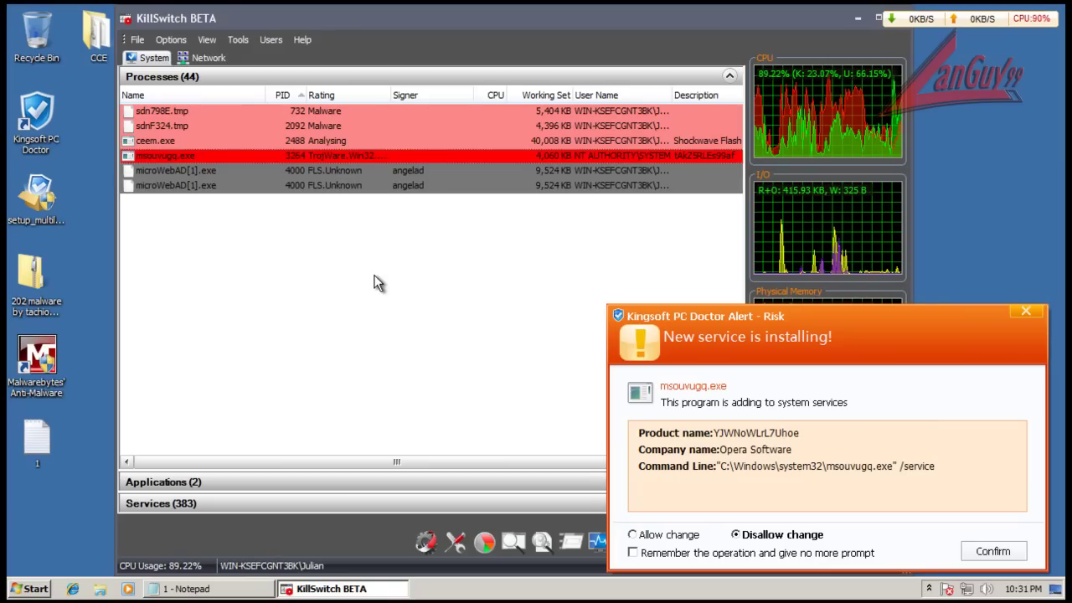
click(992, 550)
drag(403, 20, 431, 32)
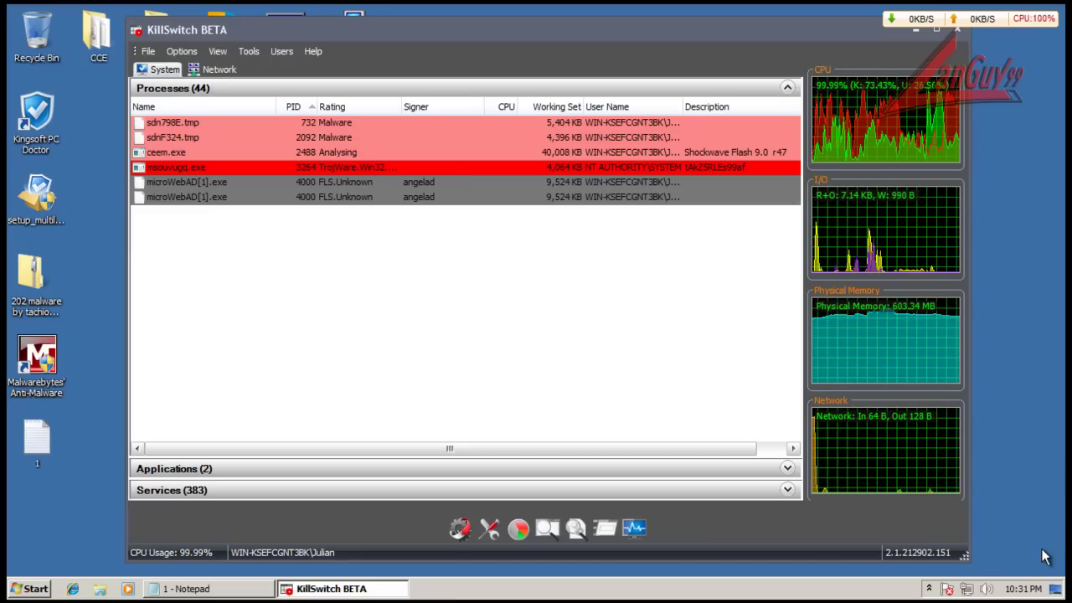
- Remove the detected msouvugq.exe and sber3[1].exe trojans immediately, skipping the quick security check
click(928, 589)
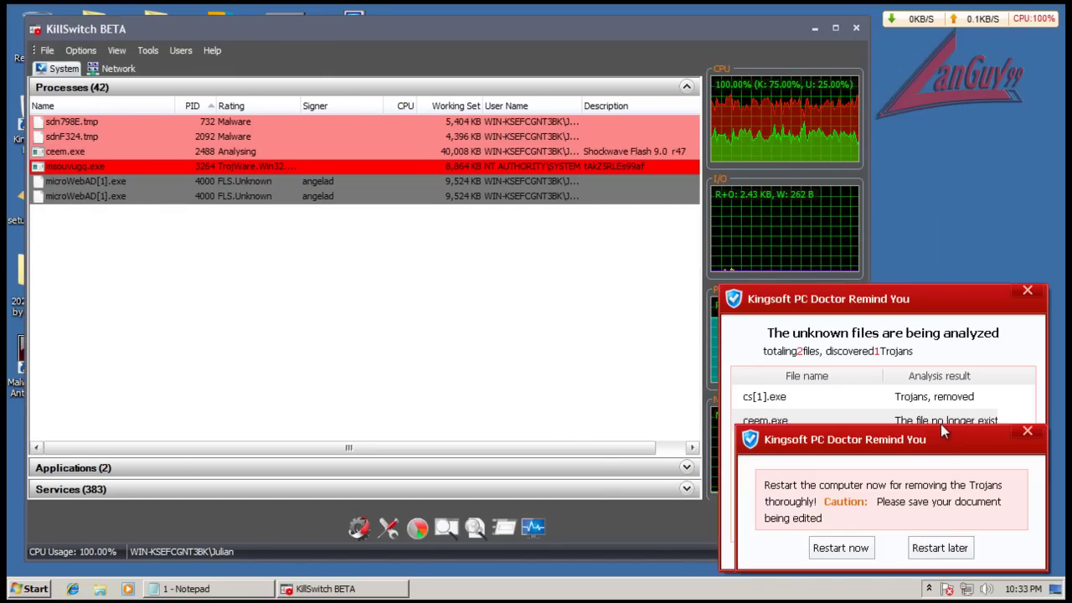
drag(938, 439, 568, 435)
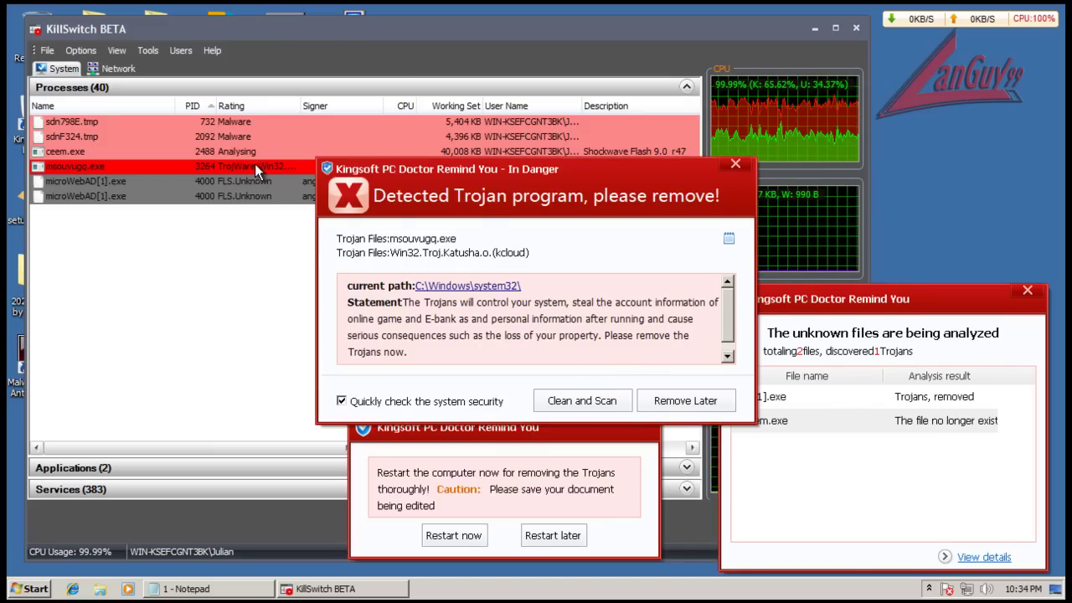
click(341, 401)
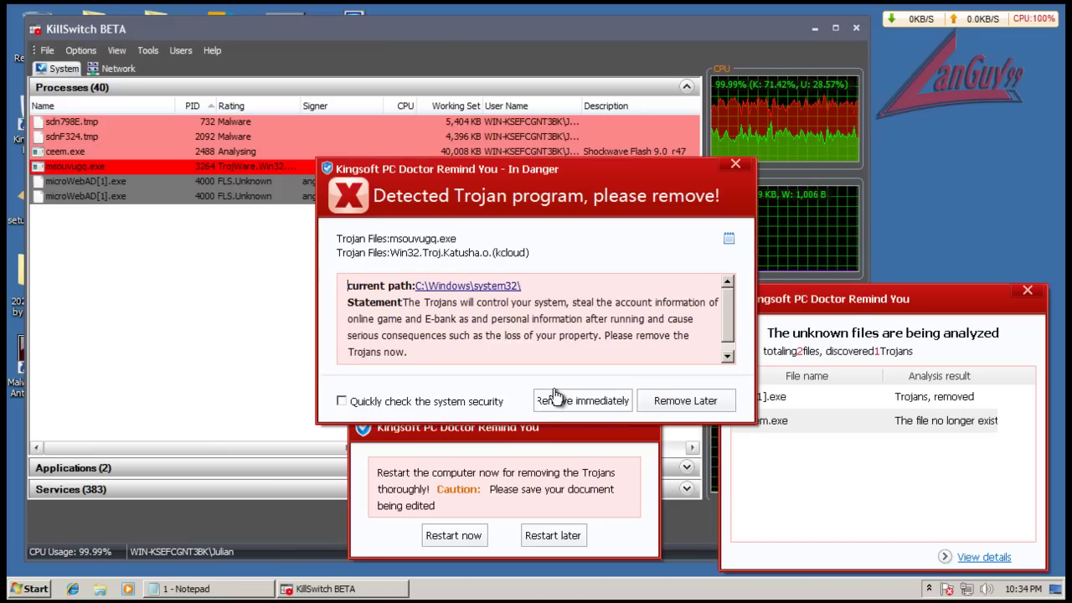
click(588, 400)
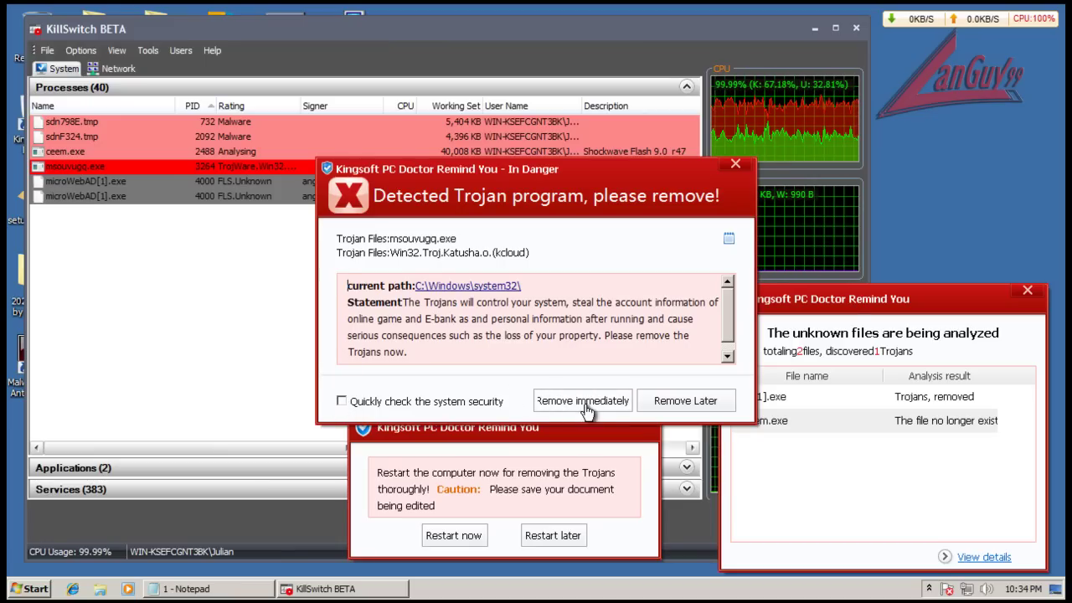
click(386, 401)
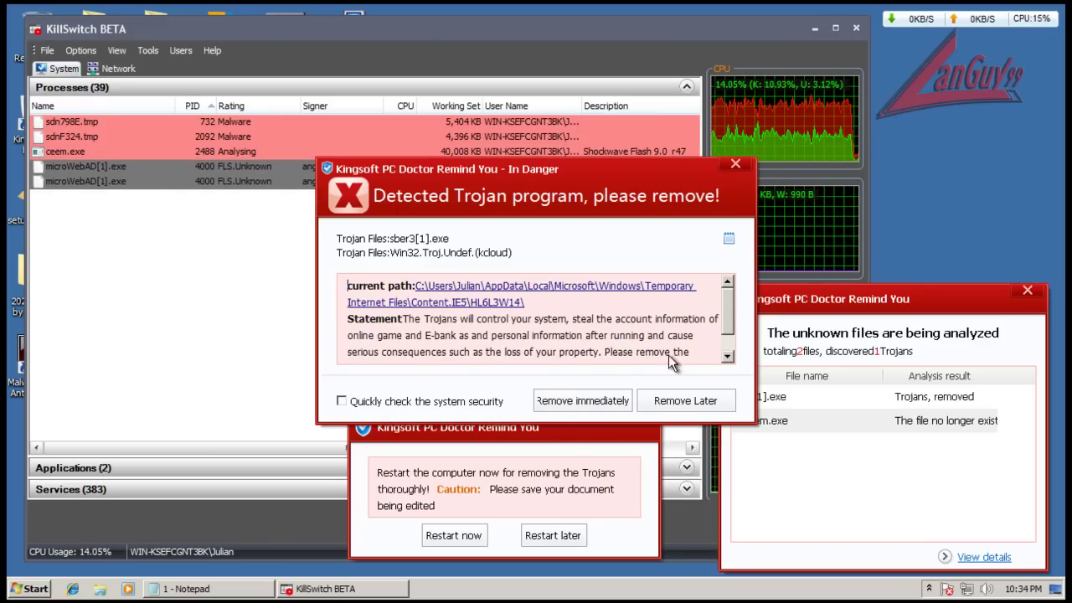
click(582, 401)
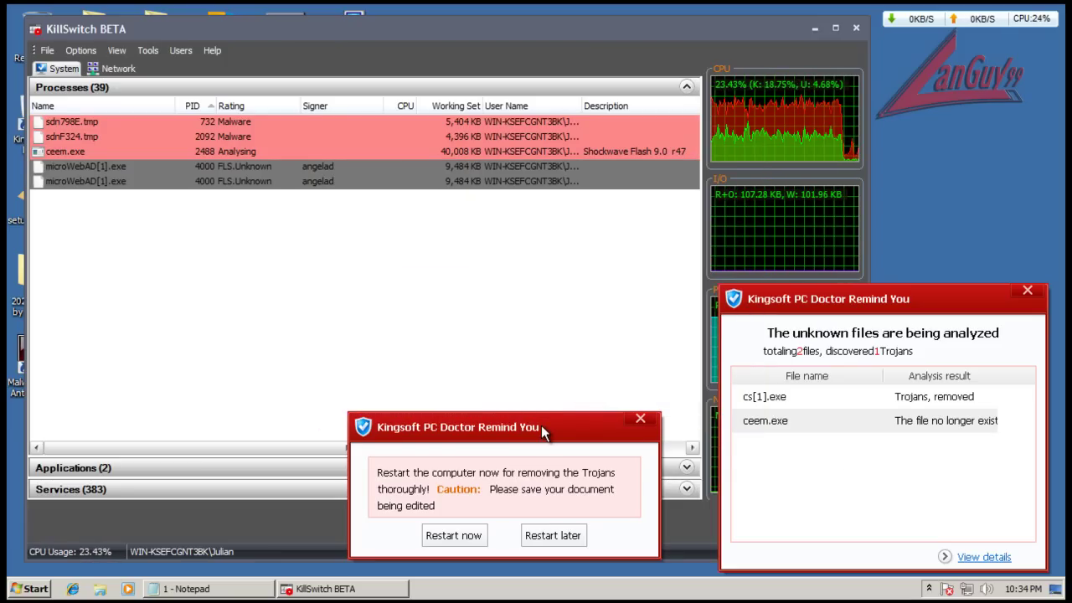
- Examine the cloud analysis record of unknown files, with the full status column shown, and compare its ceem.exe entry with the process in KillSwitch
click(996, 557)
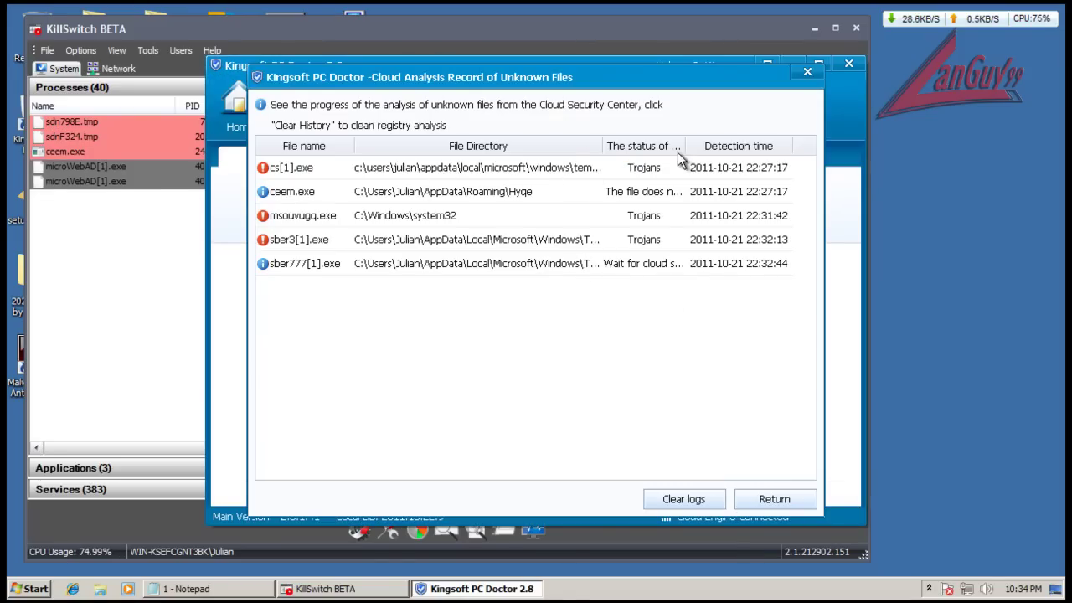
drag(686, 144, 780, 141)
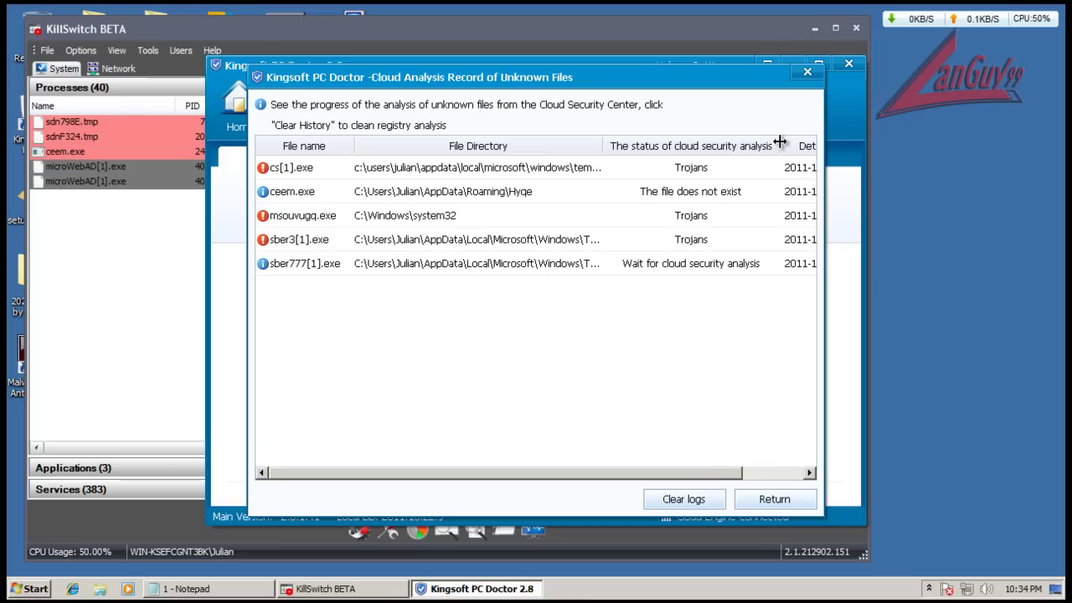
click(717, 273)
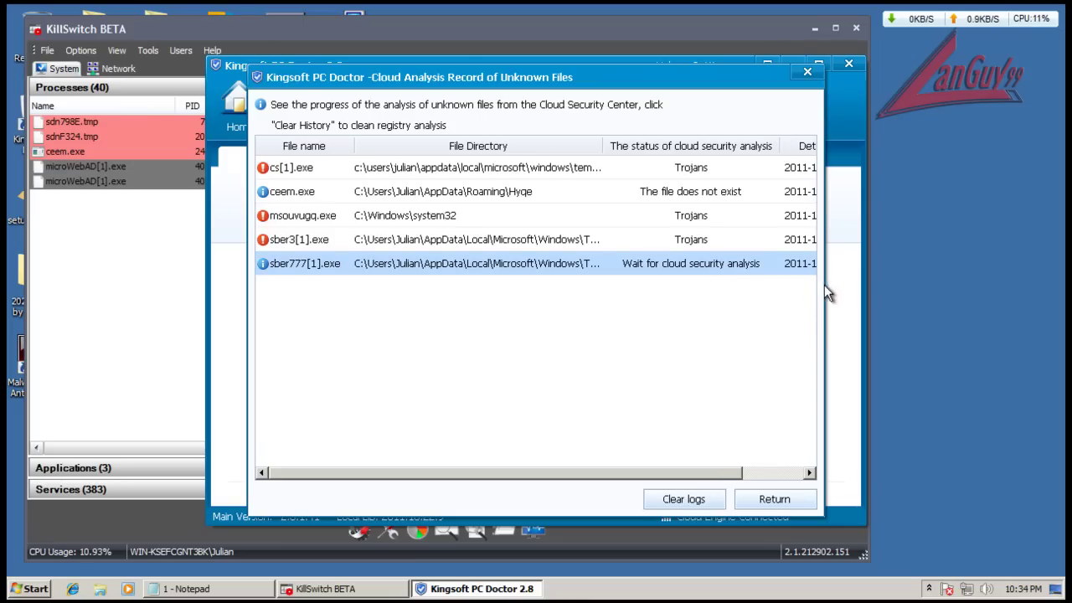
drag(730, 474, 589, 451)
click(487, 196)
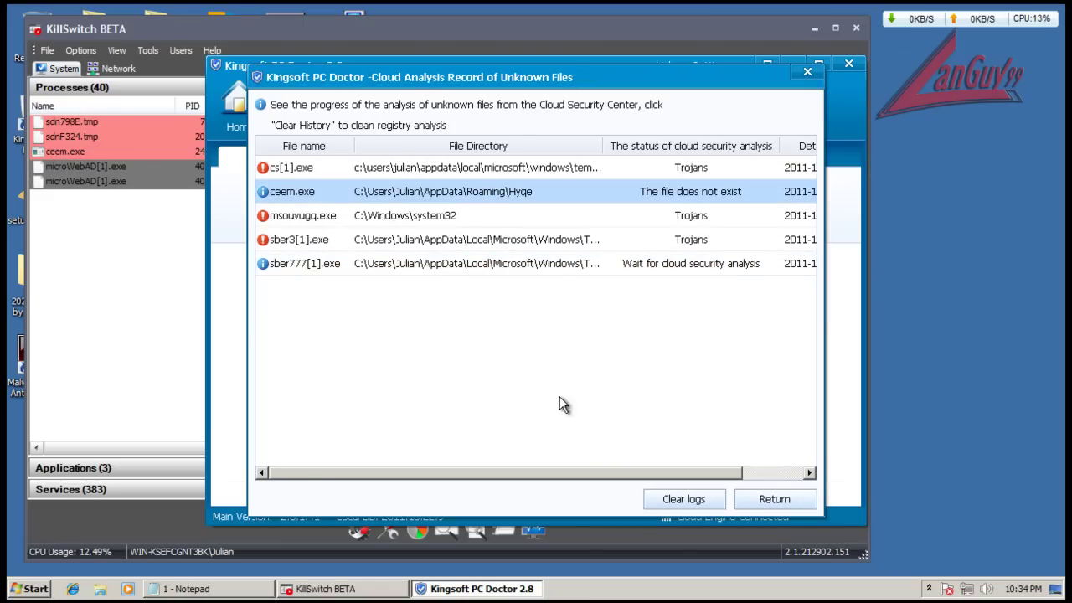
click(63, 156)
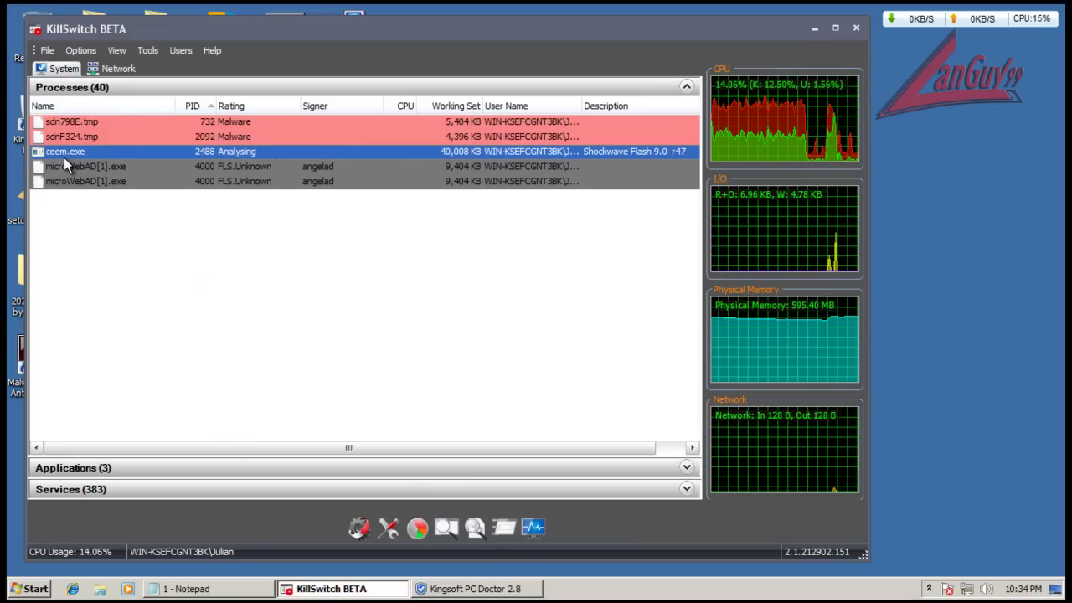
click(814, 28)
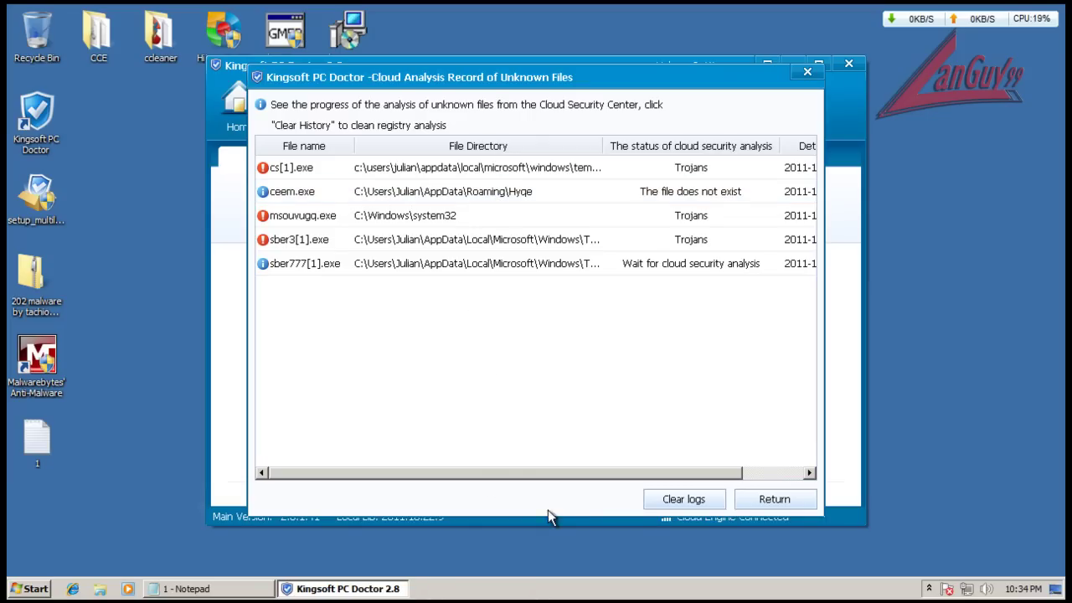
drag(548, 475, 455, 472)
click(557, 266)
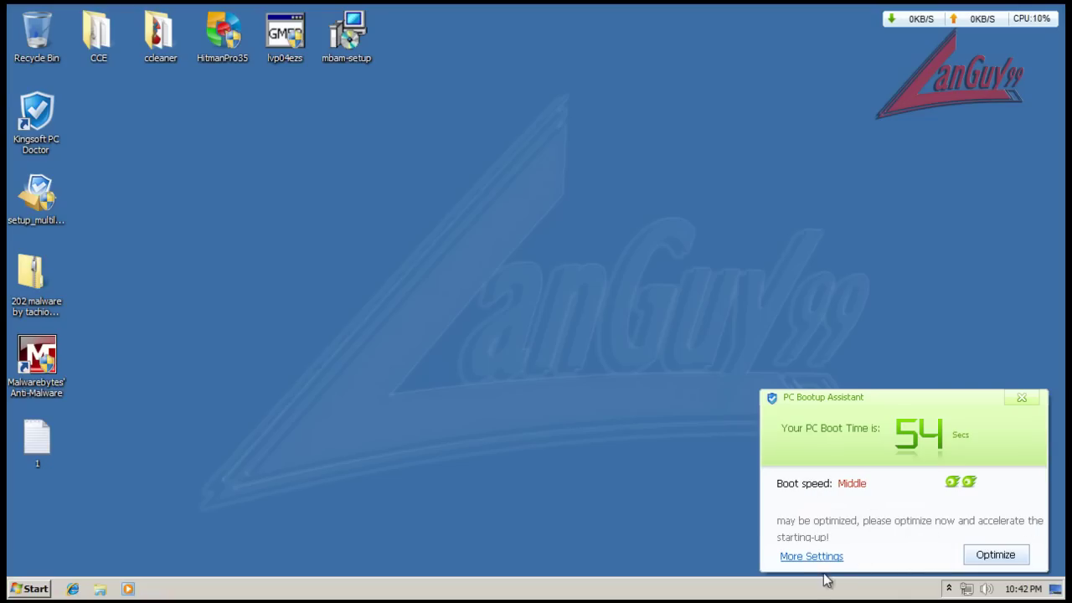
- Apply the preselected one-click optimizations suggested by the PC Bootup Assistant and review the optimized items
click(985, 556)
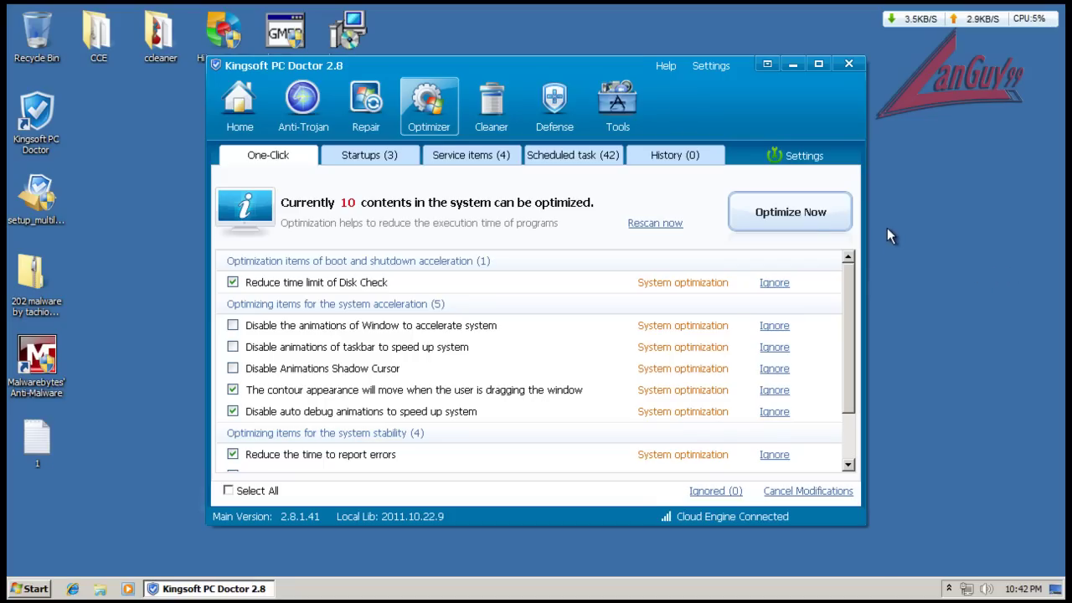
click(820, 216)
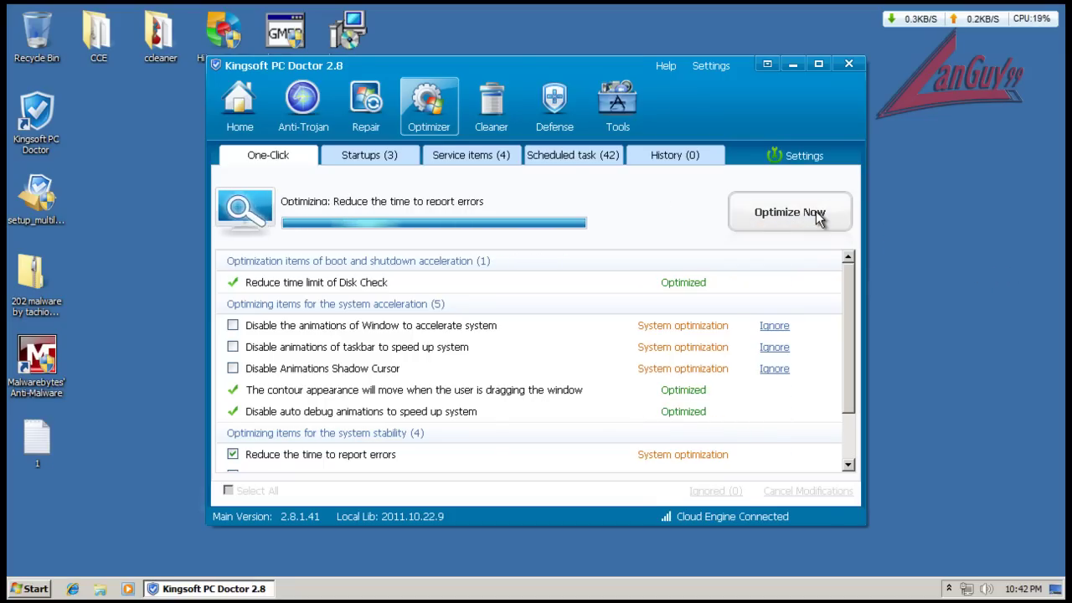
drag(846, 314, 847, 385)
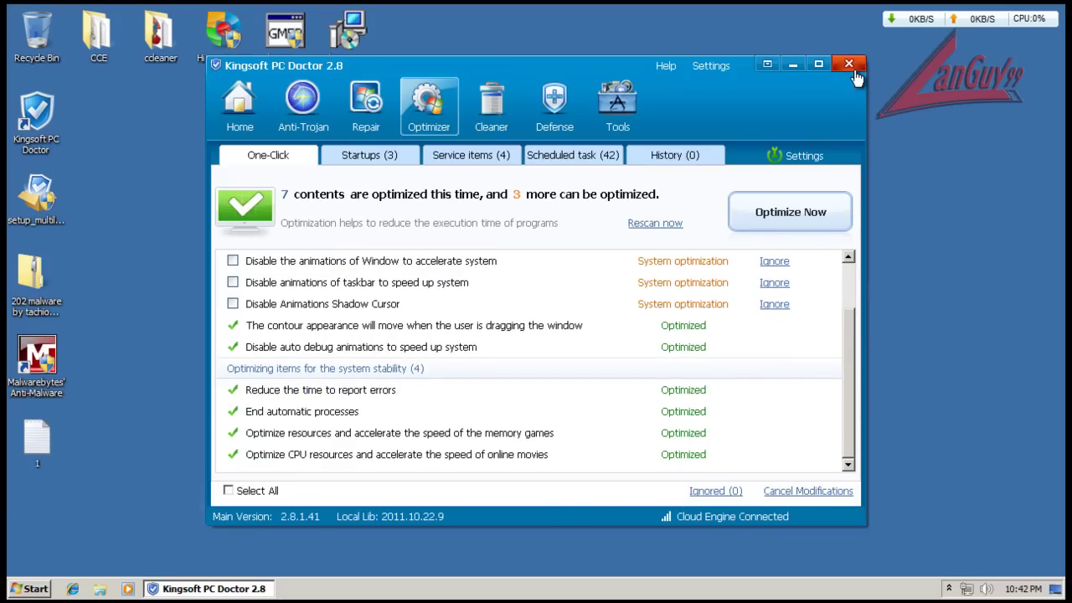
- Run a full trojan scan and dismiss the results summary
click(299, 117)
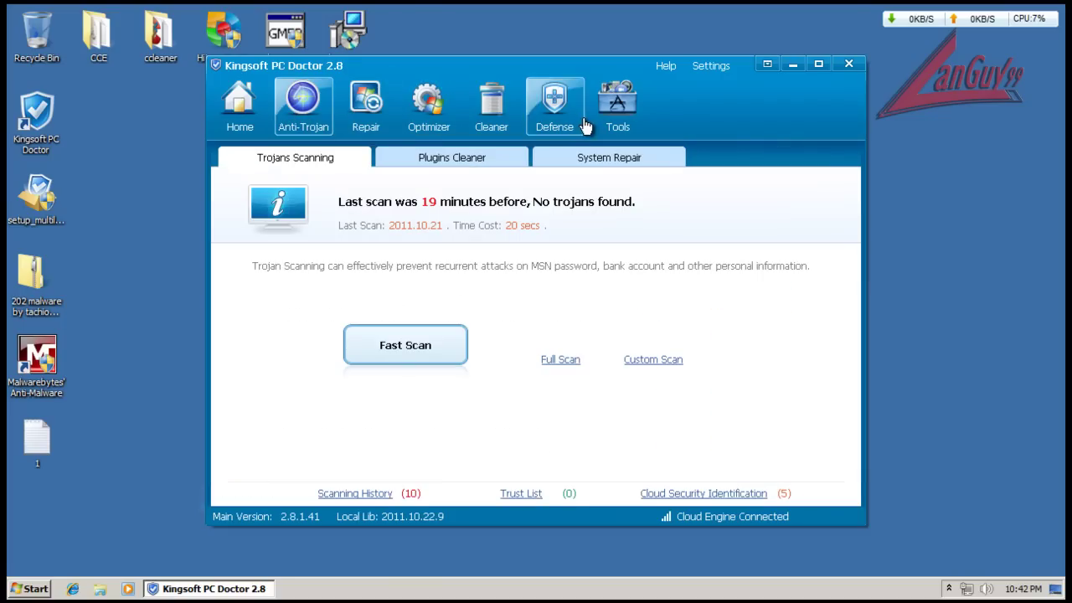
click(560, 360)
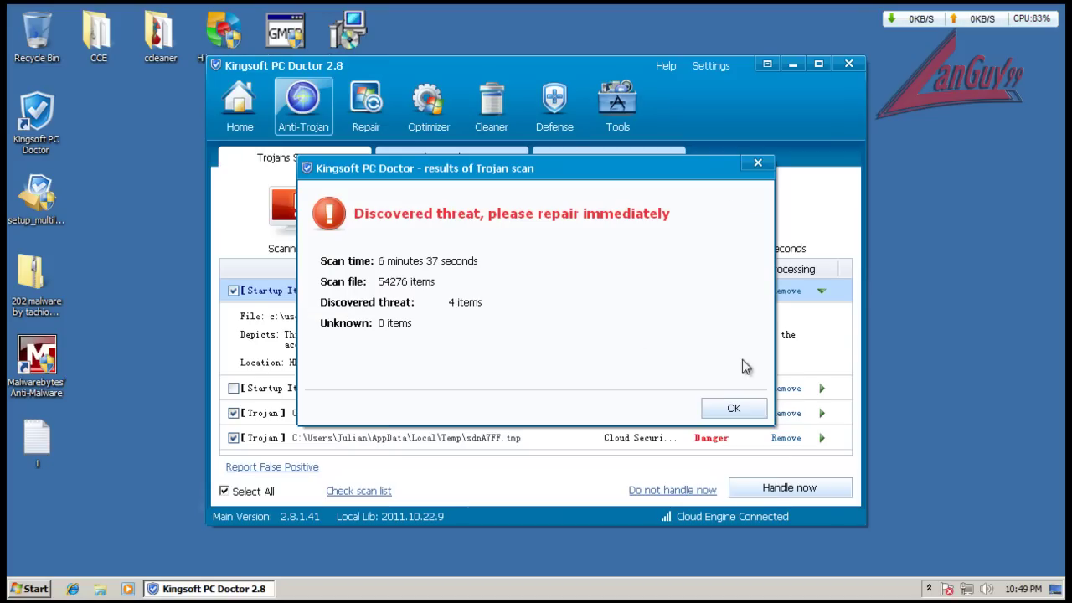
click(734, 410)
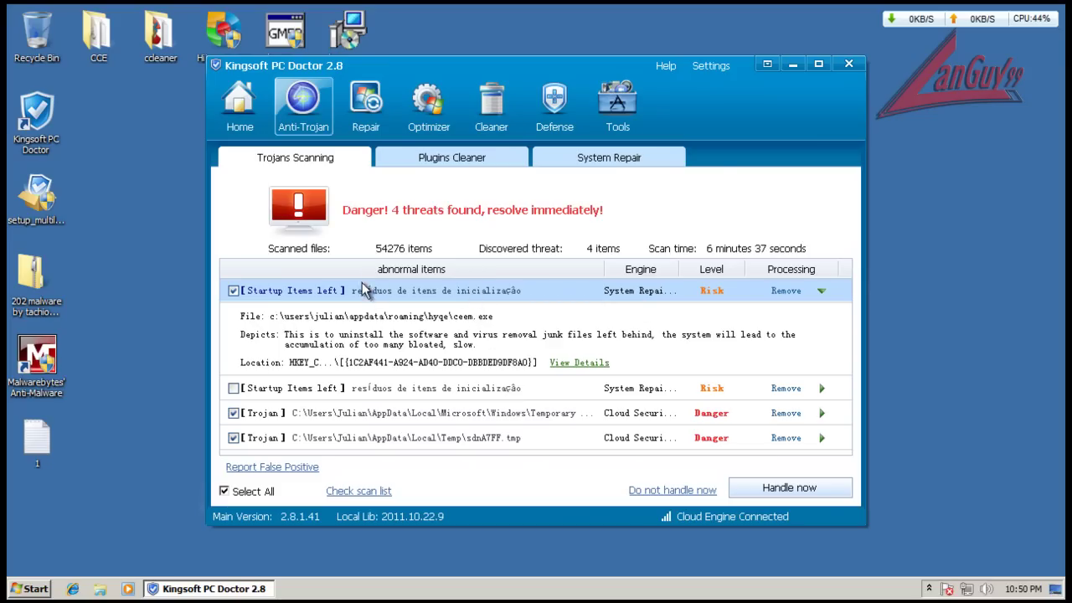
- Include the second leftover startup item, review the details of the detected threats, remove them all and return to the scan overview
click(234, 389)
click(379, 390)
scroll(452, 409, down, 1)
click(453, 411)
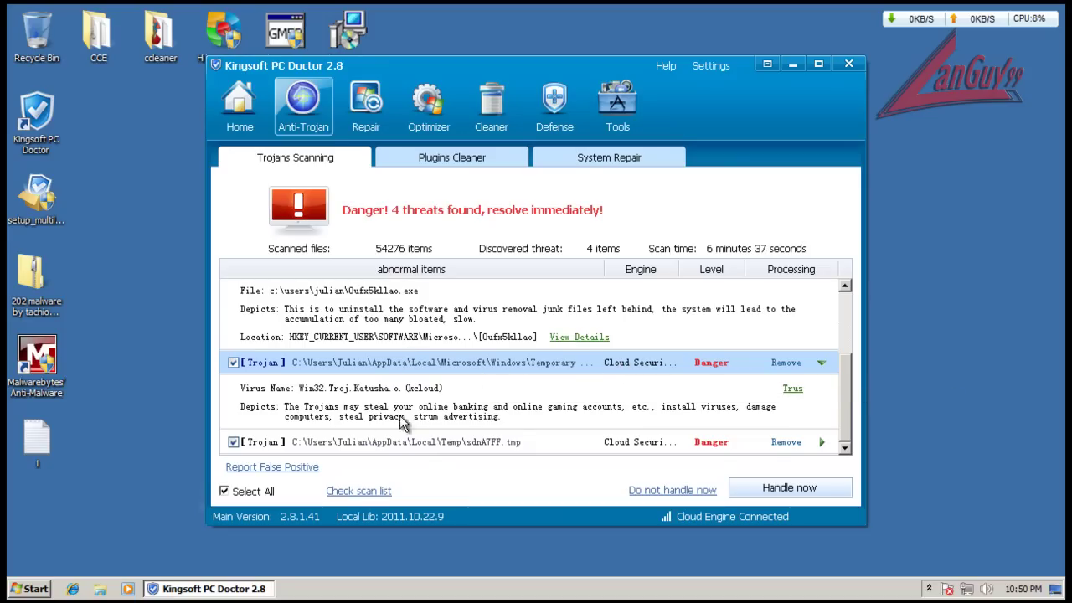
click(427, 442)
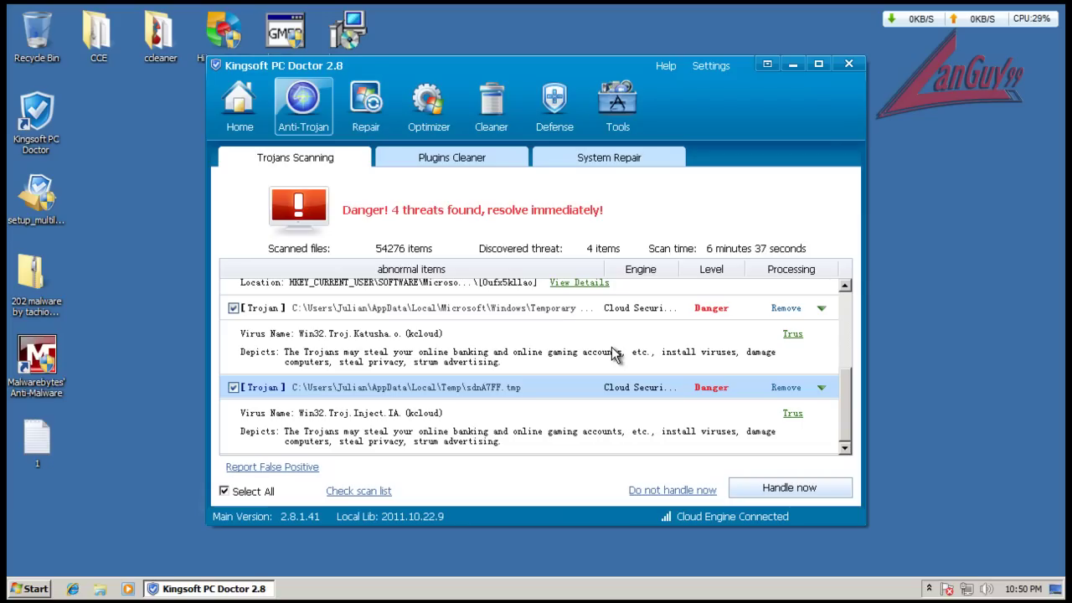
drag(849, 400, 859, 460)
click(800, 488)
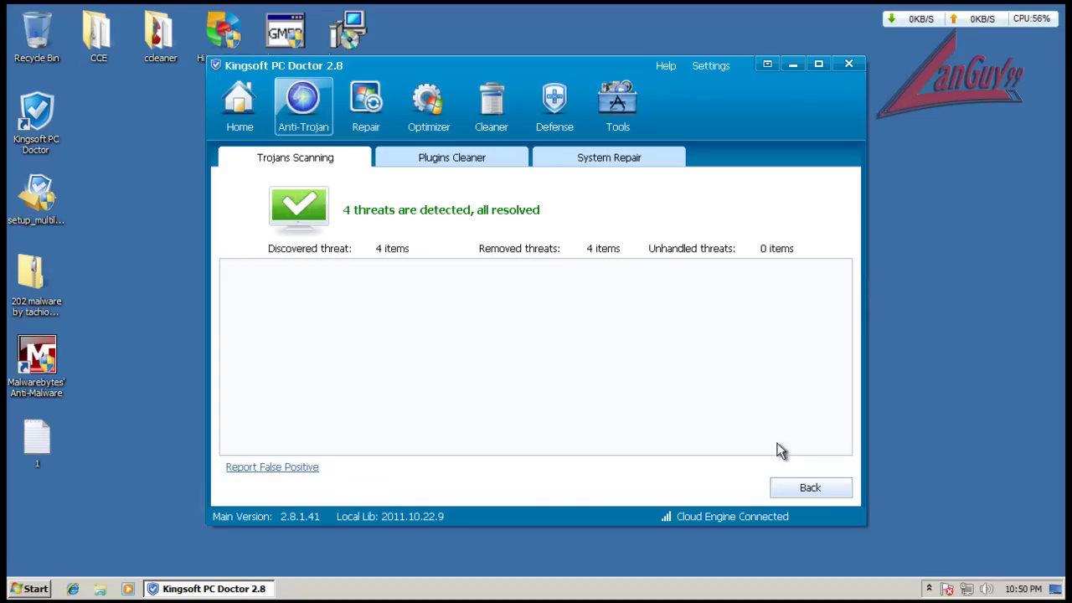
click(806, 489)
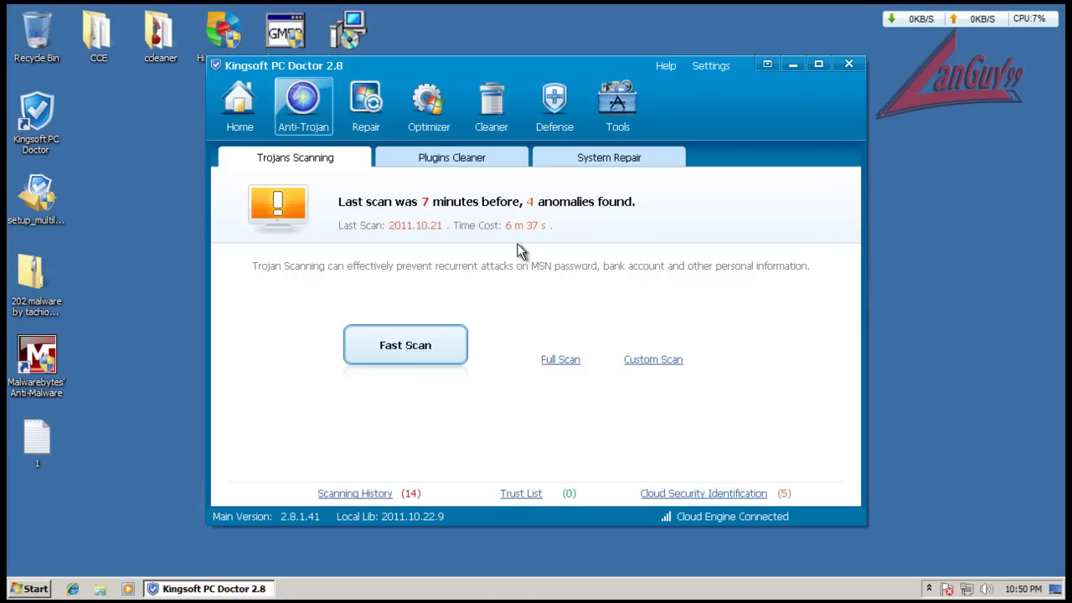
- Check the system for malicious plugins with the Plugins Cleaner
click(495, 164)
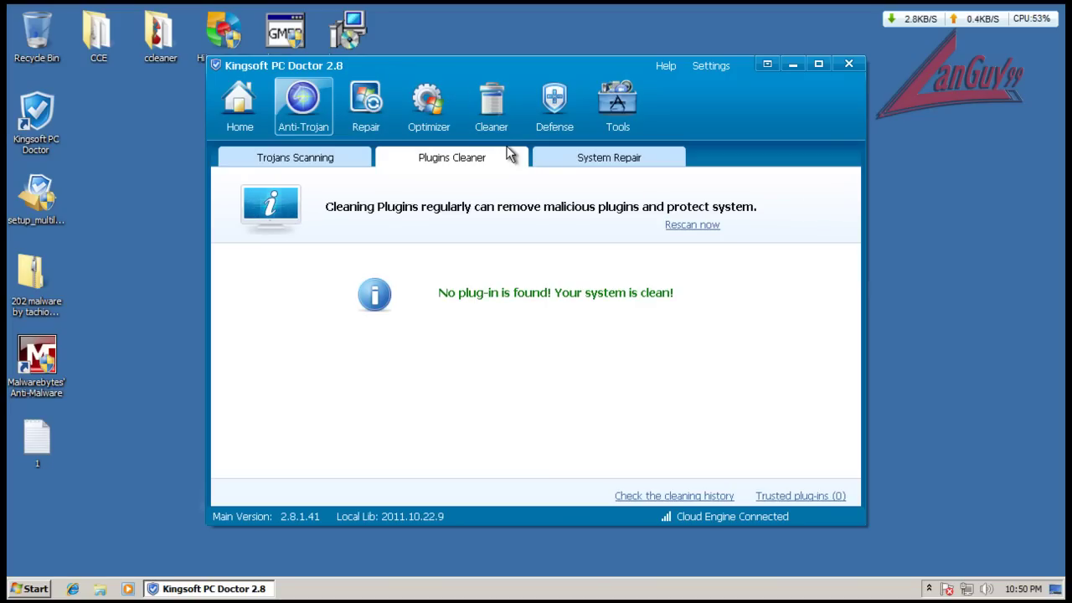
- Scan for junk files with the Junk Cleaner, review the list and clean the preselected items
click(492, 107)
click(567, 342)
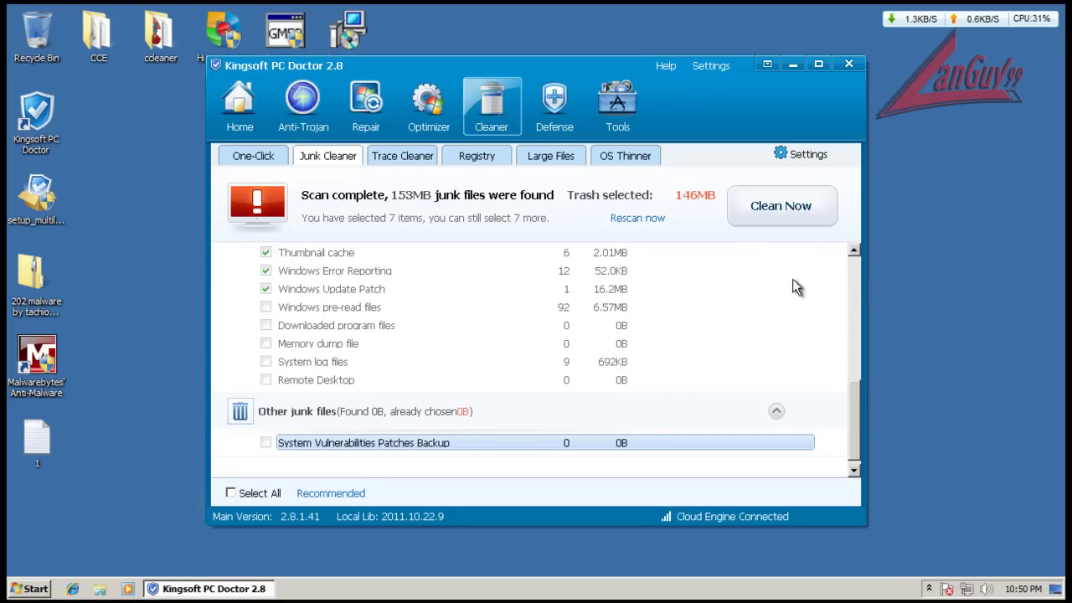
drag(853, 402, 839, 212)
click(779, 203)
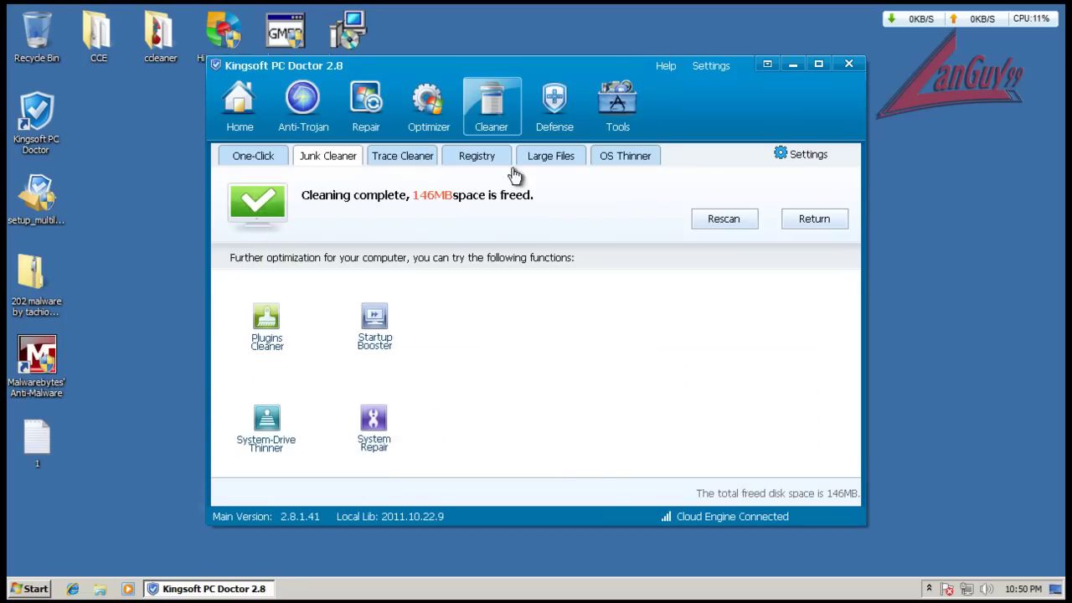
- Start a Trace Cleaner scan with the default categories, and run a One-Click cleaning with its default range
click(410, 158)
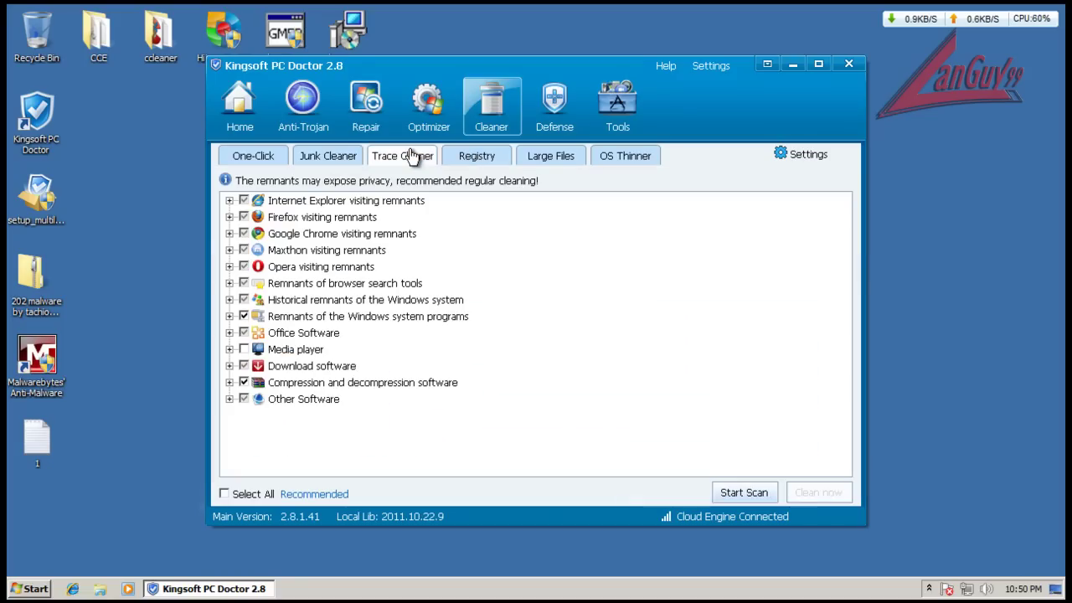
click(741, 494)
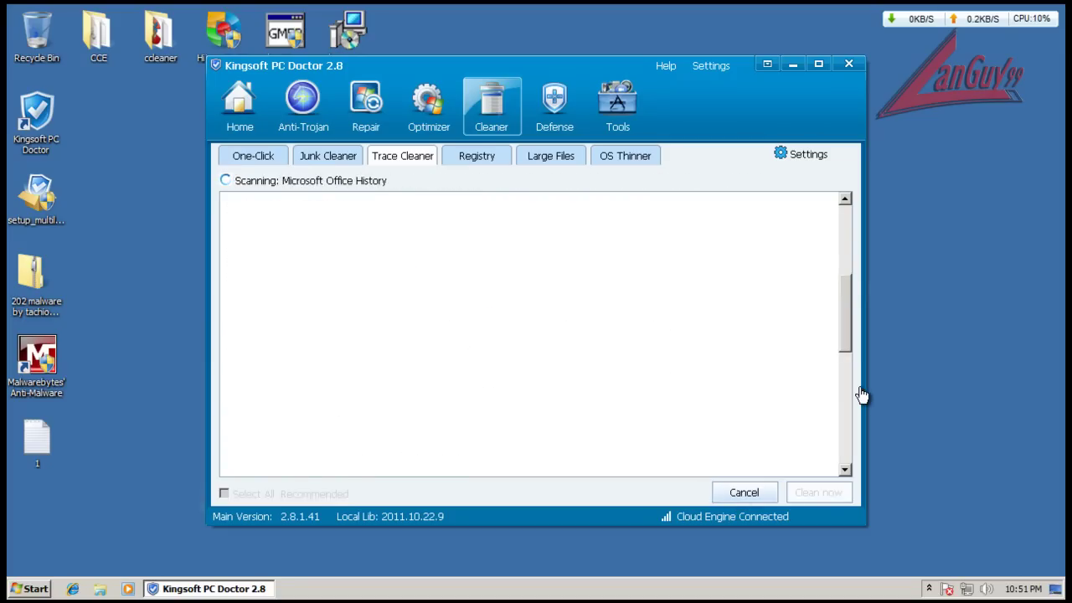
click(251, 158)
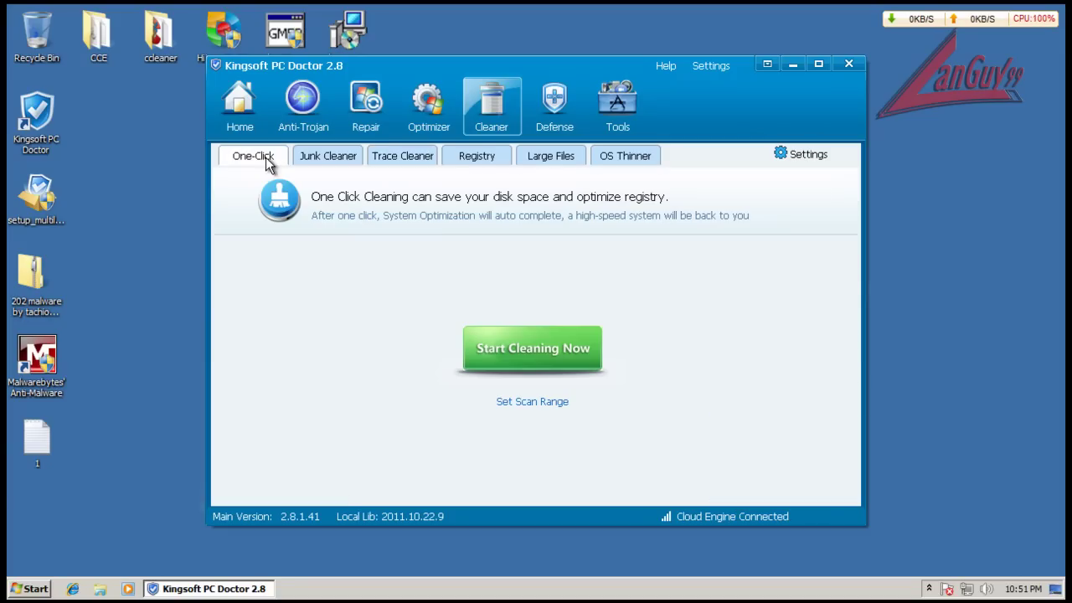
click(569, 354)
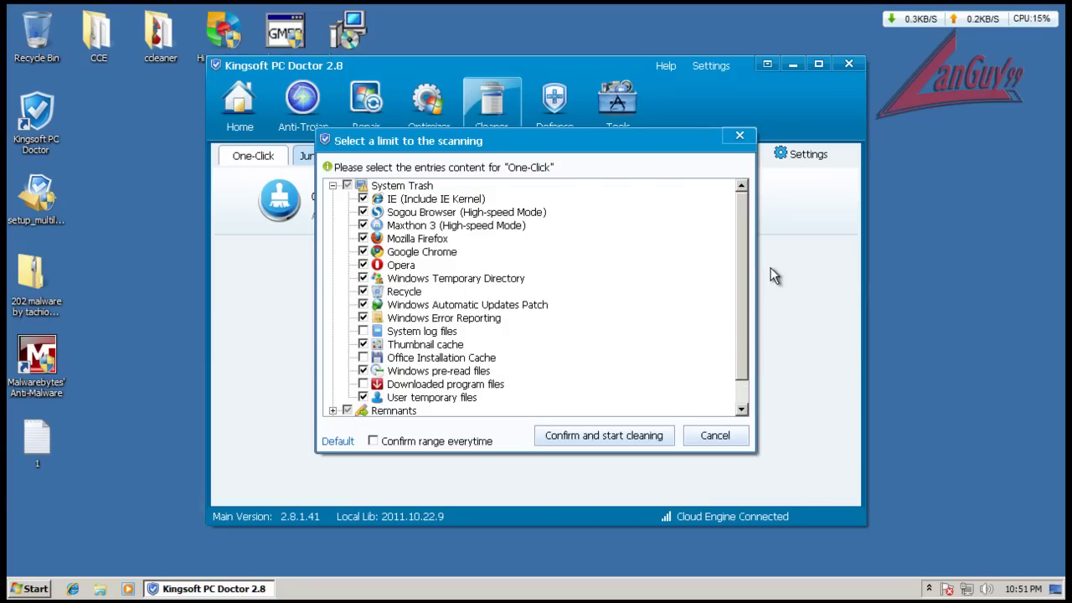
drag(744, 251, 747, 314)
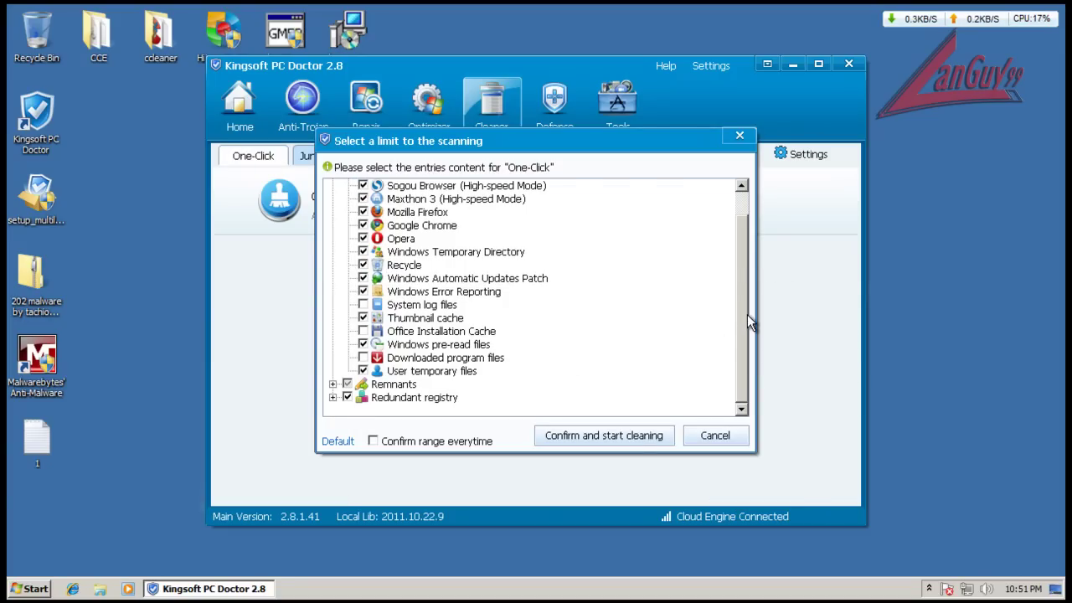
click(633, 441)
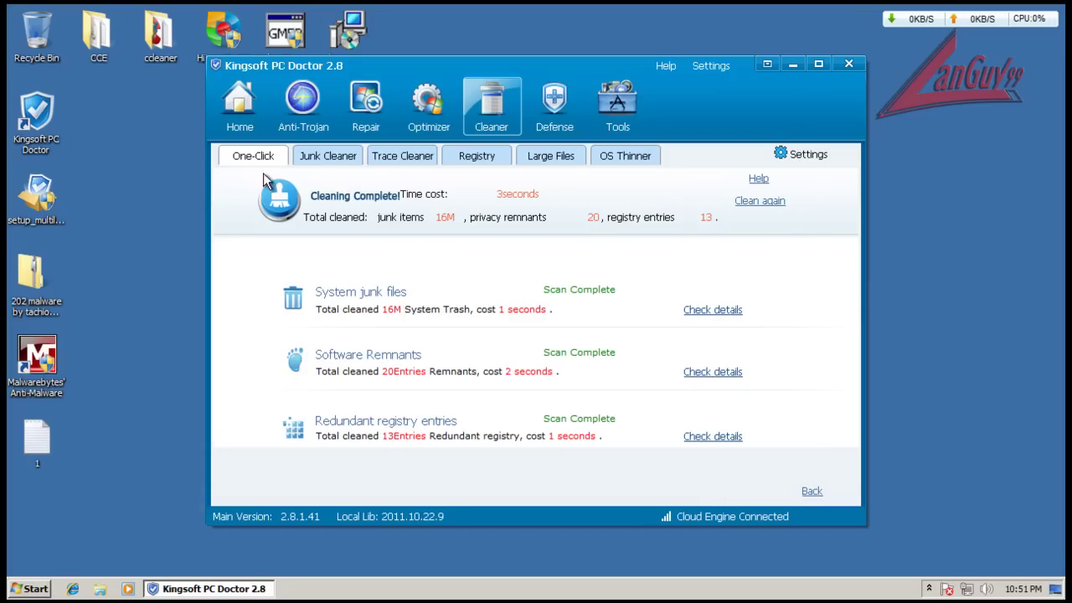
- Return to the Trace Cleaner scan results and clean the preselected privacy remnants
click(318, 158)
click(405, 154)
click(482, 153)
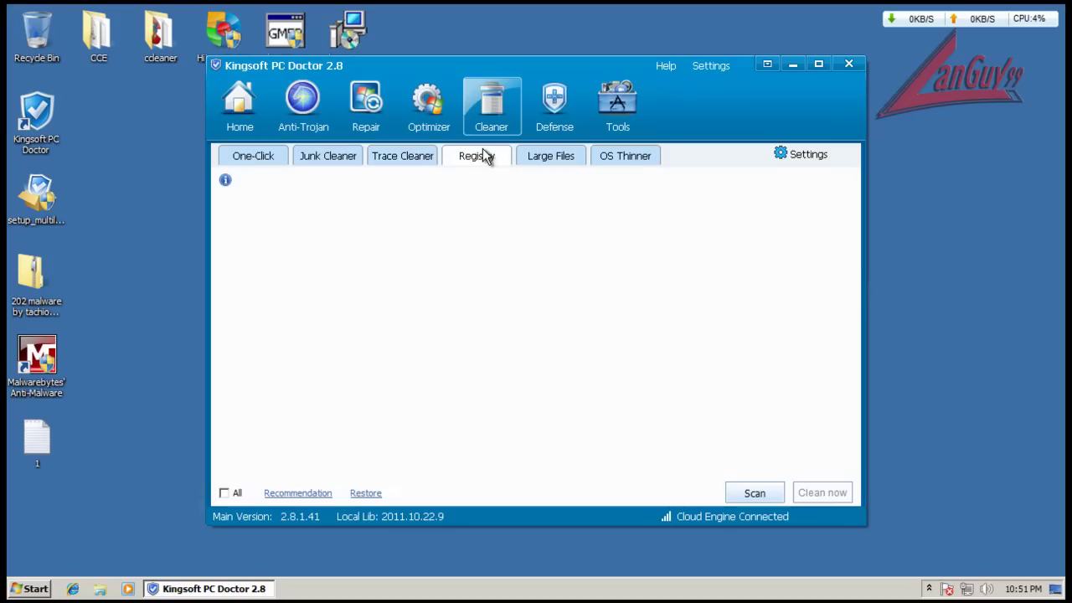
click(403, 159)
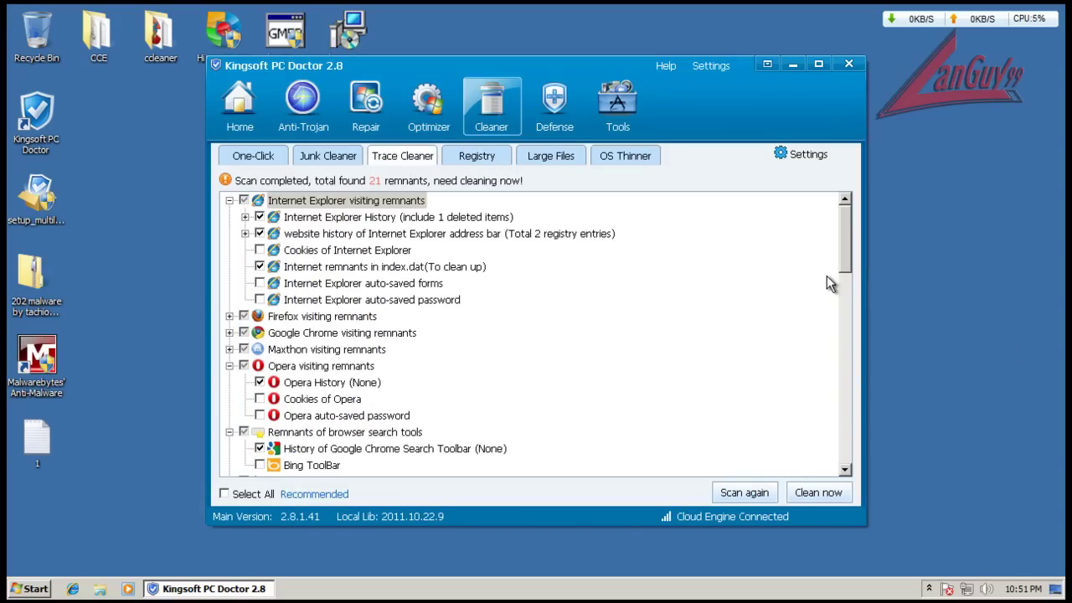
click(829, 494)
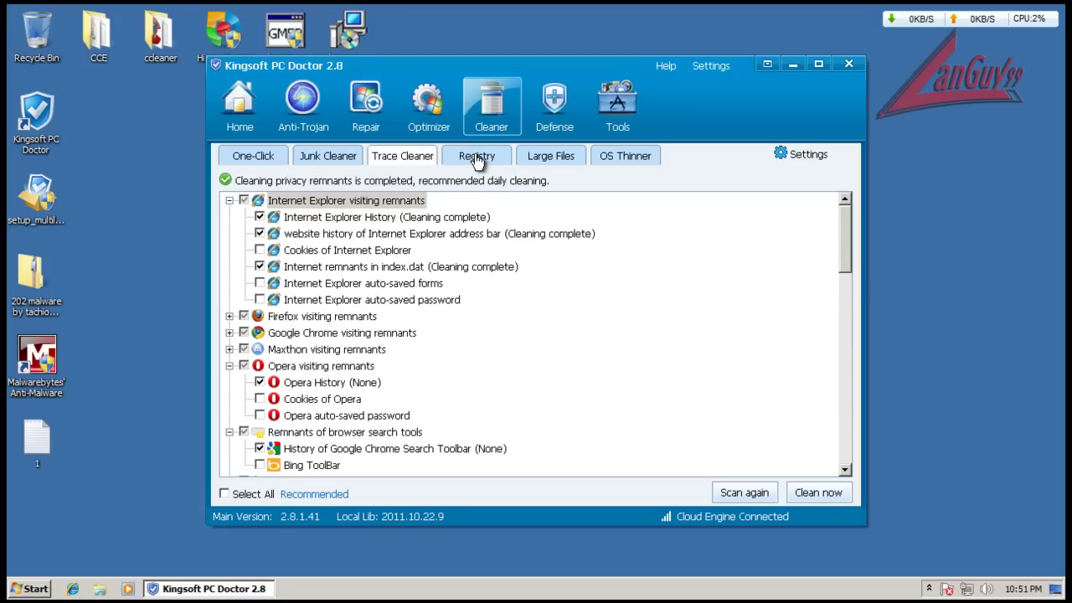
- Look over the Registry, Large Files and OS Thinner cleaners and close the PC Doctor window
click(476, 158)
click(556, 159)
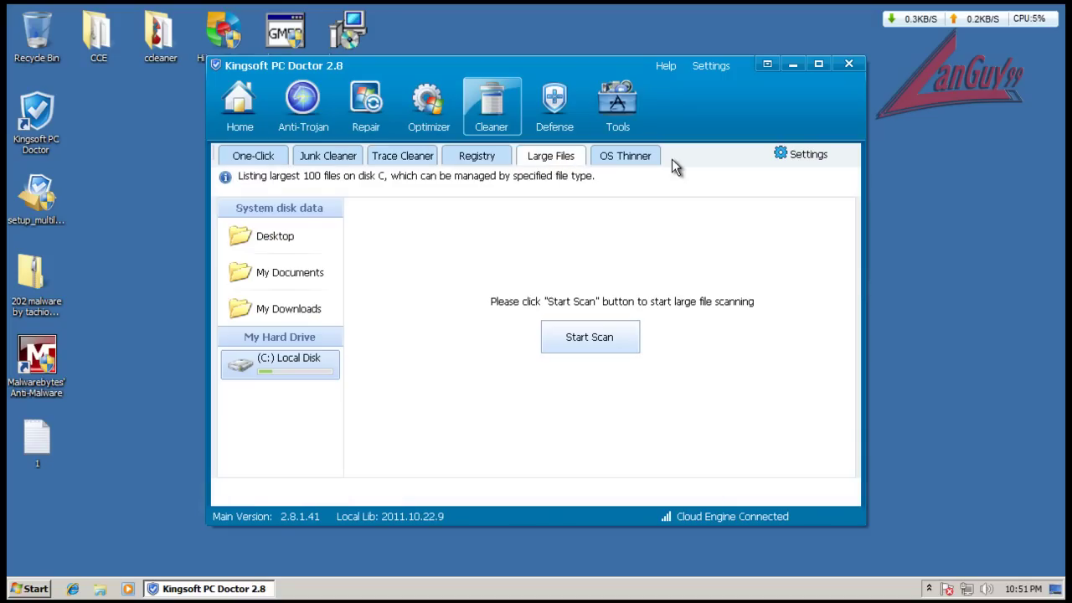
click(626, 156)
click(848, 64)
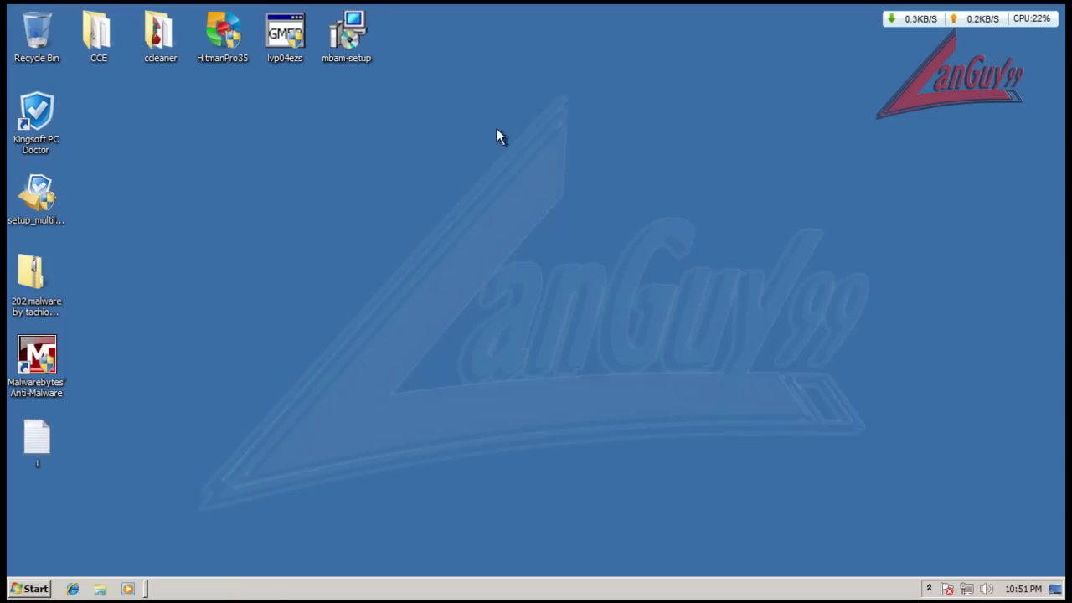
- Browse the "202 malware" archive, copy its folder to the desktop and check the hidden notification icons for real-time protection
double_click(31, 268)
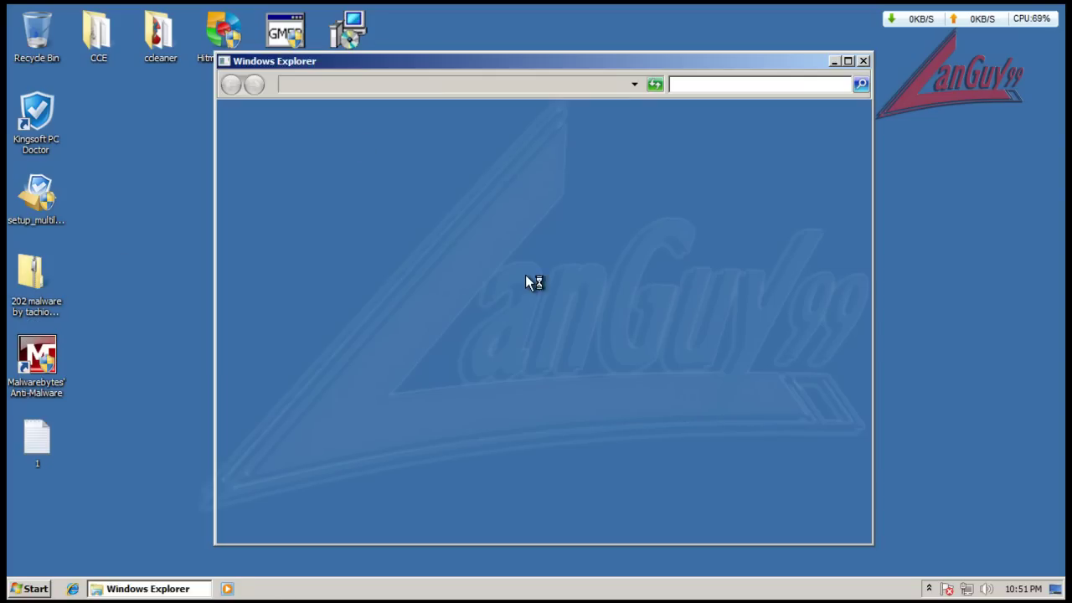
drag(379, 63, 402, 77)
double_click(409, 168)
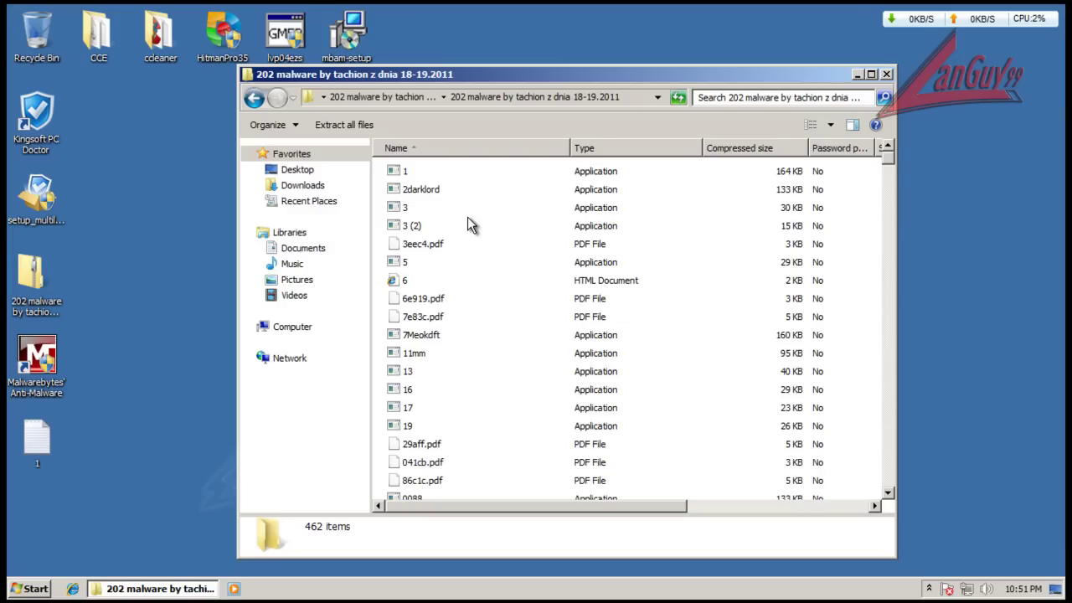
key(BackSpace)
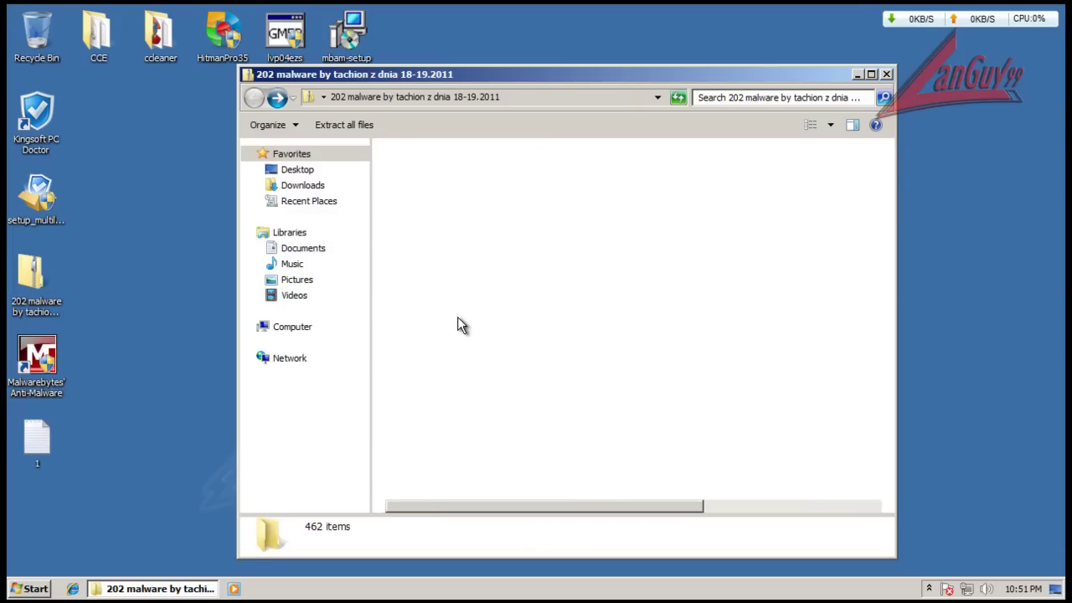
drag(124, 201, 106, 159)
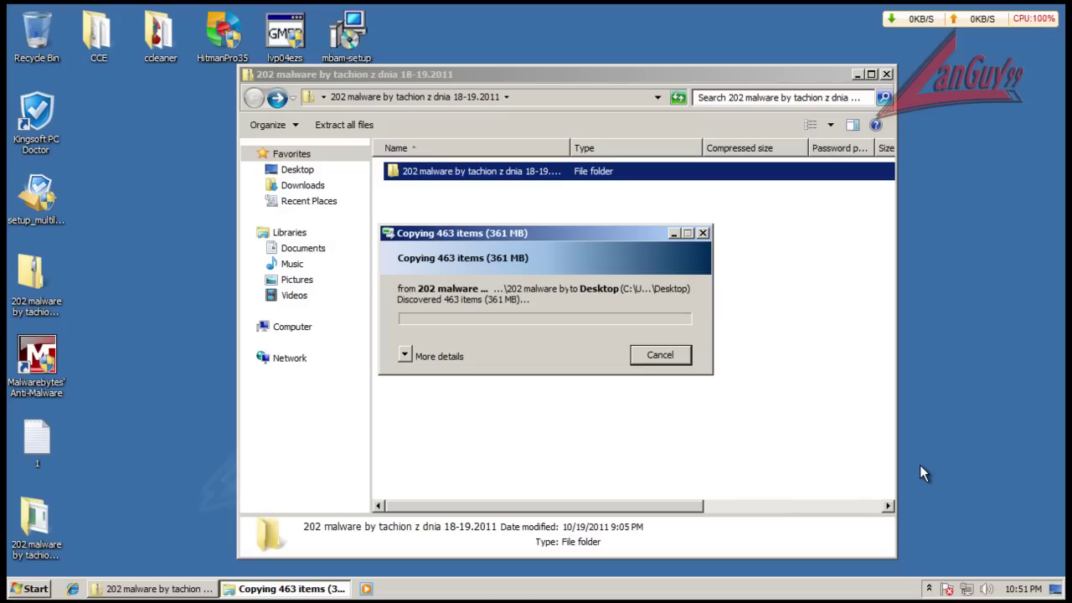
click(929, 588)
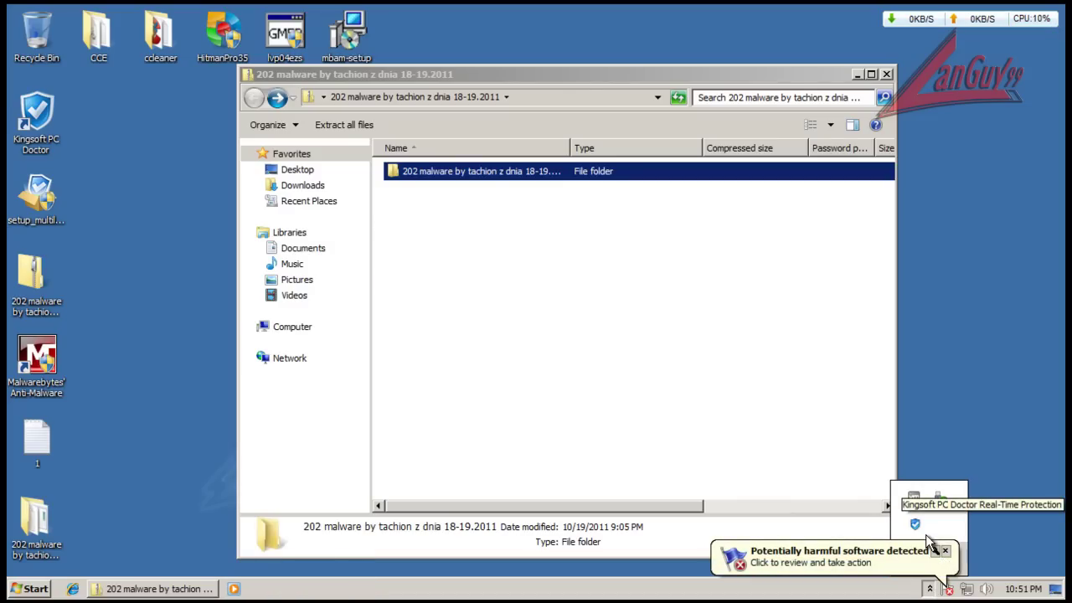
- Open the Control Panel in Large icons view, closing the Windows Defender alert without applying its action
click(29, 588)
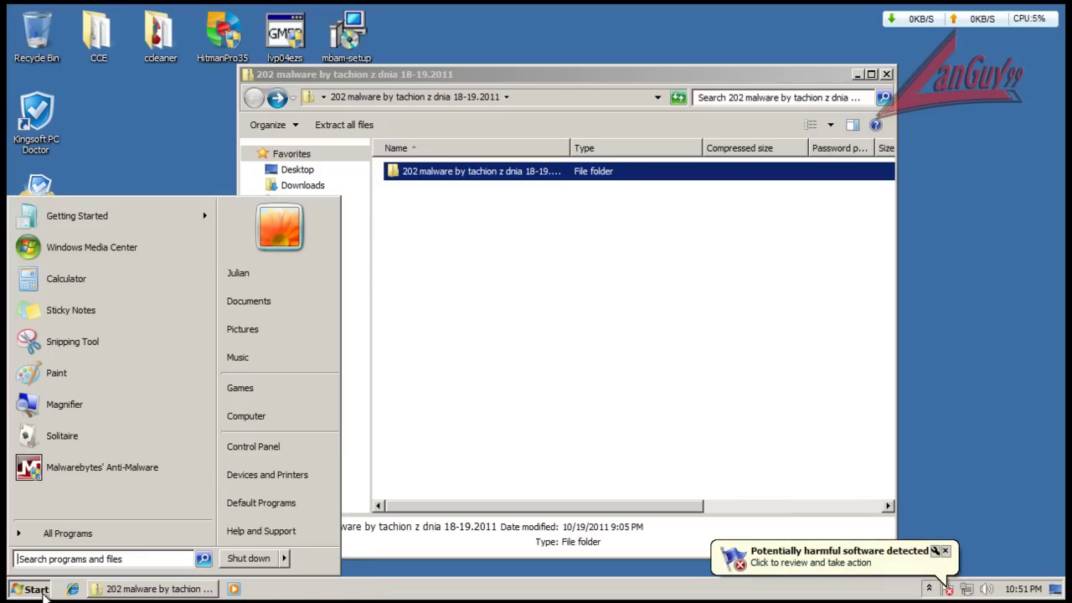
click(311, 447)
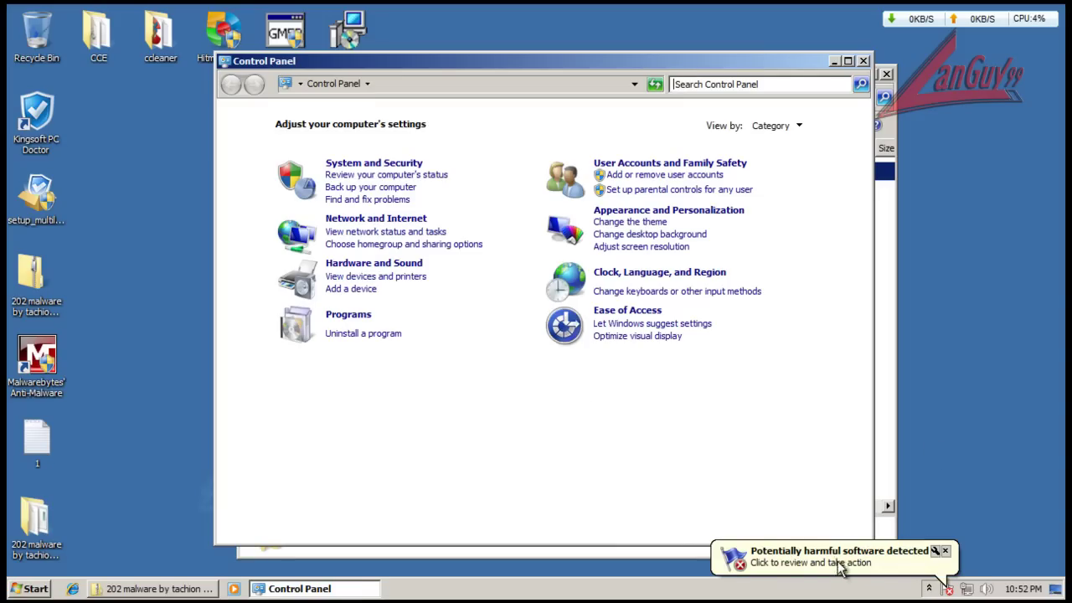
click(952, 551)
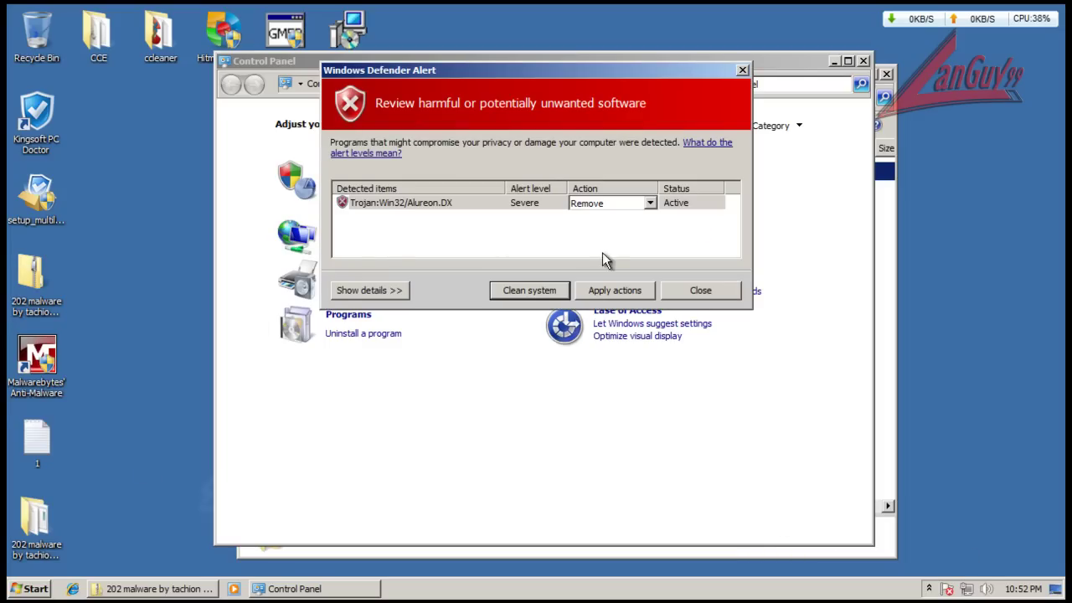
click(691, 292)
click(775, 126)
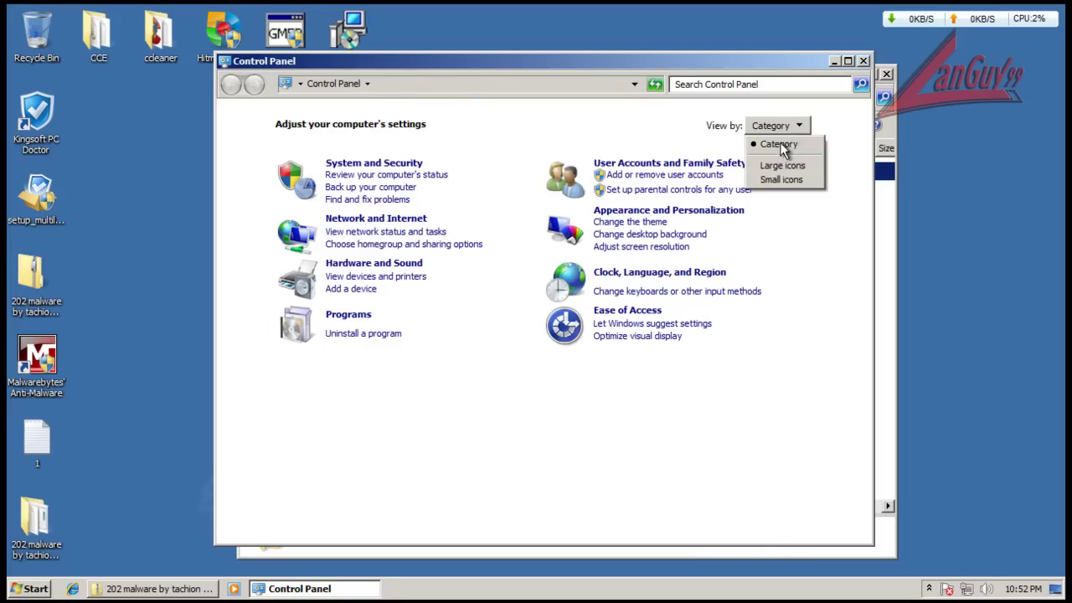
click(784, 165)
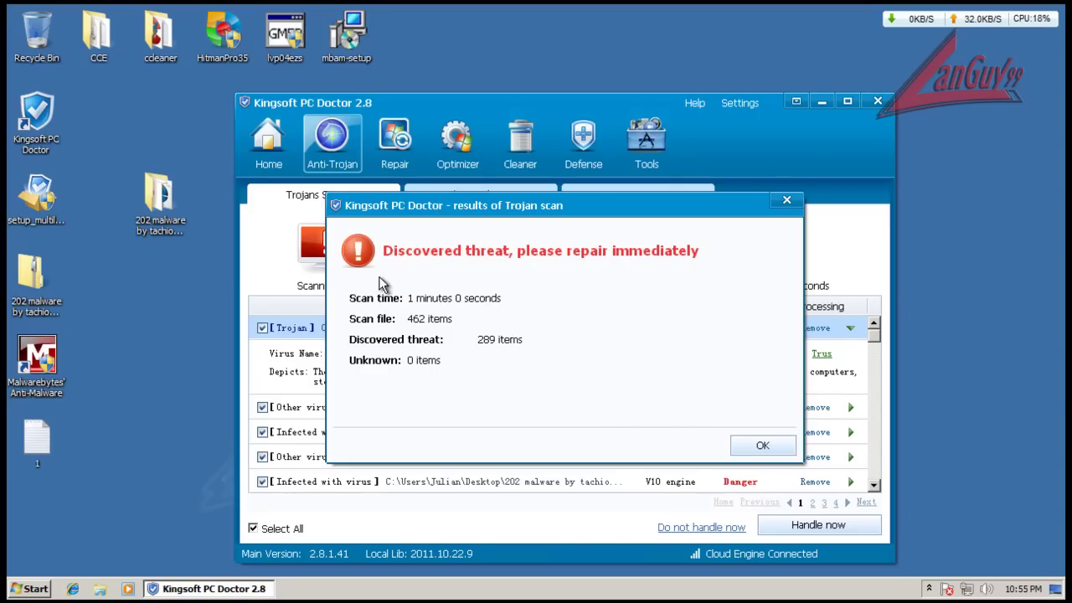
- Dismiss the trojan scan summary, start removing all selected threats and open the extracted malware folder on the desktop
click(761, 444)
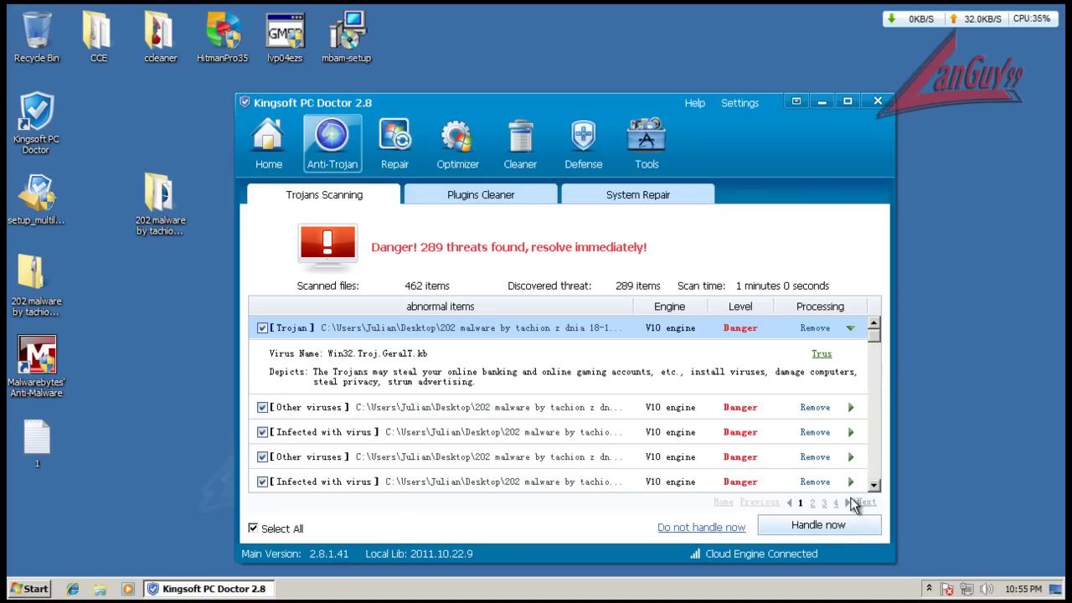
click(840, 530)
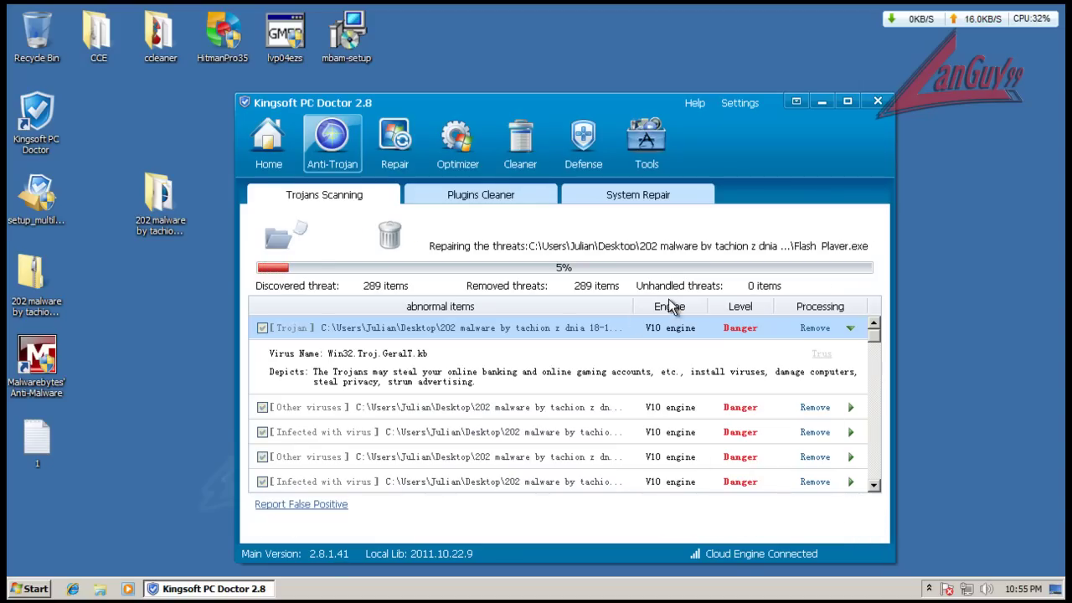
double_click(159, 197)
drag(515, 78, 327, 71)
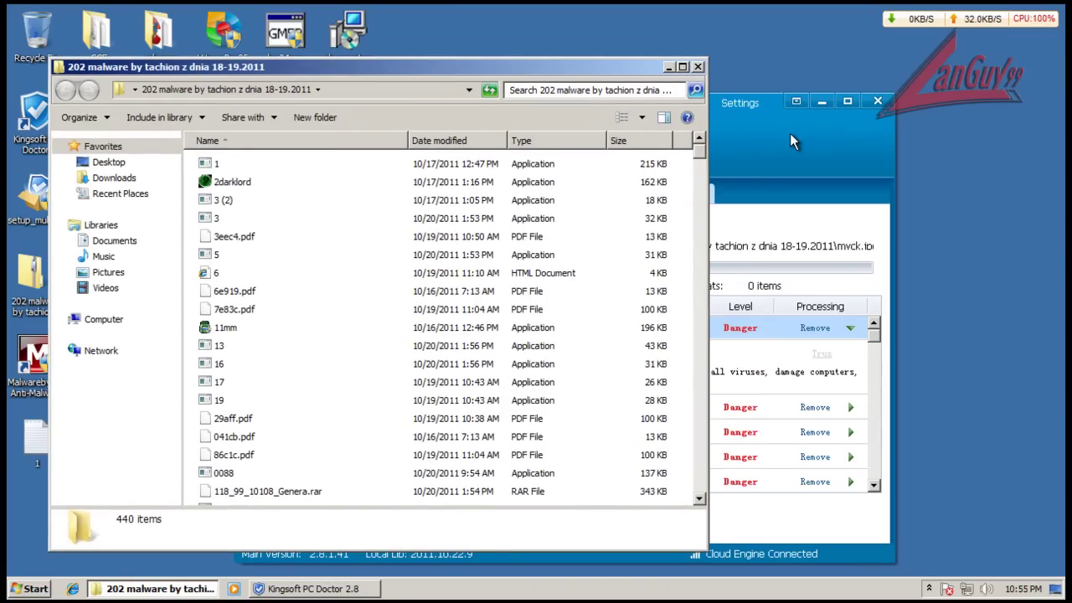
- Monitor the malware folder's remaining files alongside the PC Doctor removal progress until the threats have been processed
click(790, 133)
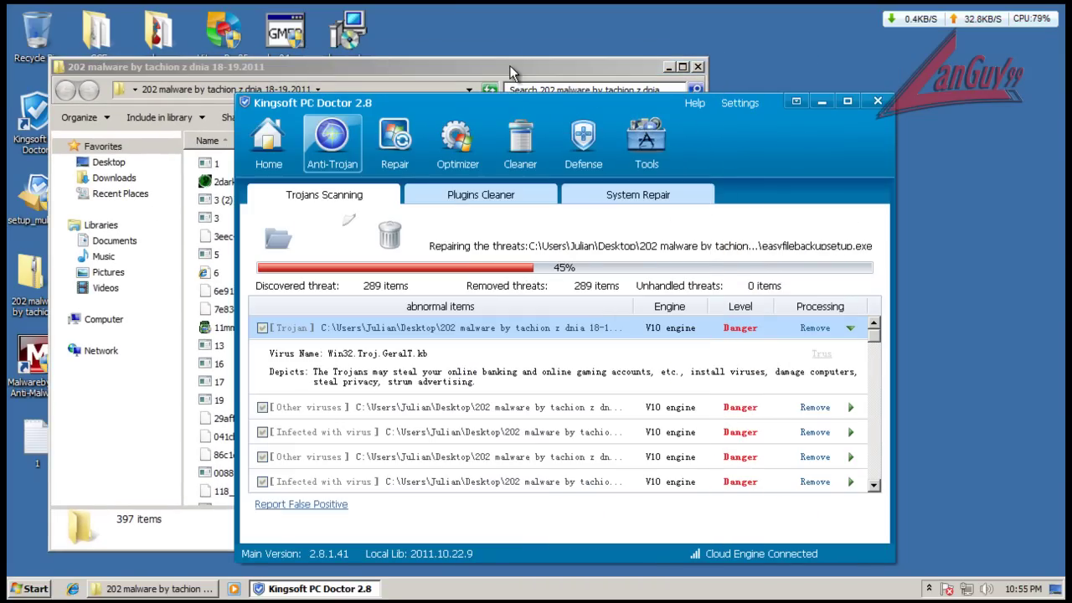
drag(509, 65, 608, 62)
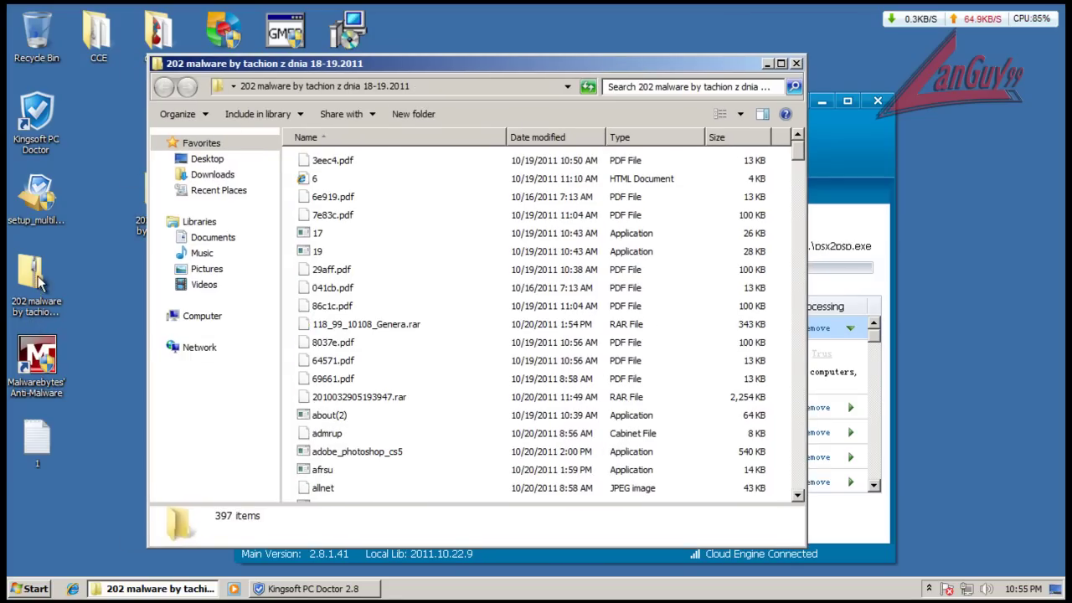
double_click(341, 176)
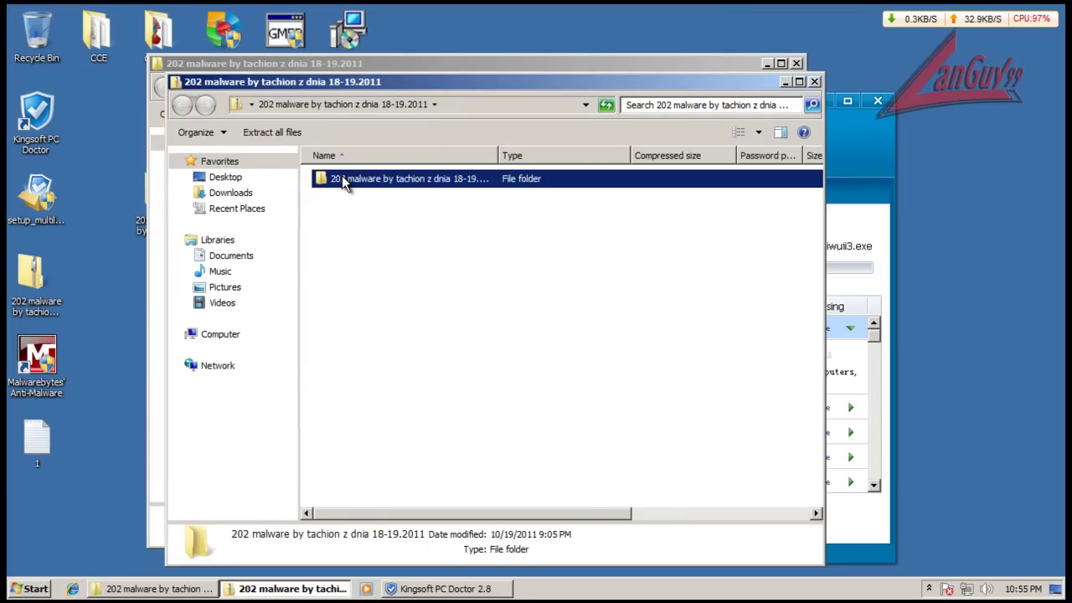
click(814, 82)
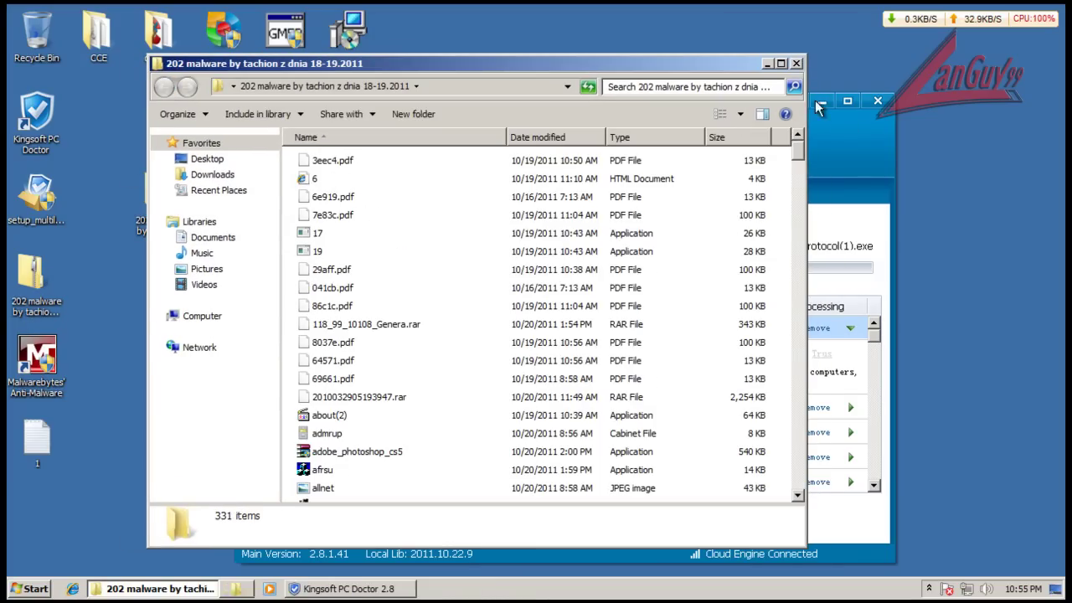
click(863, 152)
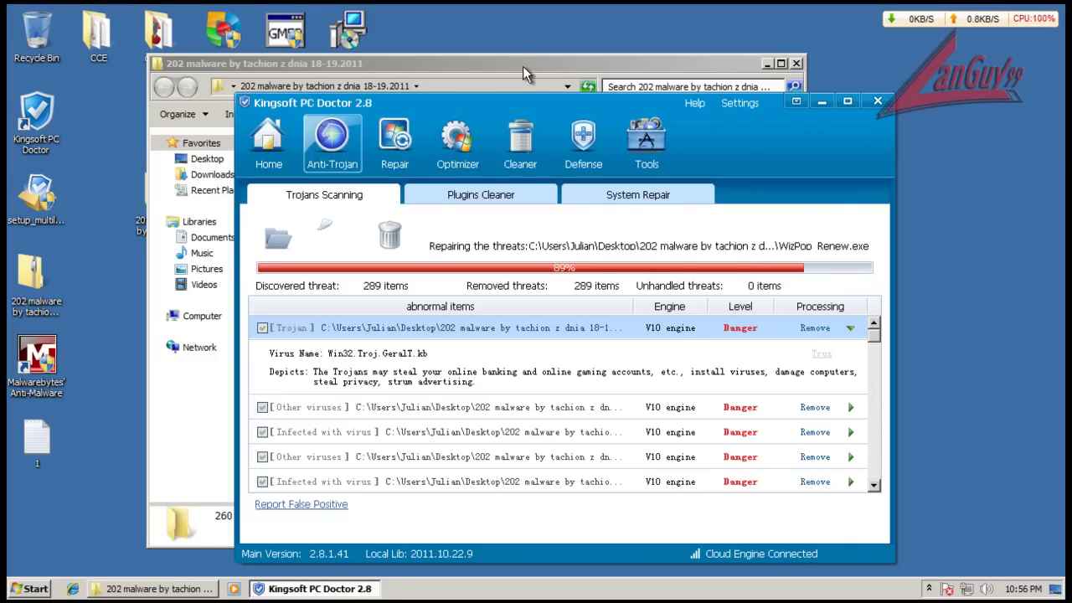
drag(523, 66, 564, 66)
right_click(162, 194)
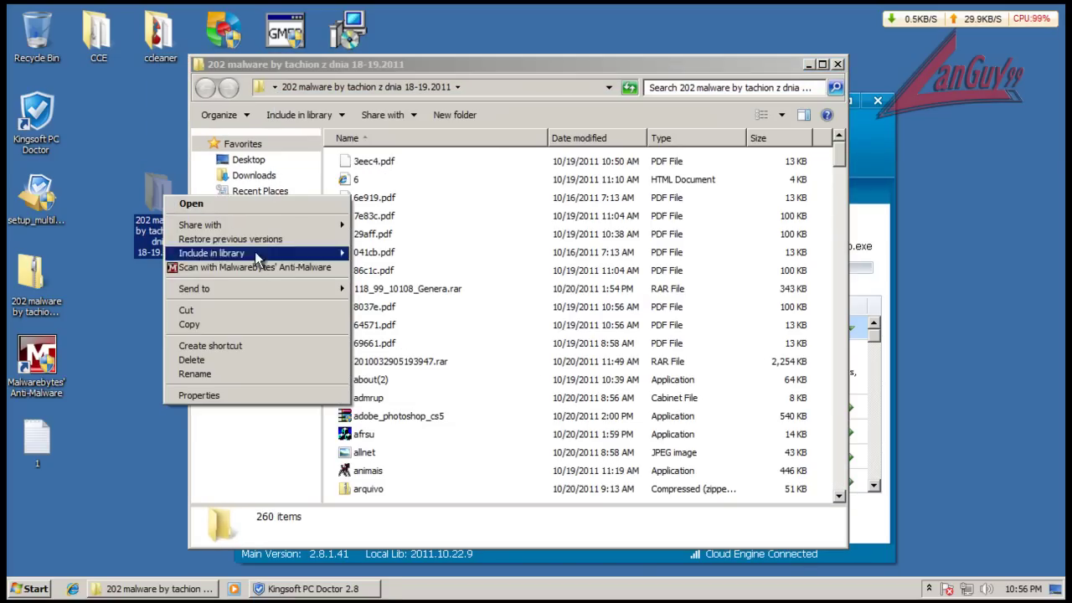
click(888, 135)
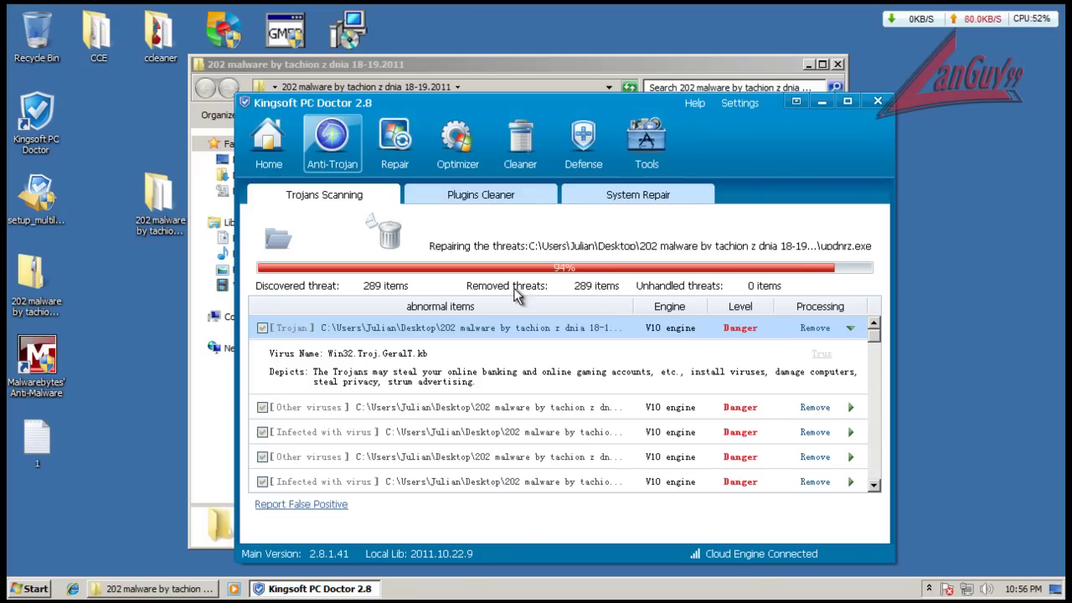
drag(510, 62, 424, 66)
click(836, 134)
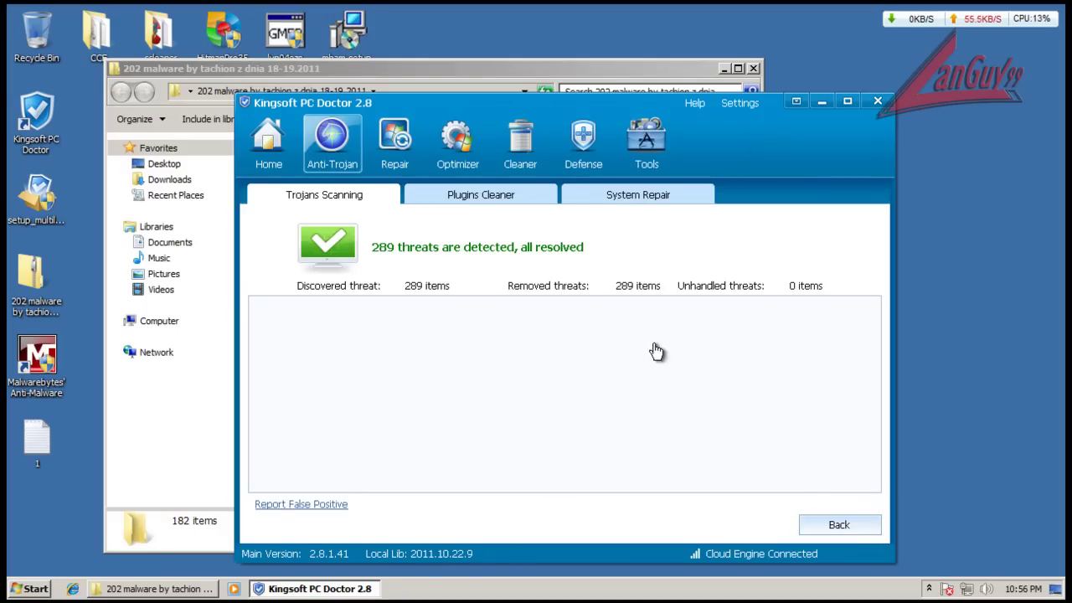
- Return from the removal results and start a custom trojan scan of the desktop folder "202 malware by tachion z dnia 18-19.2011"
click(855, 527)
click(686, 397)
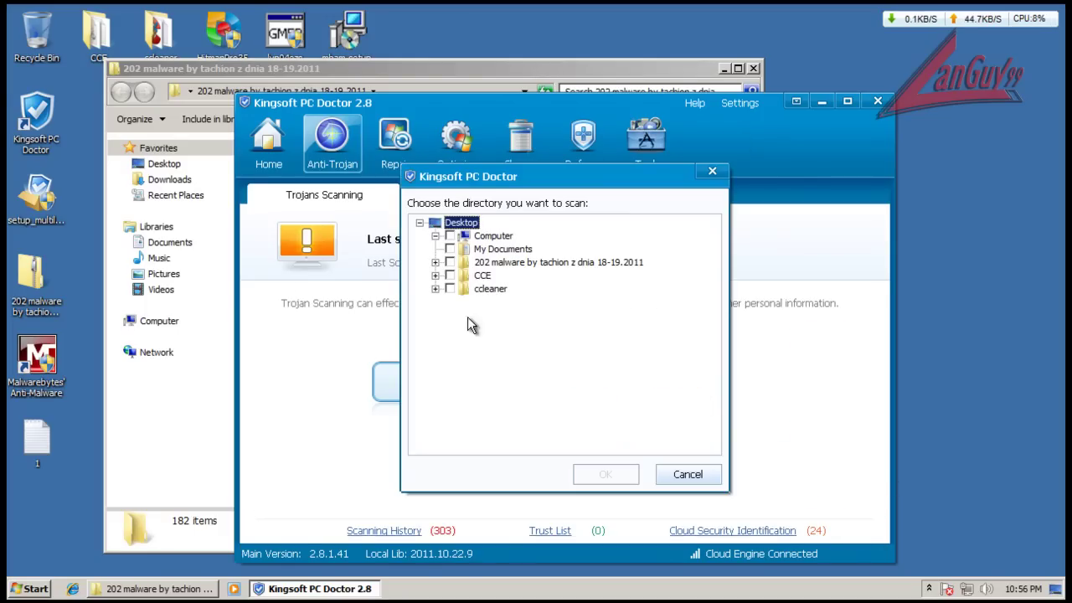
click(453, 264)
click(449, 276)
click(450, 276)
click(618, 475)
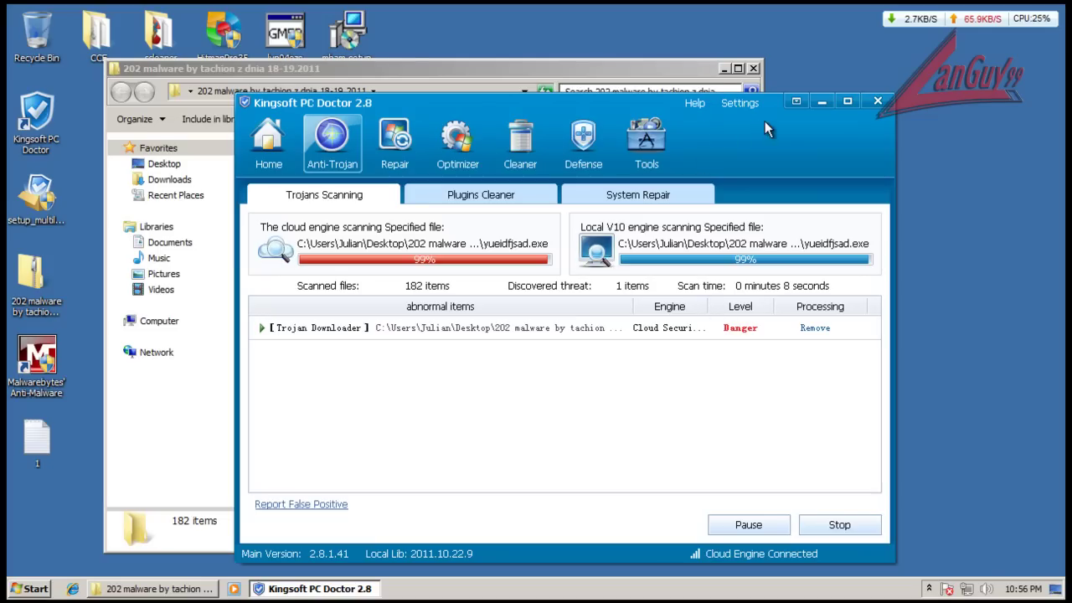
- Move the scanner window aside, dismiss the trojan scan summary and remove the detected trojan downloader
drag(644, 109, 751, 97)
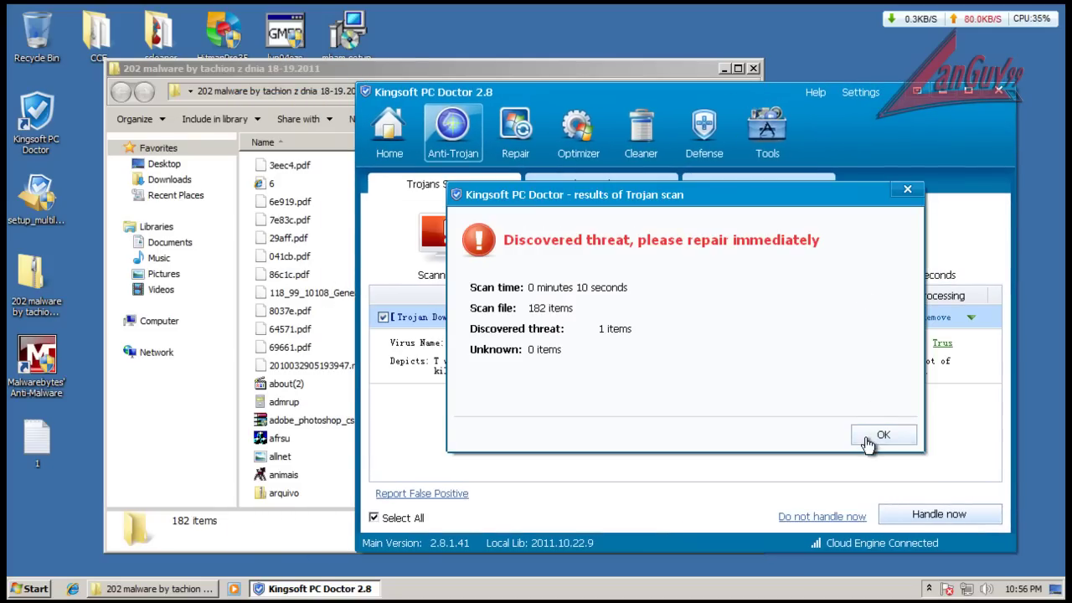
click(879, 436)
click(833, 526)
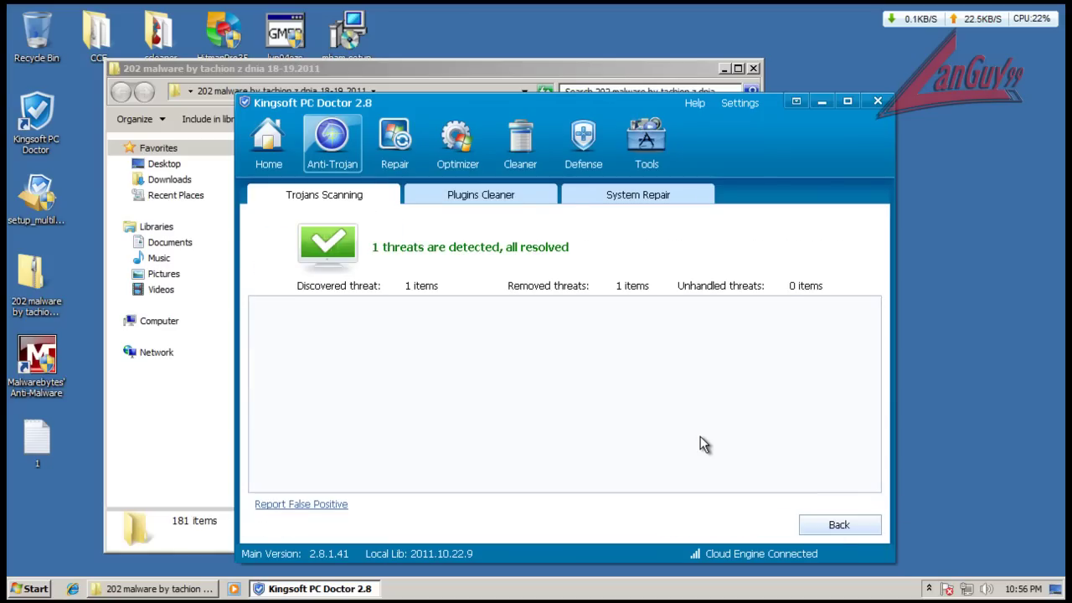
- Glance at System Repair, then review the cloud analysis record of unknown files with the analysis status column widened
click(664, 194)
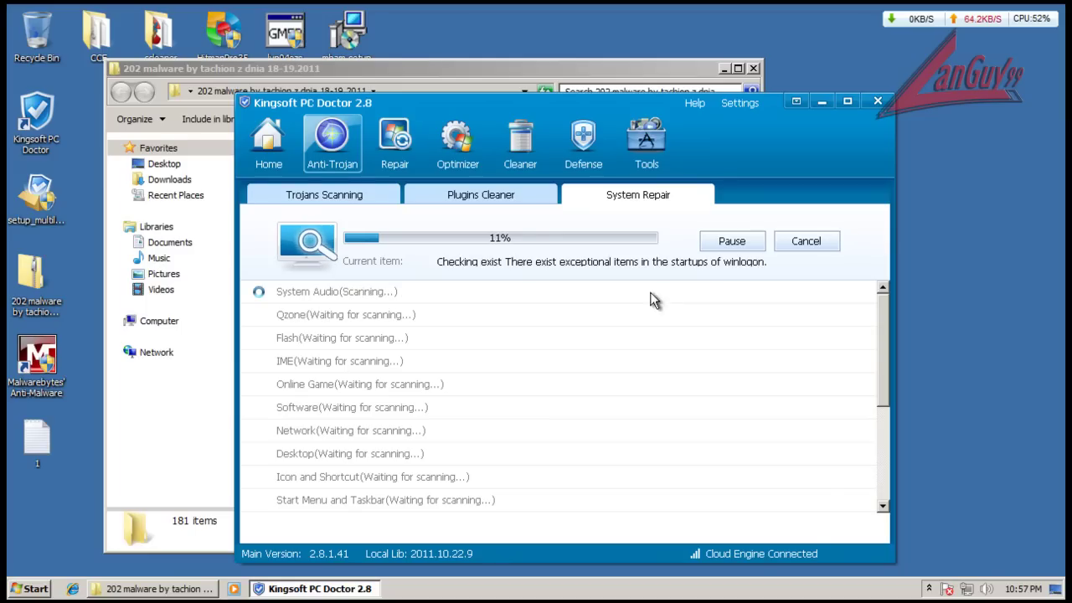
click(337, 195)
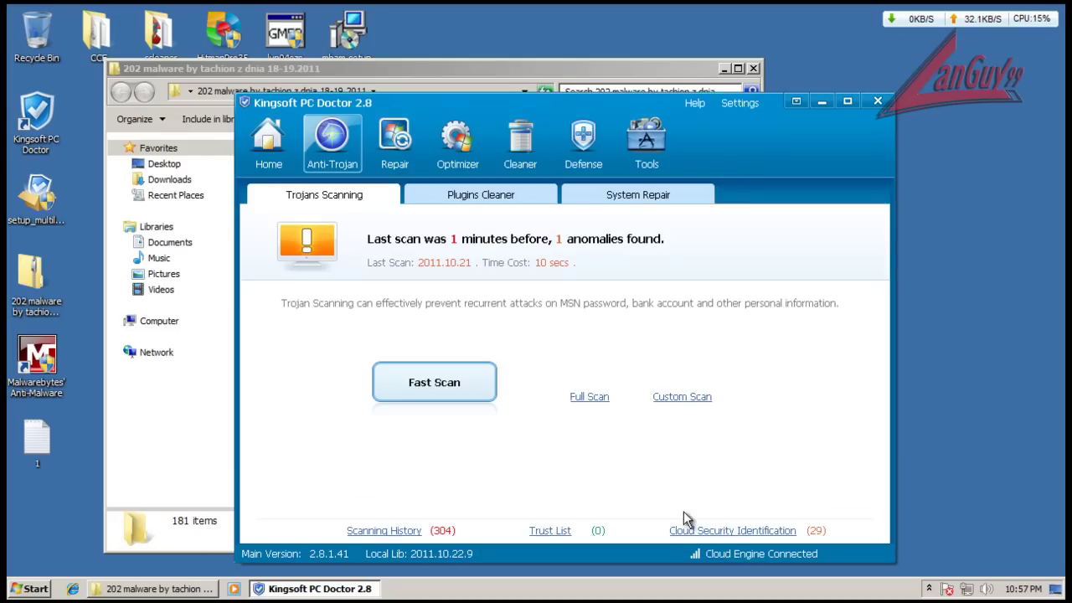
click(712, 530)
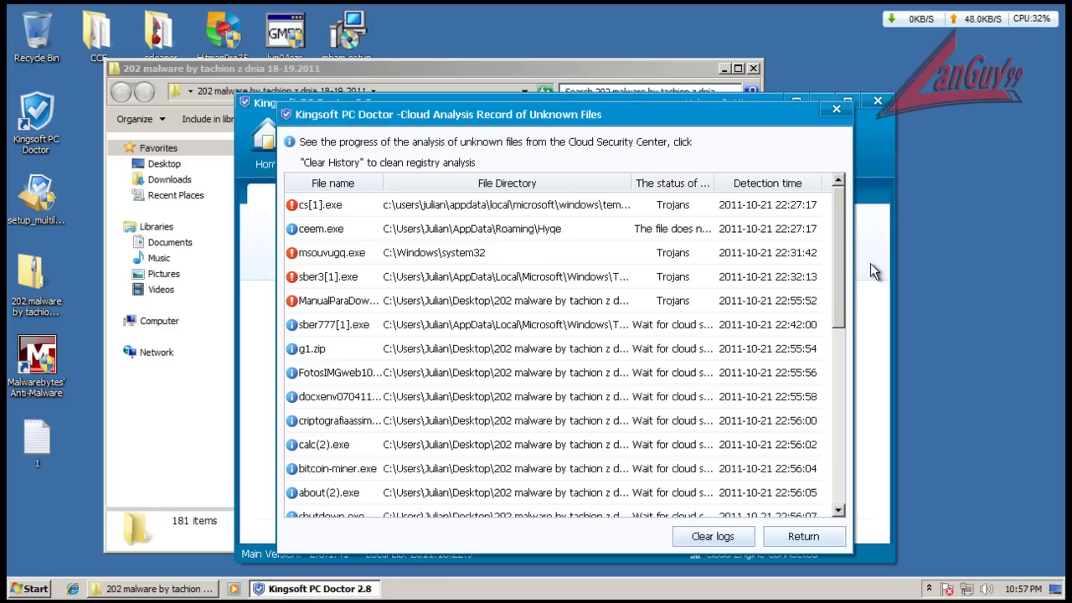
drag(839, 264, 816, 496)
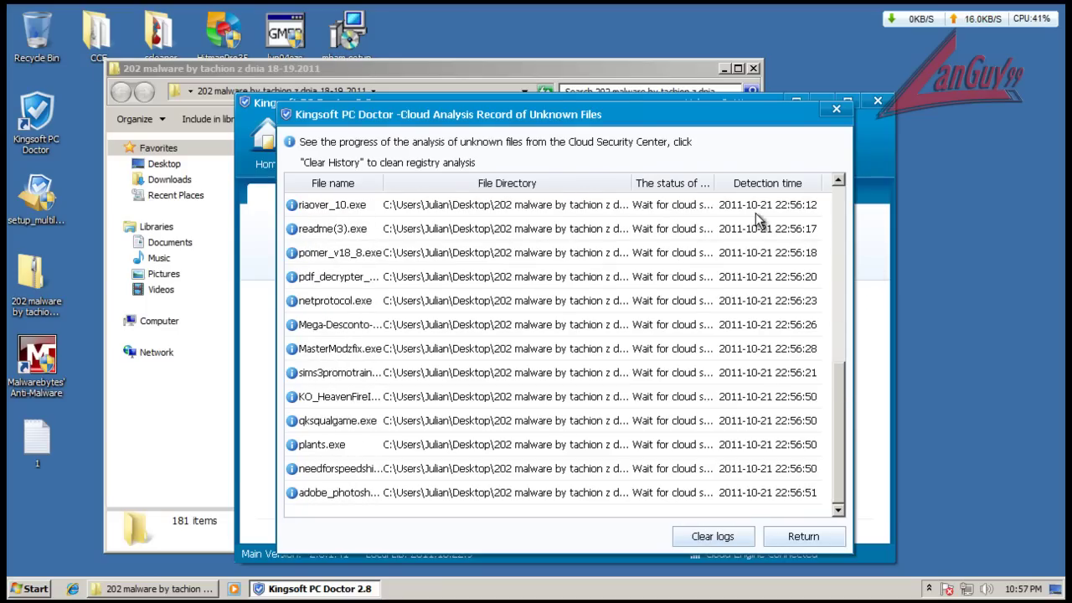
drag(715, 184, 795, 182)
drag(839, 428, 835, 296)
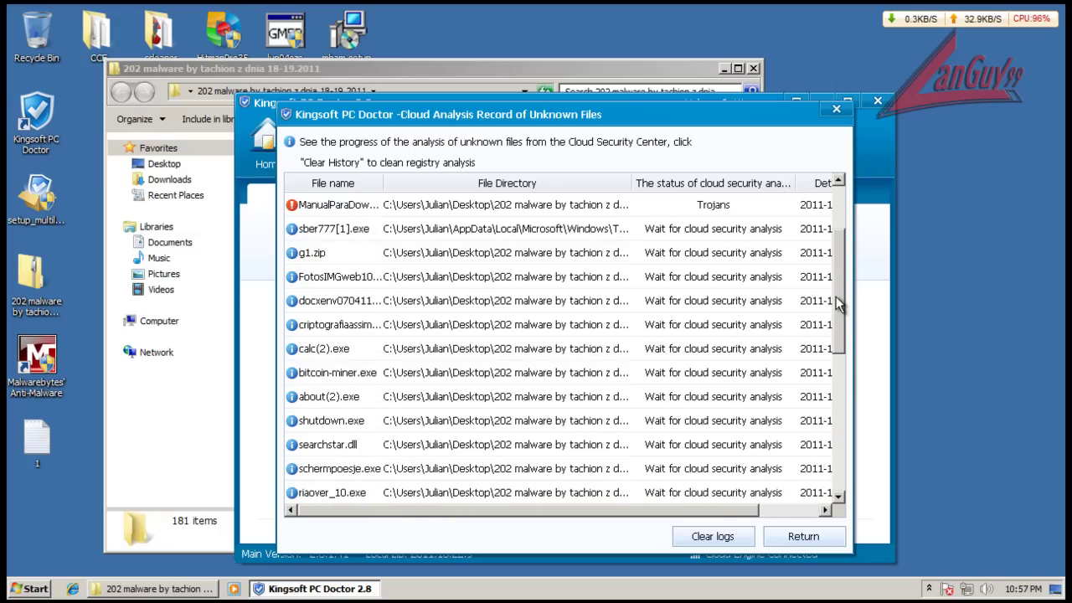
click(719, 231)
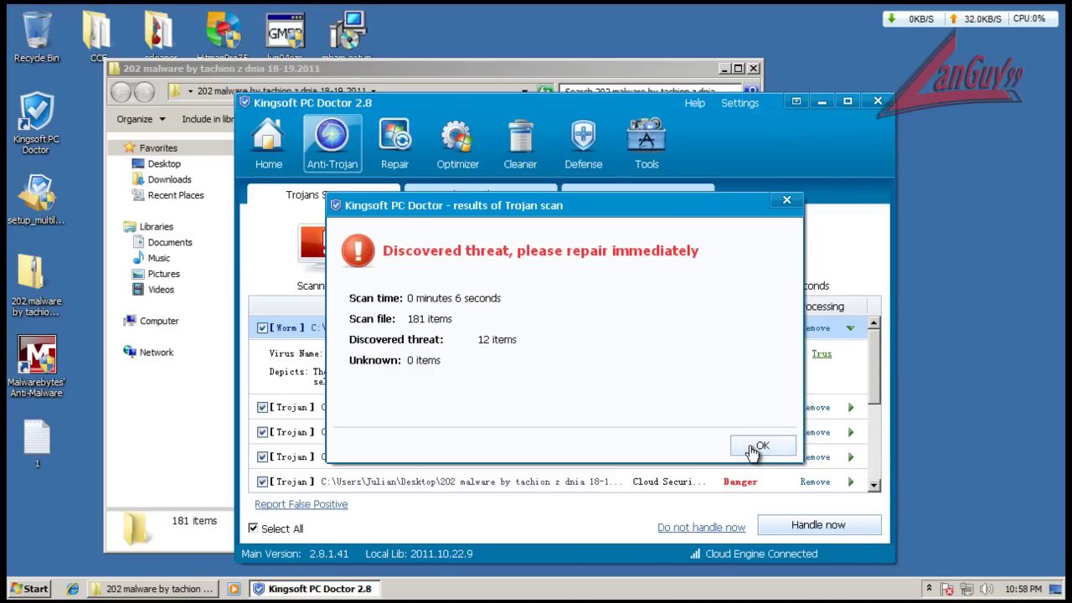
- Dismiss the new scan summary, expand the details of several detected trojans and remove all selected threats
click(756, 446)
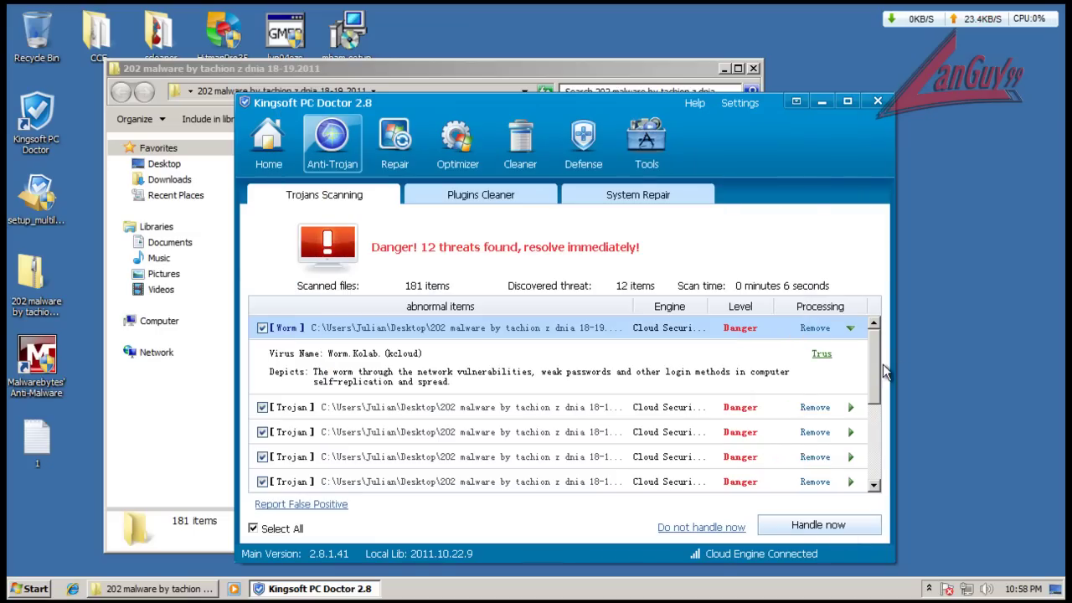
drag(876, 361, 876, 382)
click(435, 363)
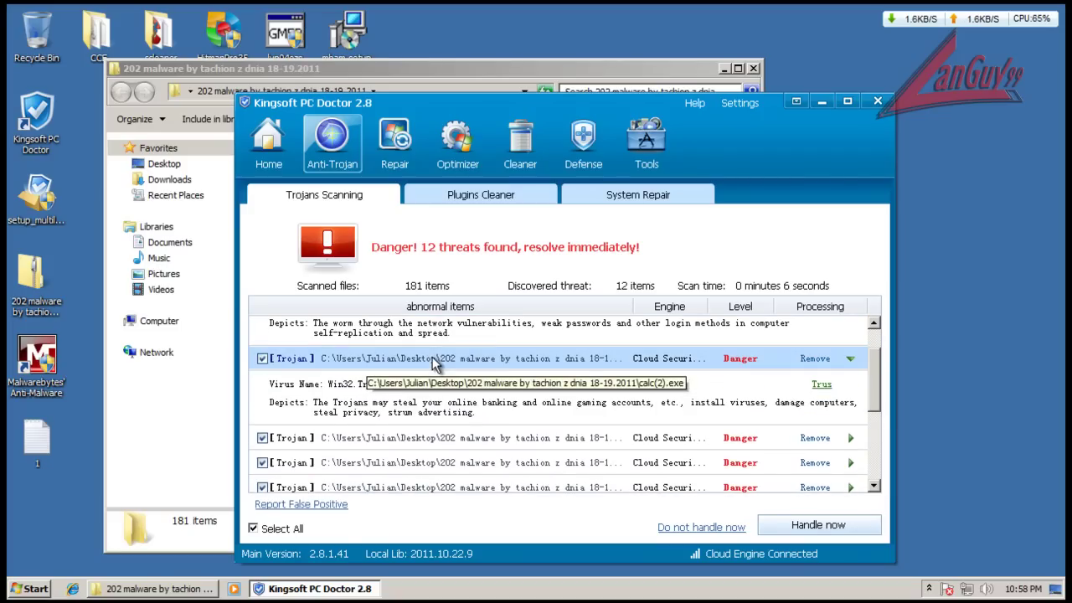
scroll(502, 432, down, 1)
click(494, 411)
click(502, 412)
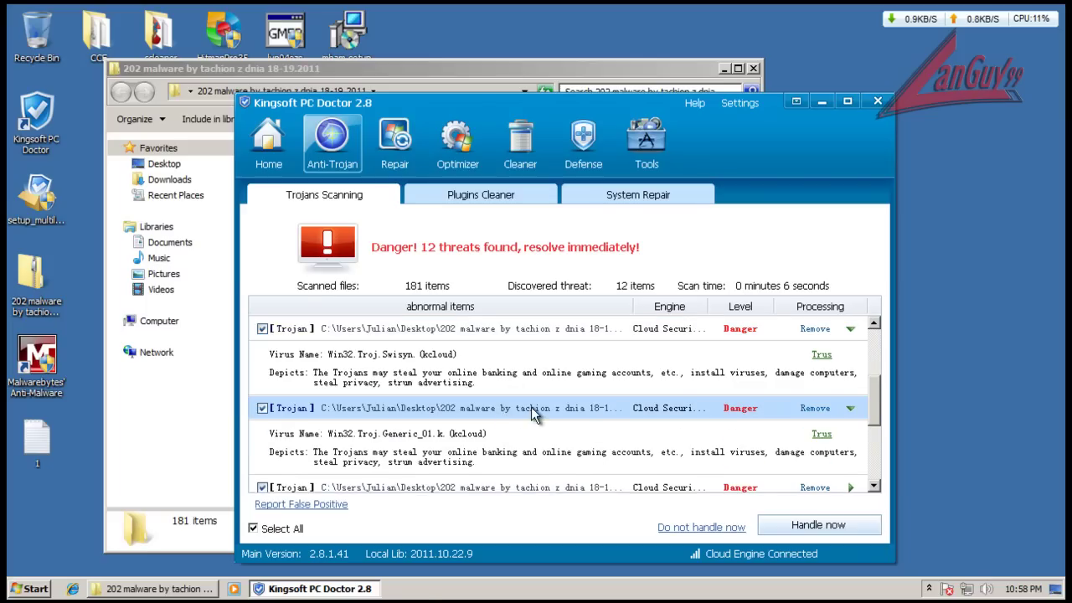
click(516, 408)
click(520, 412)
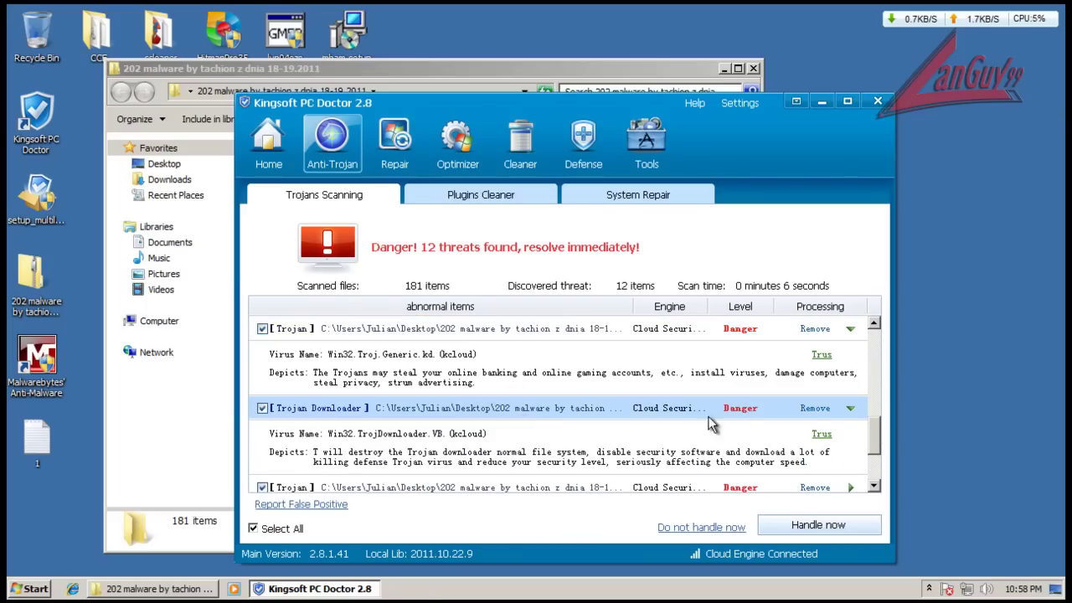
click(819, 524)
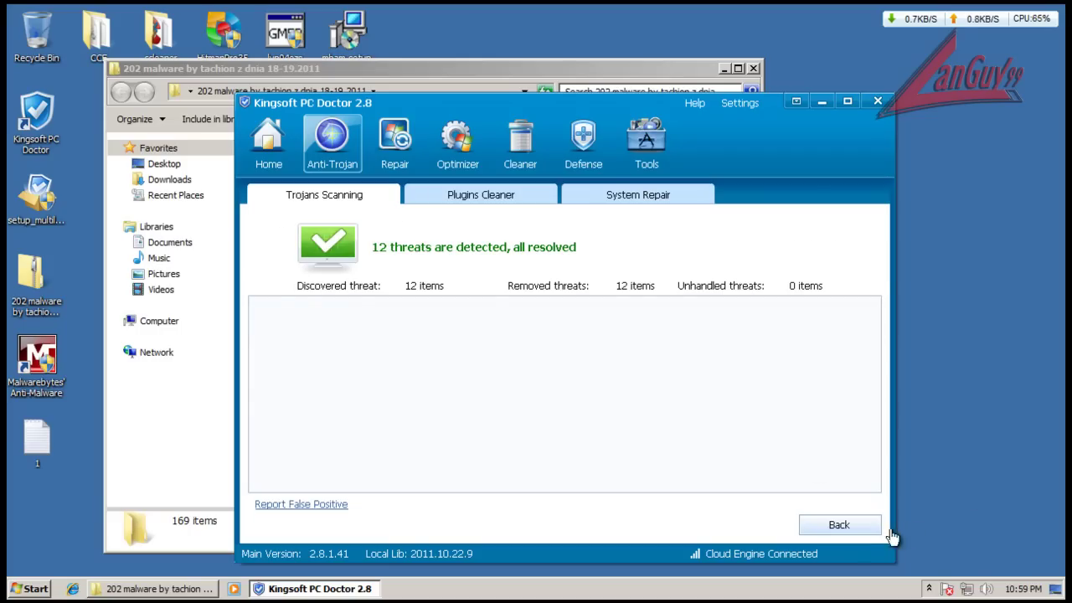
- Go back from the removal results and recheck the cloud analysis verdicts for the unknown files
click(838, 524)
click(732, 529)
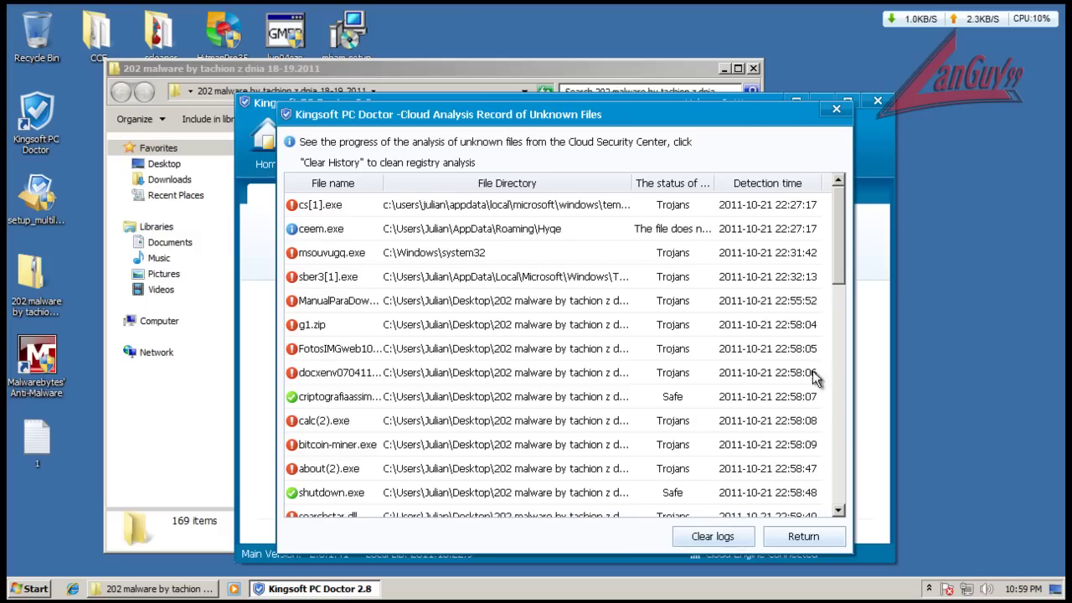
drag(833, 250, 840, 373)
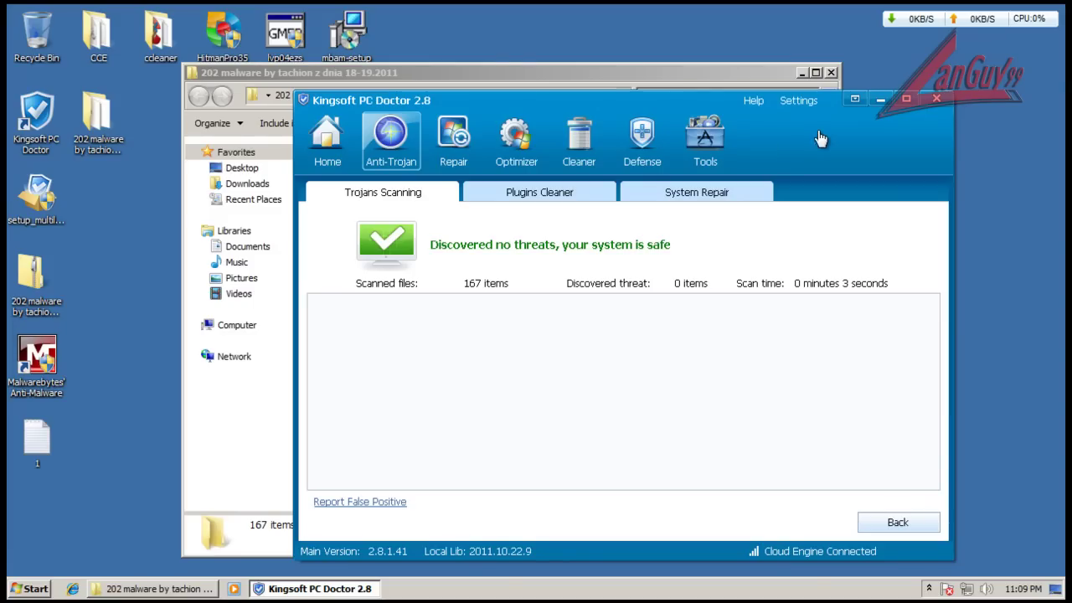
- Exit Kingsoft PC Doctor despite the unprocessed anomalies and check the hidden notification icons
drag(702, 74, 656, 73)
click(855, 149)
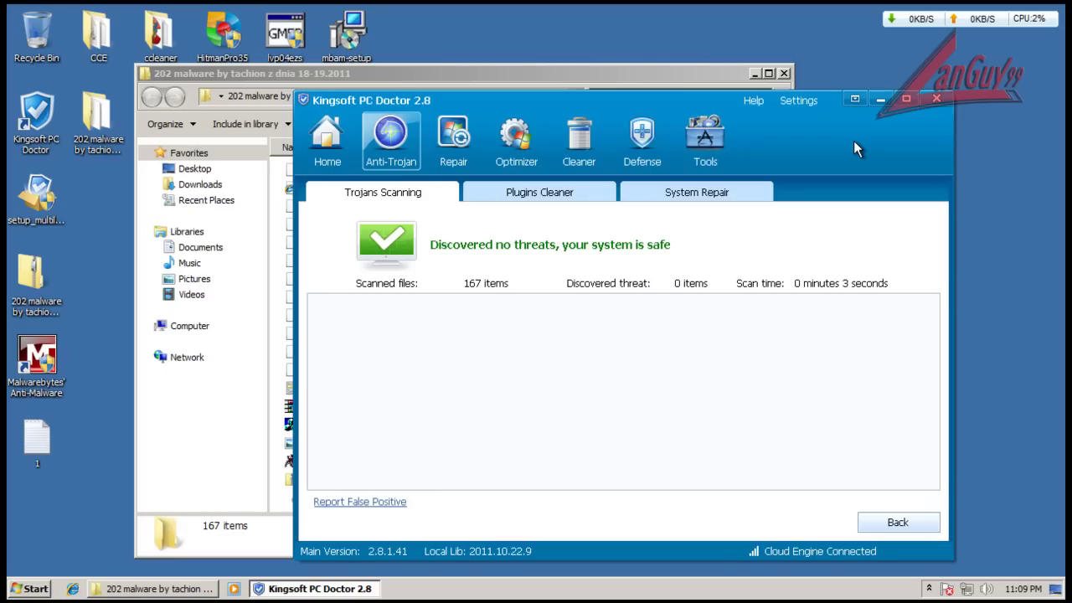
click(936, 99)
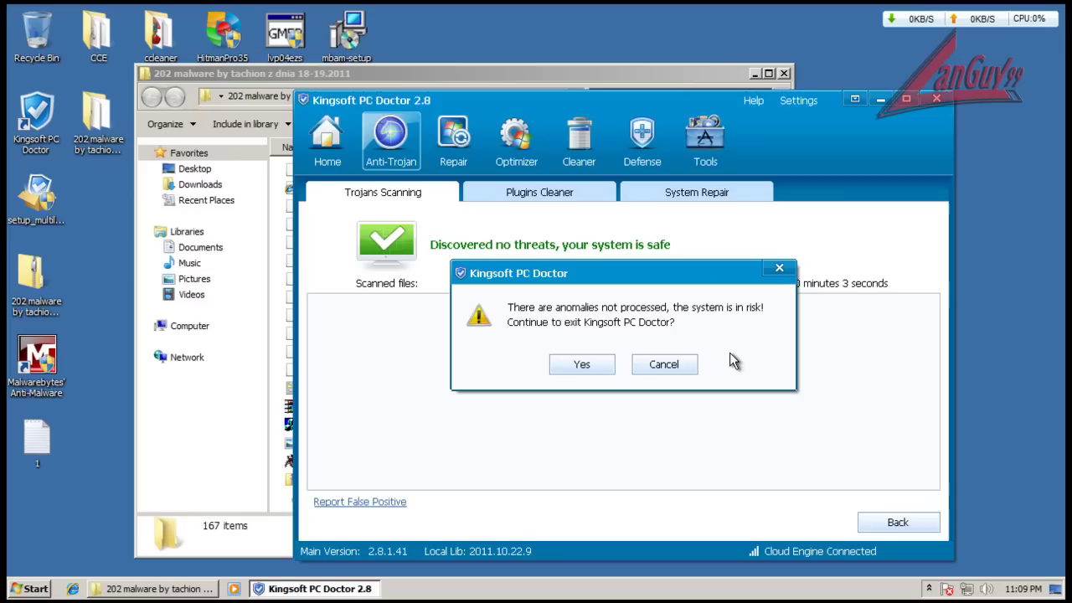
click(582, 368)
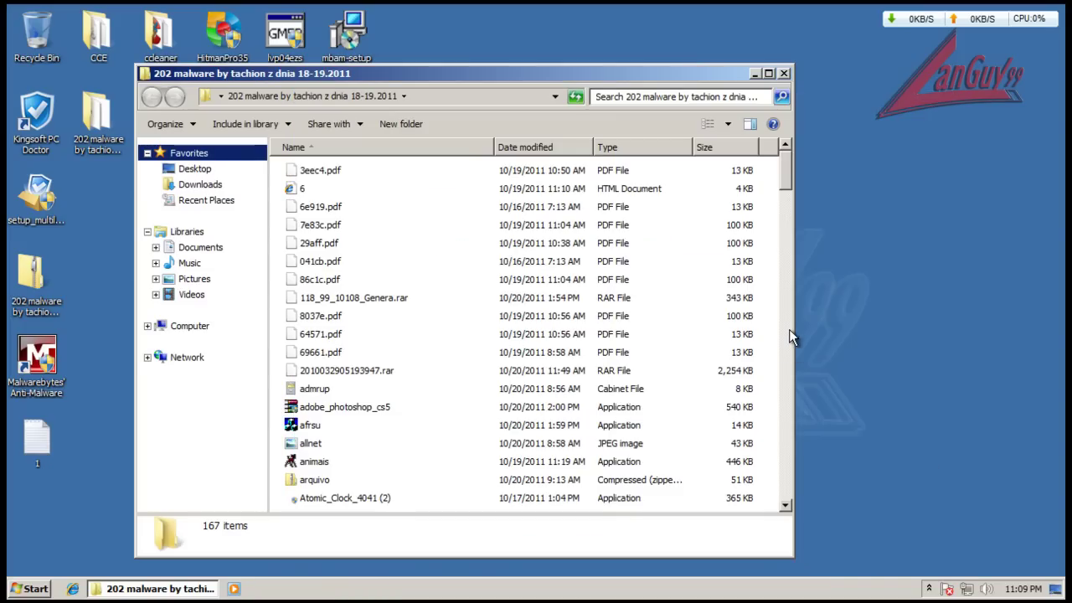
click(928, 589)
click(928, 589)
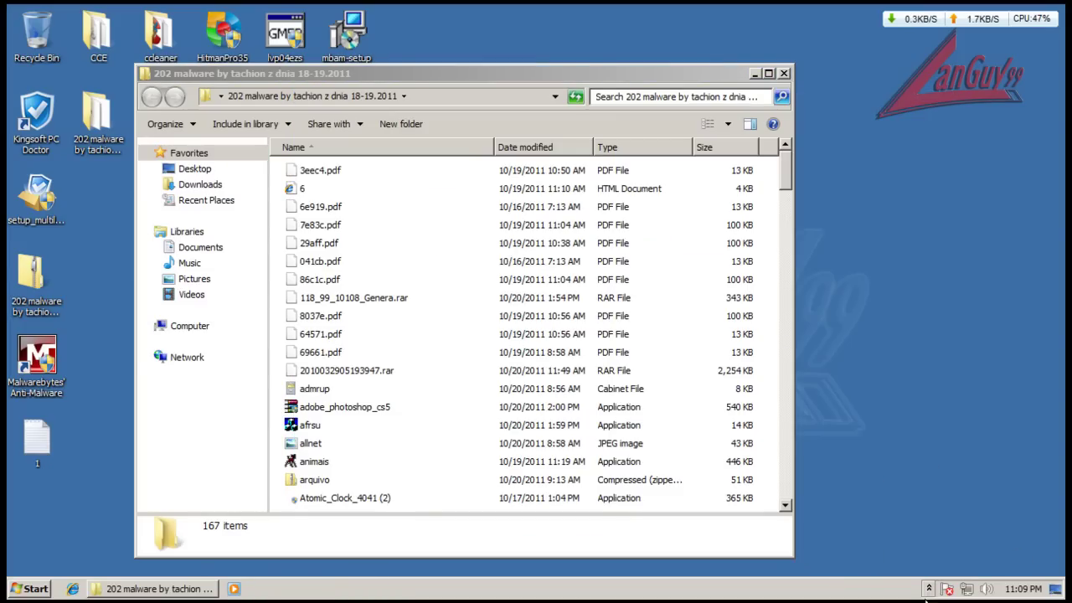
- Calculate the detection rate as (462 - 167) / 462 in Calculator, then clear the result and close it
drag(416, 78, 460, 75)
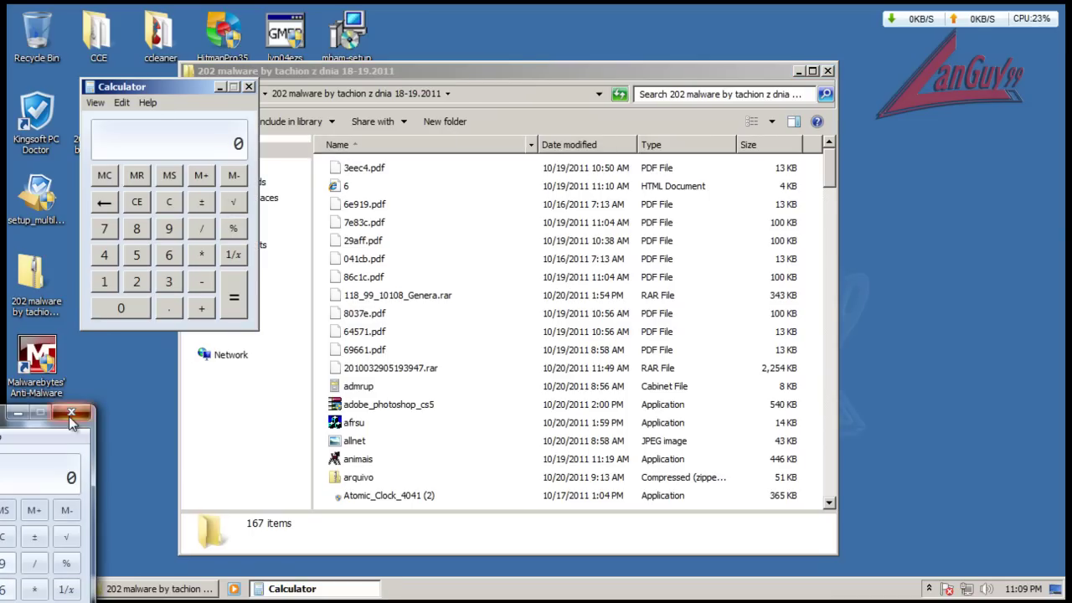
drag(142, 87, 176, 179)
text(462)
key(minus)
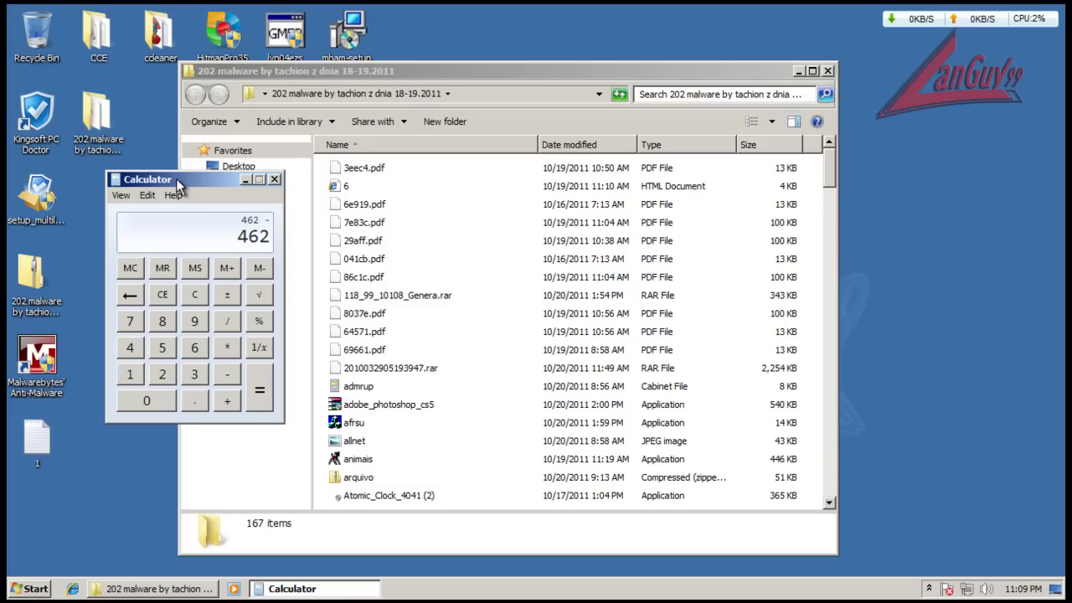
text(167)
key(slash)
text(462)
key(Return)
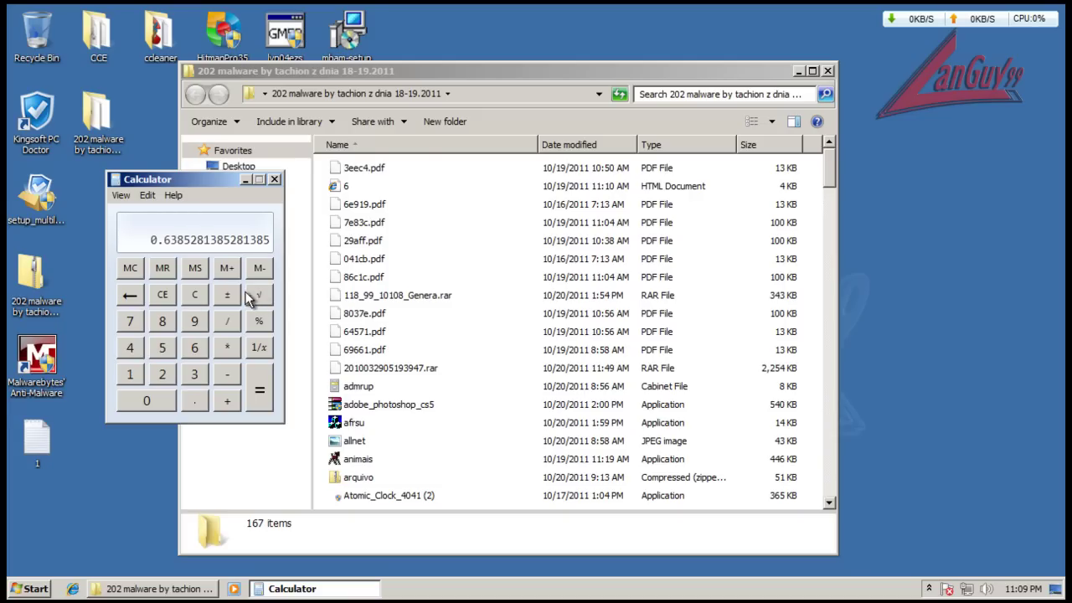
click(202, 296)
click(274, 179)
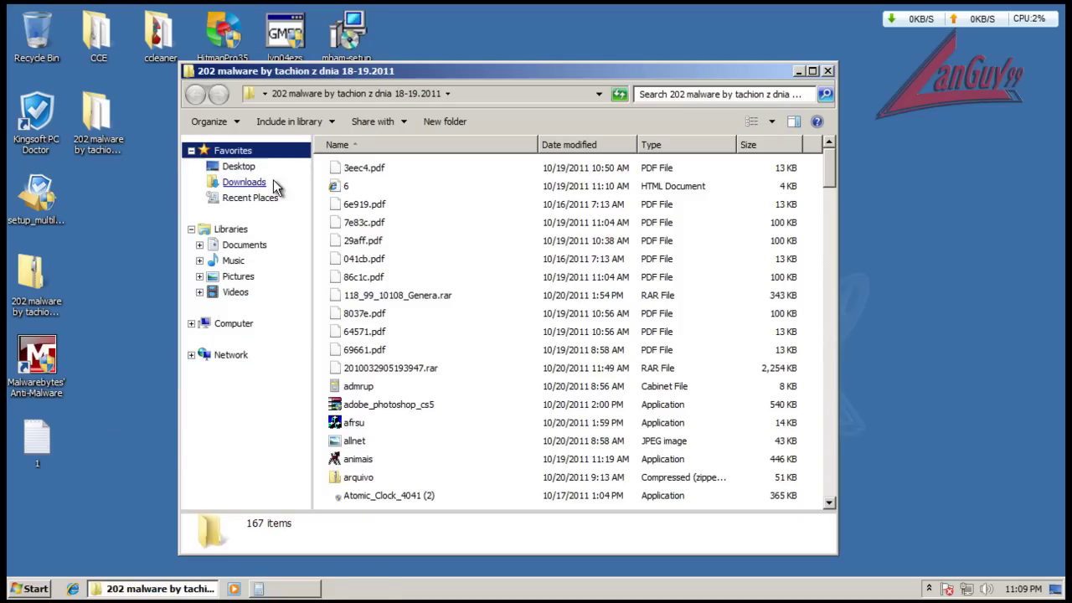
- Move the malware folder window aside and check the hidden notification icons again
drag(439, 69, 524, 72)
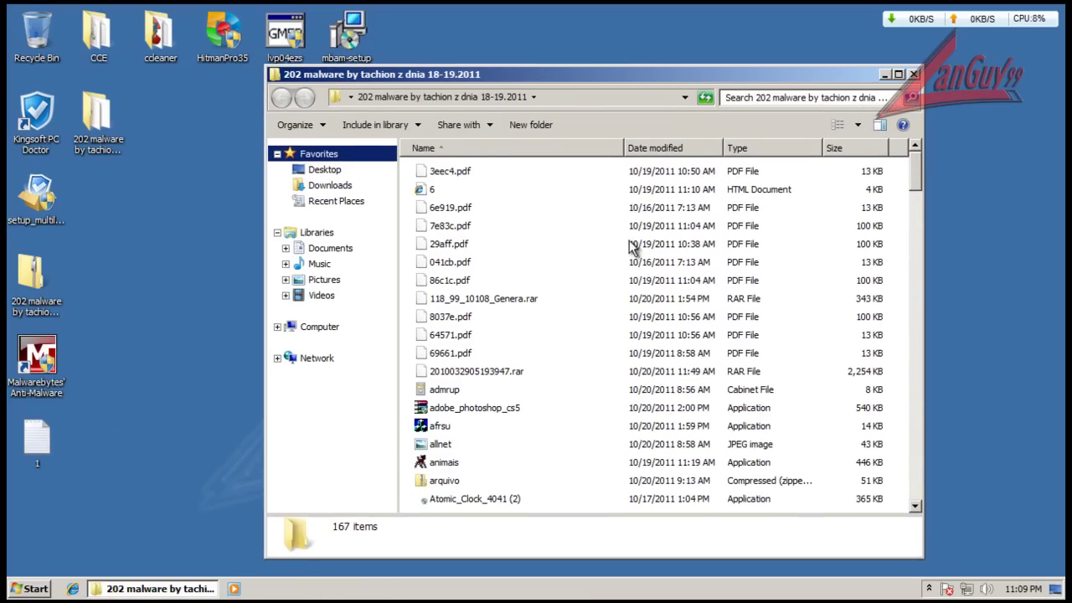
click(927, 588)
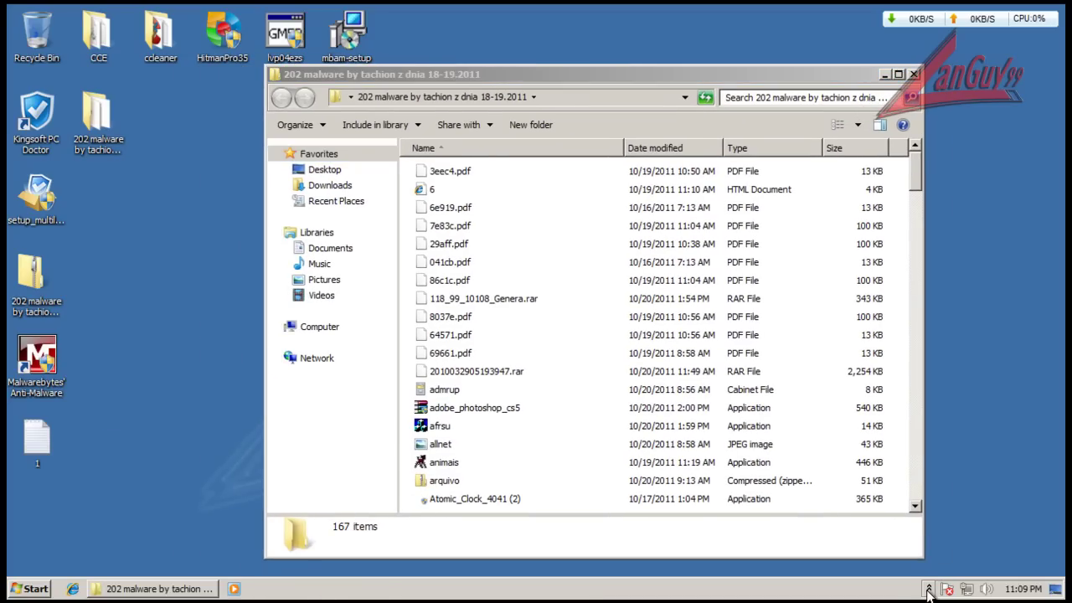
click(926, 589)
- Run the leftover sample "animais" from the malware folder and play one round, confirming "Gato" as the chosen animal
click(604, 394)
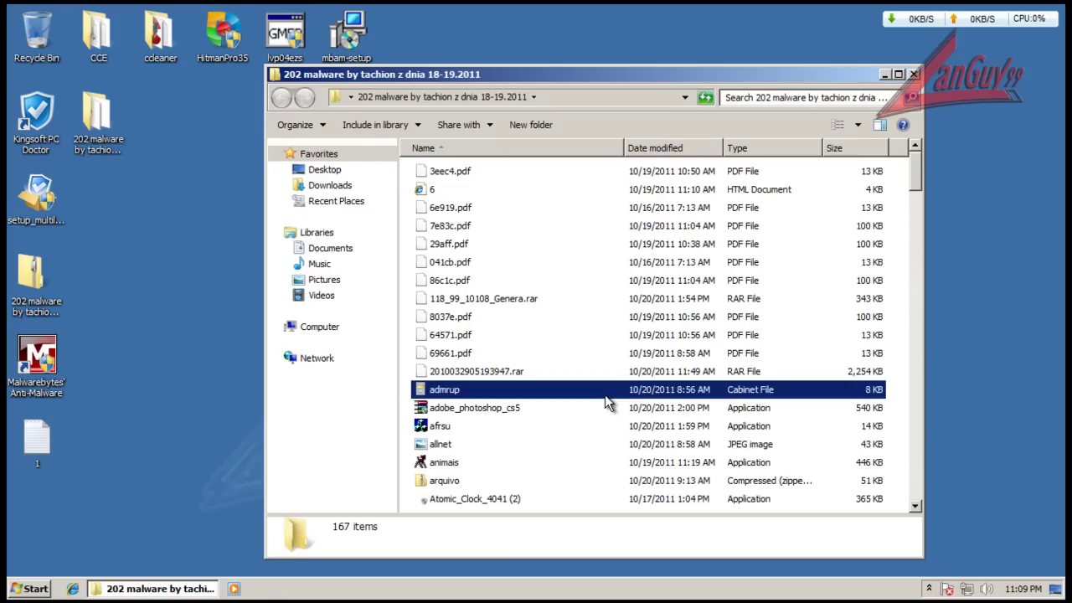
mouse_move(918, 176)
mouse_down()
mouse_move(921, 198)
mouse_move(921, 186)
mouse_up()
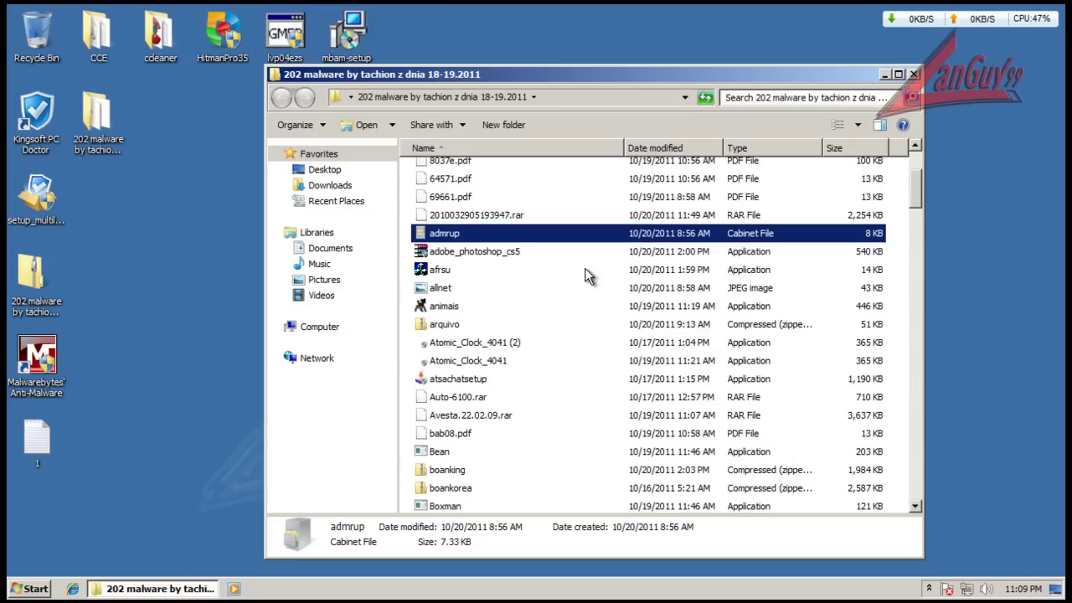
double_click(452, 306)
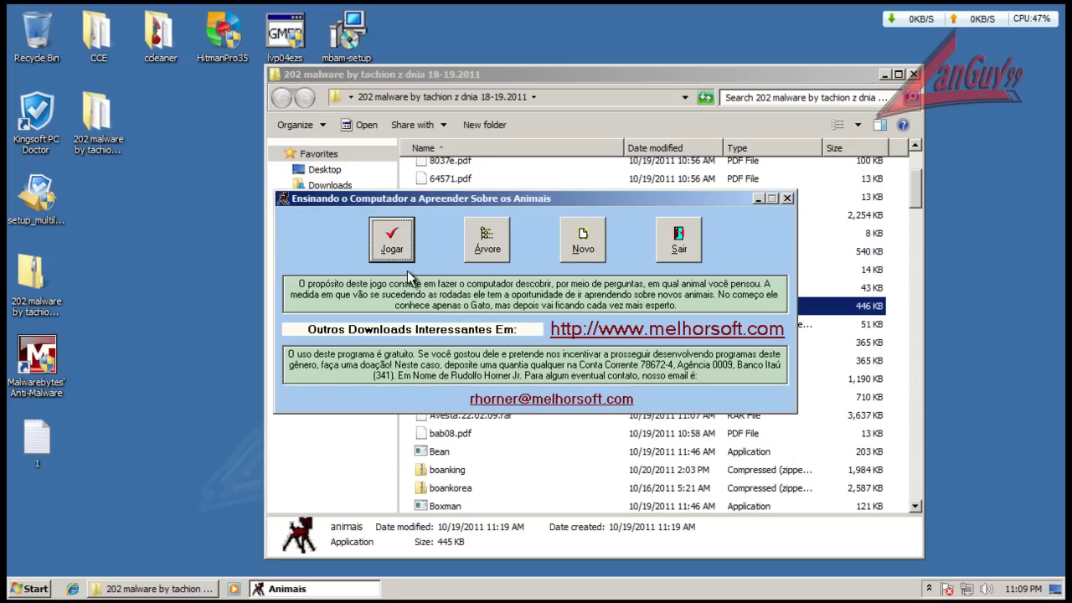
click(393, 237)
click(542, 408)
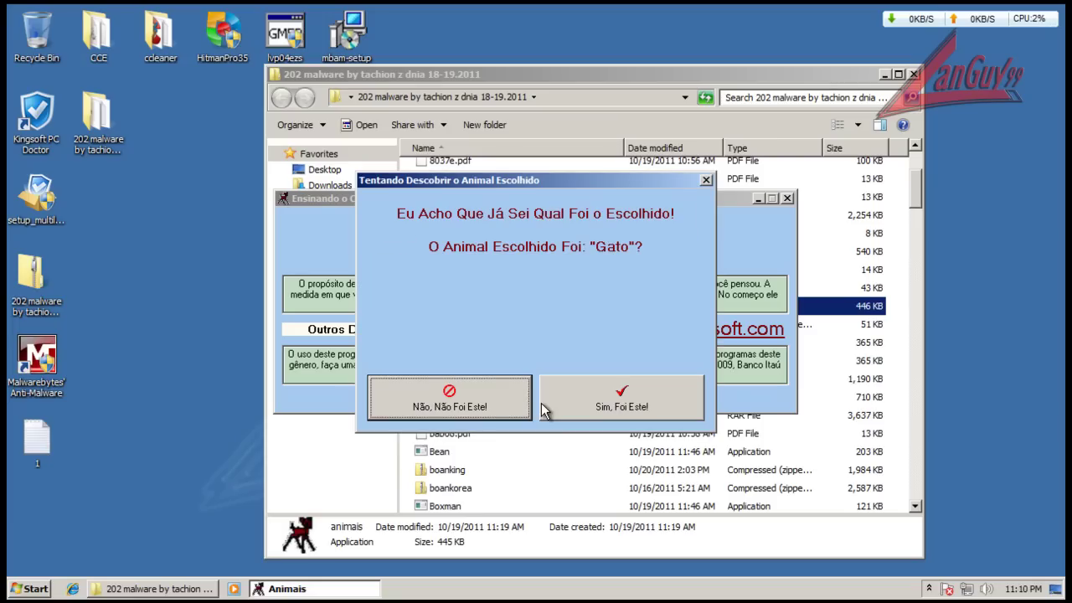
click(581, 406)
click(581, 407)
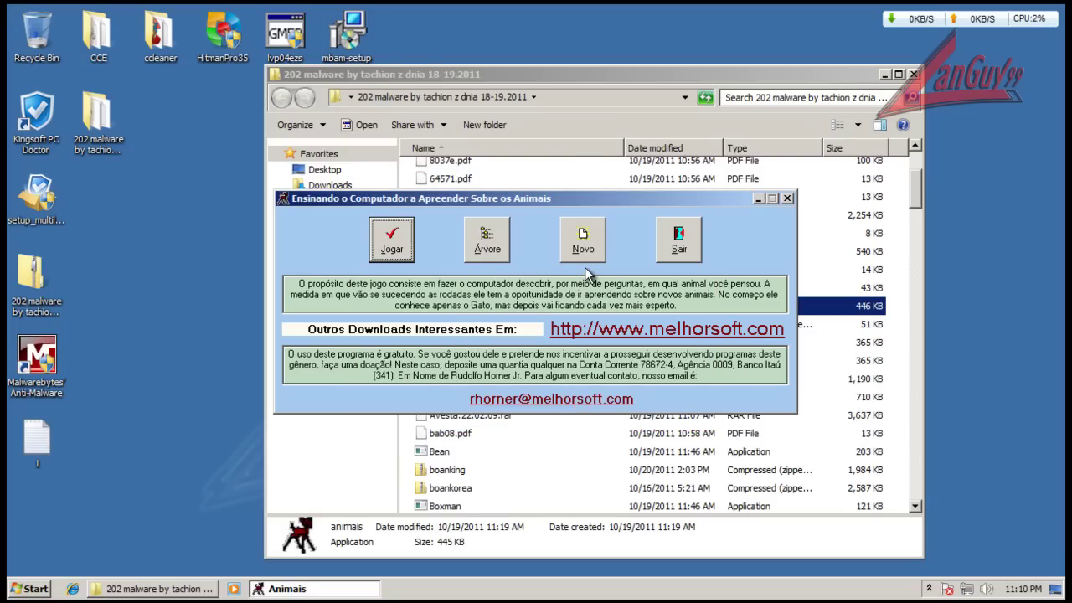
- View the animal game's learning tree, then close the tree and the game
click(502, 254)
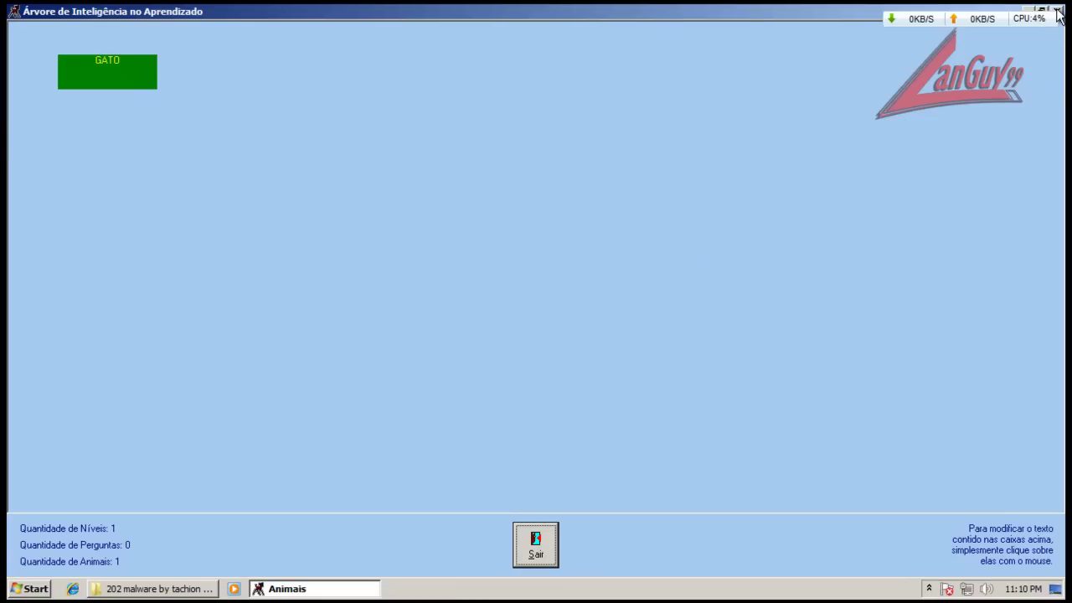
click(1058, 12)
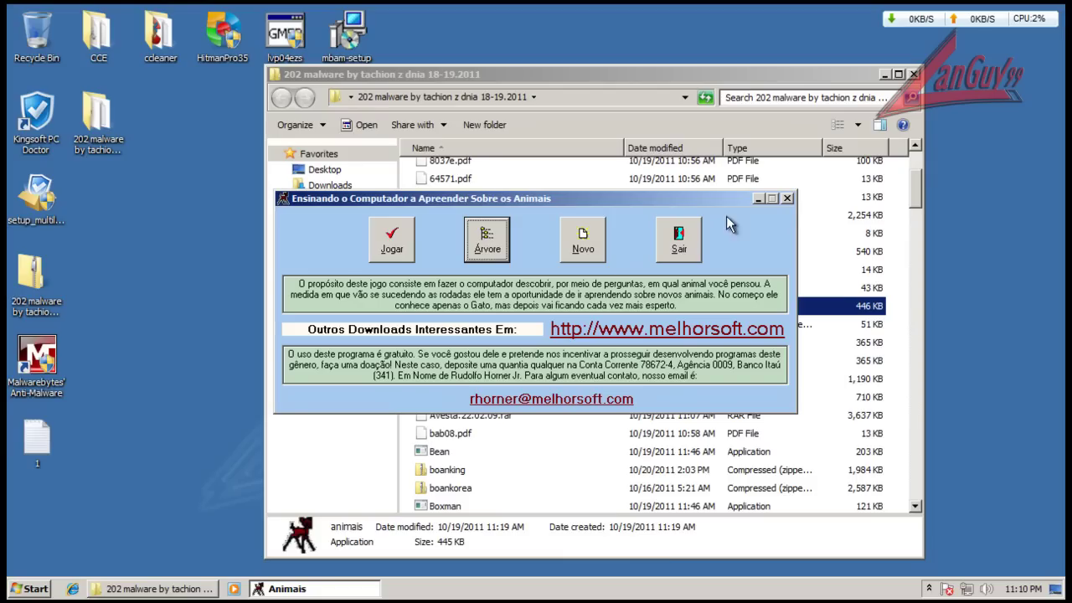
click(787, 200)
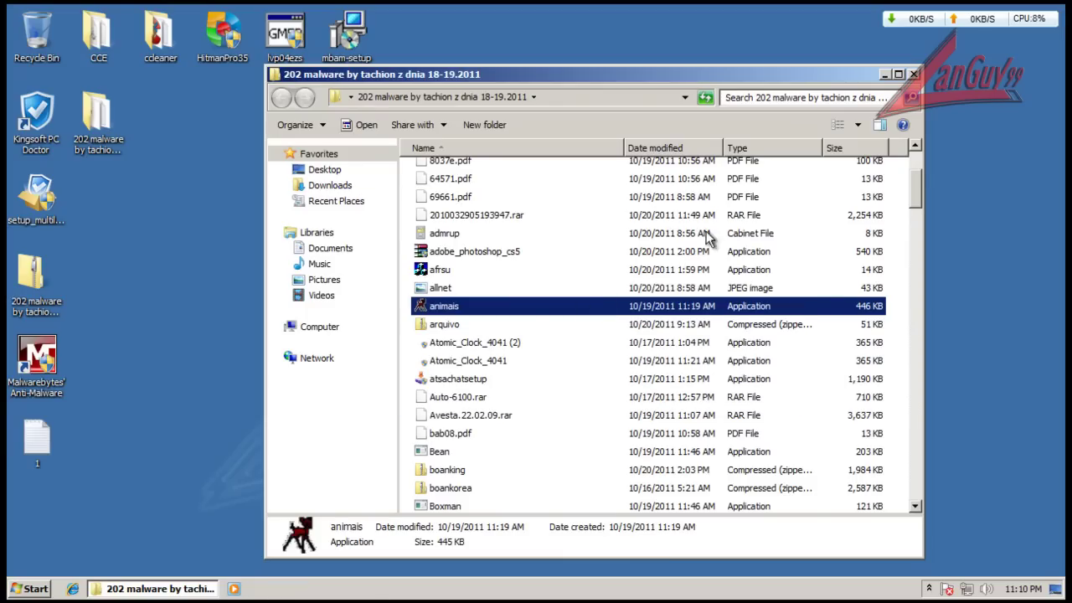
- Run the sample "Atomic_Clock_4041 (2)" with permission to make changes, check the hidden notification icons, and accept the Quick Installation of the Whitesmoke Toolbar
click(452, 343)
double_click(453, 344)
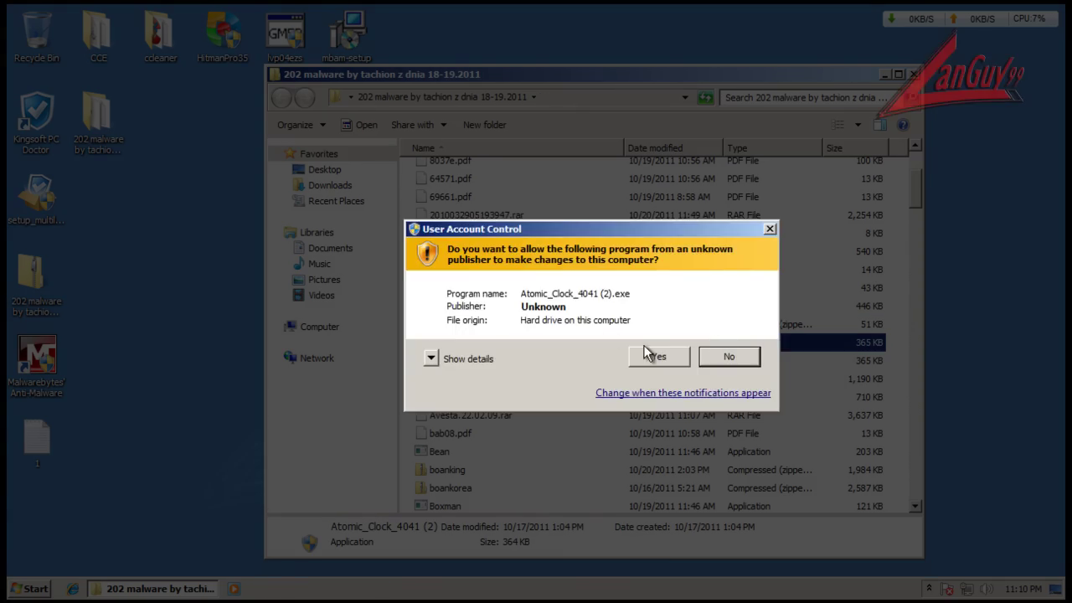
click(658, 360)
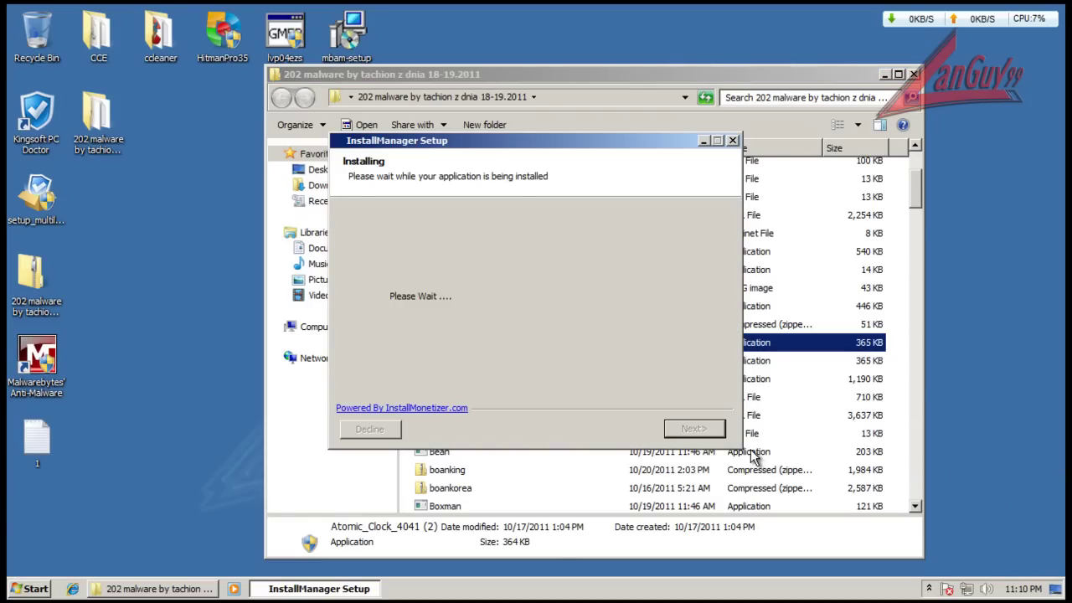
click(927, 588)
click(927, 589)
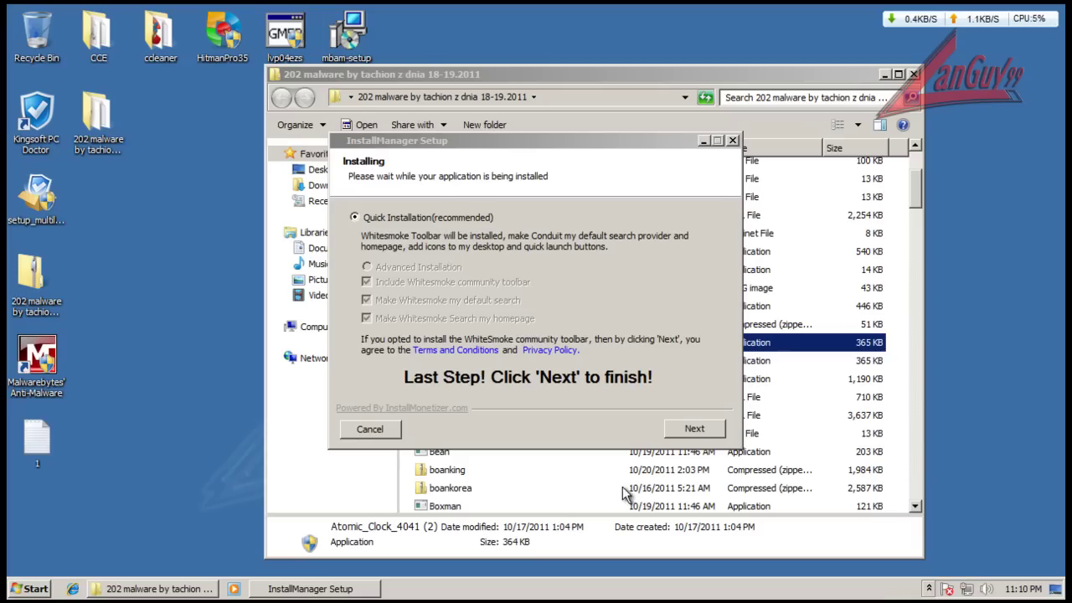
click(722, 430)
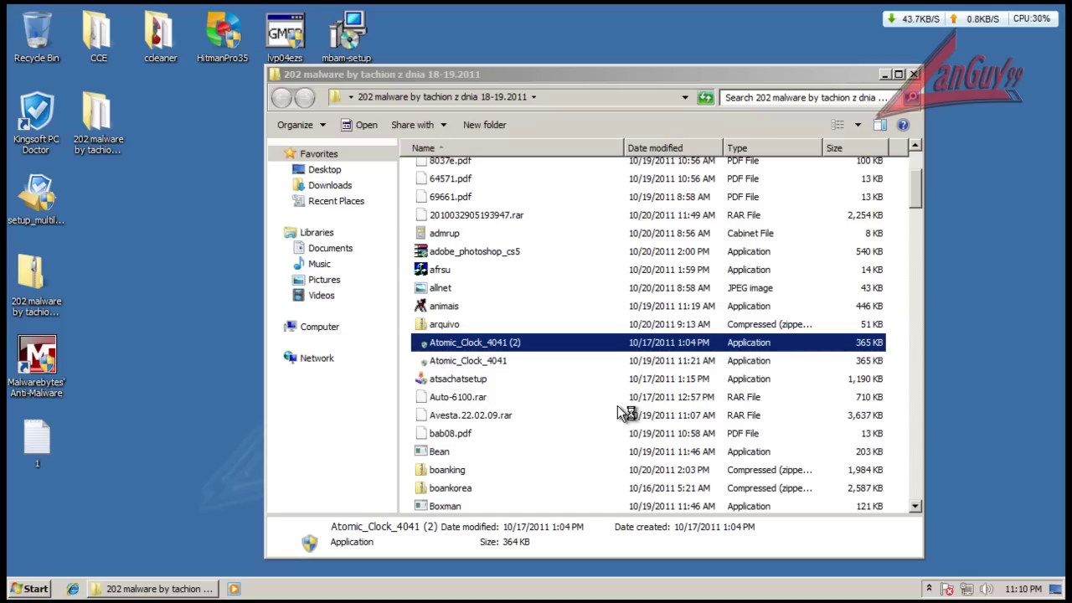
- Disallow the boot entry change made by "whitesmoke 2011.lnk" in the Kingsoft PC Doctor alert
click(914, 507)
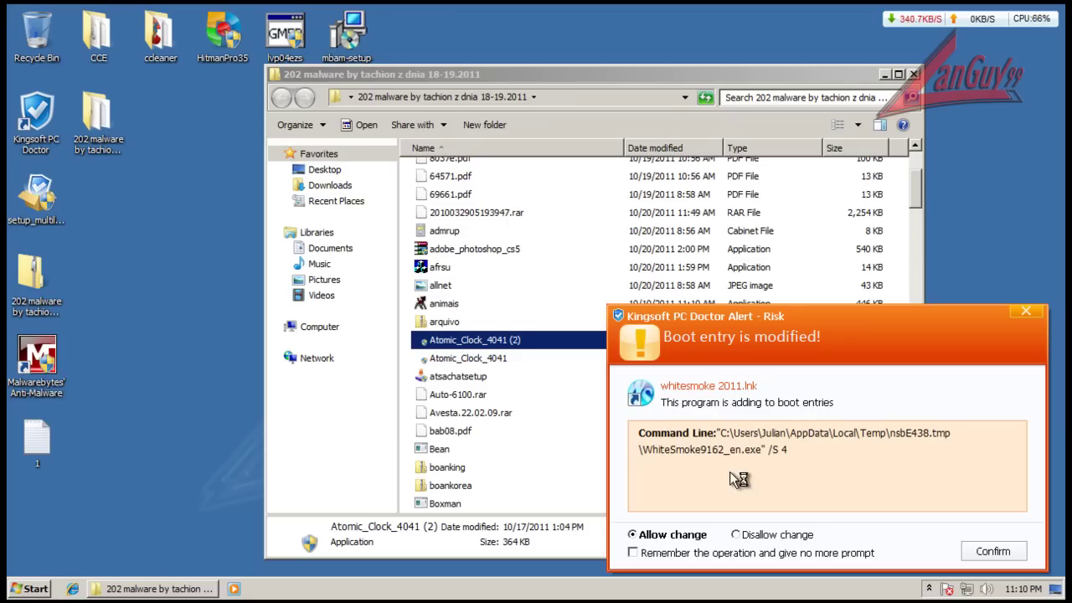
click(737, 534)
click(988, 553)
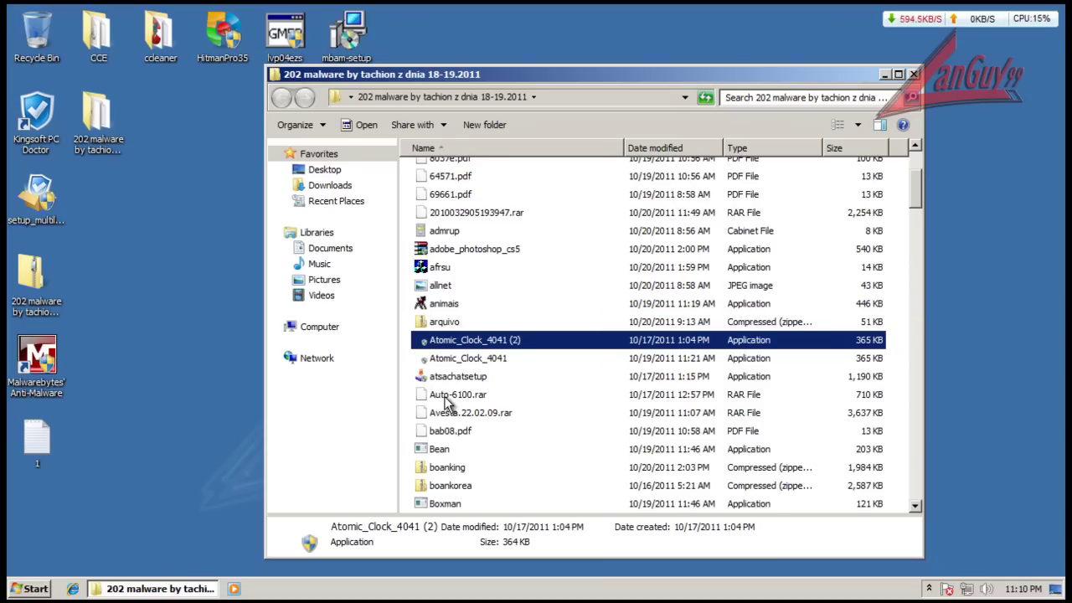
- Select the sample "atsachatsetup" and disallow the change of the IE homepage to search.conduit.com
click(462, 379)
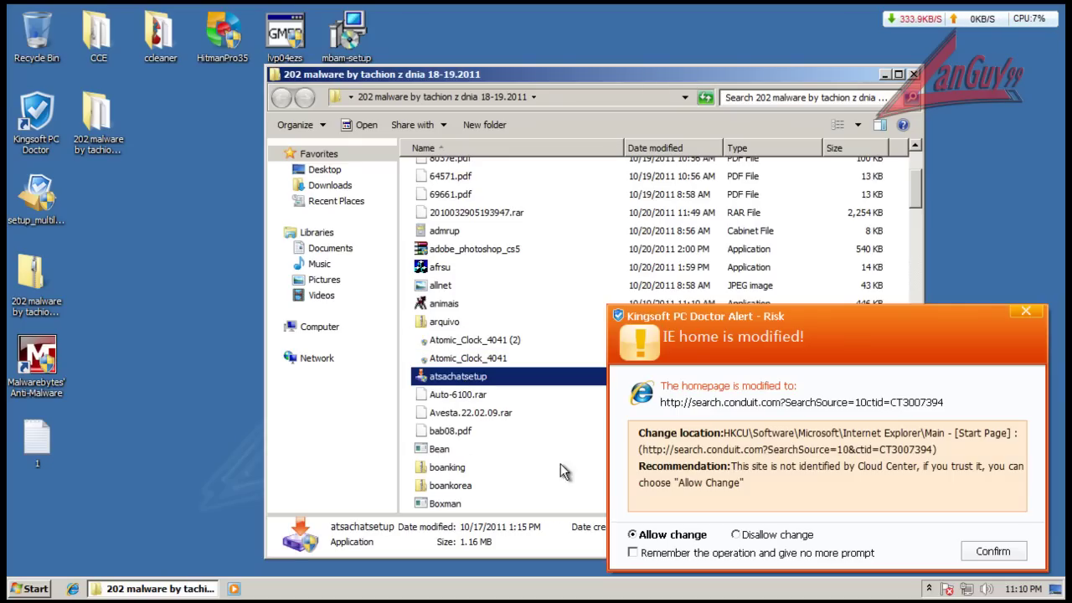
click(953, 457)
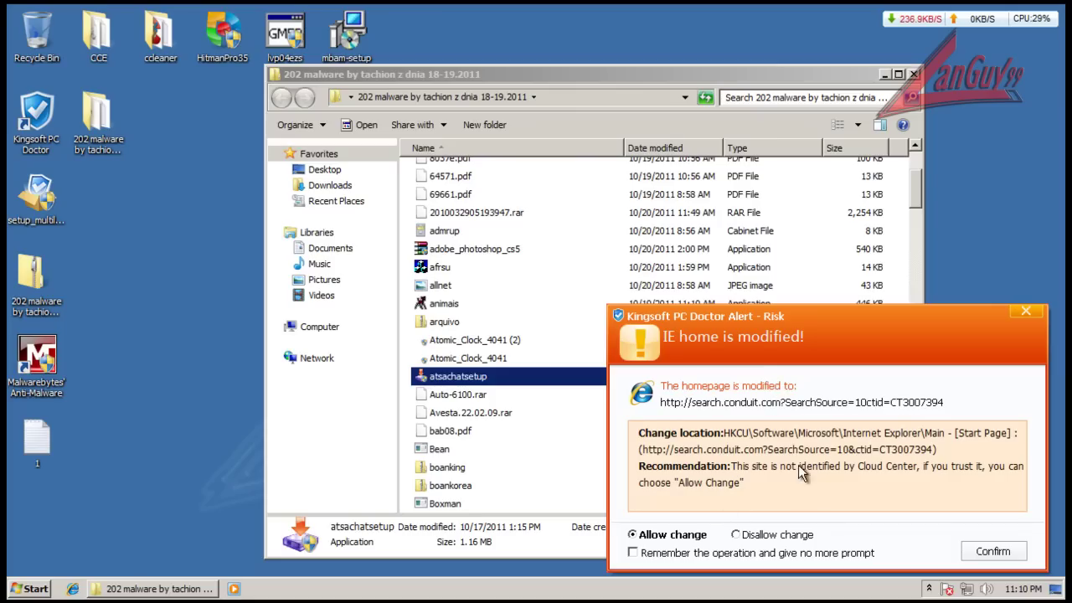
click(736, 534)
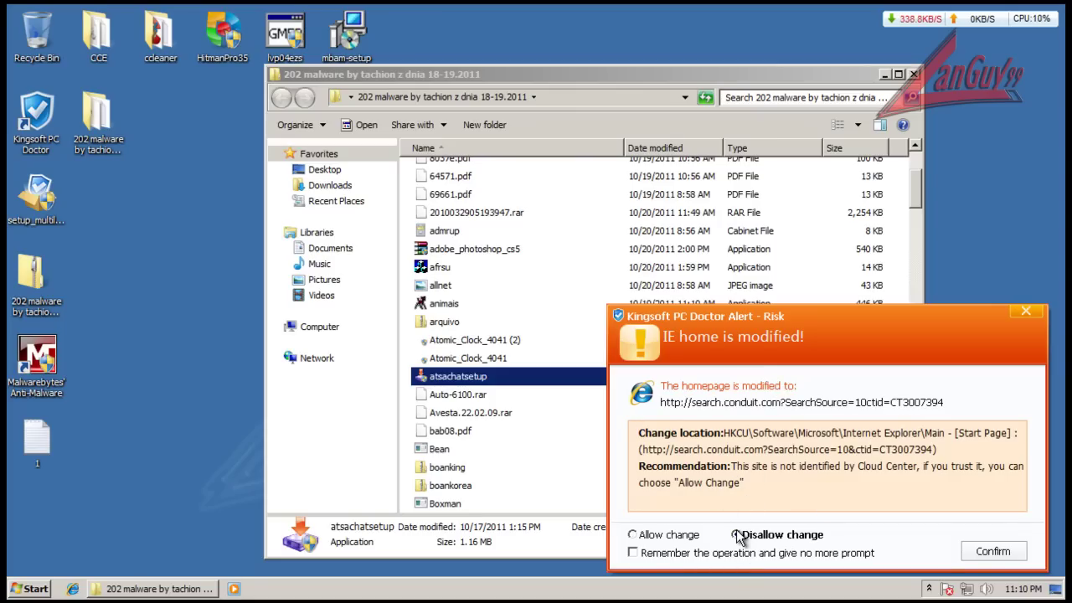
click(979, 556)
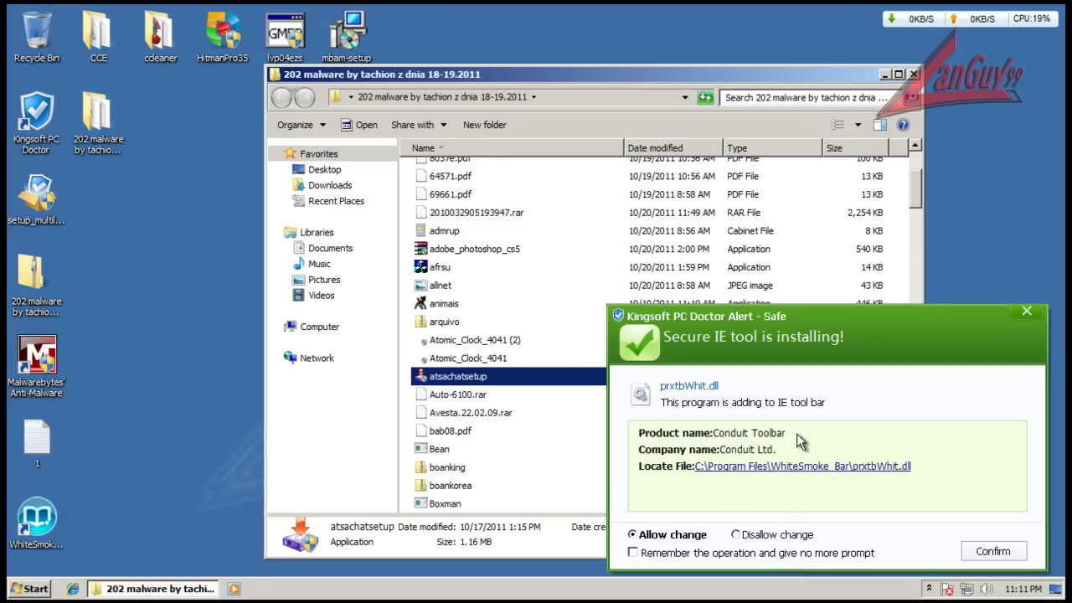
- Disallow the Conduit Toolbar installation in IE and the boot entry for "launch whitesmoketranslator.lnk"
click(736, 535)
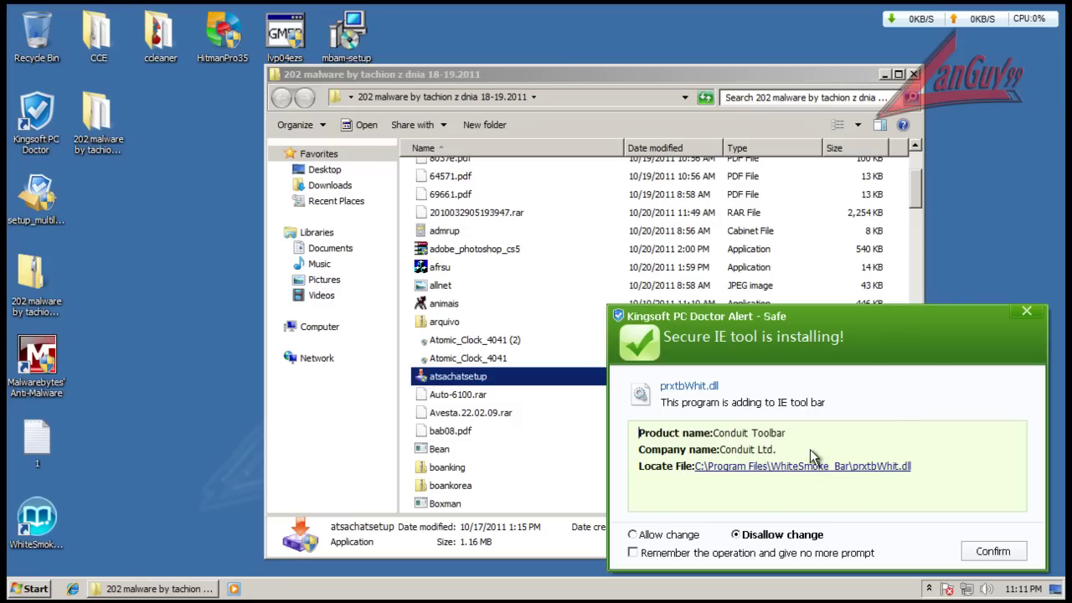
click(993, 553)
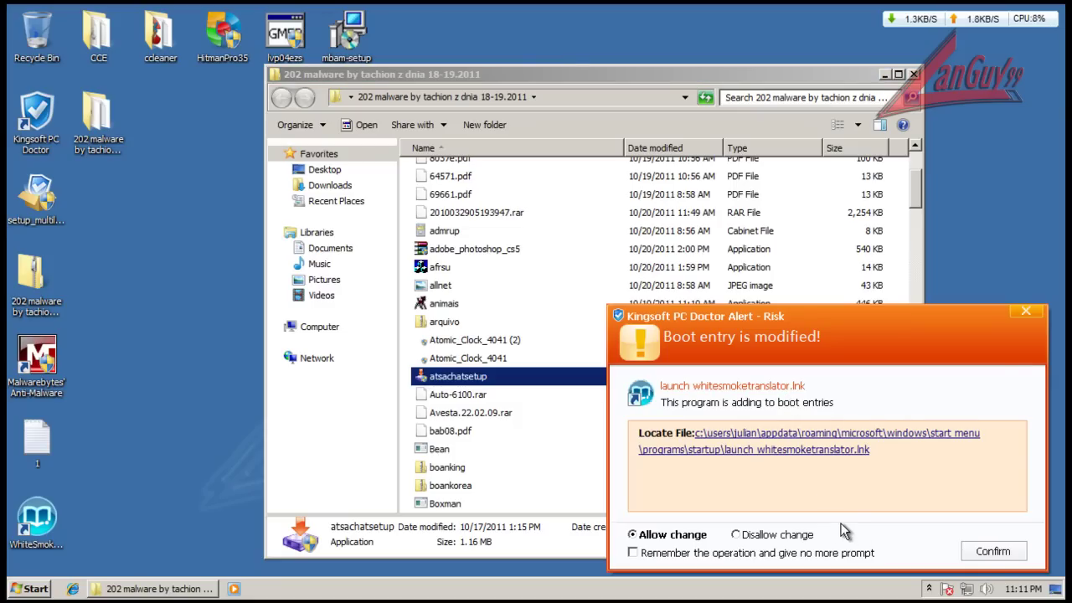
click(742, 536)
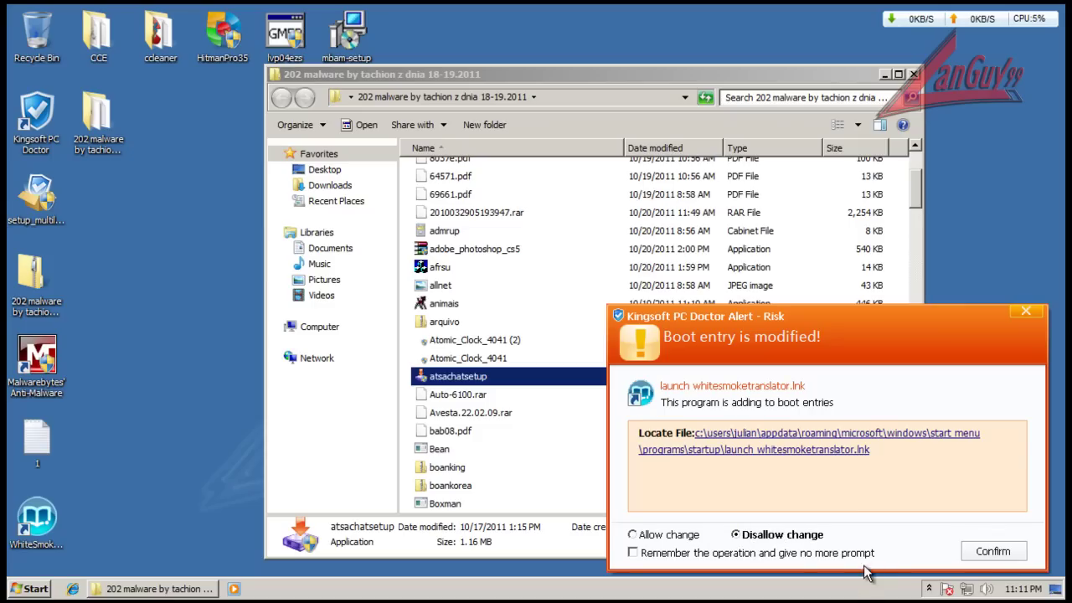
click(992, 551)
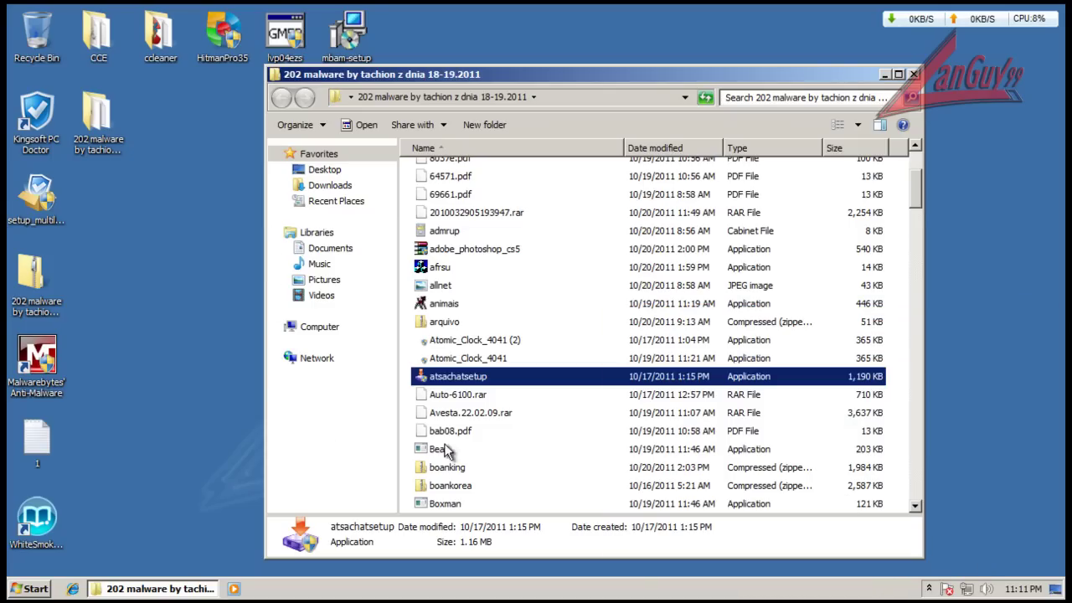
- Check the installed programs list for the WhiteSmokeTranslator folder and its contents, then return to the malware folder
click(42, 590)
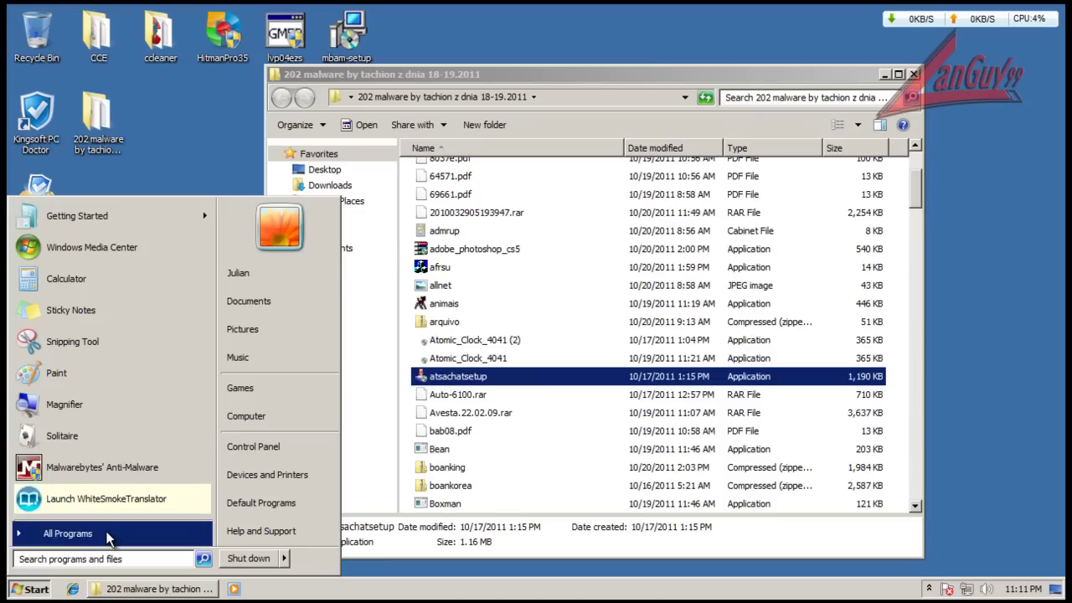
click(76, 532)
click(138, 443)
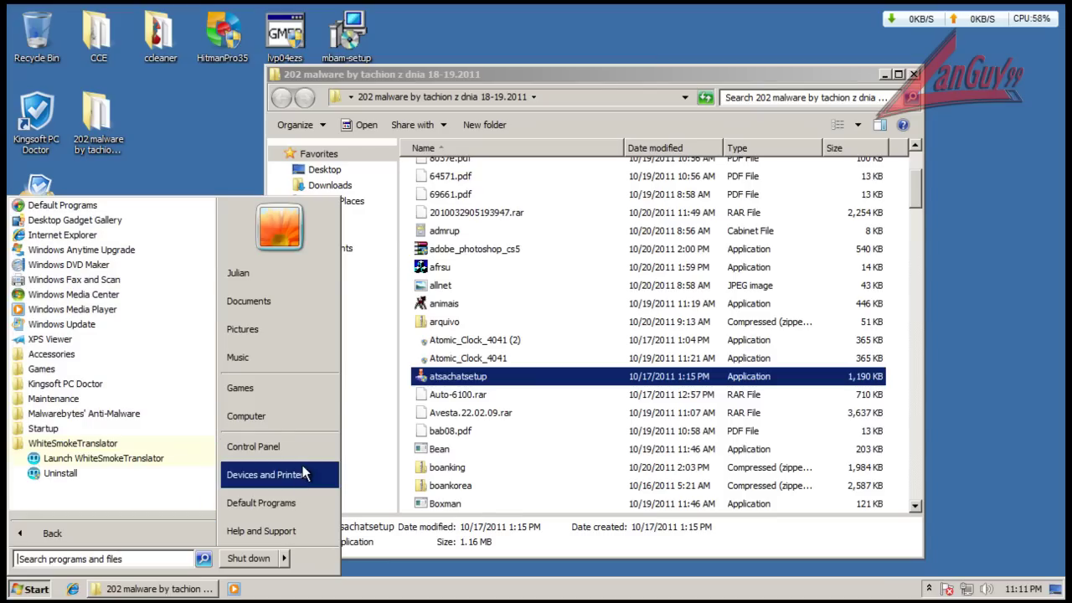
click(651, 76)
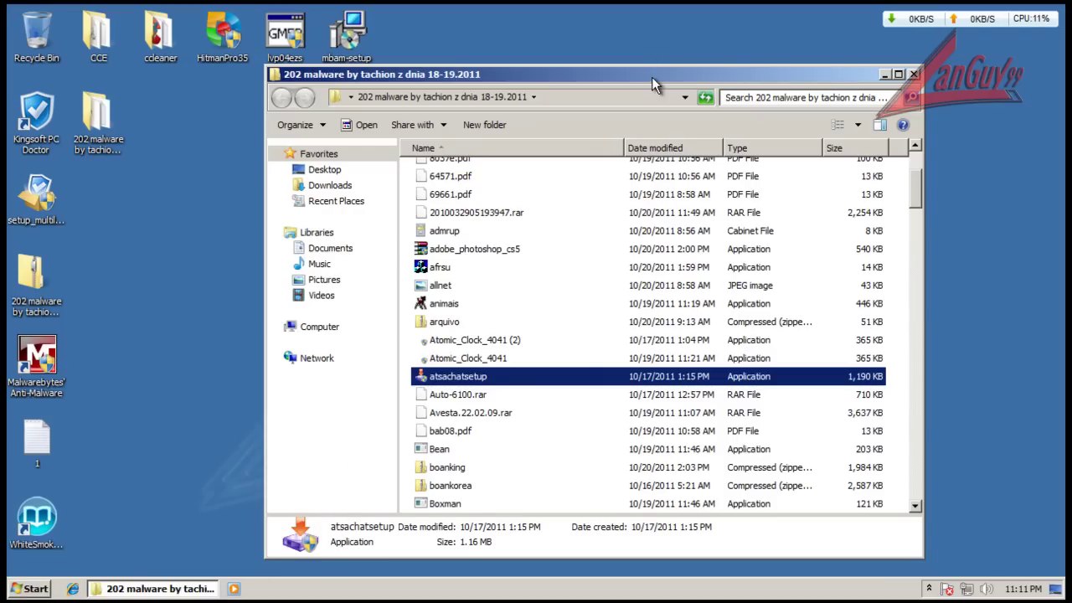
- Run the sample "Bean" from the malware folder and close the face picture it puts on the desktop
click(448, 448)
double_click(448, 450)
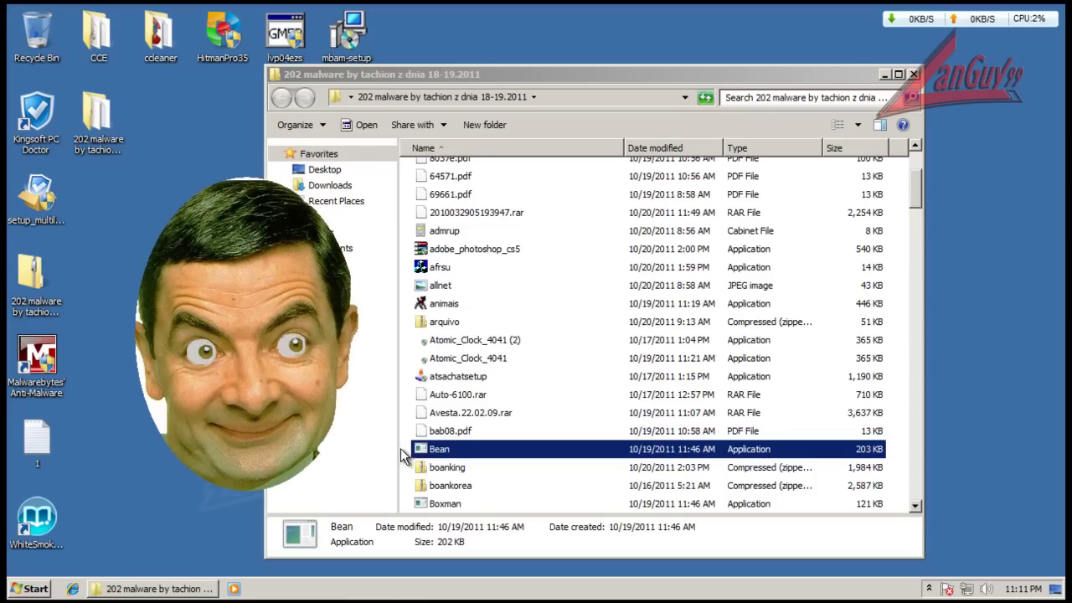
right_click(284, 339)
click(312, 361)
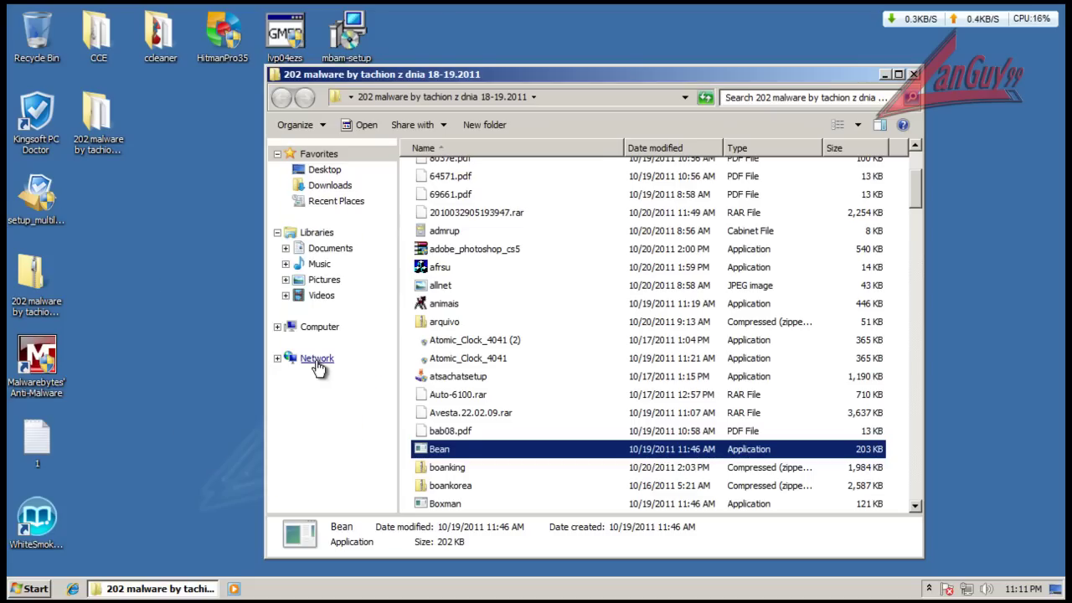
- Open the JPEG samples "byroe" and "byz" one after the other and close each in the picture viewer
click(446, 468)
scroll(502, 430, down, 2)
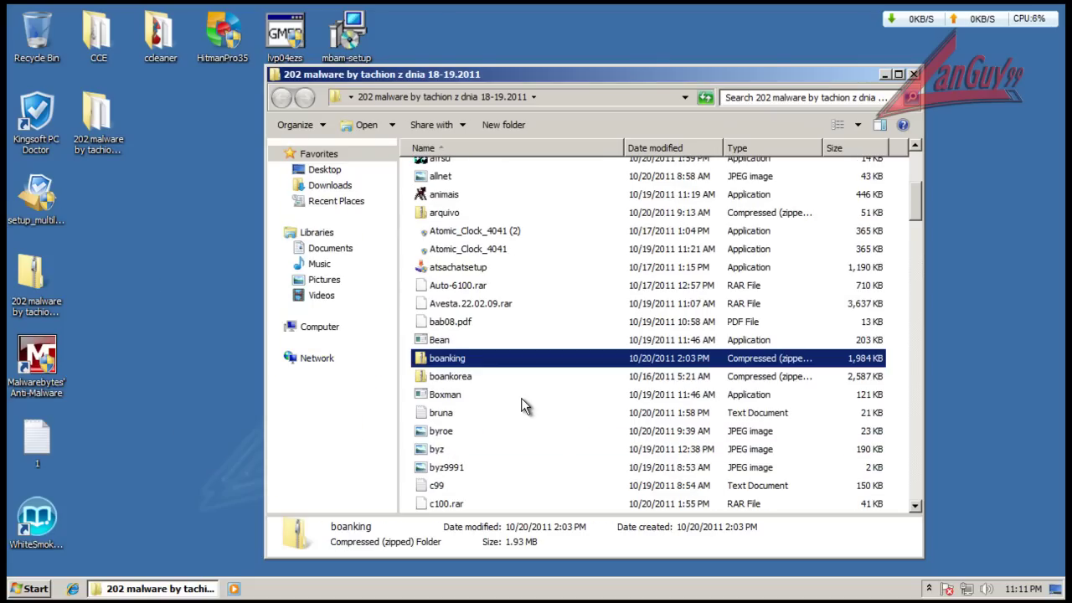
double_click(449, 432)
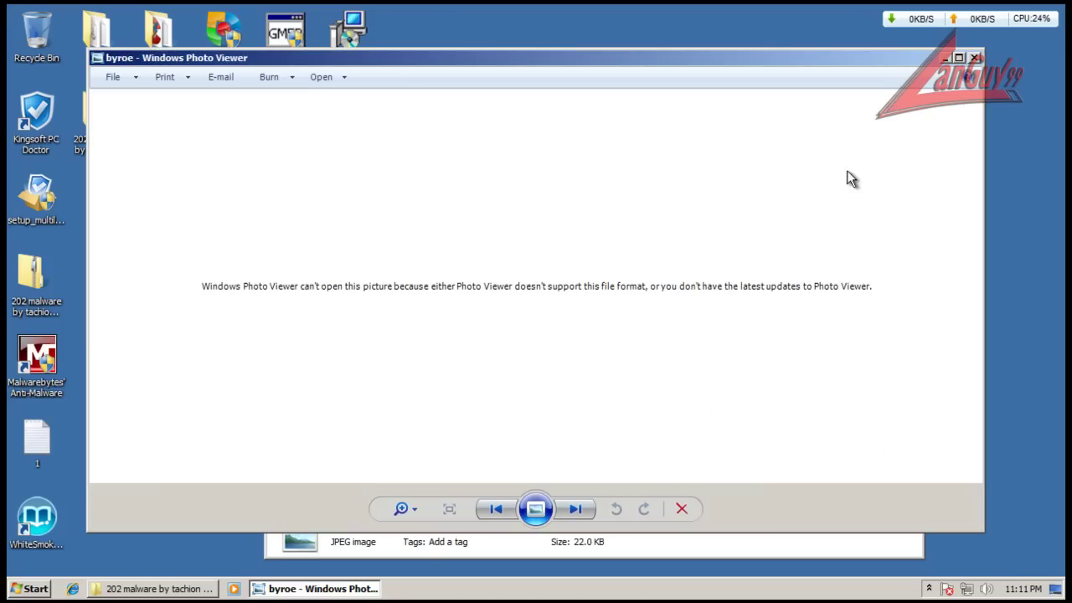
click(974, 57)
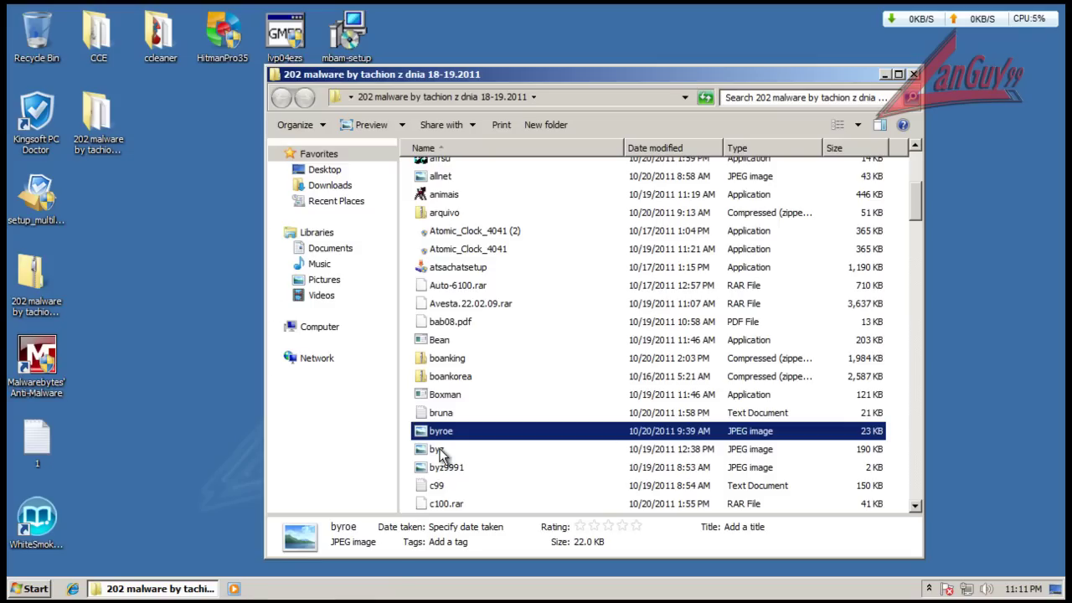
double_click(439, 449)
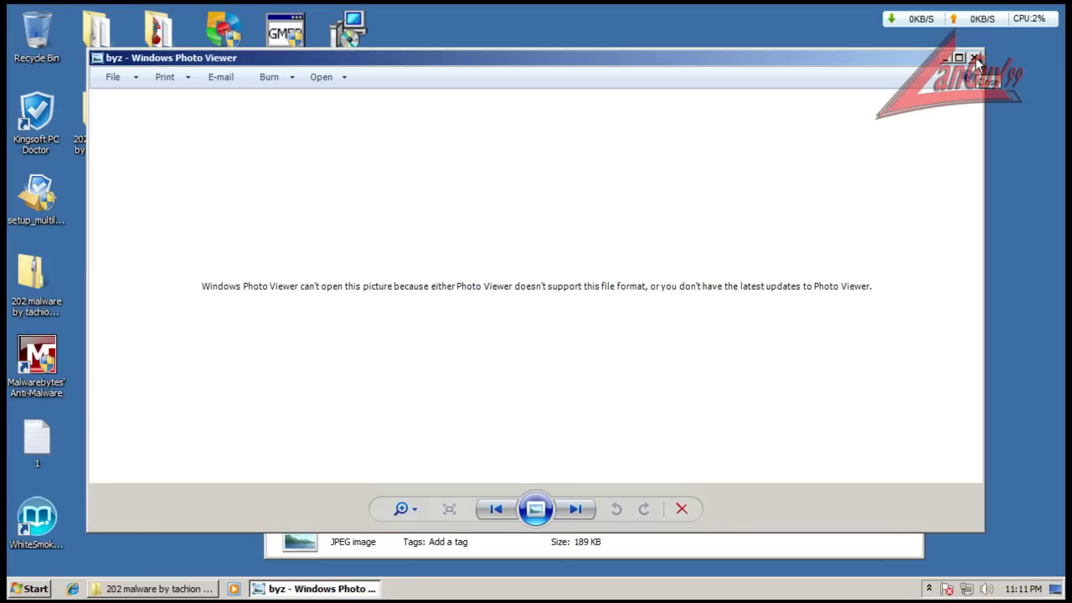
click(975, 58)
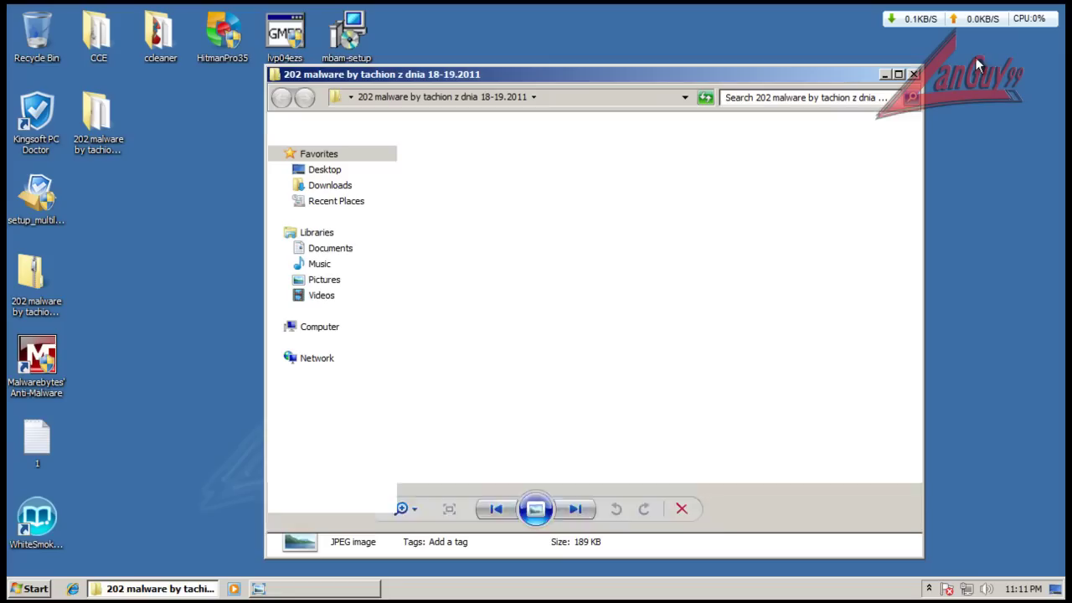
- Run the sample "Gu0" from the malware folder and shoot about a dozen bullet holes across the folder window, desktop and taskbar
drag(911, 194, 912, 243)
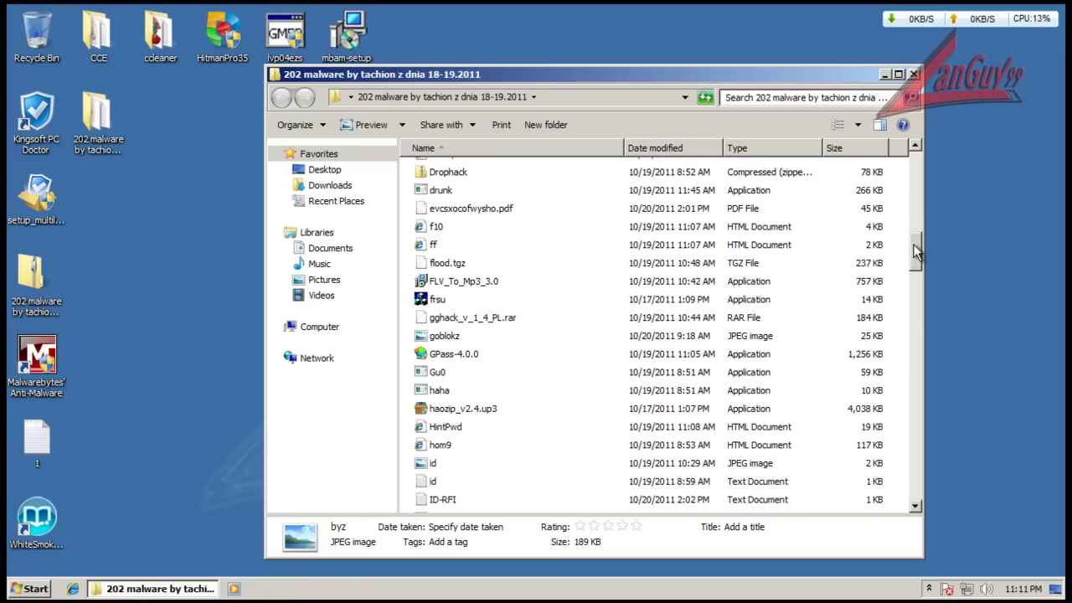
click(441, 375)
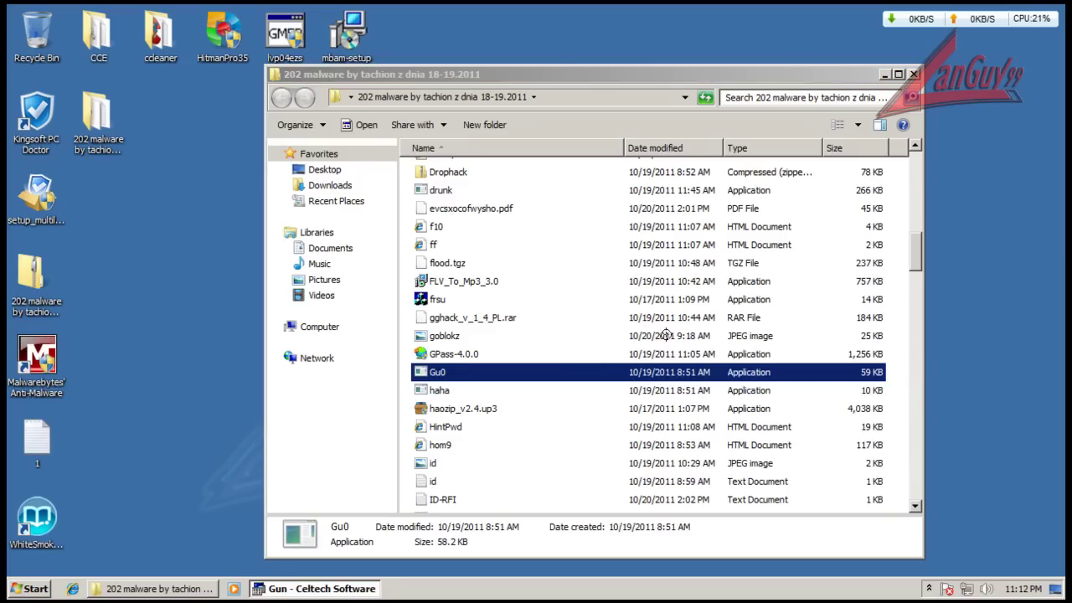
click(350, 586)
click(393, 456)
click(508, 312)
click(600, 183)
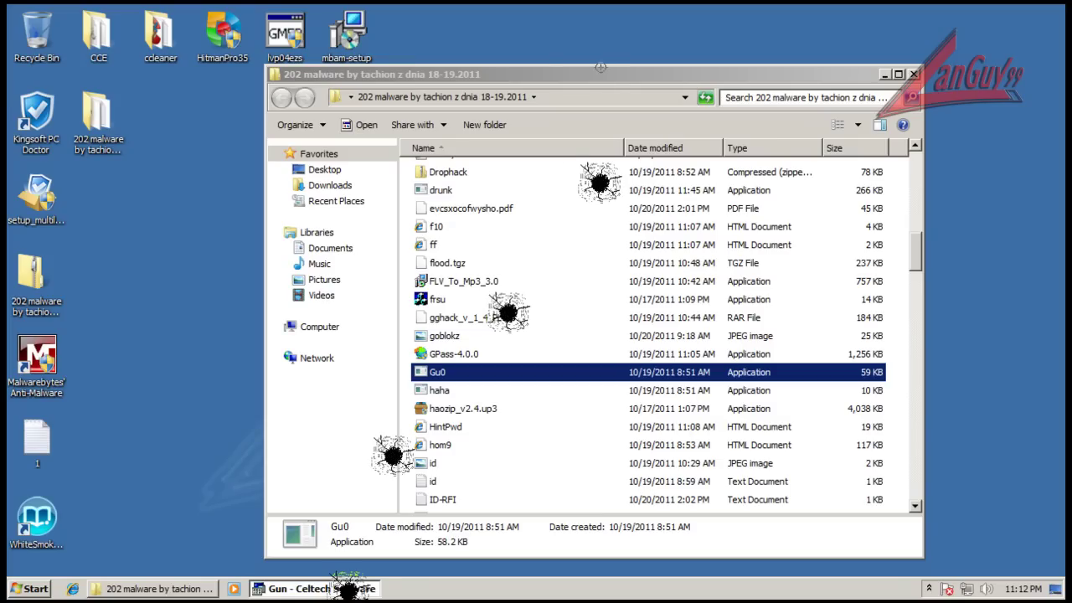
click(597, 67)
click(431, 56)
click(297, 120)
click(208, 170)
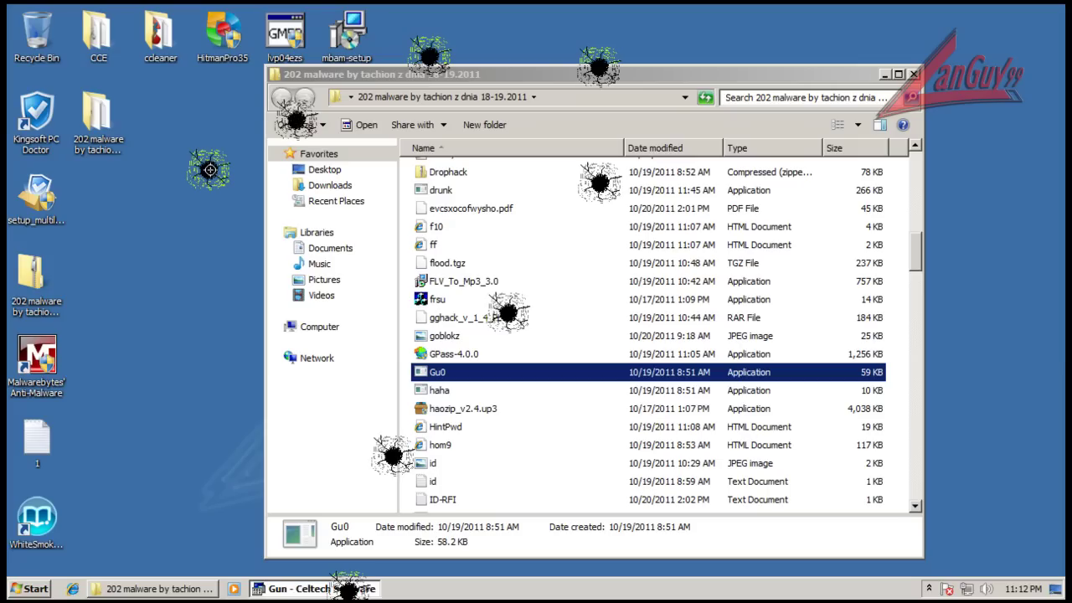
click(220, 246)
click(91, 511)
click(31, 572)
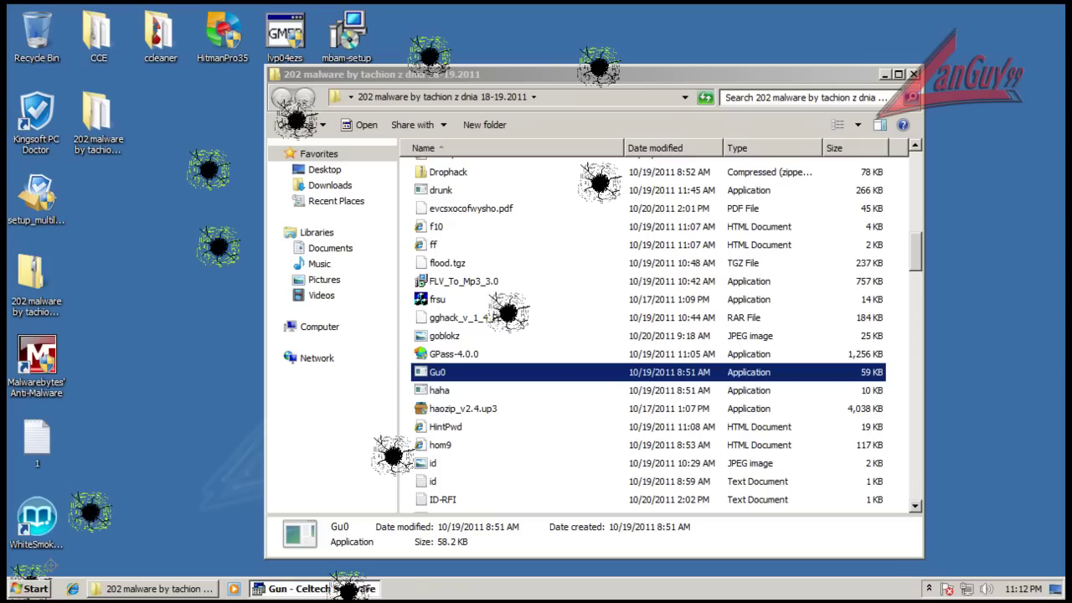
click(240, 473)
click(202, 471)
click(195, 346)
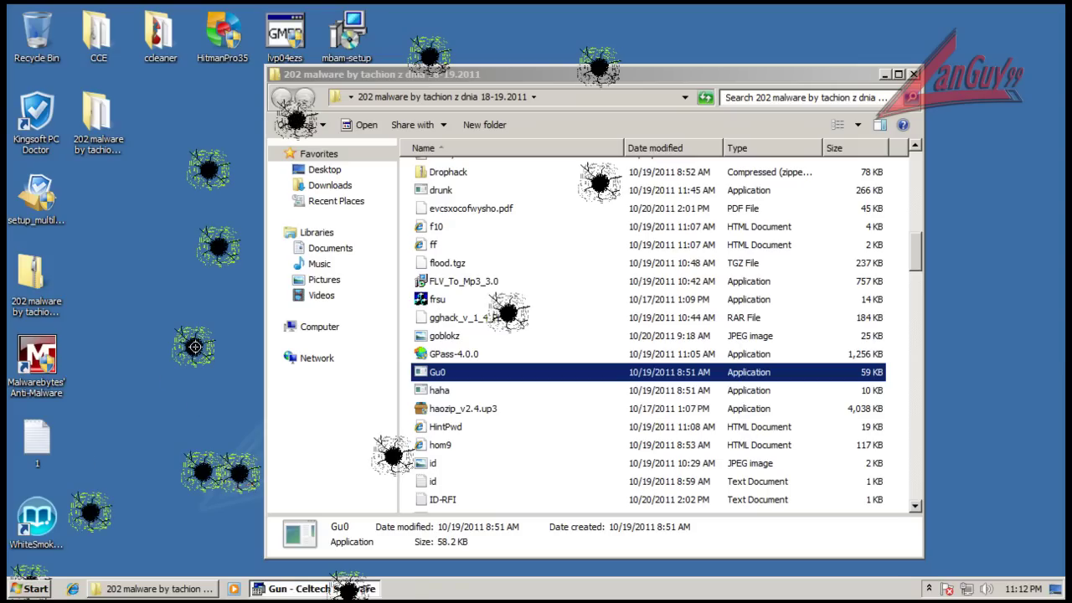
- Start Task Manager, move its window clear, and end the running task "Gun - Celtech Software"
key(ctrl+alt+Delete)
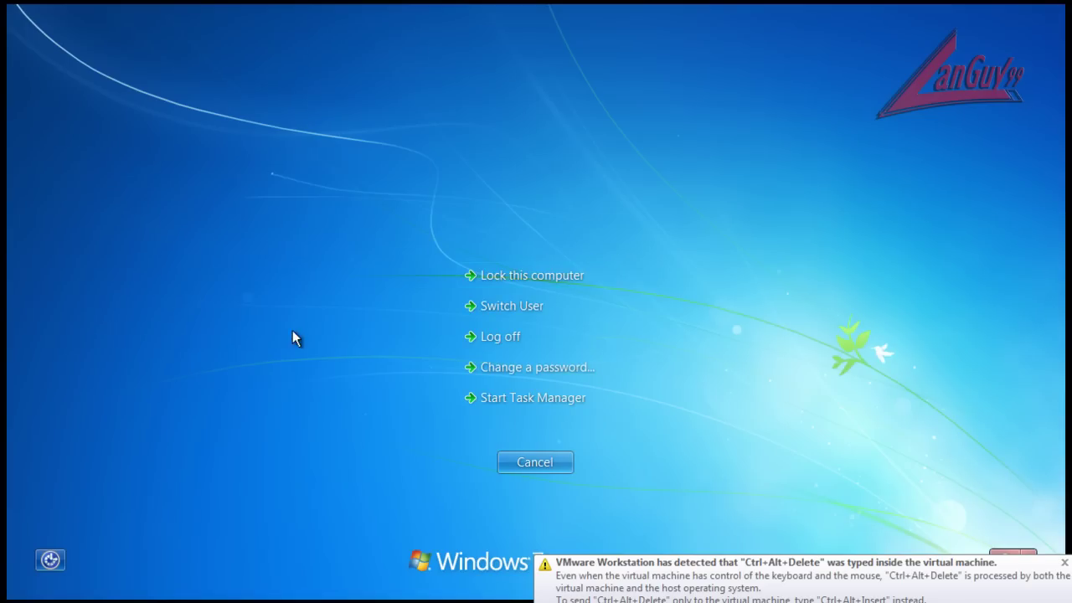
click(550, 396)
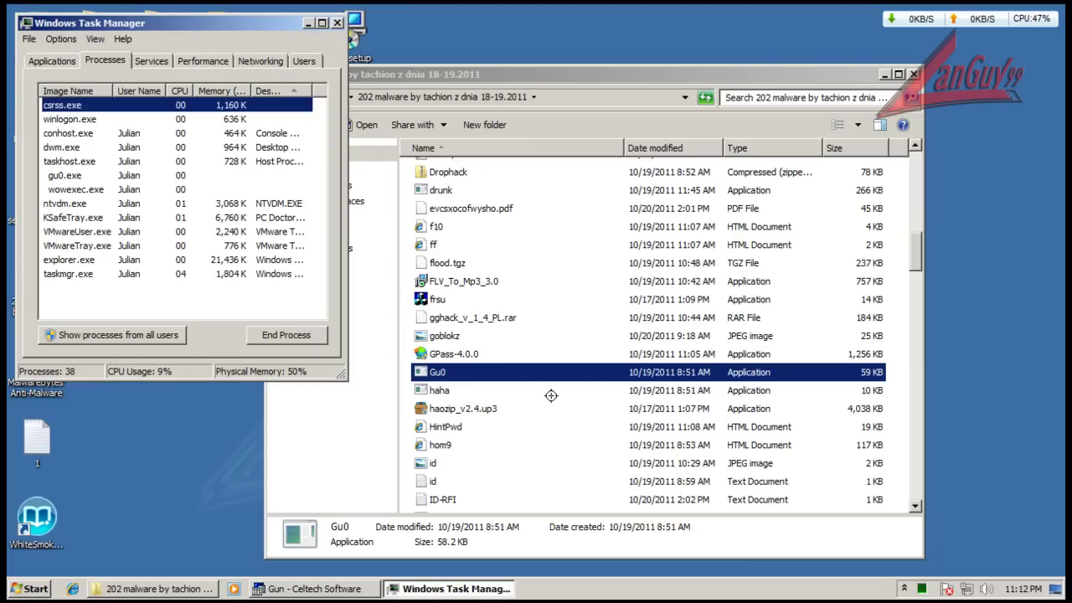
drag(229, 30, 357, 82)
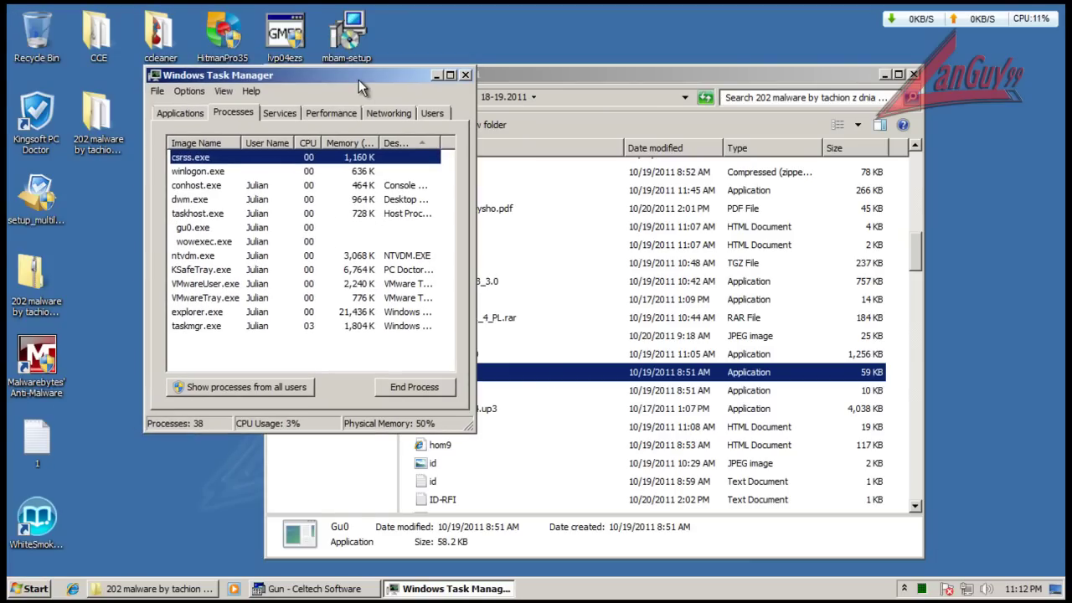
click(194, 113)
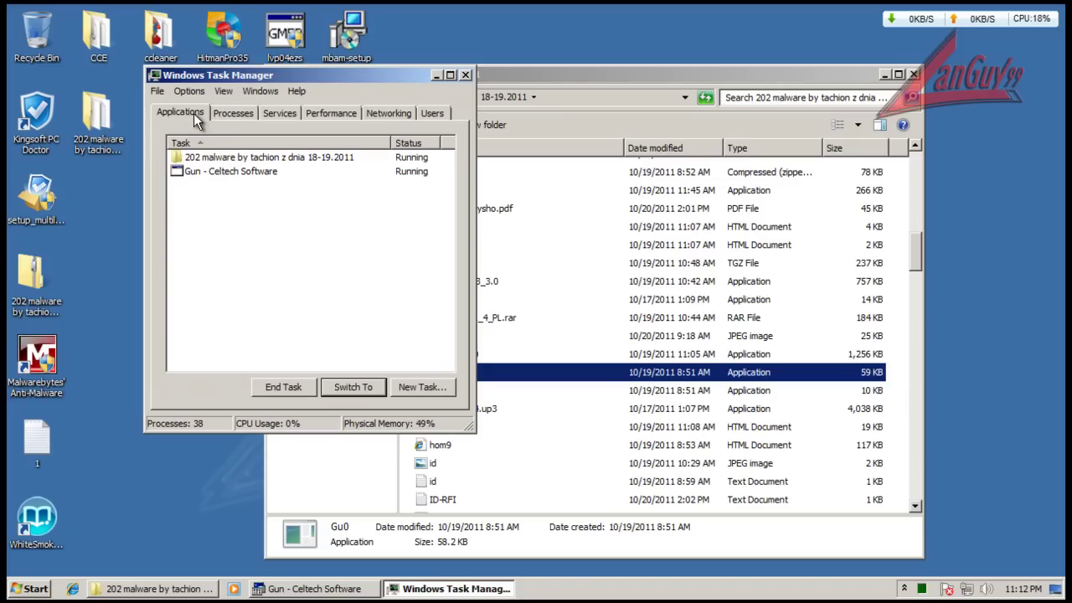
click(227, 171)
click(285, 388)
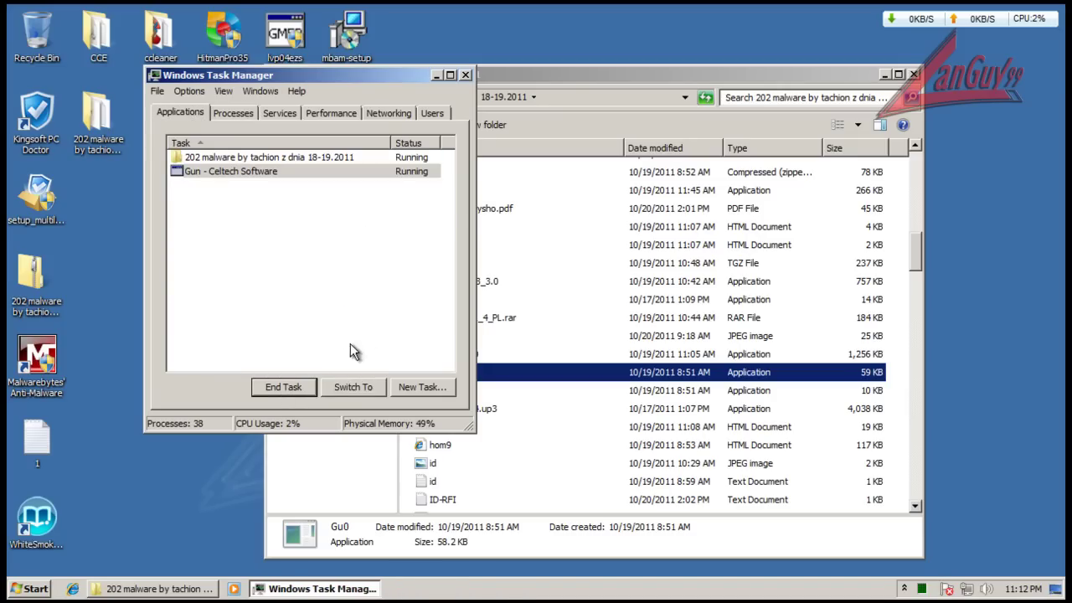
- Close Task Manager, run the sample "info(4)" from the malware folder and dismiss the resulting message
click(465, 75)
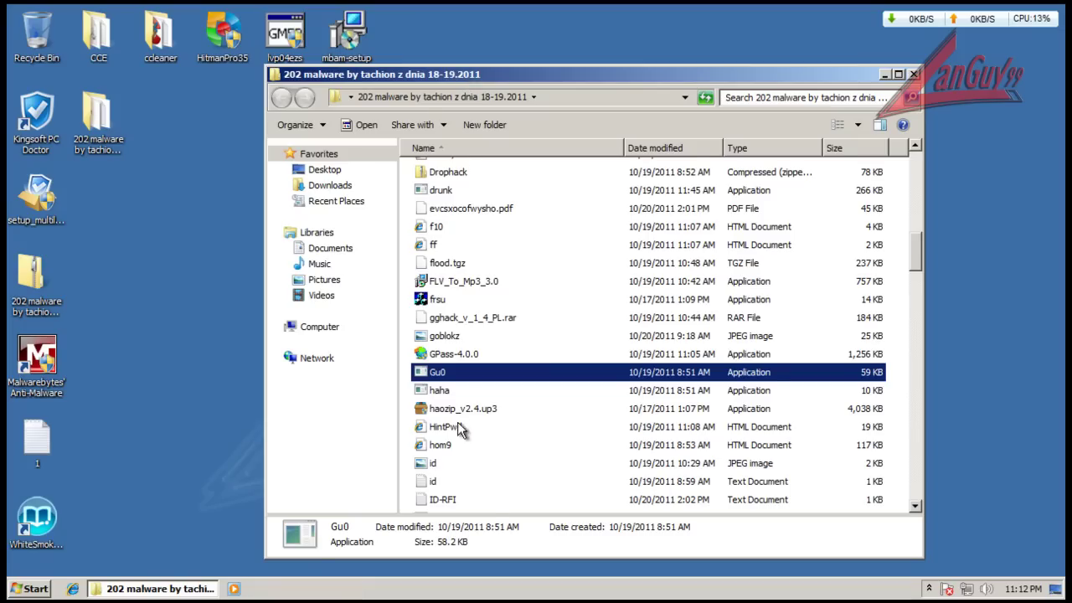
click(459, 427)
scroll(504, 414, down, 4)
double_click(443, 395)
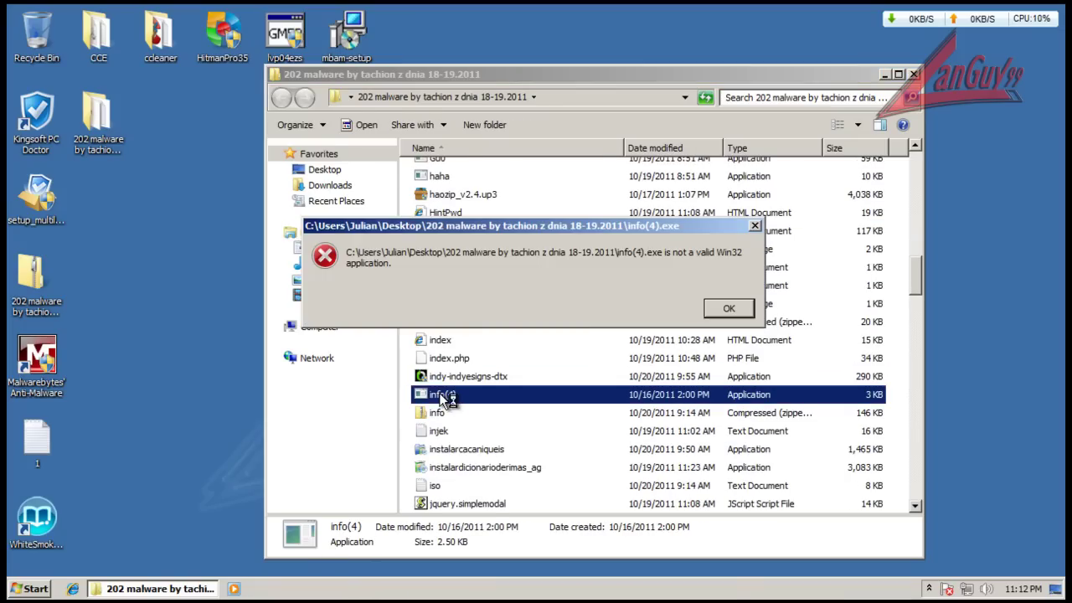
click(725, 308)
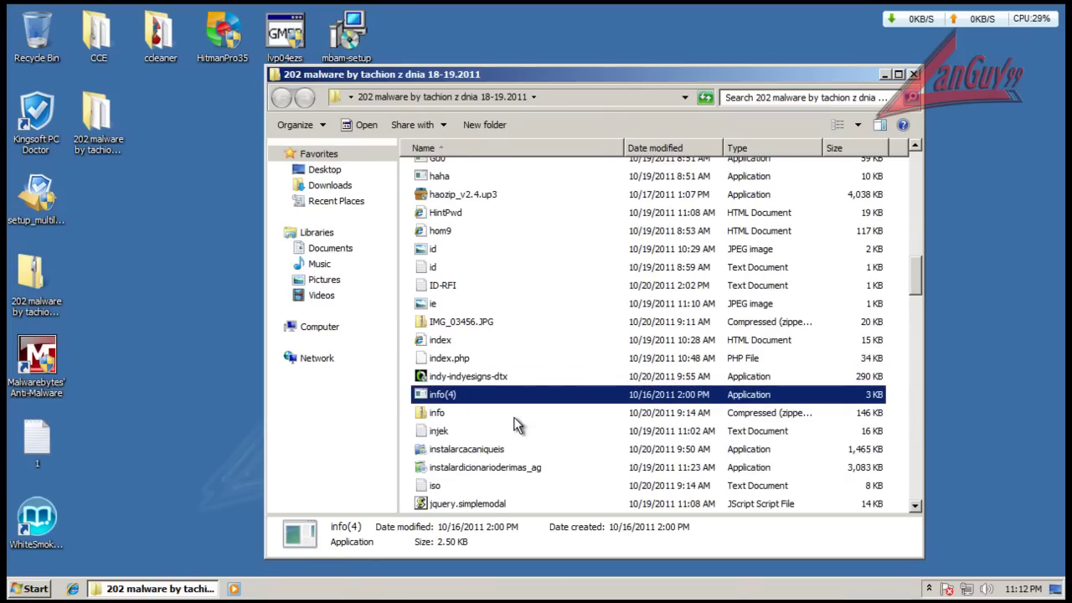
- Run the sample "mirc(1)" from the malware folder and allow it to start its installer
scroll(513, 432, down, 2)
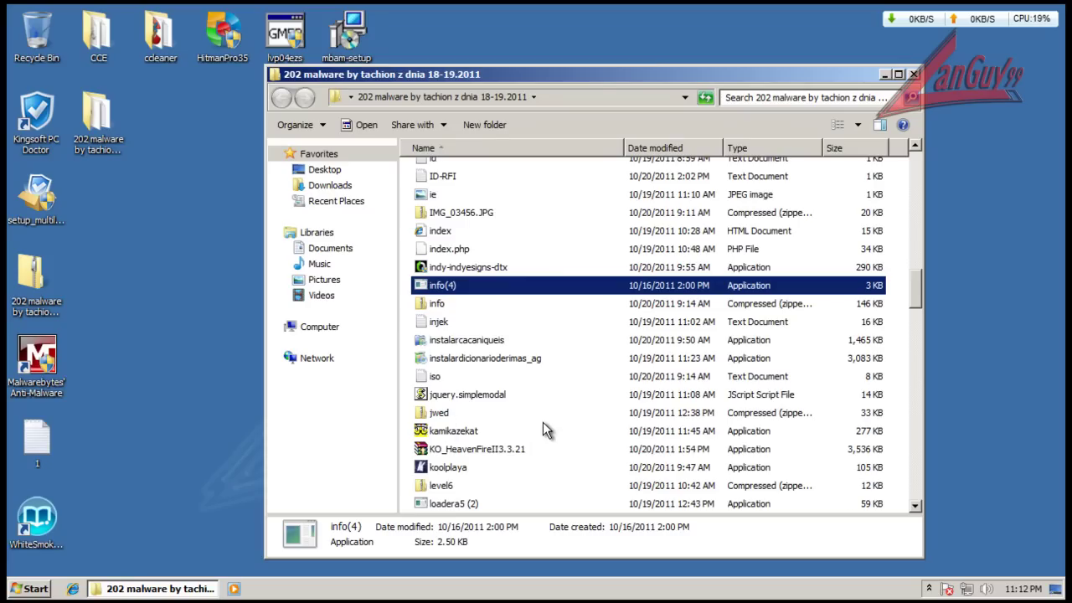
scroll(519, 432, down, 3)
click(444, 450)
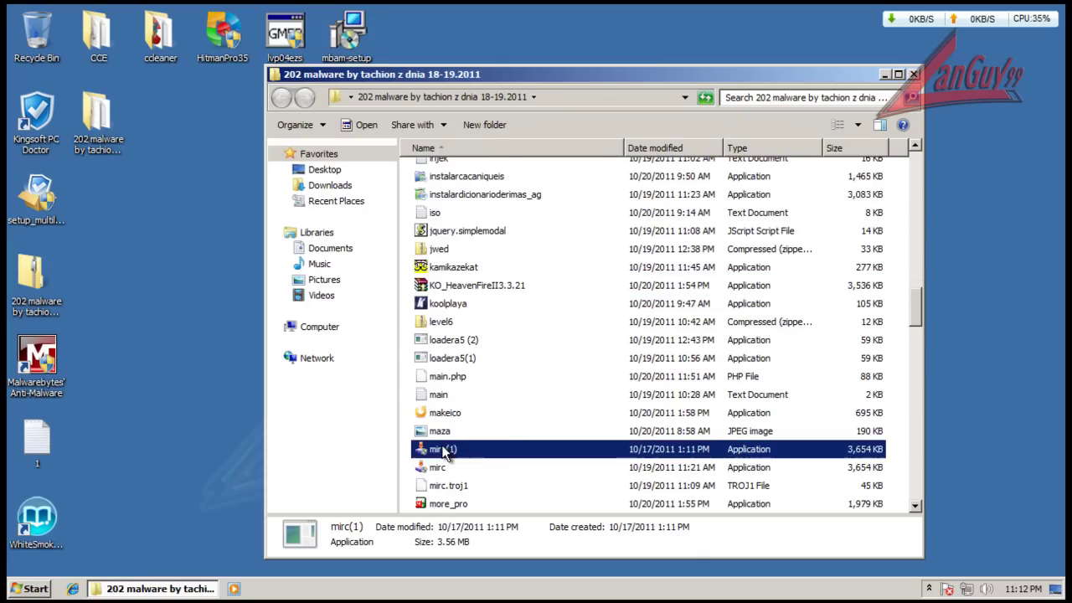
double_click(444, 449)
click(678, 348)
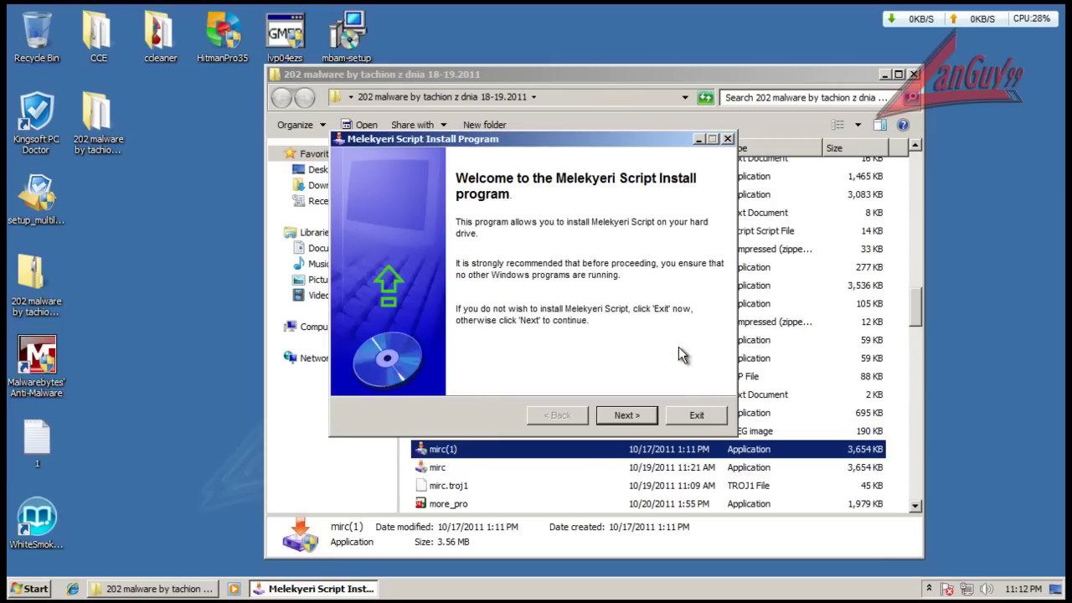
- Install Melekyeri Script into C:\Program Files\Melekyeri Script and finish the installer with Launch Melekyeri Script turned off
click(633, 414)
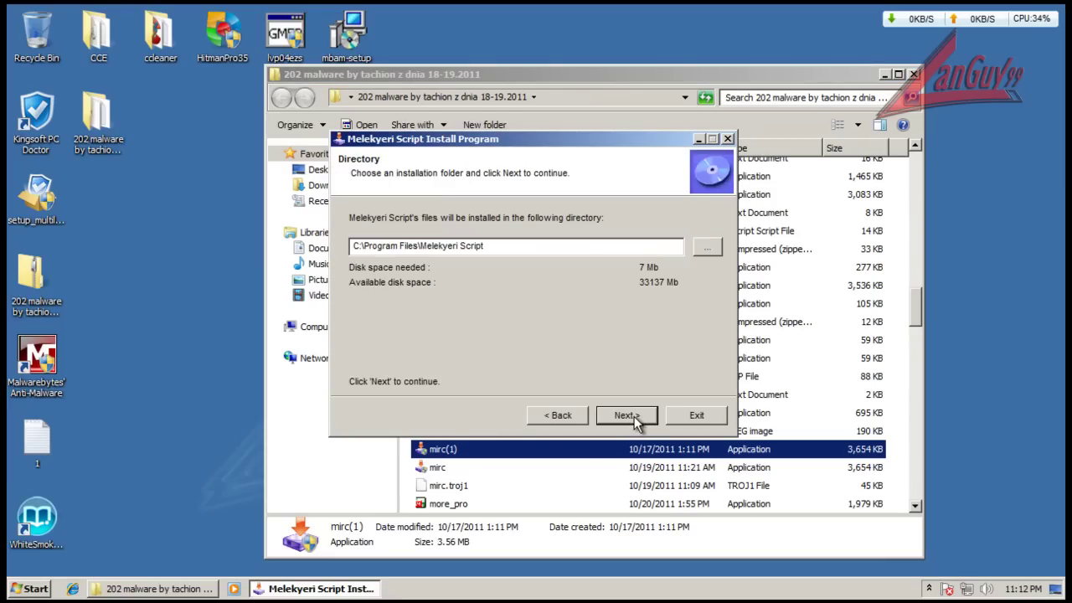
click(635, 415)
click(607, 352)
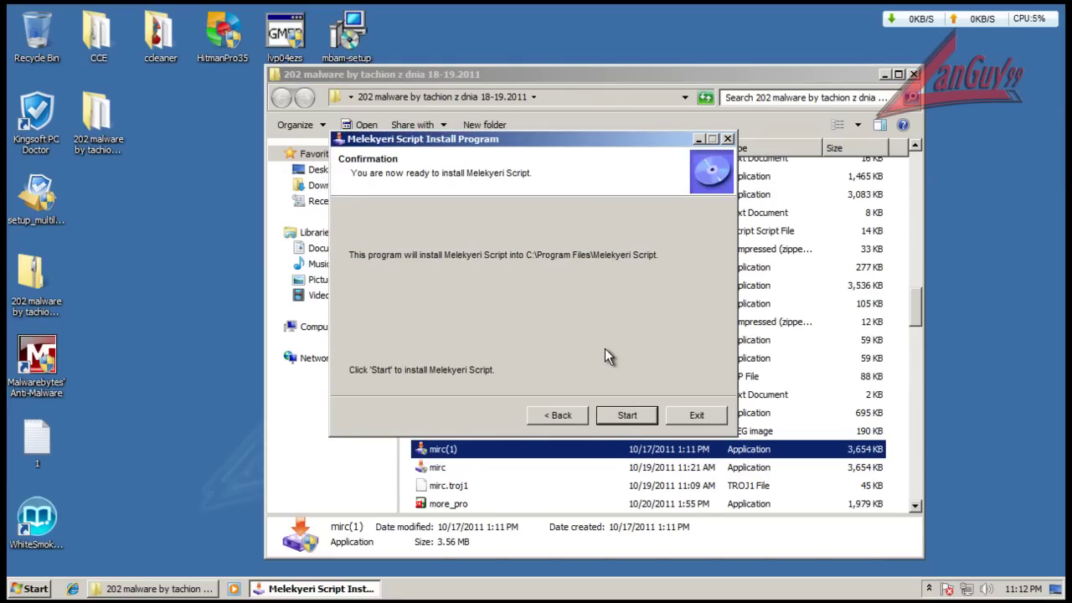
click(634, 413)
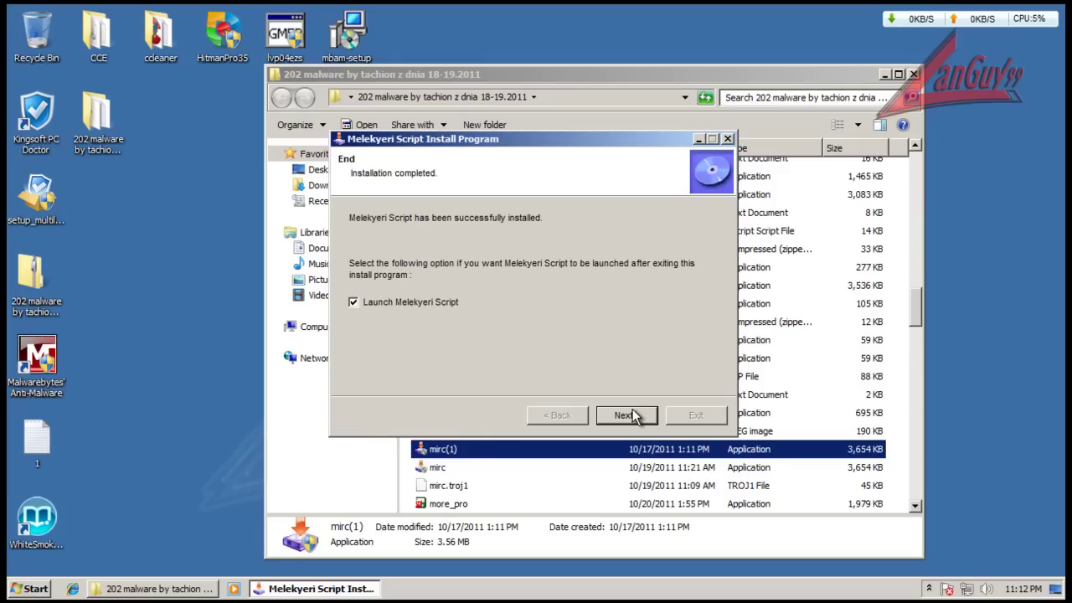
click(449, 300)
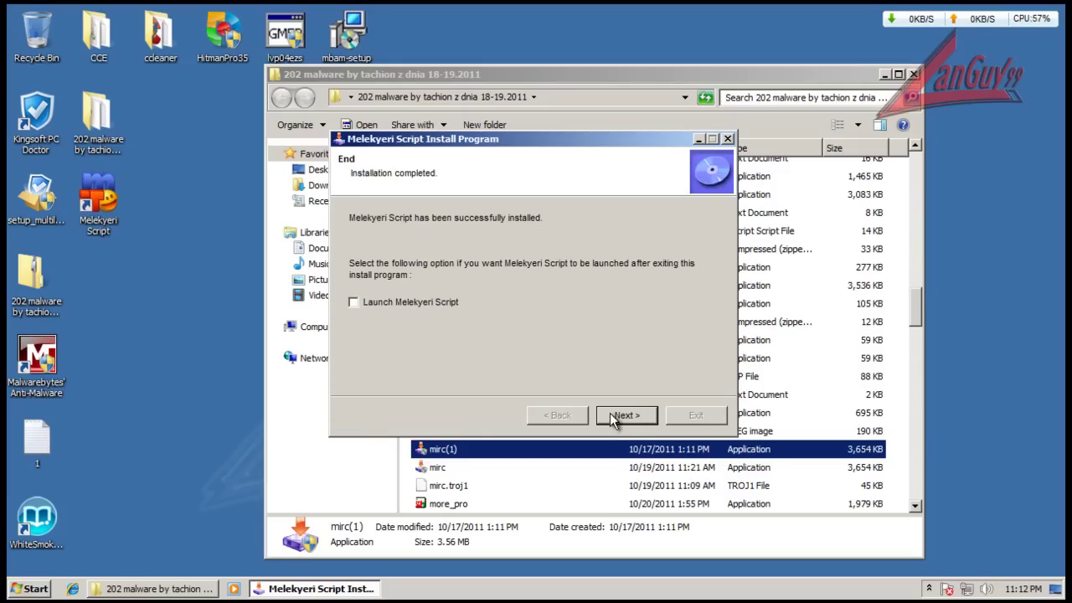
click(628, 416)
click(696, 416)
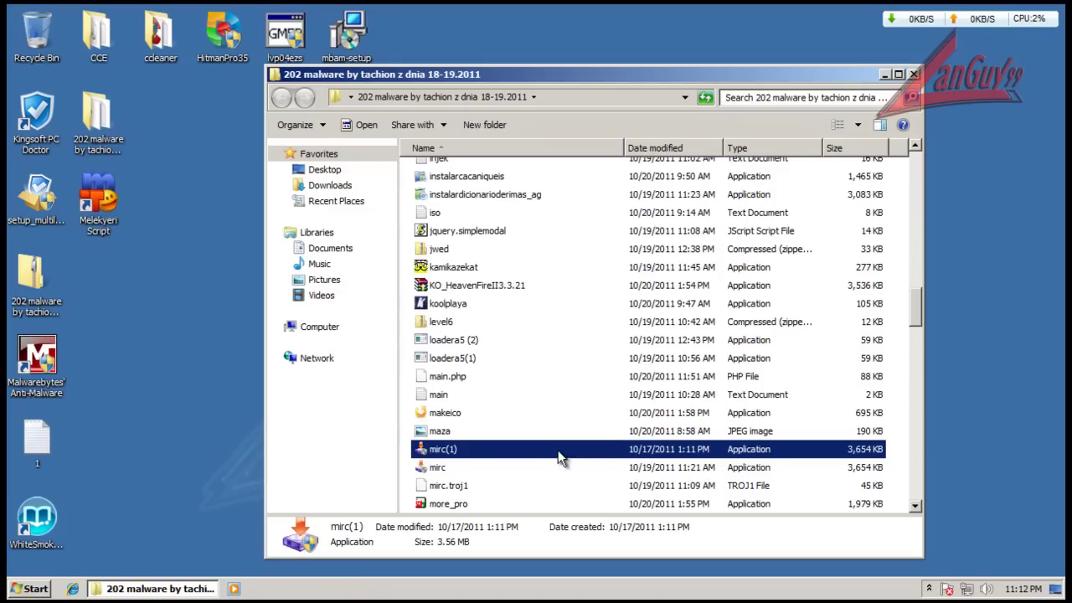
- Run the sample "onlinetv" from the malware folder and allow it to start its setup wizard
click(437, 503)
scroll(494, 437, down, 4)
scroll(494, 437, down, 1)
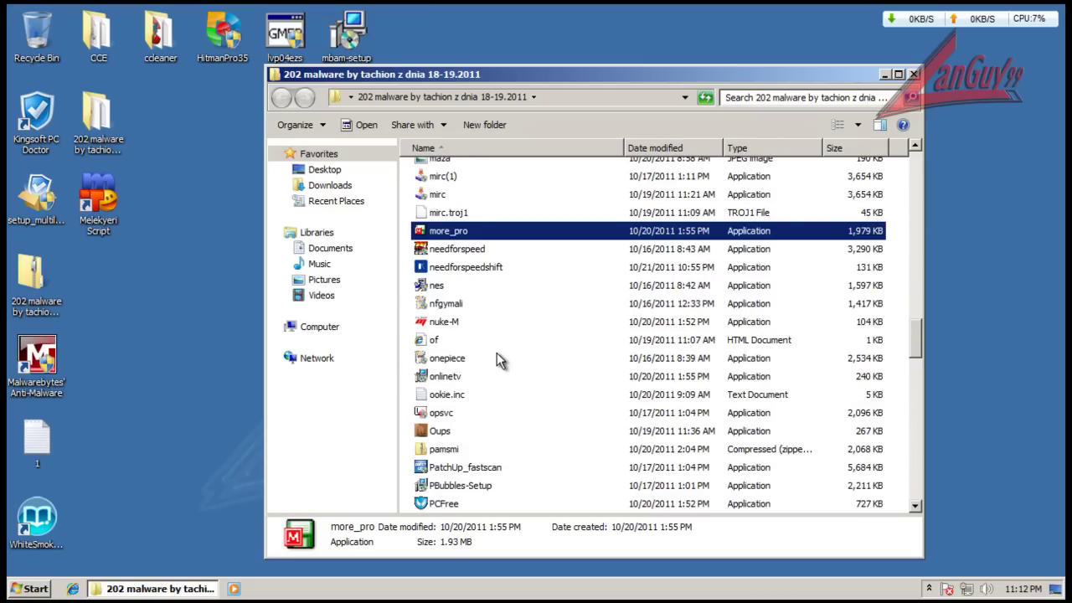
double_click(446, 378)
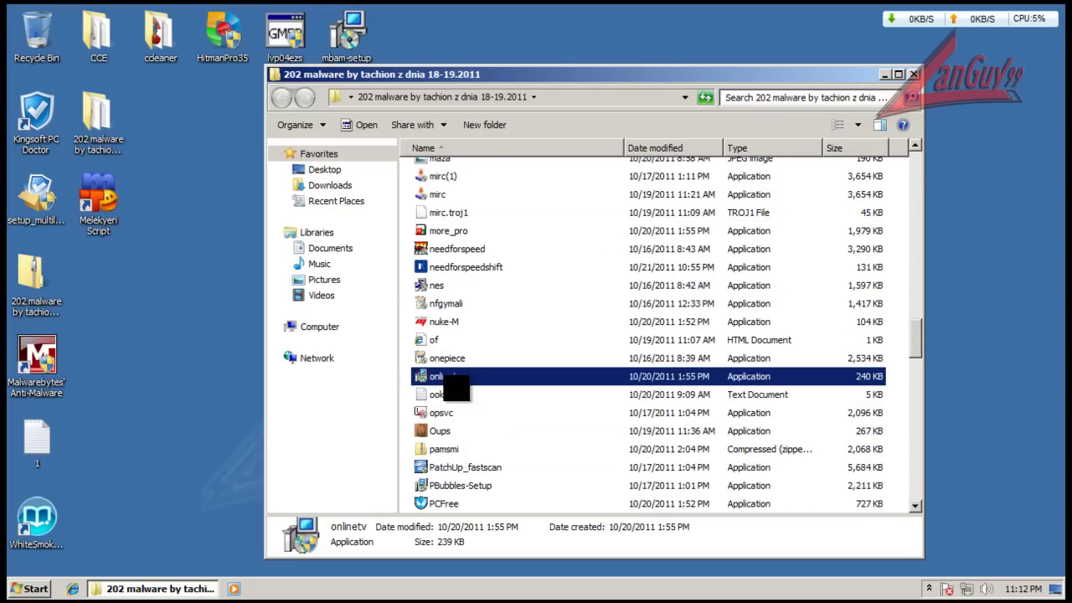
click(670, 360)
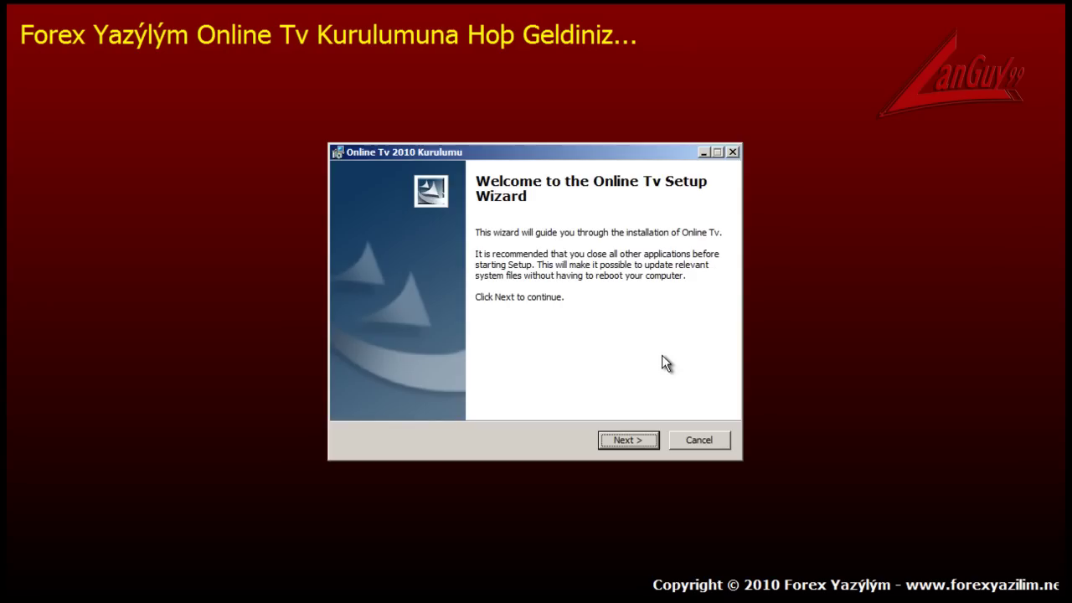
- Install Online Tv with the default folders and a desktop icon, and finish setup without visiting the product web site
click(627, 440)
click(633, 439)
click(633, 439)
click(633, 439)
click(633, 439)
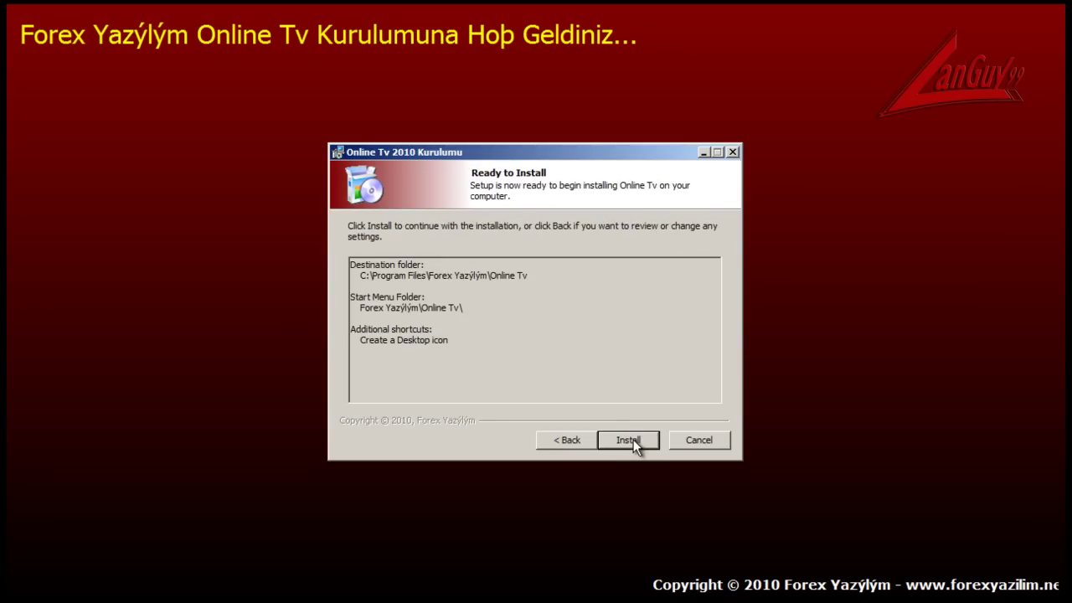
click(633, 439)
click(527, 314)
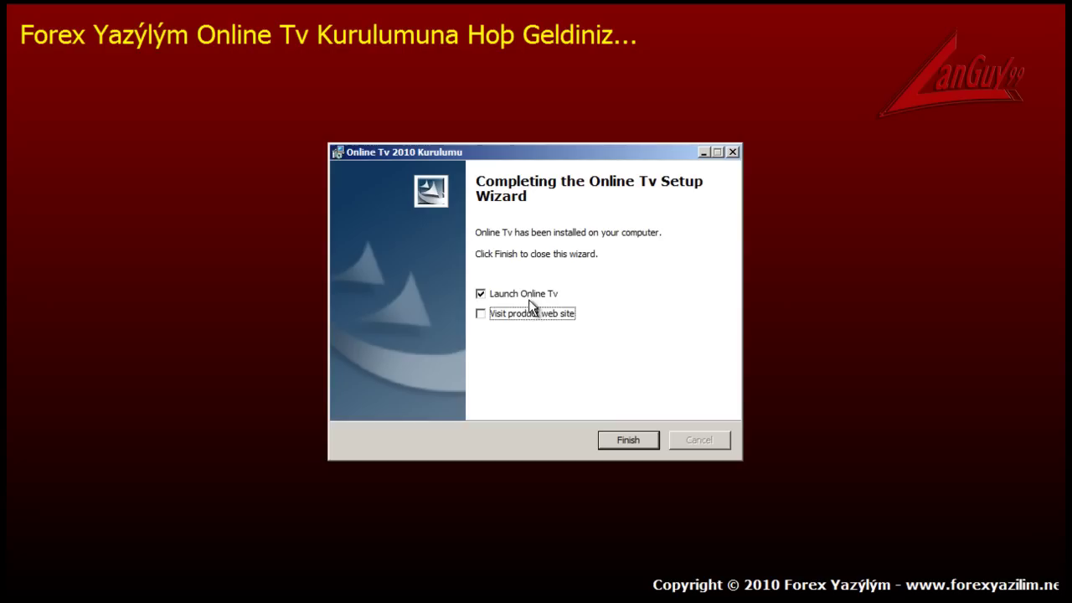
click(617, 435)
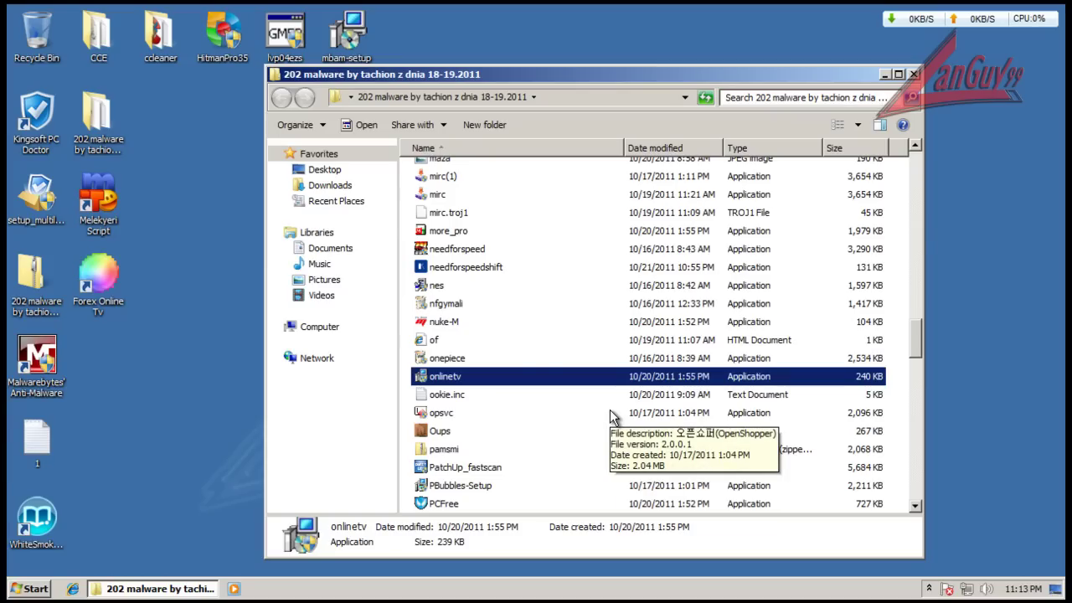
- Run the sample "PCFree", try its malware scan, dismiss the database message and close the program
double_click(456, 502)
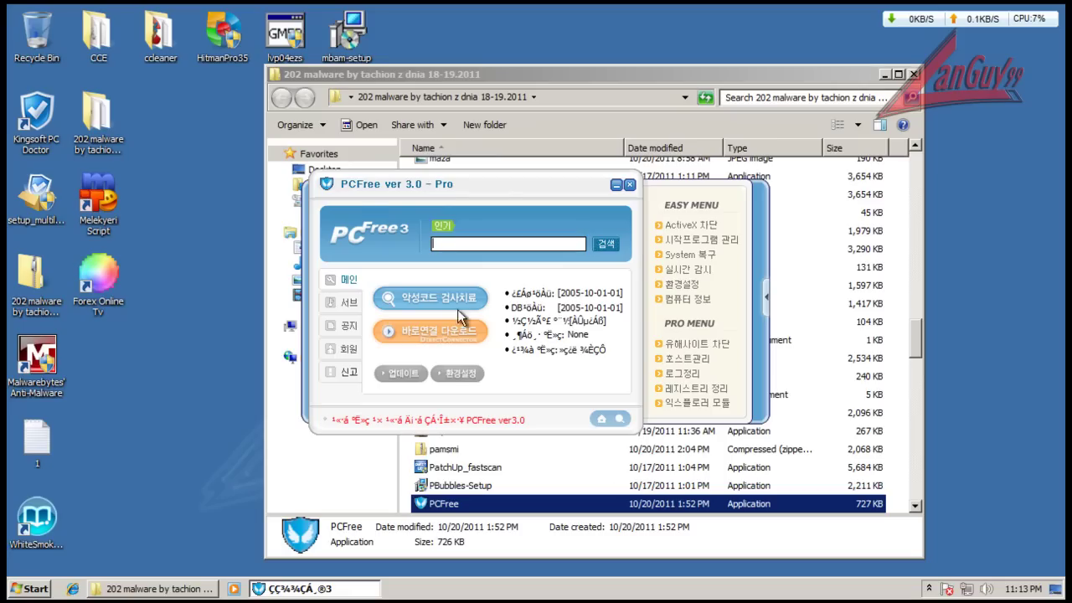
click(447, 299)
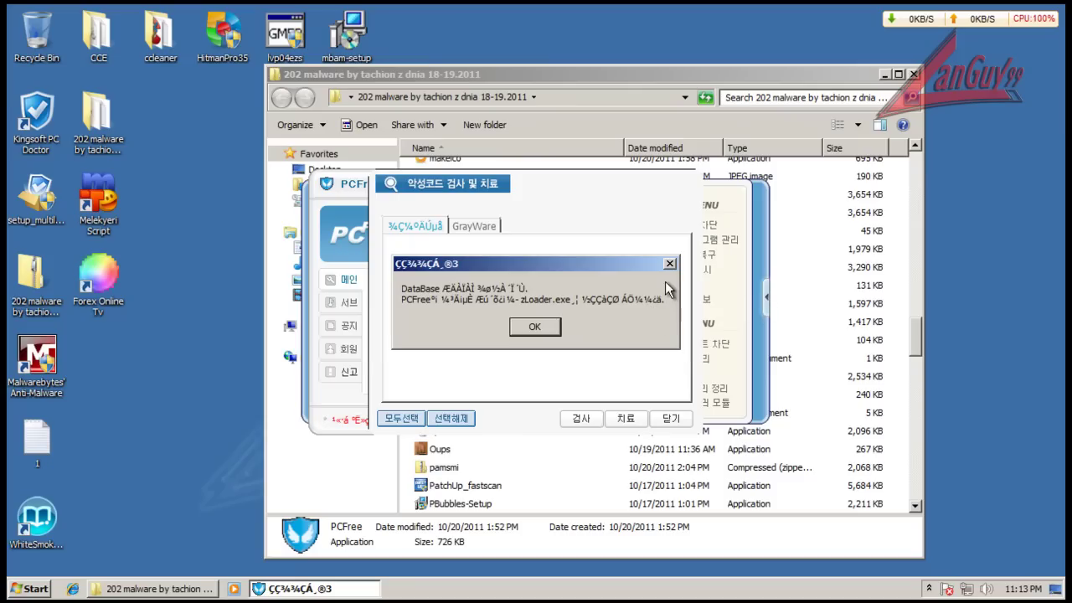
click(529, 326)
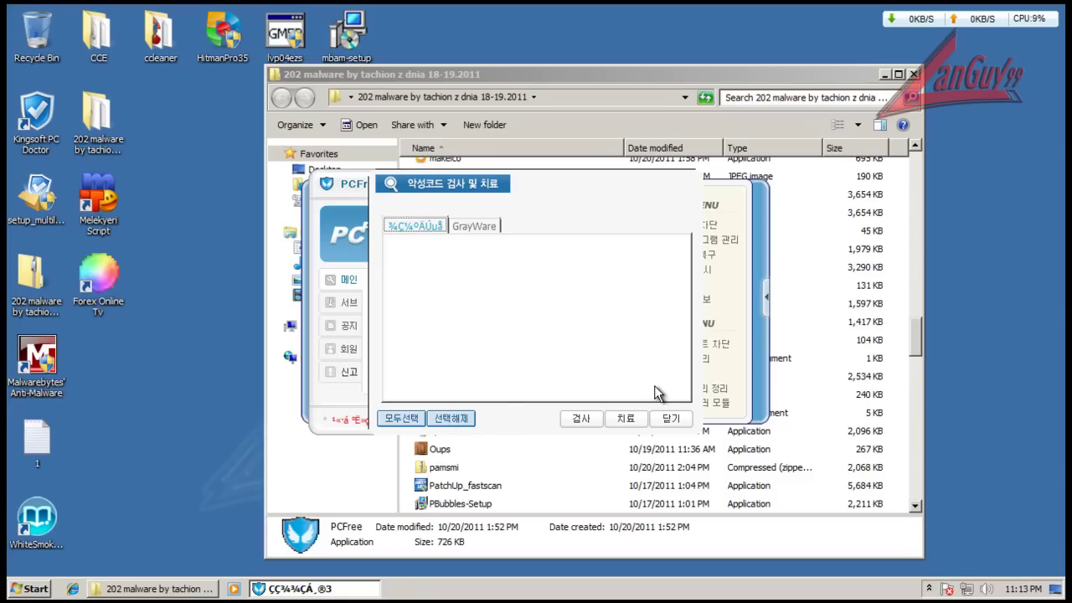
click(667, 418)
click(629, 184)
- Run the sample "prototype" from the malware folder, allow it to start, and close its Prototype trainer window
click(531, 469)
scroll(513, 494, down, 4)
double_click(466, 469)
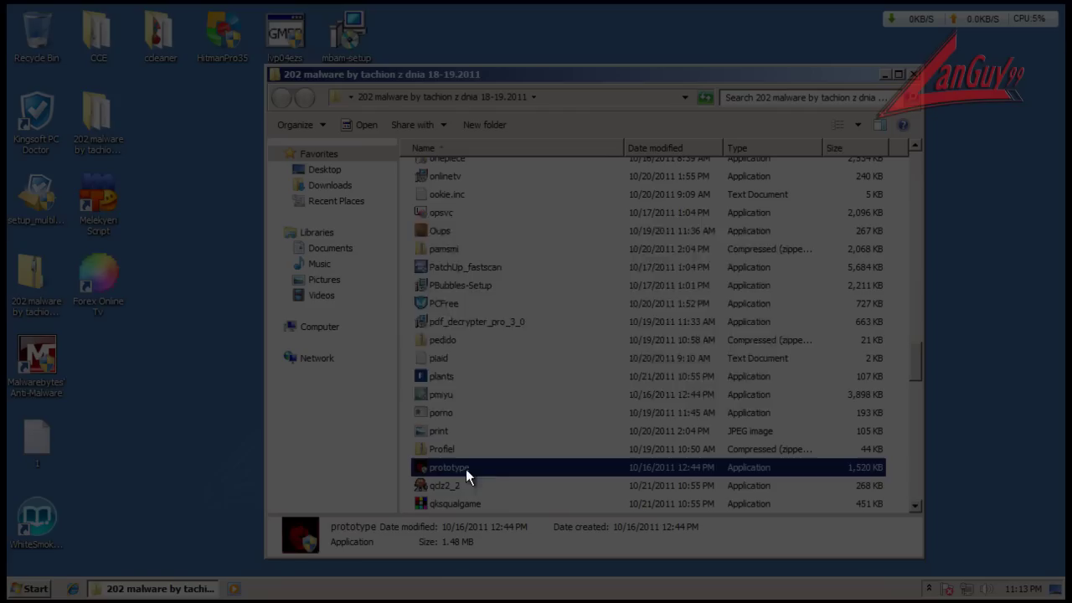
click(663, 360)
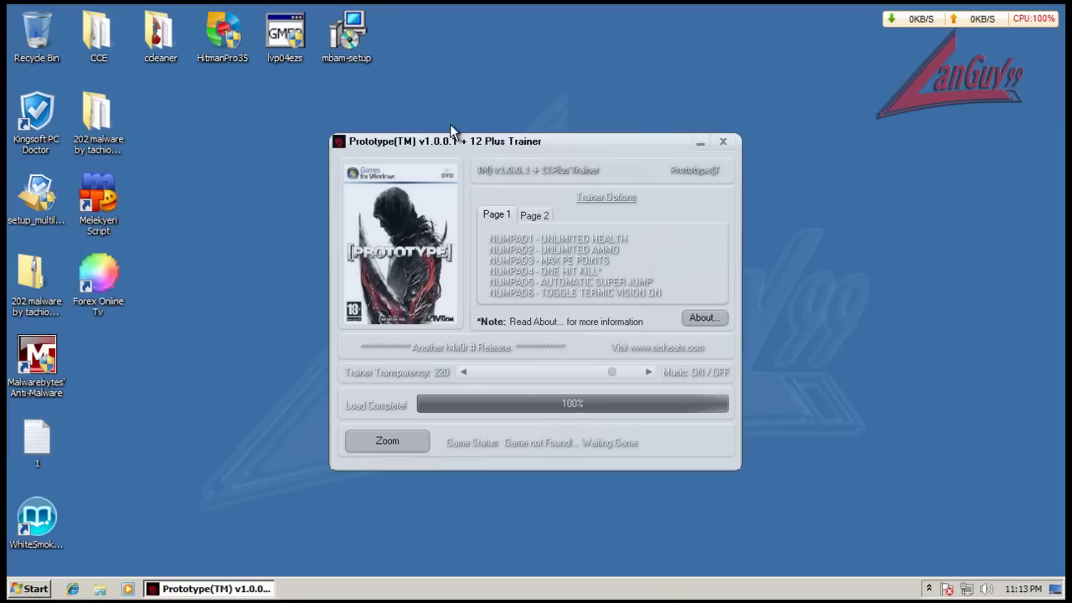
click(90, 118)
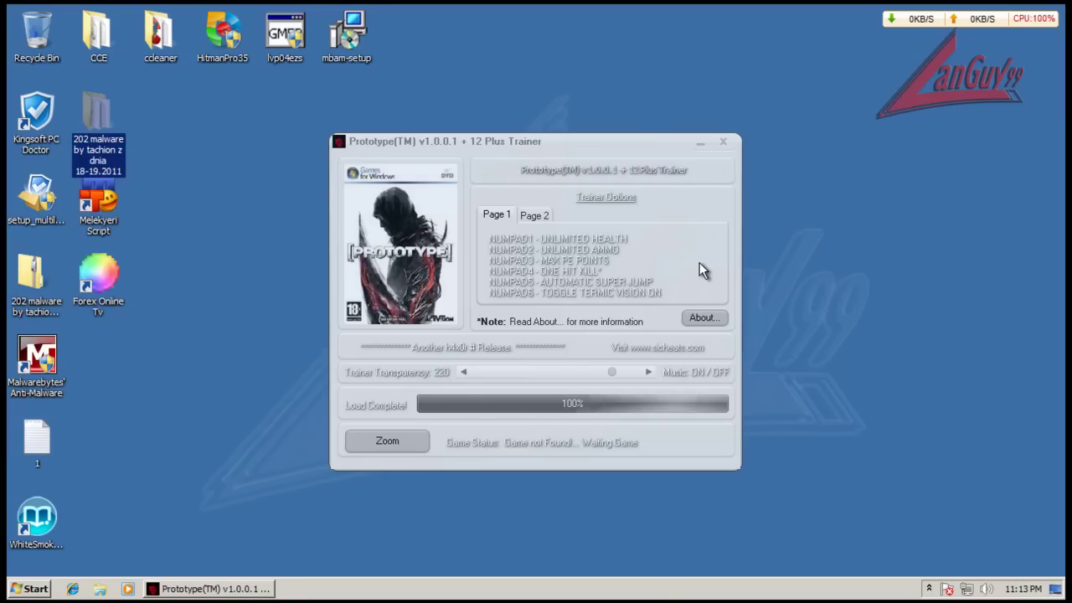
click(723, 141)
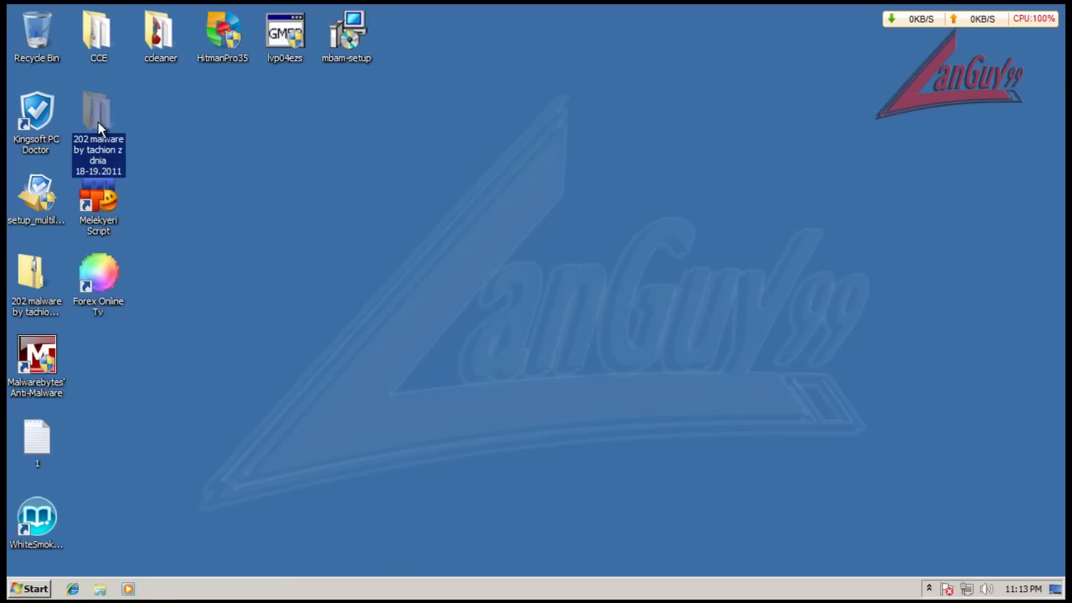
- Delete the "202 malware by tachion z dnia 18-19.2011" folder from the desktop and empty the Recycle Bin
key(Delete)
key(Return)
right_click(31, 63)
click(72, 66)
click(629, 360)
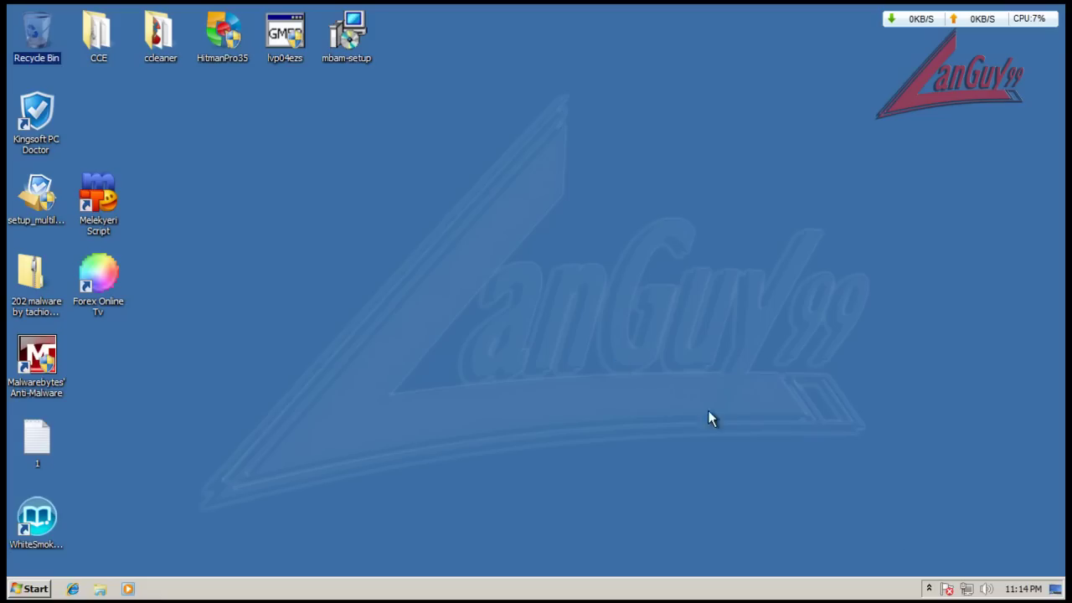
- Open Kingsoft PC Doctor and run a trojan scan of the system
click(928, 589)
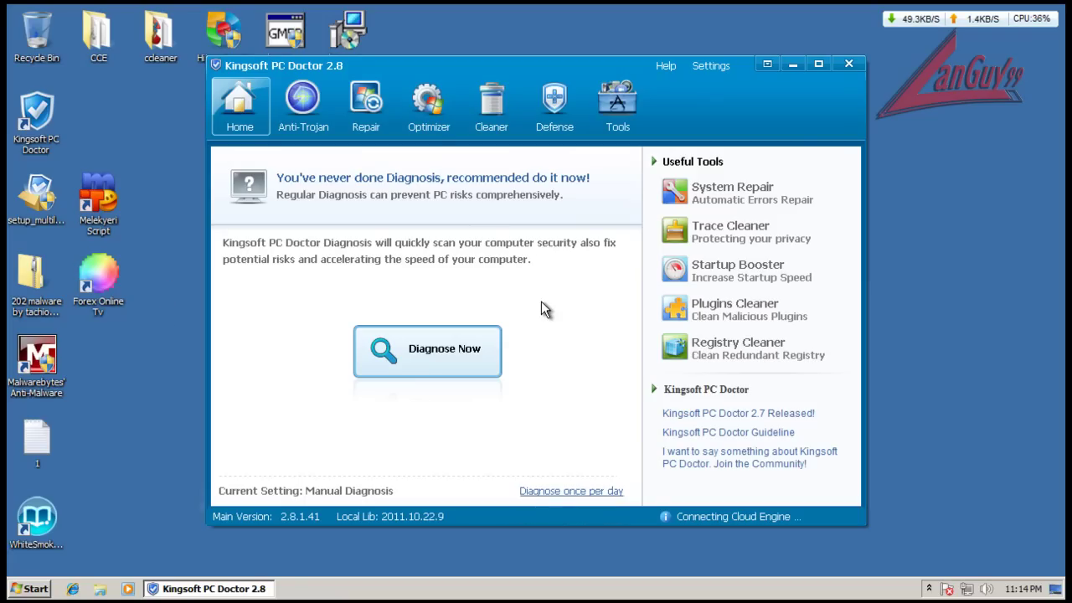
click(300, 111)
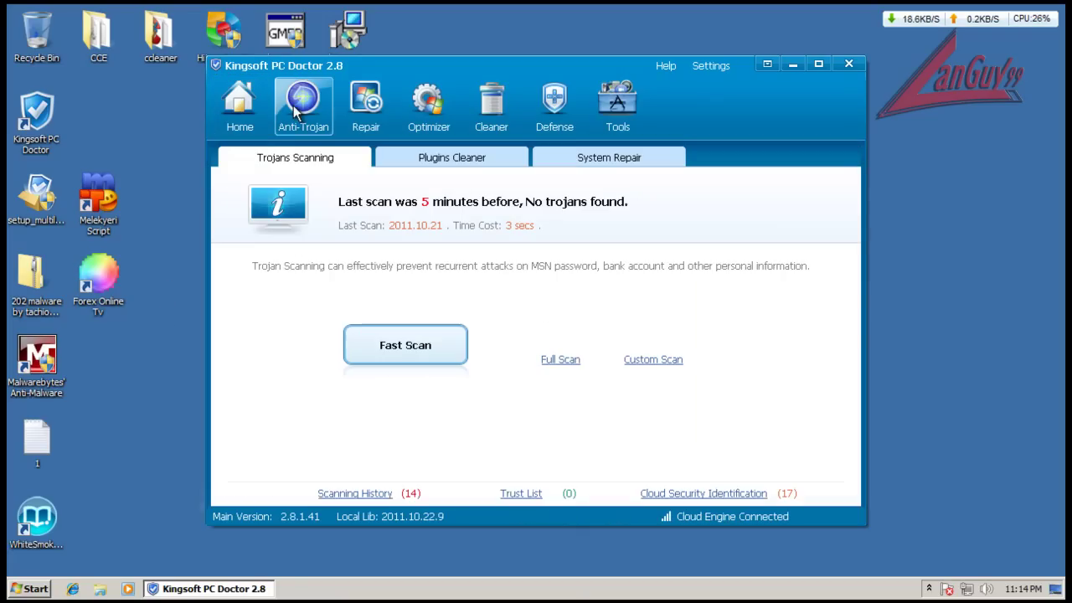
click(461, 356)
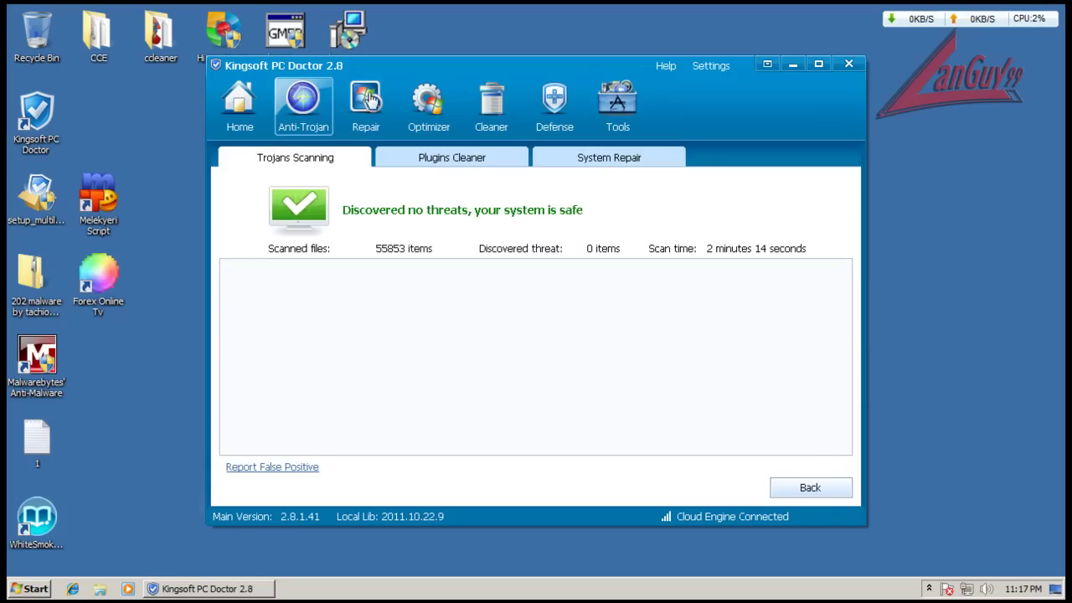
- Scan for junk files with the Junk Cleaner, clean the preselected items and close Kingsoft PC Doctor
click(497, 104)
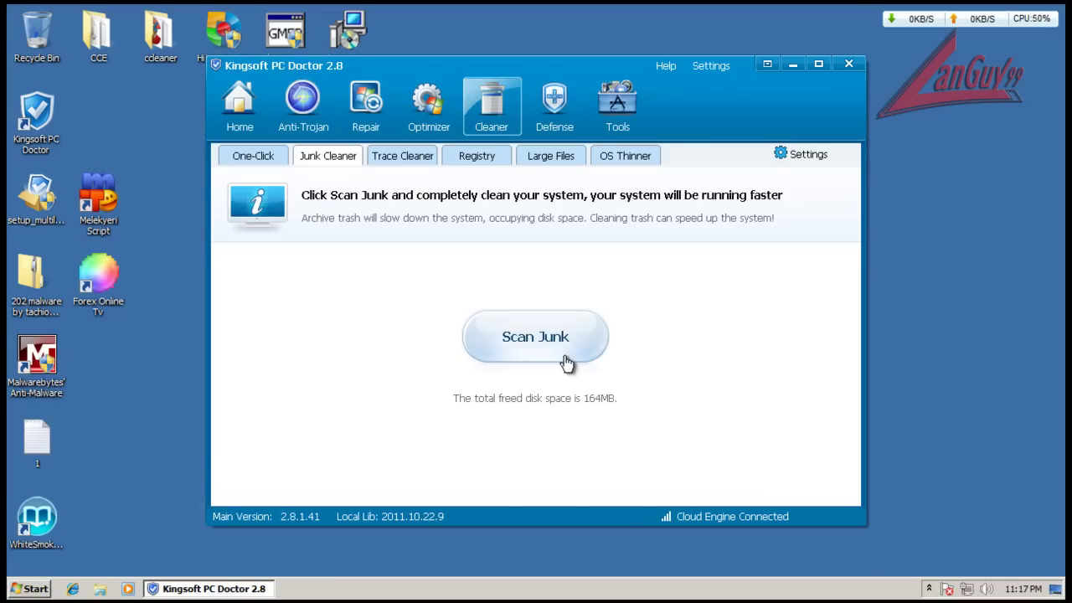
click(566, 360)
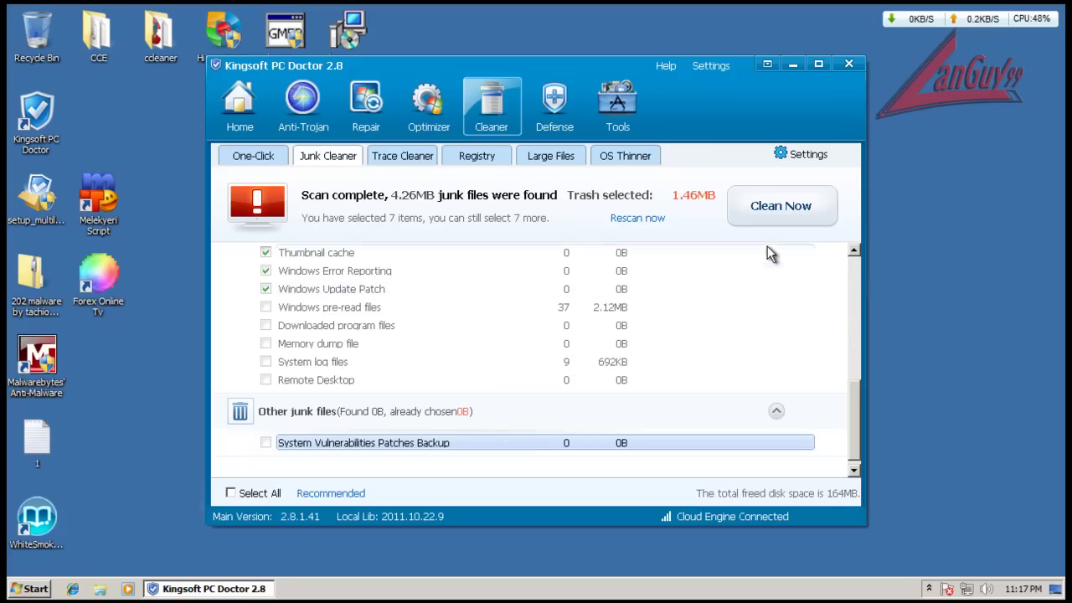
click(797, 206)
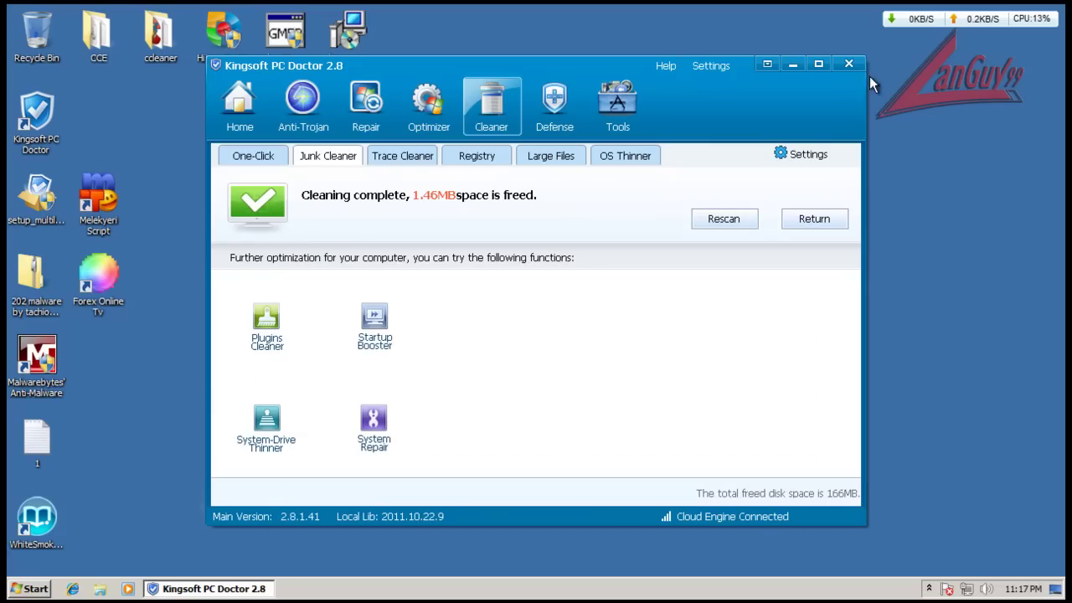
click(848, 64)
- Open CCleaner from the ccleaner desktop folder, run the cleaner twice with the preselected Windows items, and close it and the folder
double_click(157, 32)
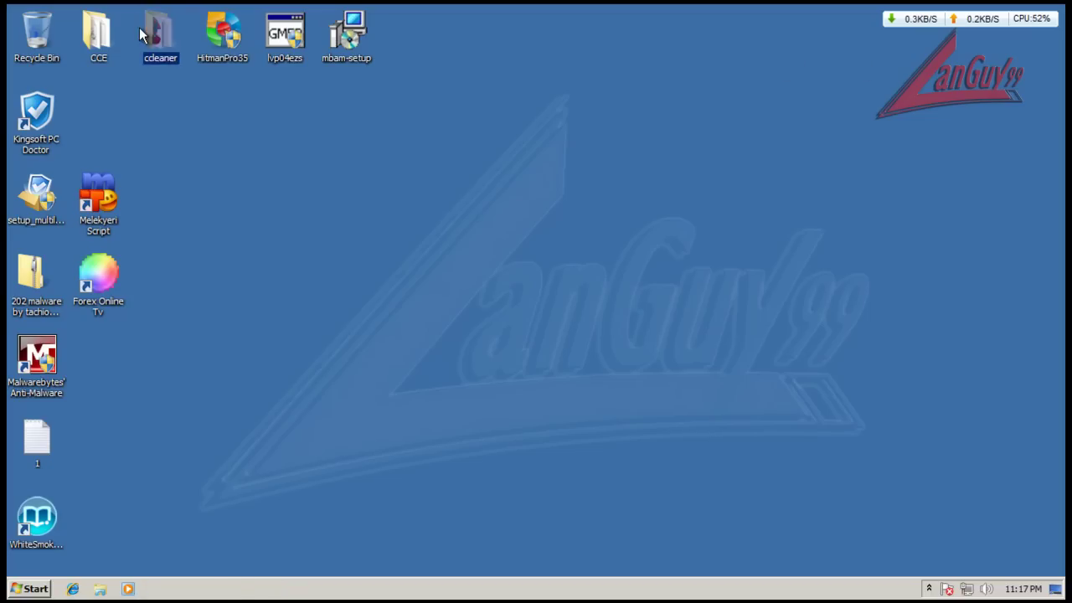
double_click(468, 190)
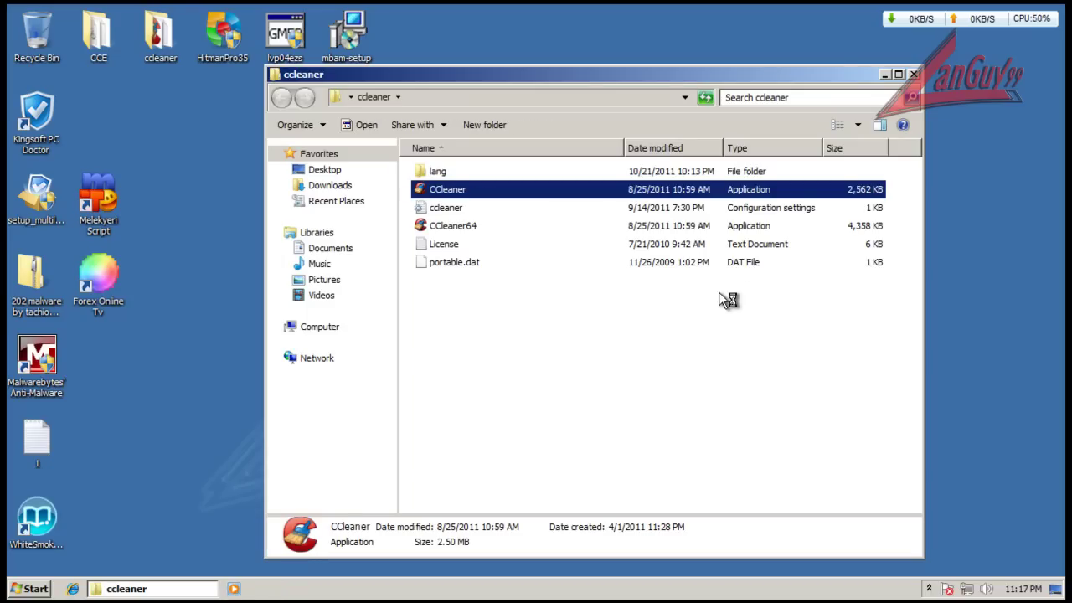
click(614, 312)
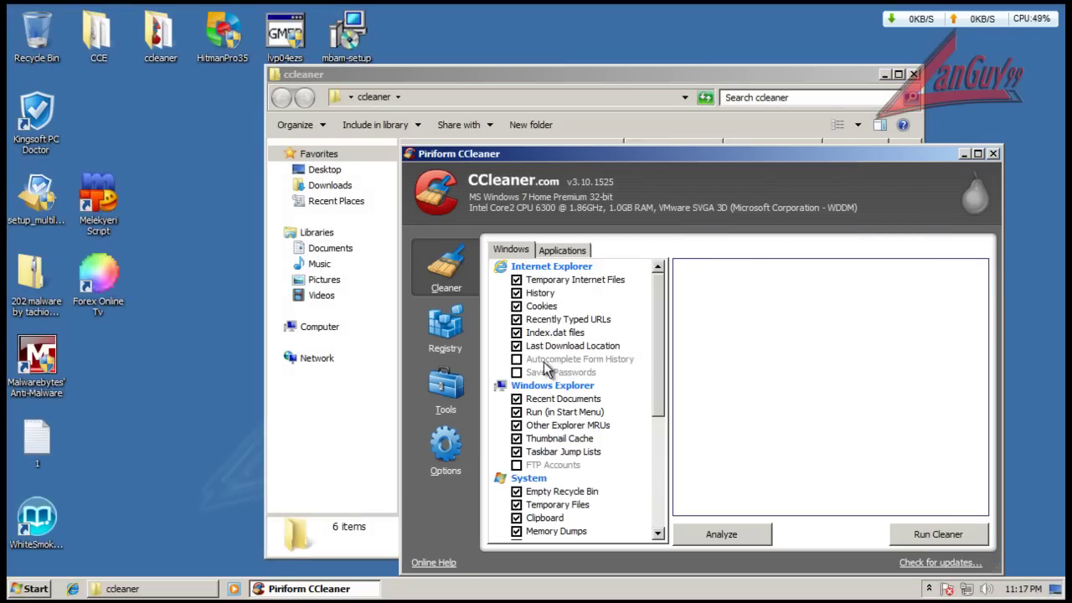
click(916, 540)
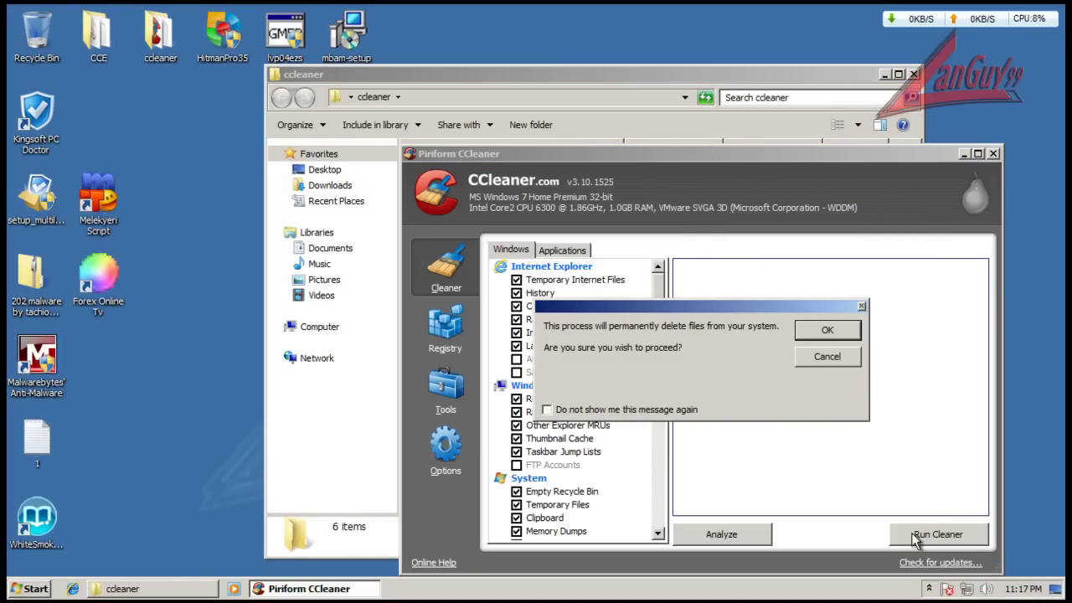
click(828, 332)
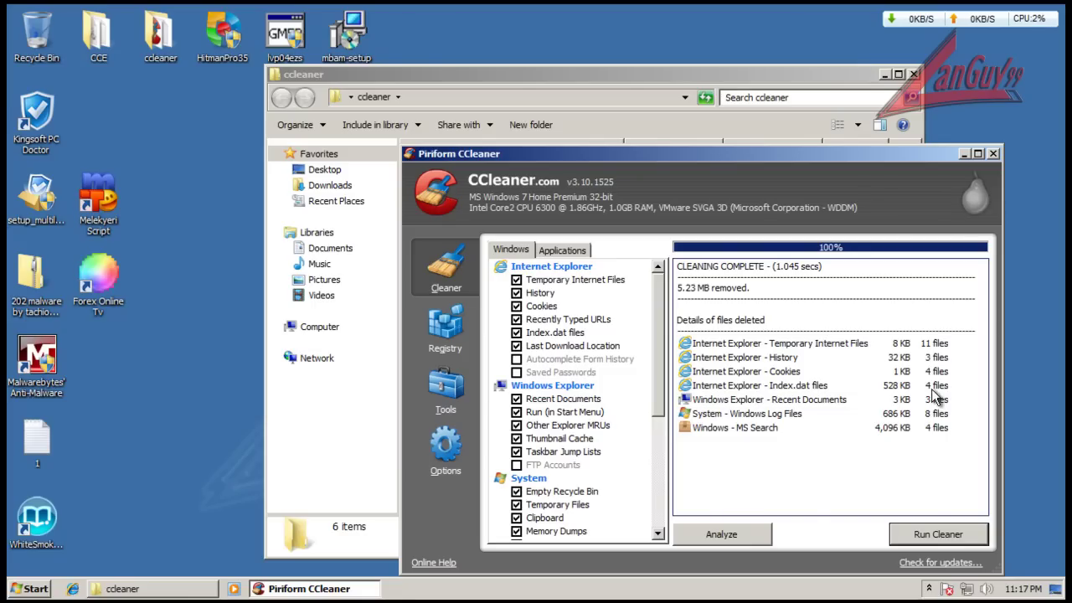
click(928, 534)
click(852, 331)
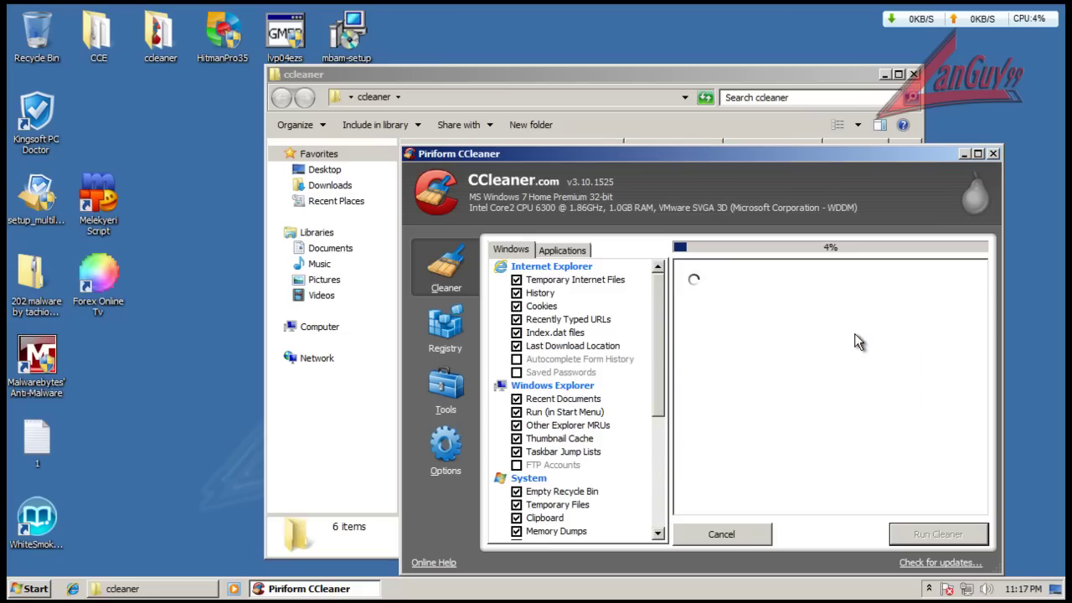
click(992, 153)
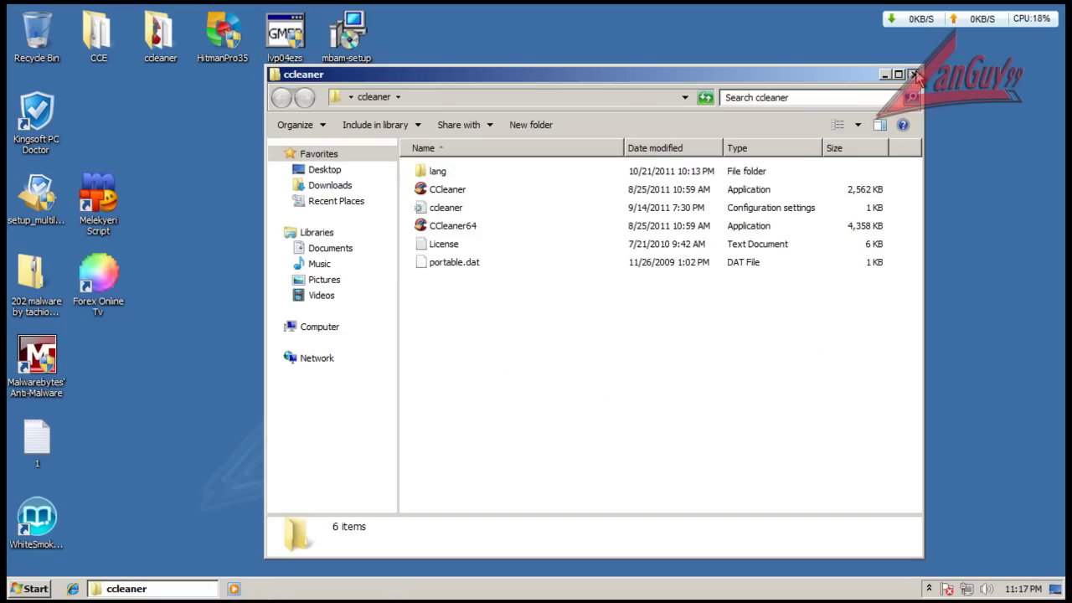
click(913, 73)
- Launch KillSwitch and Autoruns from the CCE folder on the desktop, allowing both to make changes to the computer
double_click(98, 34)
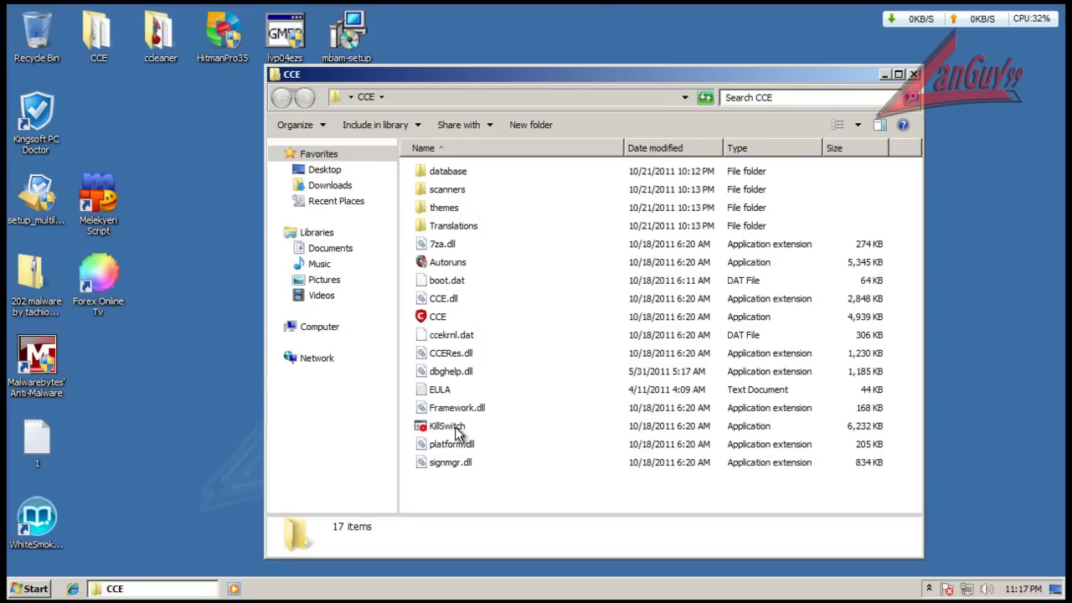
double_click(452, 427)
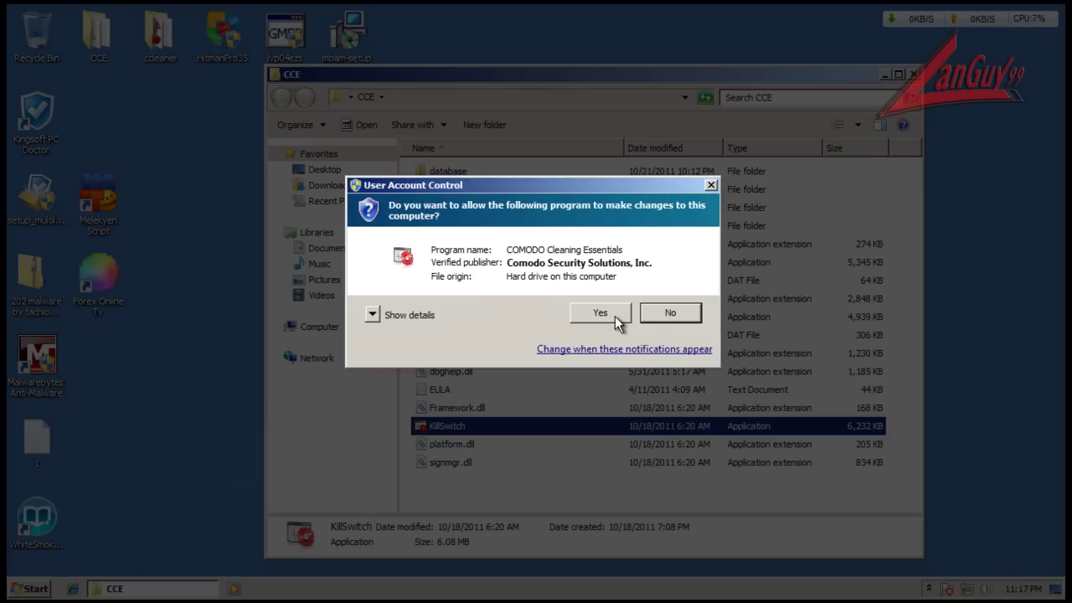
click(615, 316)
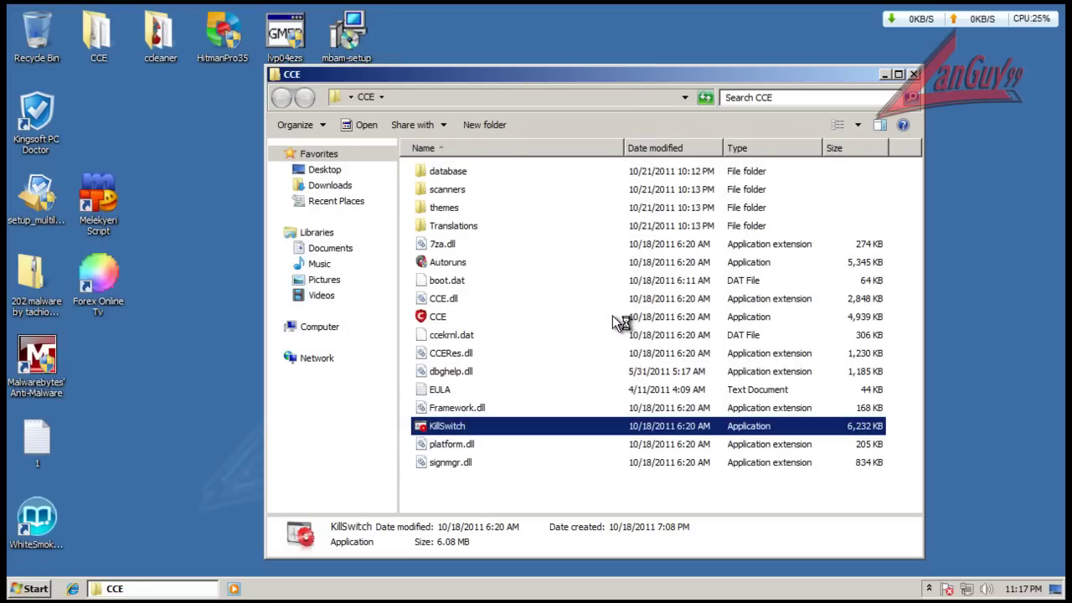
double_click(459, 265)
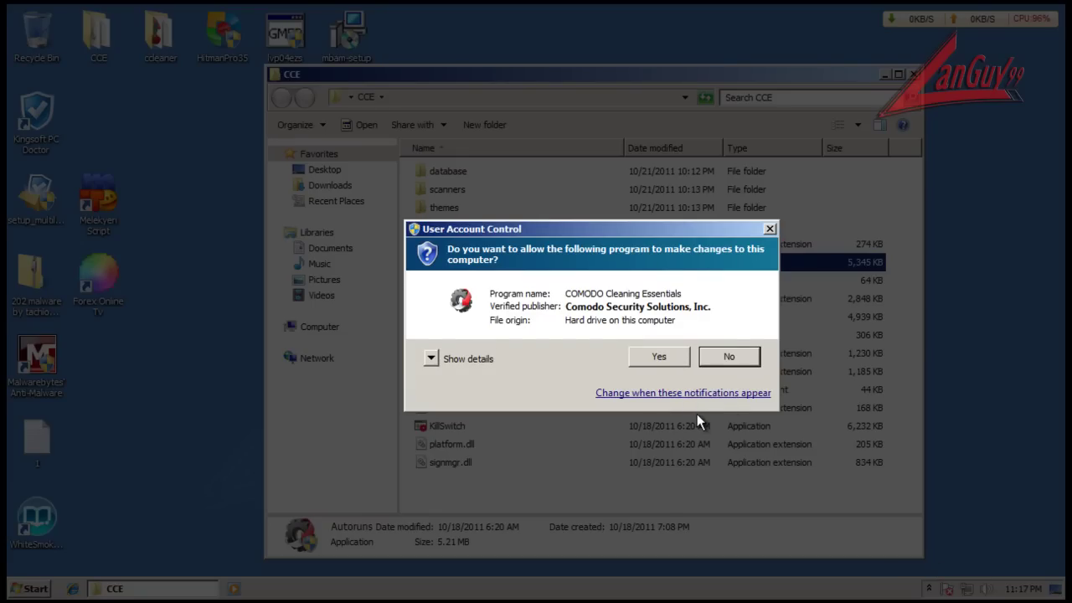
click(713, 467)
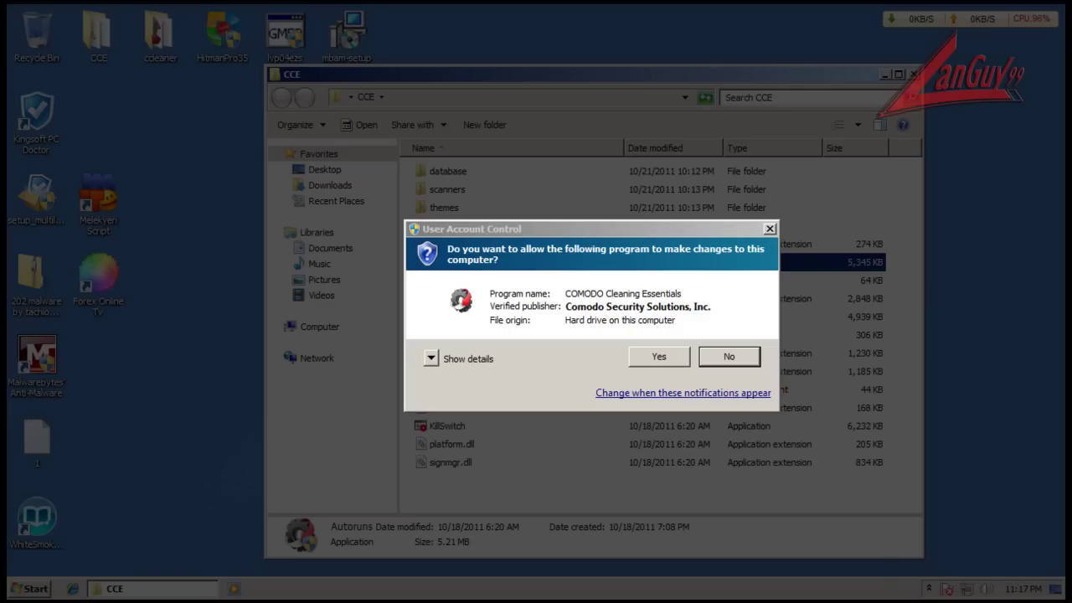
click(672, 352)
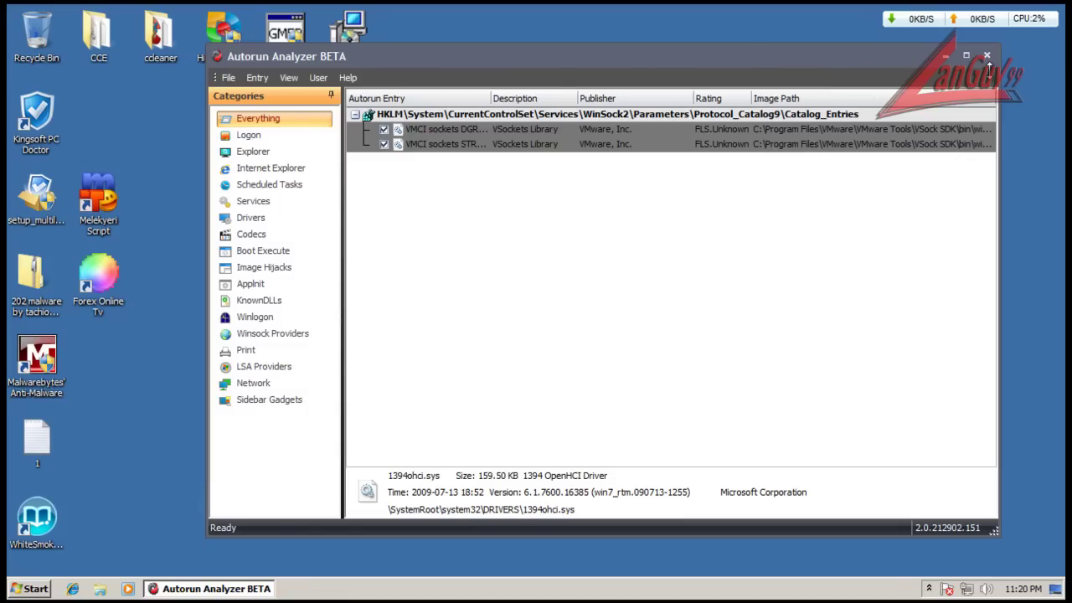
- Turn off hiding of safe entries in Autorun Analyzer and examine the Logon and Explorer autorun entries for suspicious items
click(285, 81)
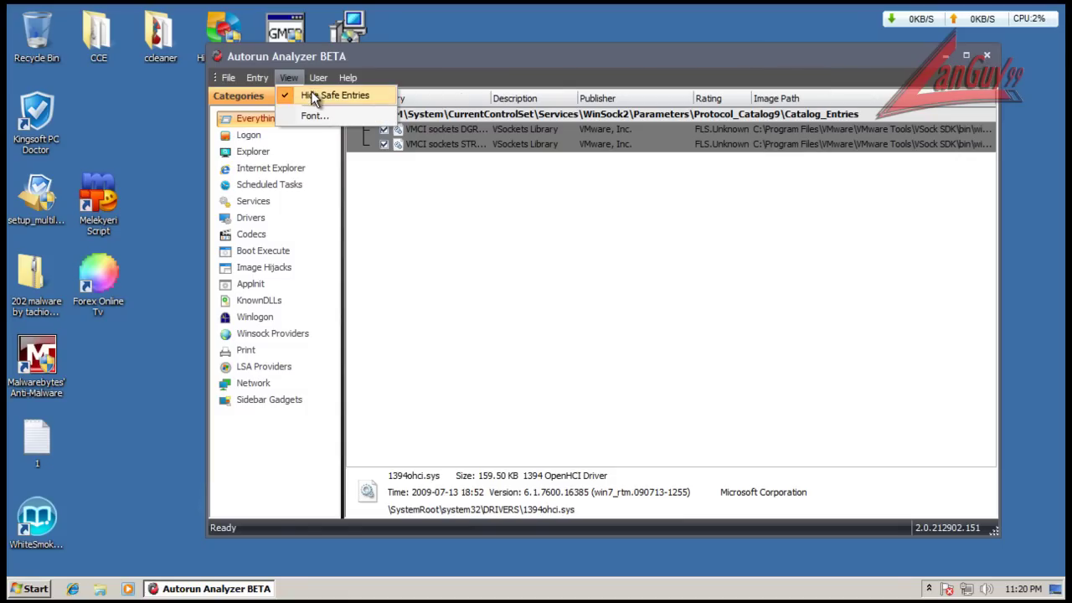
click(318, 93)
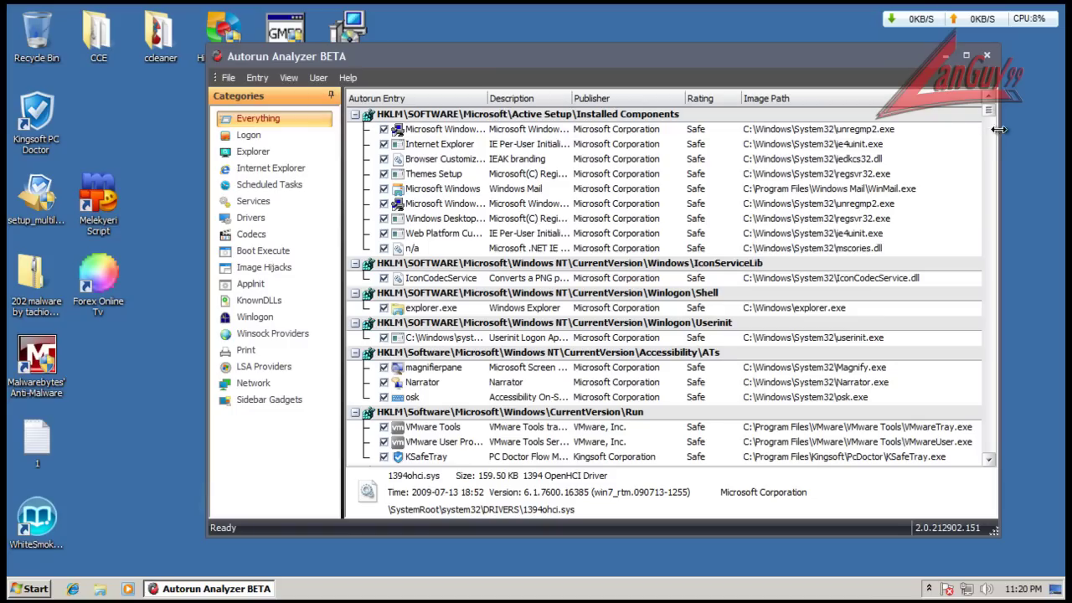
click(245, 138)
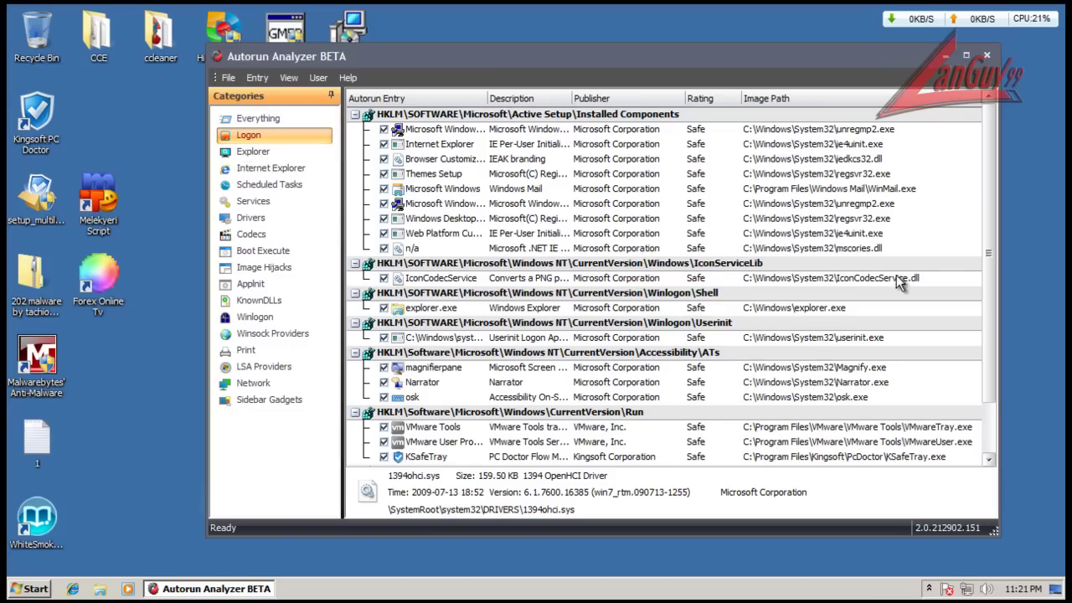
scroll(983, 287, down, 2)
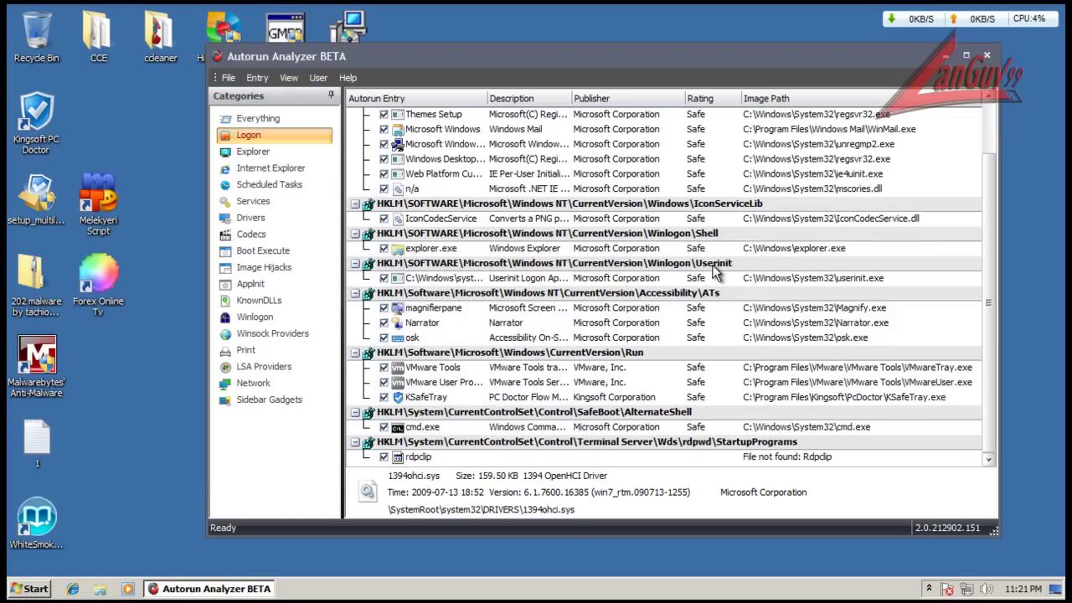
click(272, 168)
click(266, 155)
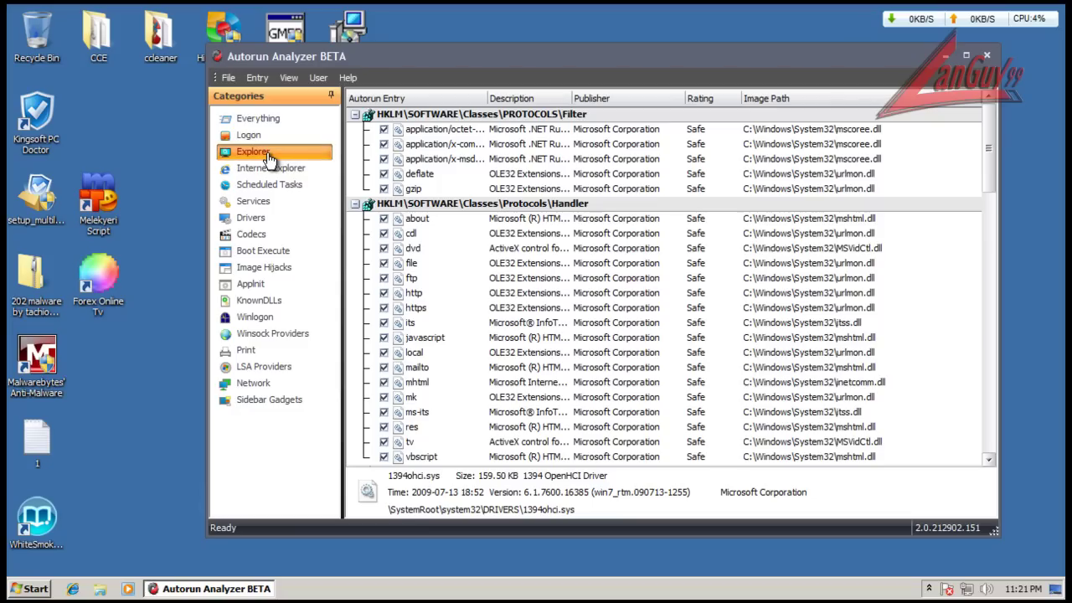
drag(992, 198, 985, 477)
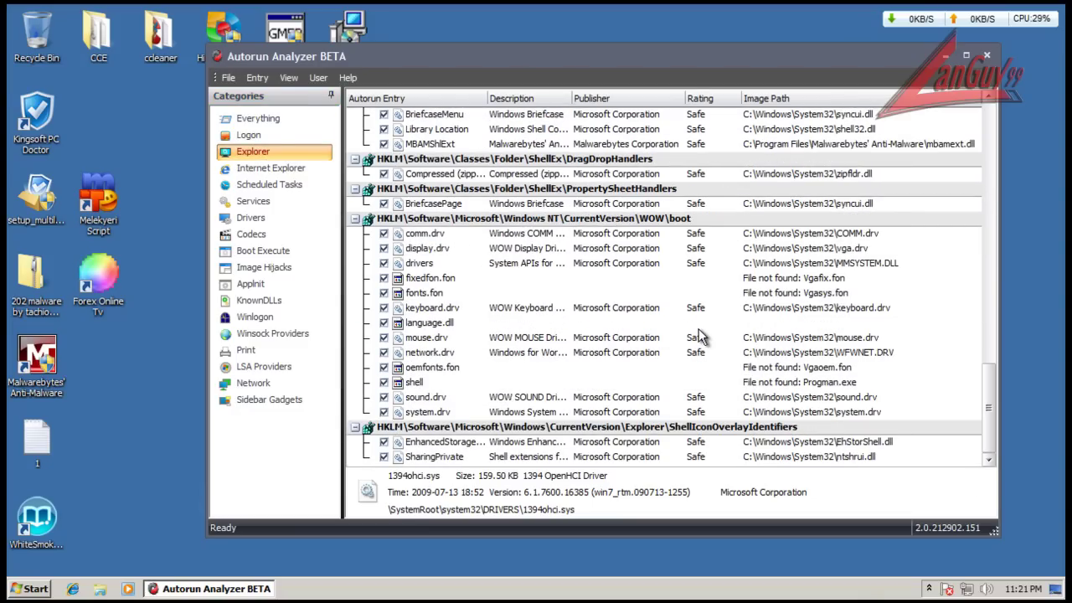
- Examine the Internet Explorer, Scheduled Tasks, Services and Codecs autorun entries, and close Autorun Analyzer
click(296, 170)
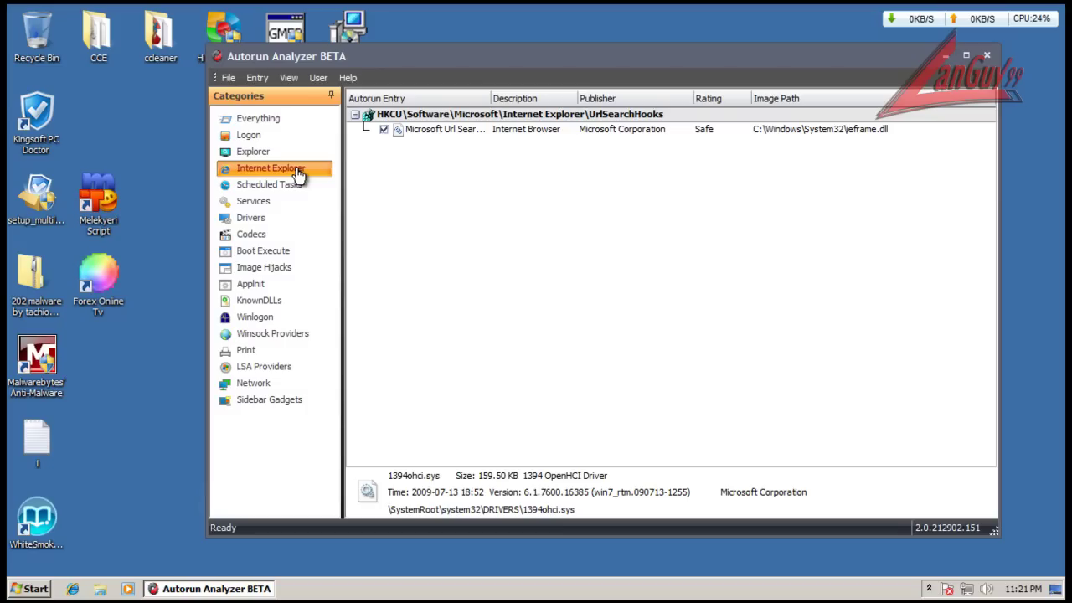
click(286, 188)
click(272, 205)
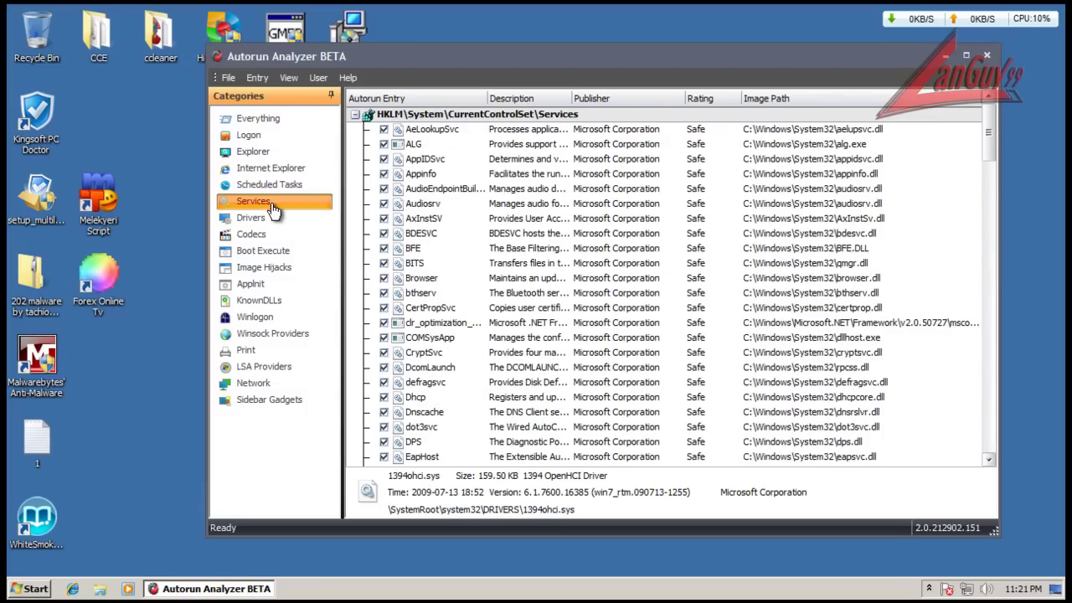
click(275, 233)
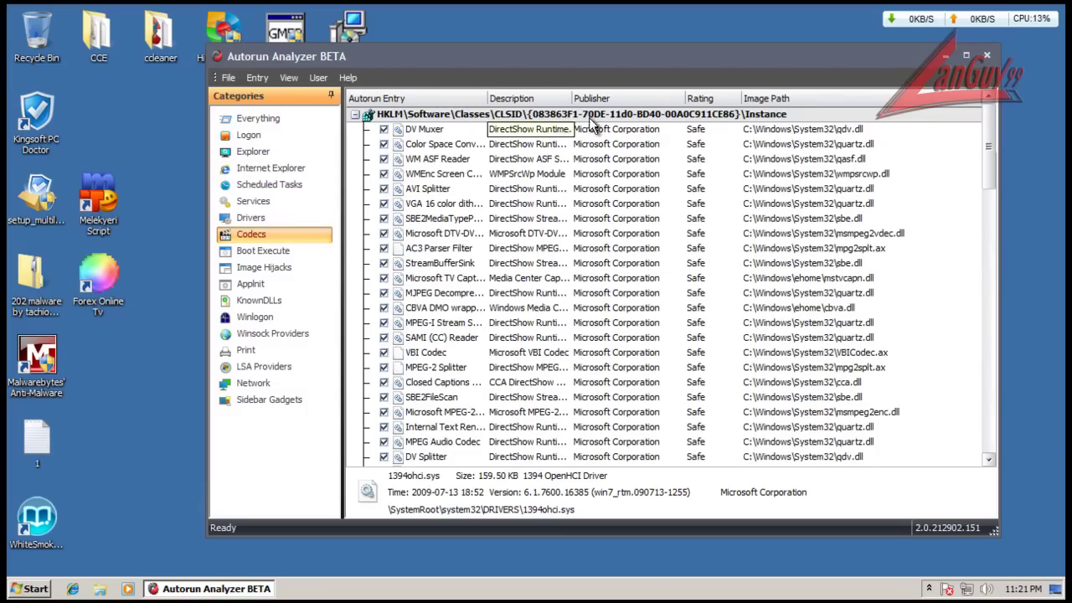
click(986, 56)
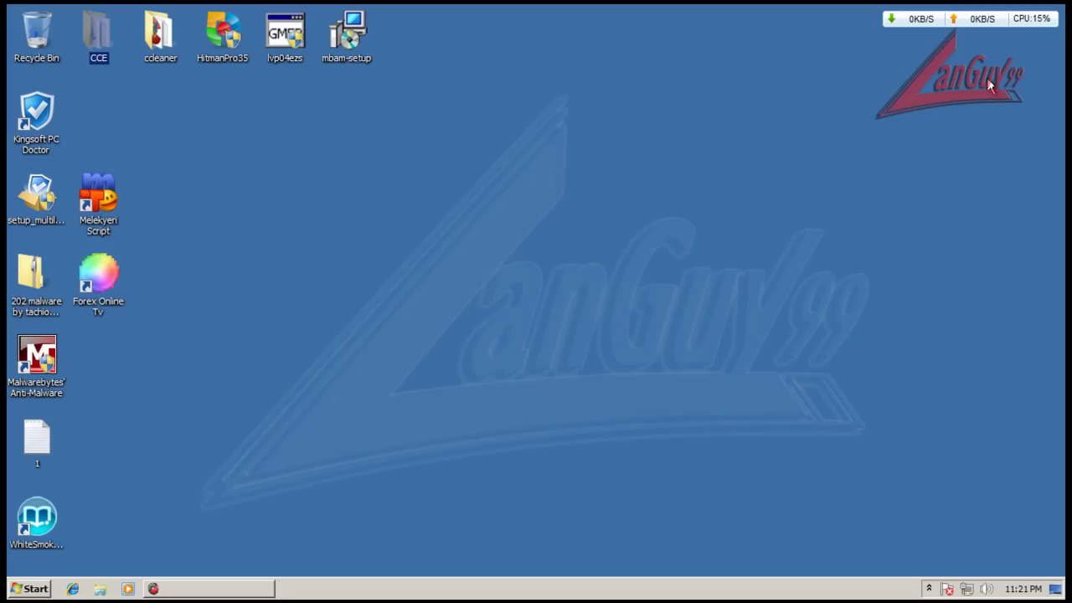
- Bring up KillSwitch from the notification area, check its process list for unsafe processes, and close it
click(928, 590)
click(941, 526)
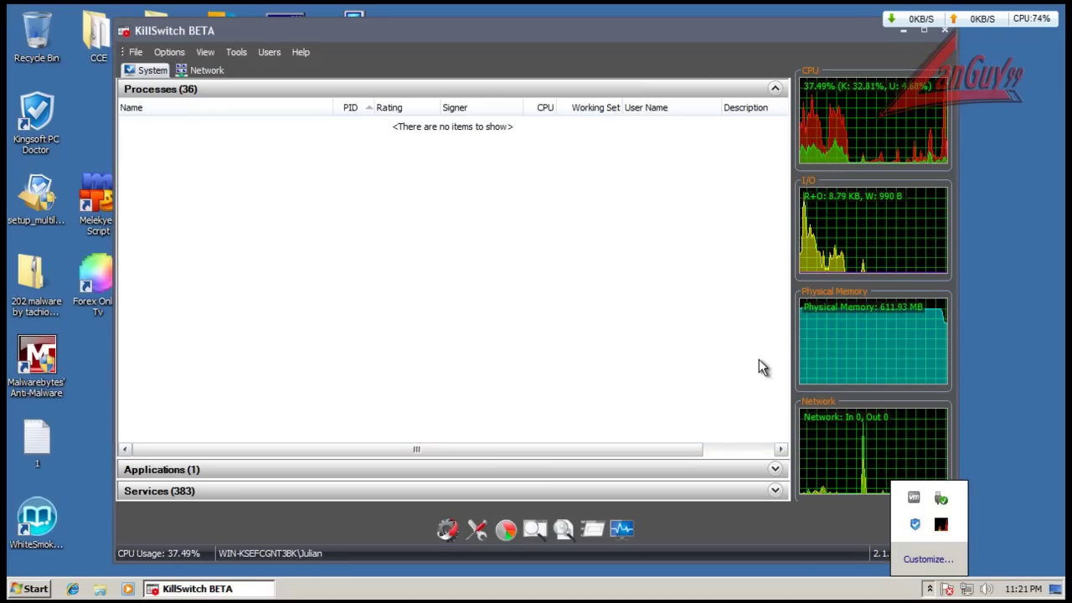
click(944, 31)
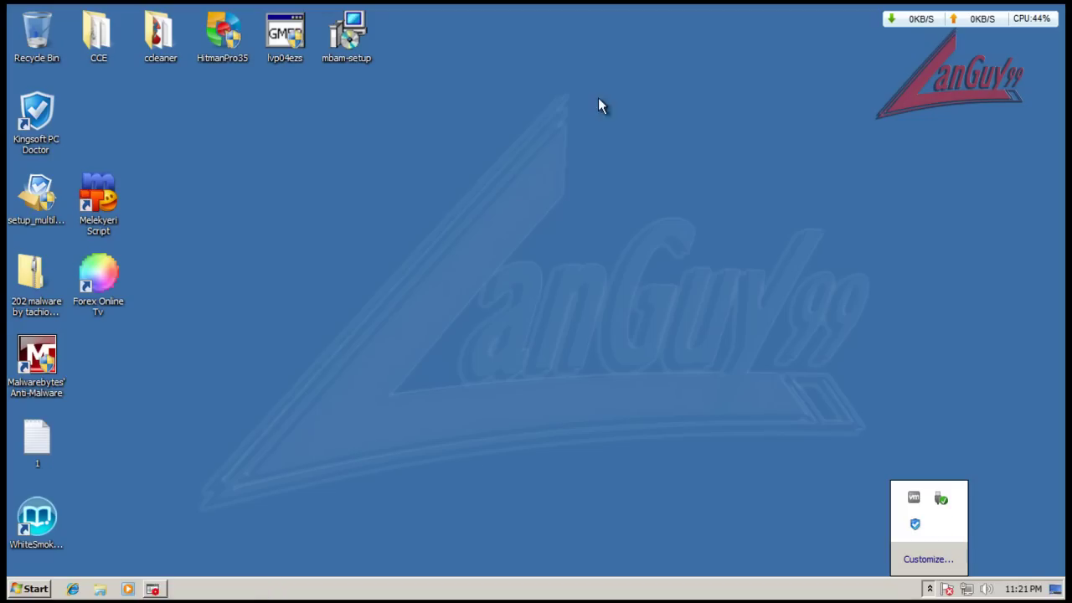
- Launch the CCE application from the CCE desktop folder and allow it to make changes to the computer
double_click(101, 35)
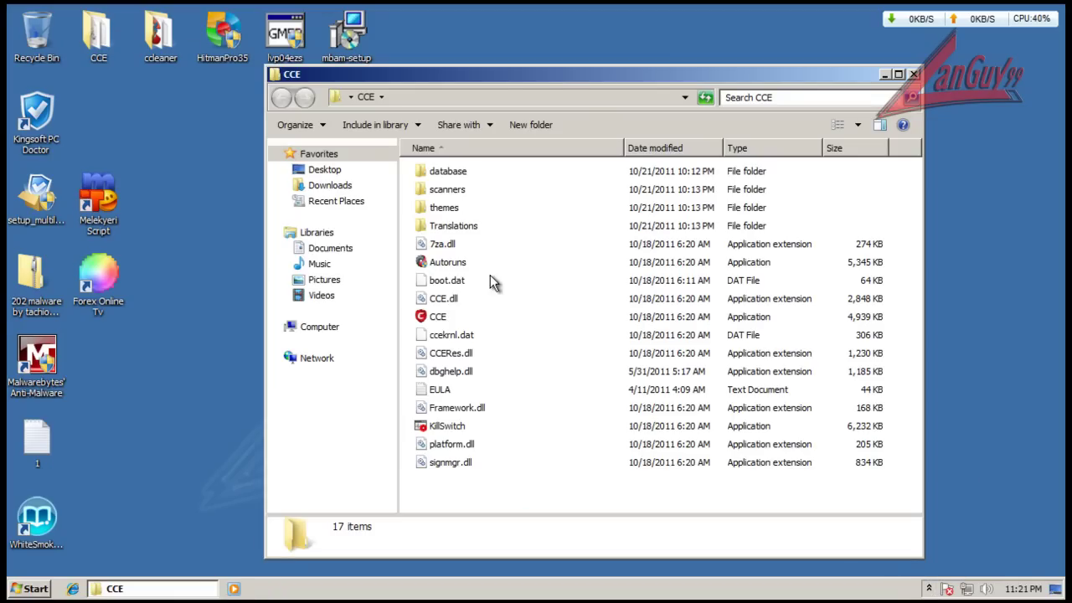
click(439, 316)
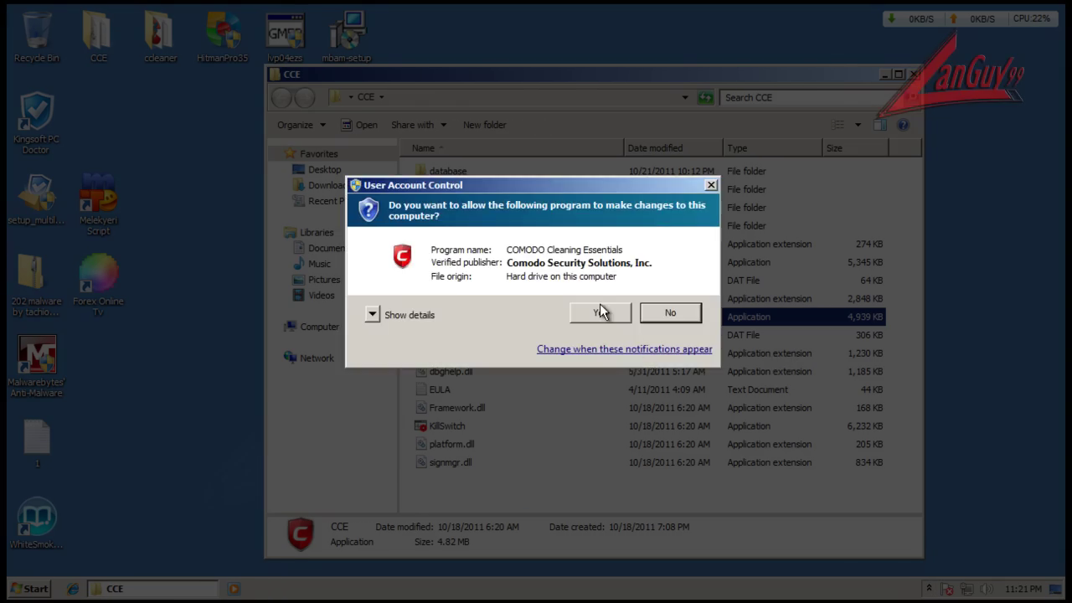
click(600, 312)
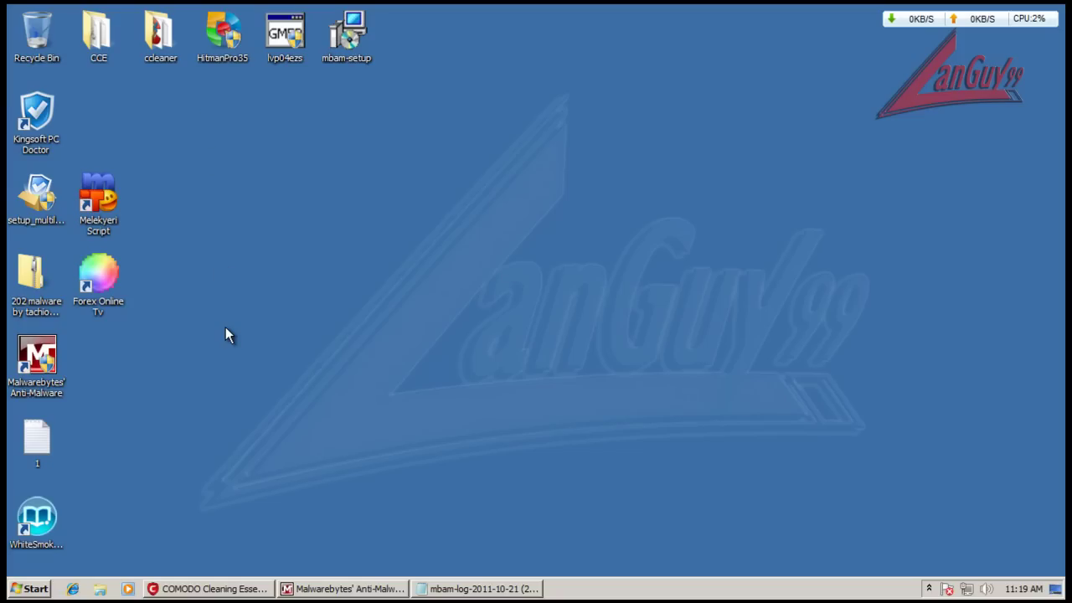
- Review the COMODO Cleaning Essentials scan result and the Malwarebytes scan result and log, and close the scanner and log windows
click(255, 588)
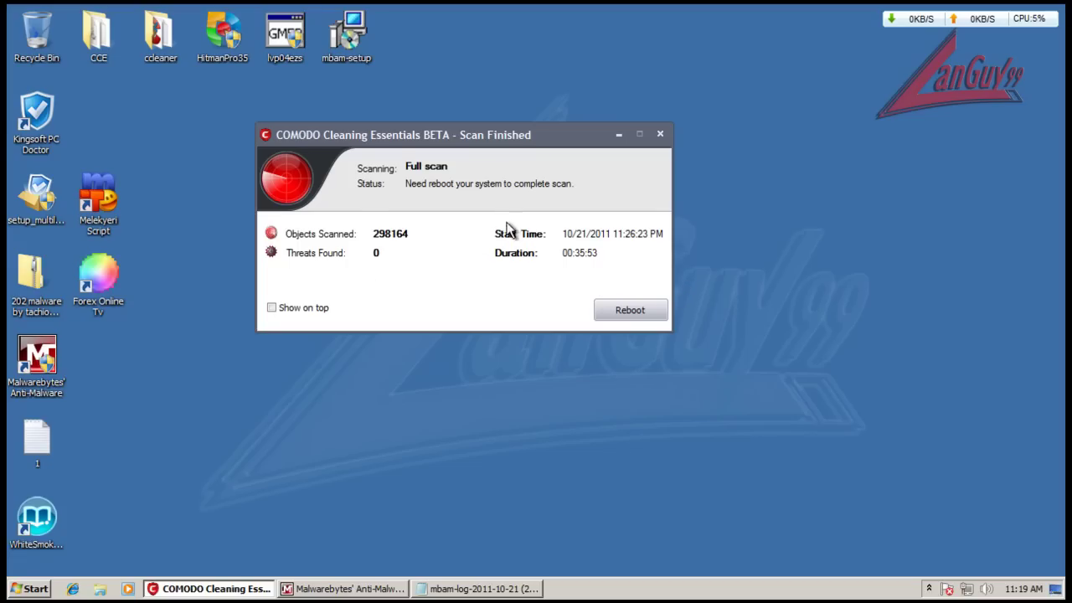
click(347, 588)
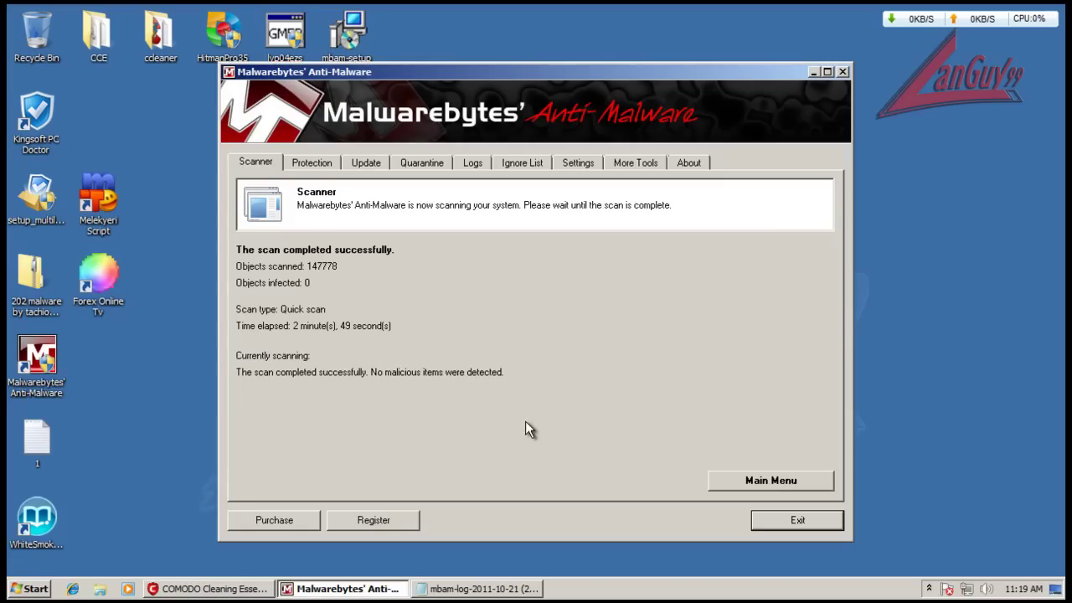
click(515, 591)
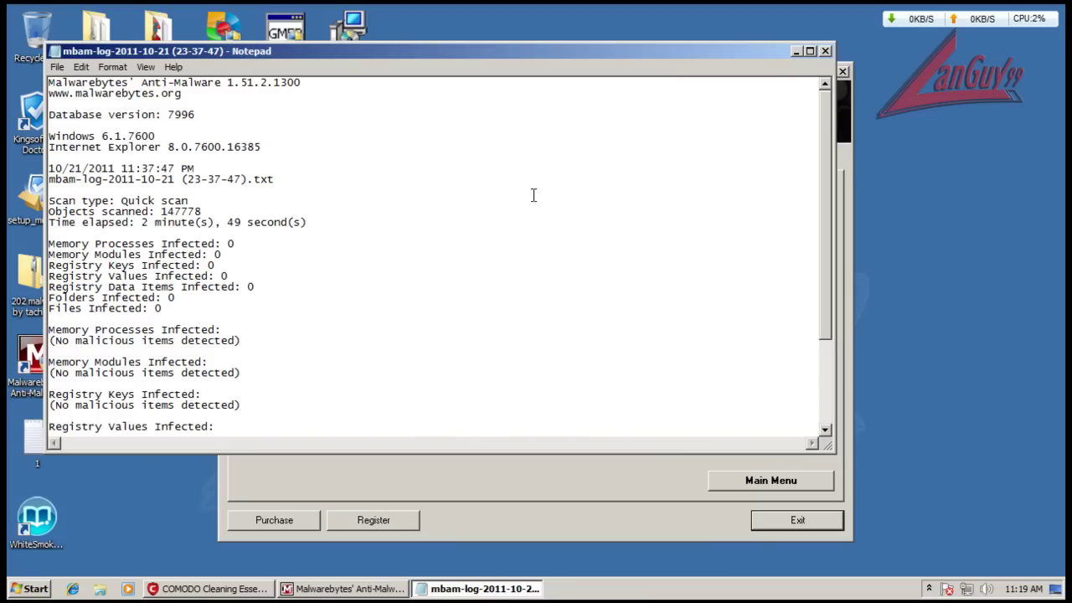
scroll(801, 128, down, 4)
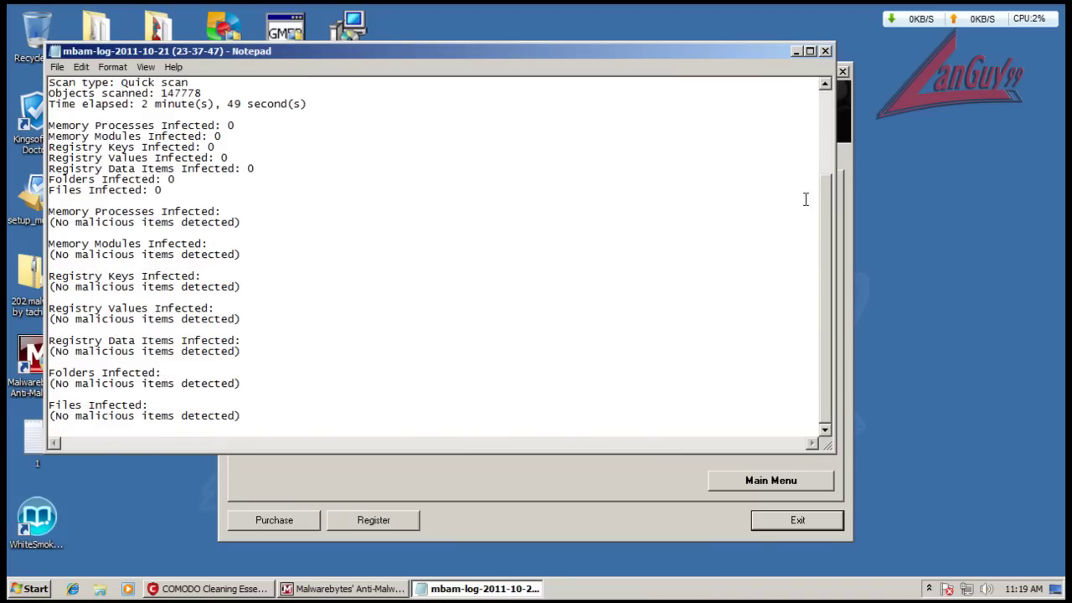
click(825, 51)
click(844, 72)
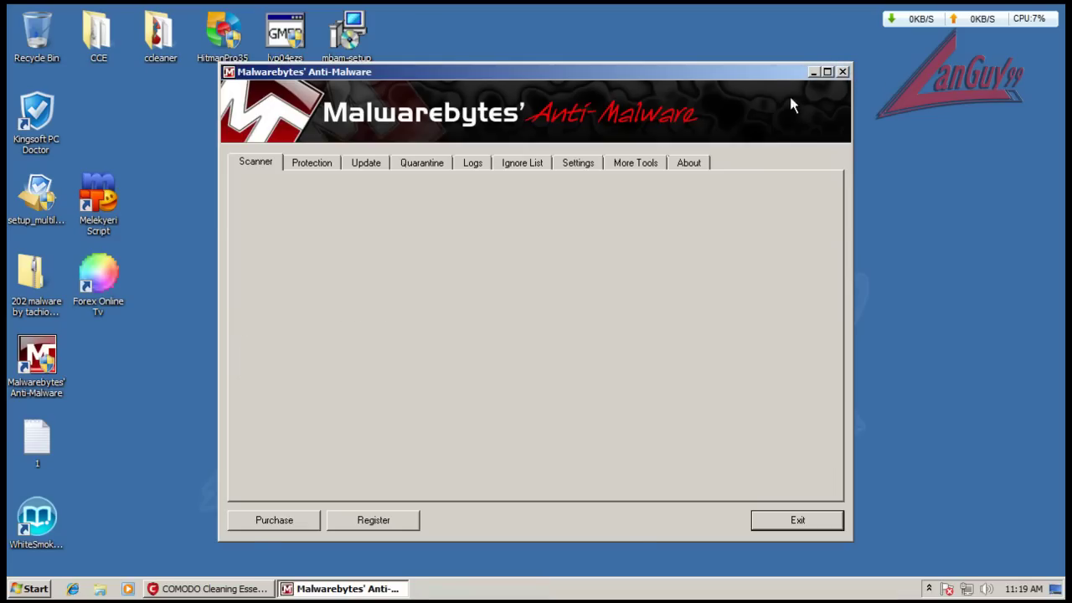
click(667, 132)
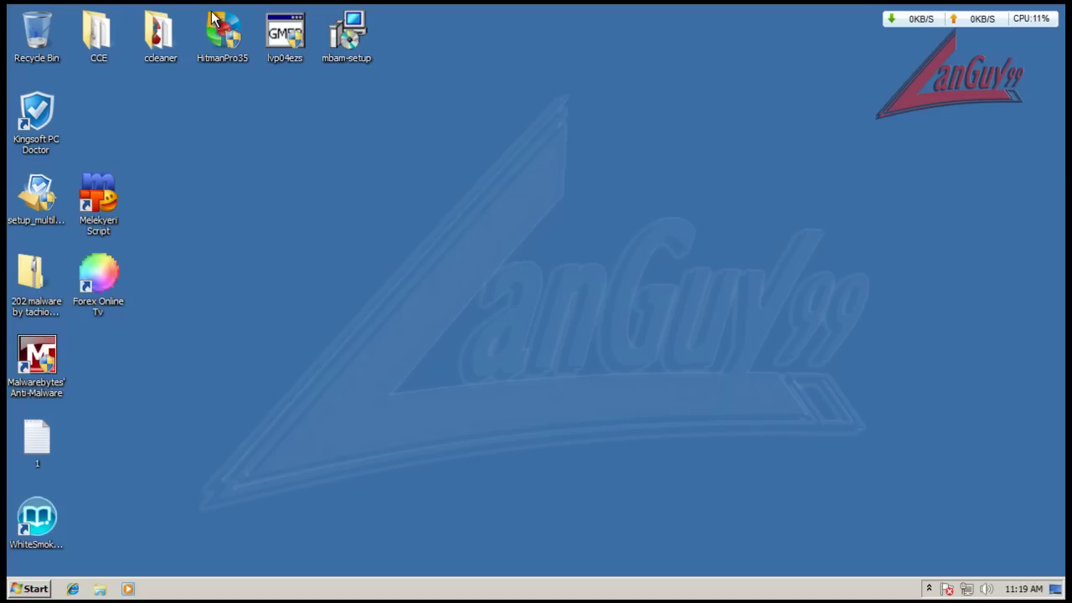
- Launch HitmanPro35 from the desktop, allow it to make changes to the computer, and close its scan results without removing anything
click(230, 26)
double_click(231, 26)
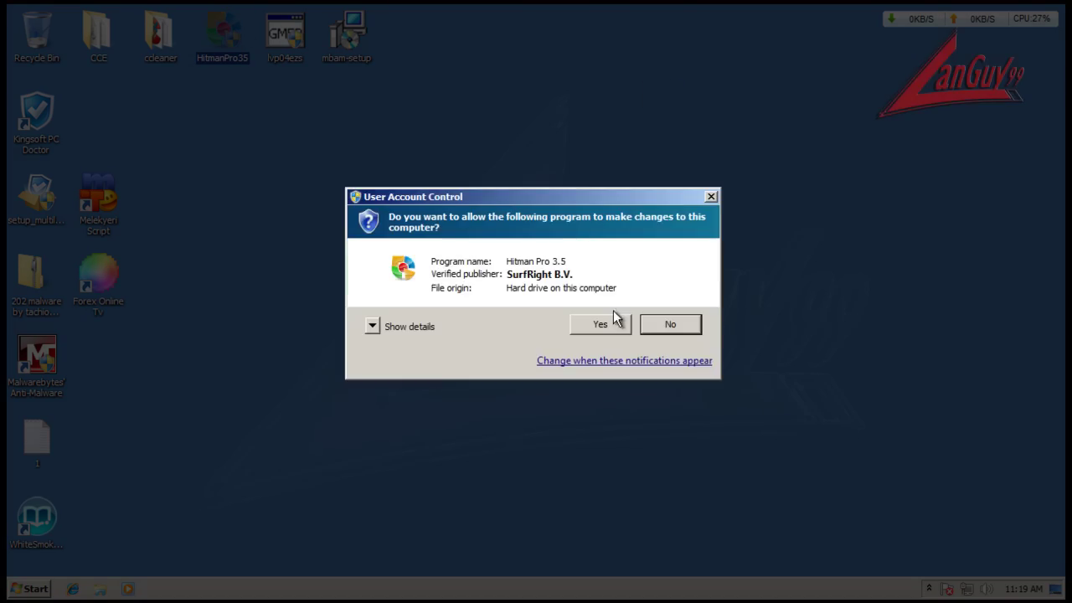
click(612, 322)
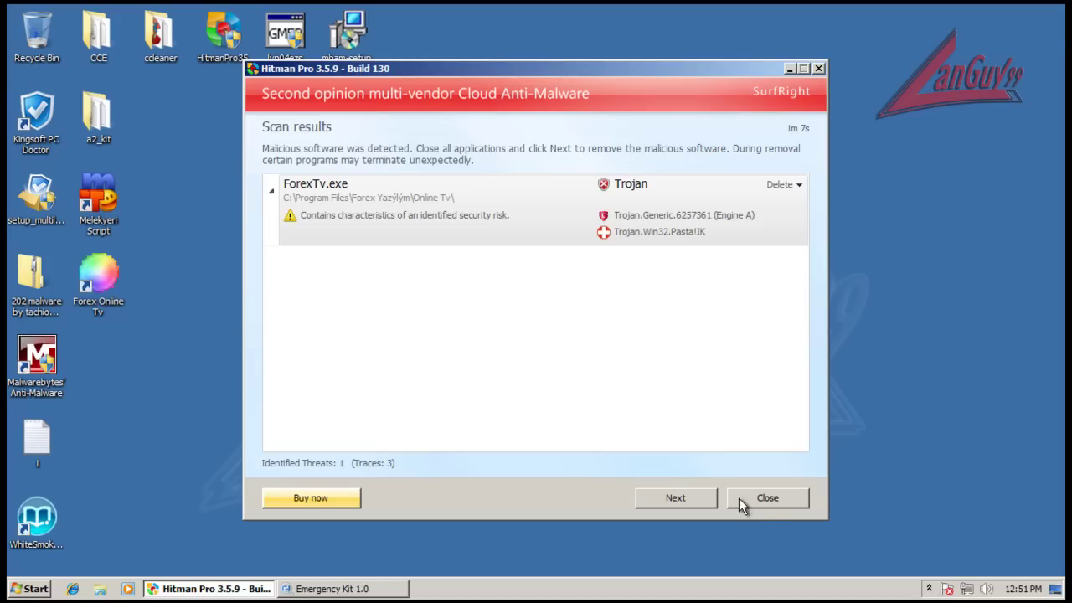
click(760, 499)
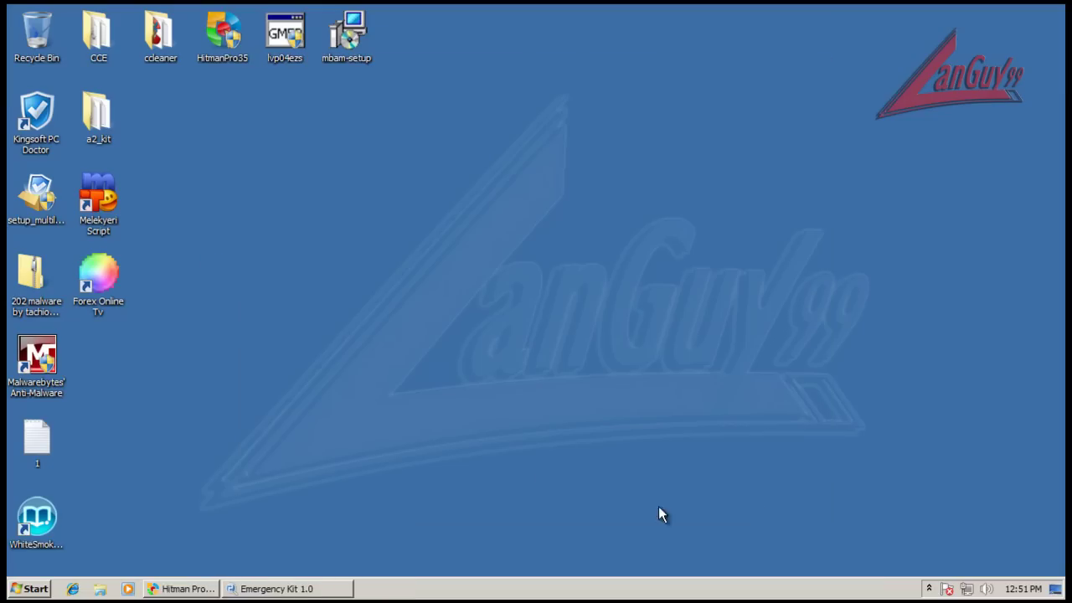
- Quarantine all the selected detections in the Emsisoft Emergency Kit scan results and close the program
click(263, 590)
drag(431, 32, 568, 52)
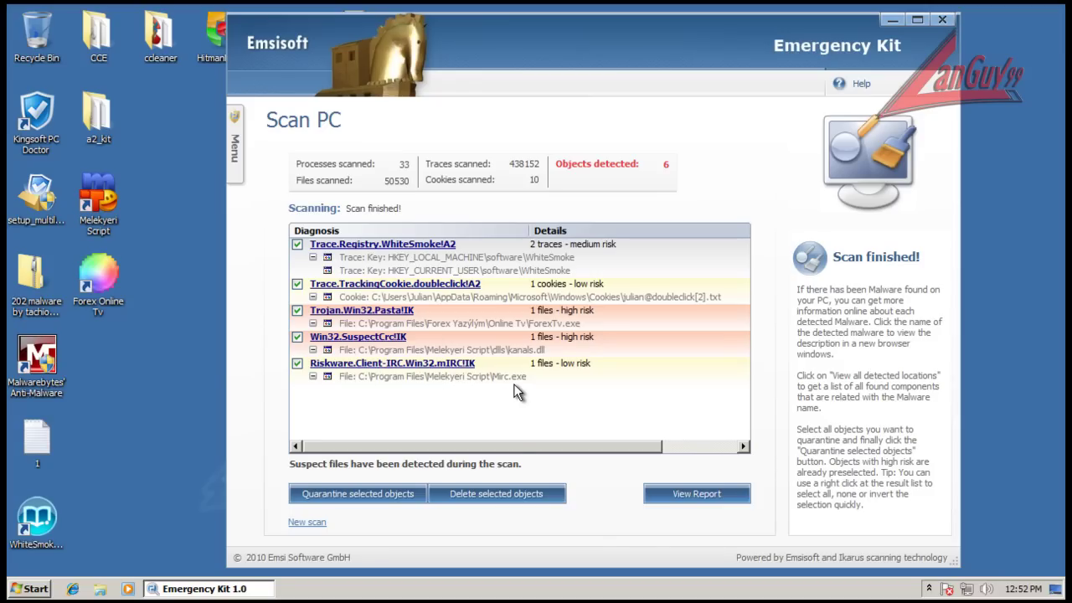
click(394, 492)
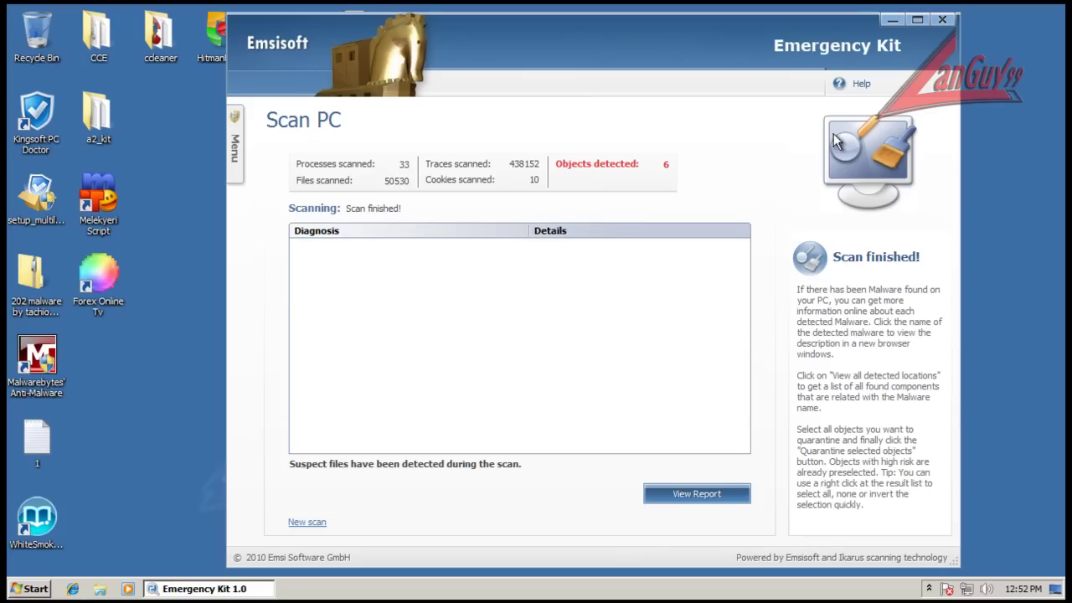
click(941, 21)
click(675, 165)
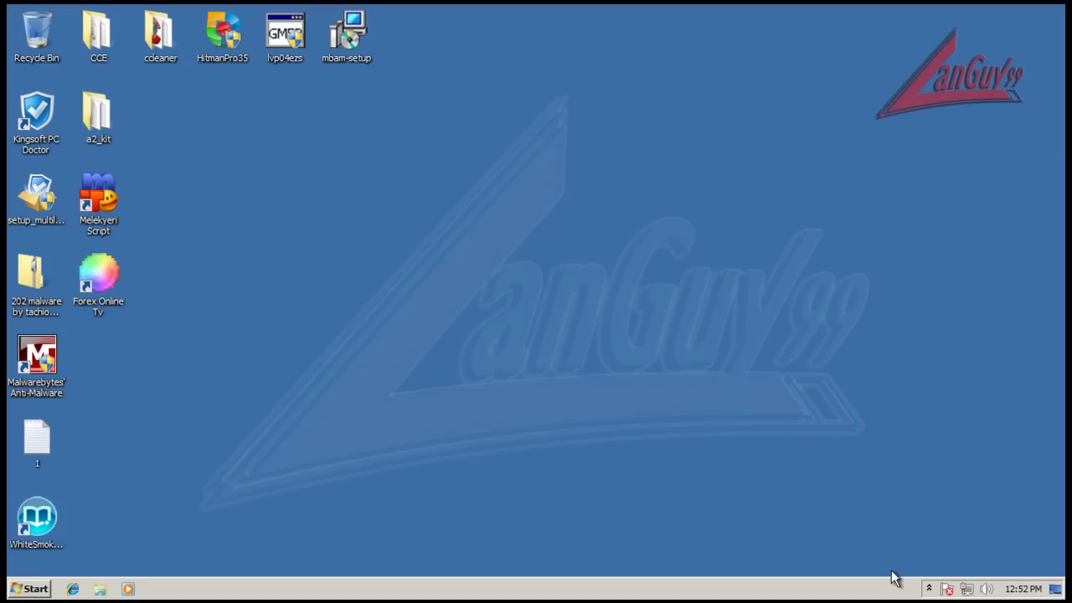
- Check the hidden notification icons, launch Kingsoft PC Doctor from the desktop, and move its window fully into view
click(929, 588)
click(806, 472)
click(43, 120)
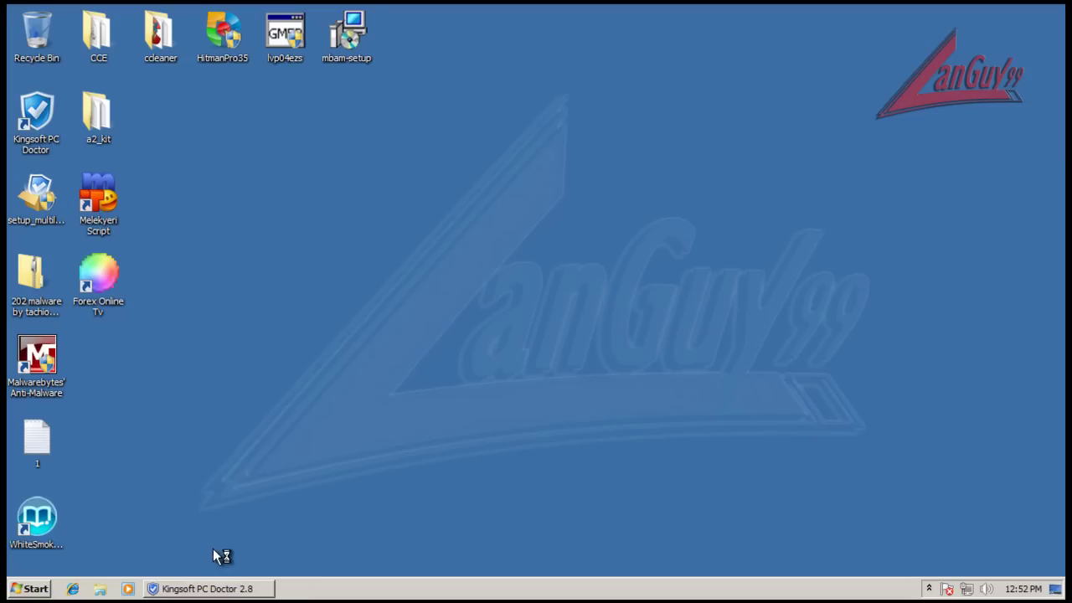
mouse_move(231, 589)
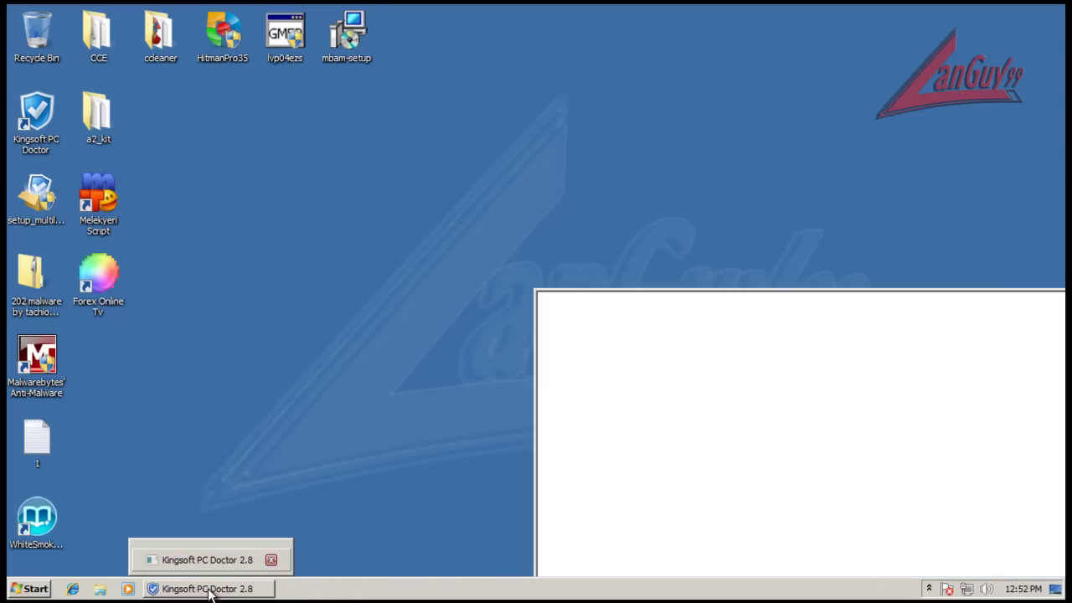
drag(763, 295, 512, 64)
- Start Task Manager, show processes from all users, and check the memory use of the Kingsoft PC Doctor processes
right_click(526, 580)
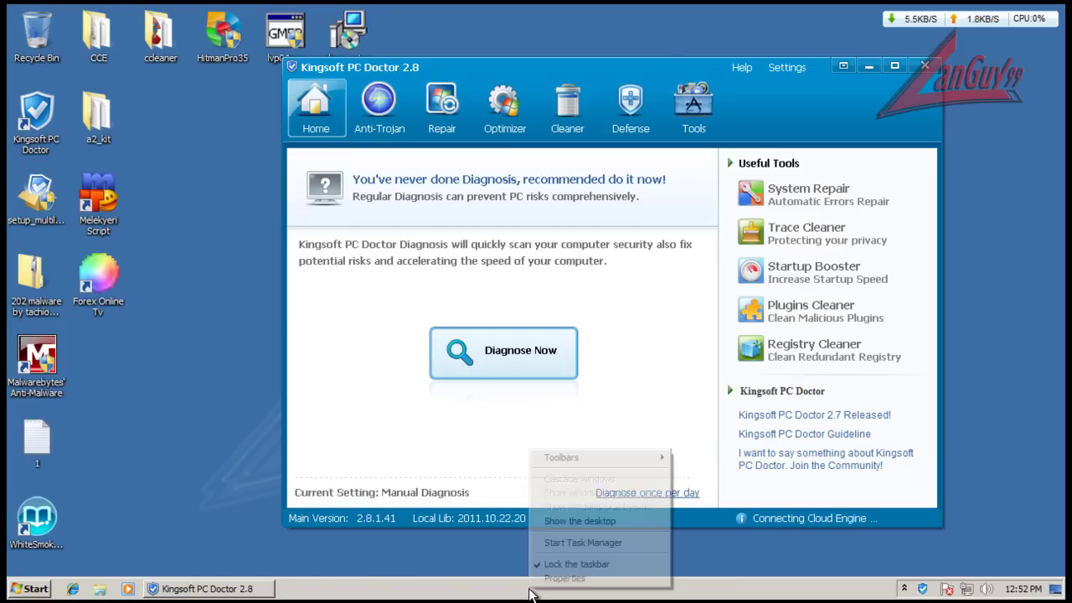
click(580, 543)
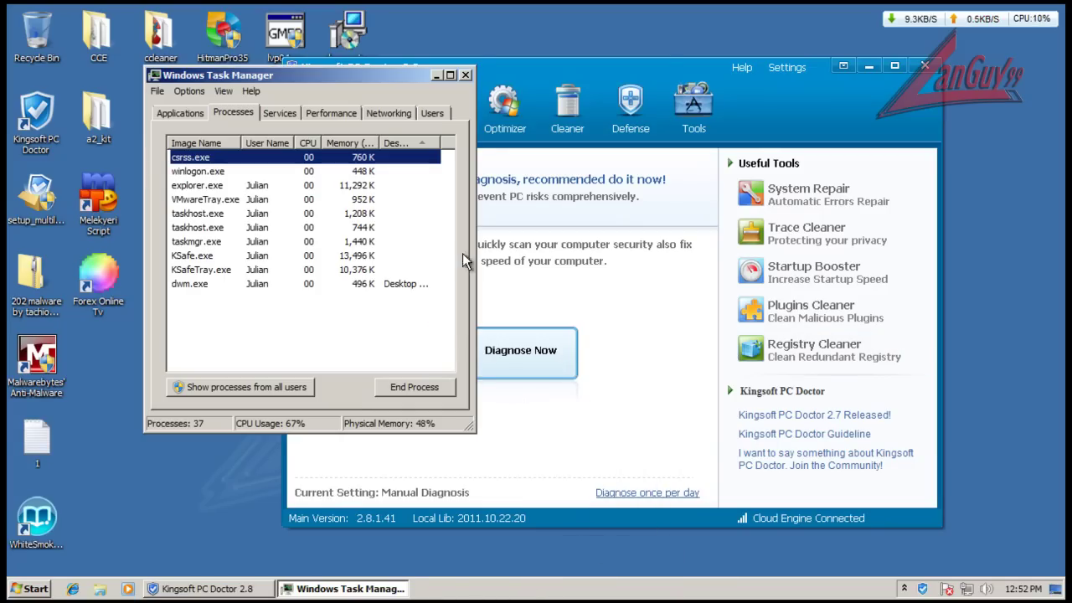
click(278, 387)
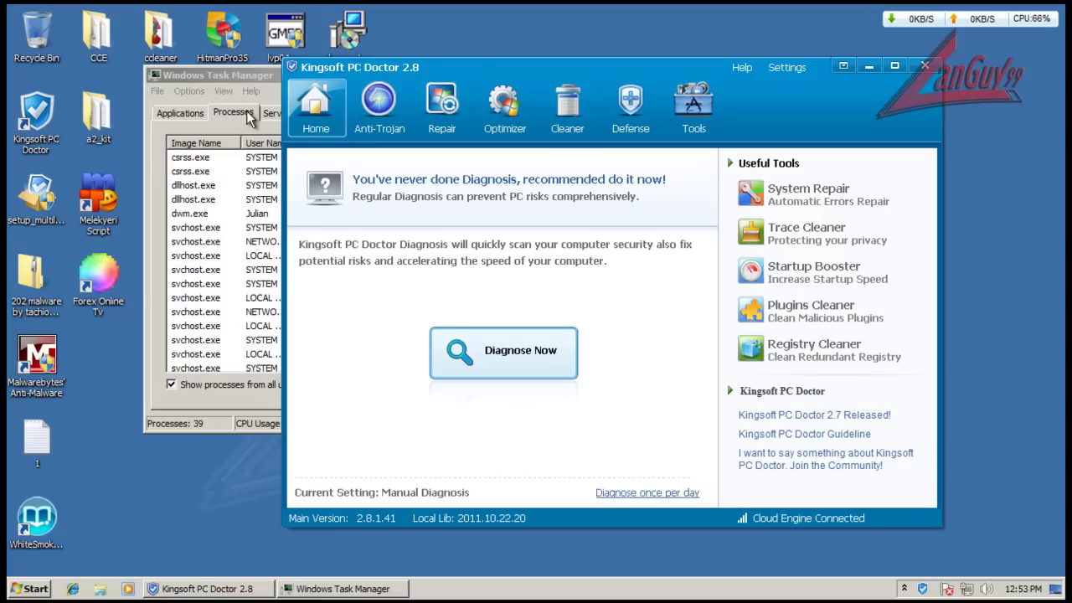
click(269, 72)
drag(444, 164, 463, 302)
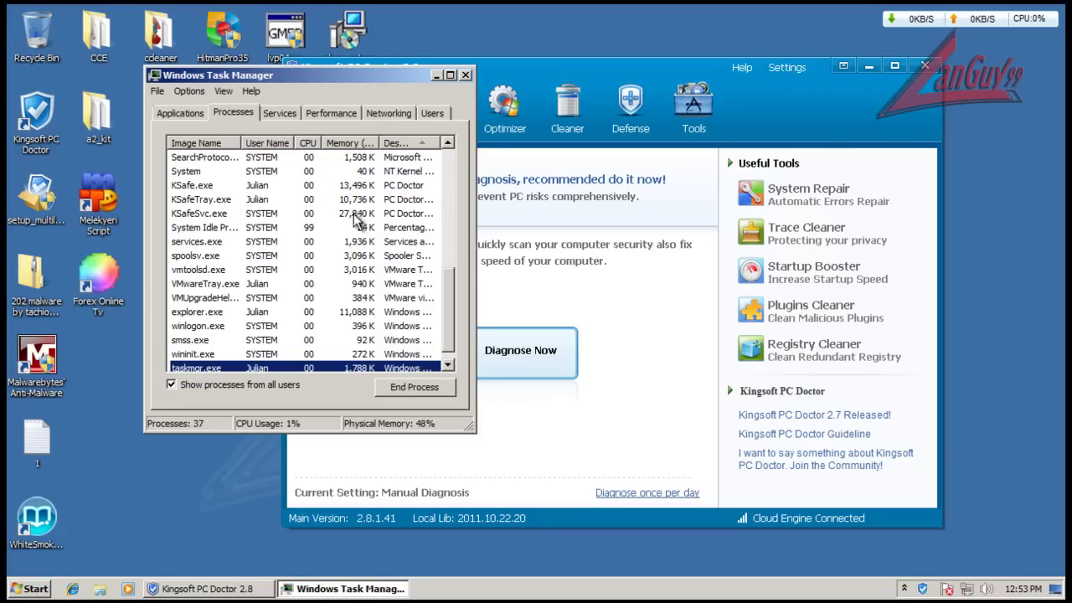
- Close the Kingsoft PC Doctor window, recheck its background processes in Task Manager, and close Task Manager
click(925, 101)
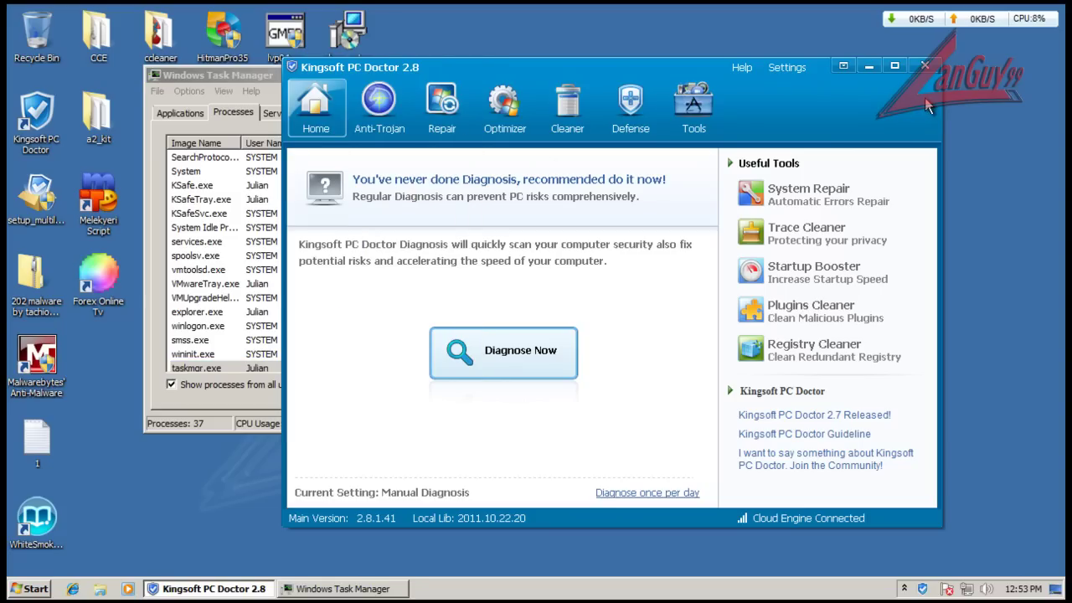
click(924, 65)
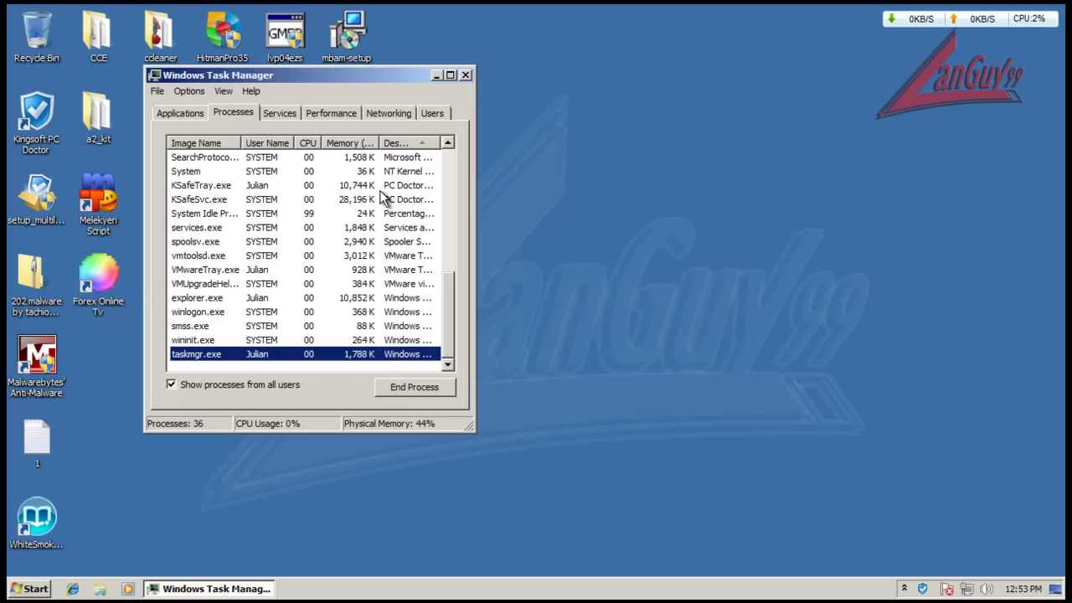
drag(449, 287, 454, 156)
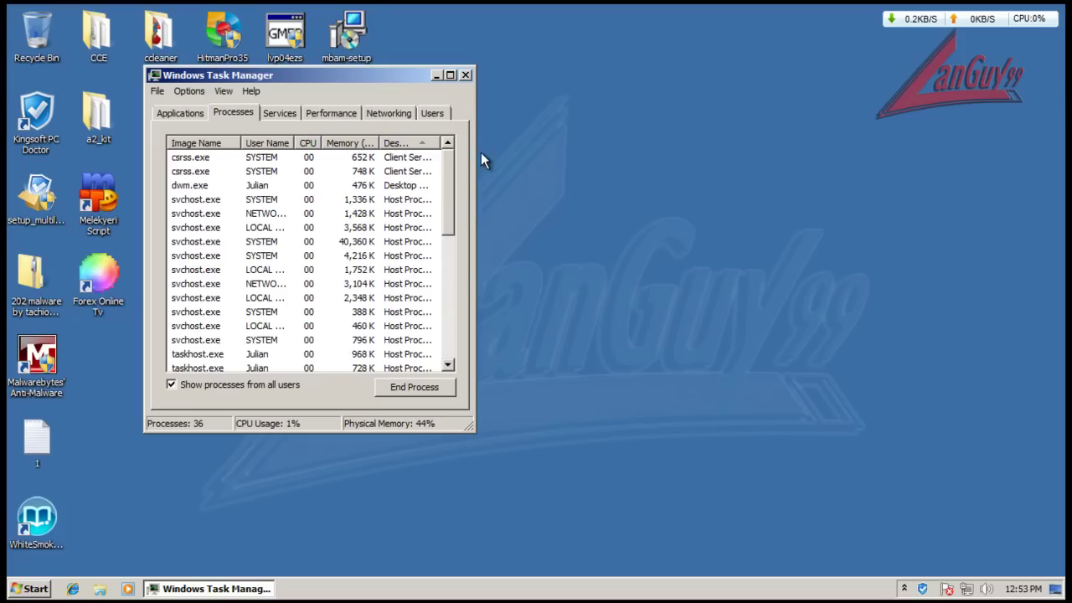
click(904, 589)
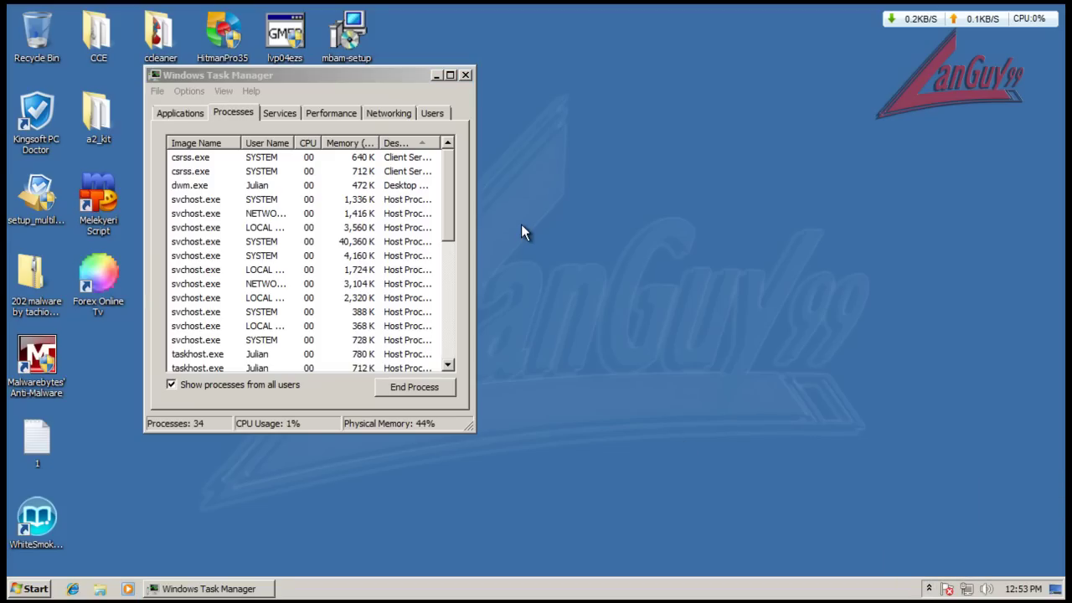
drag(453, 173, 447, 320)
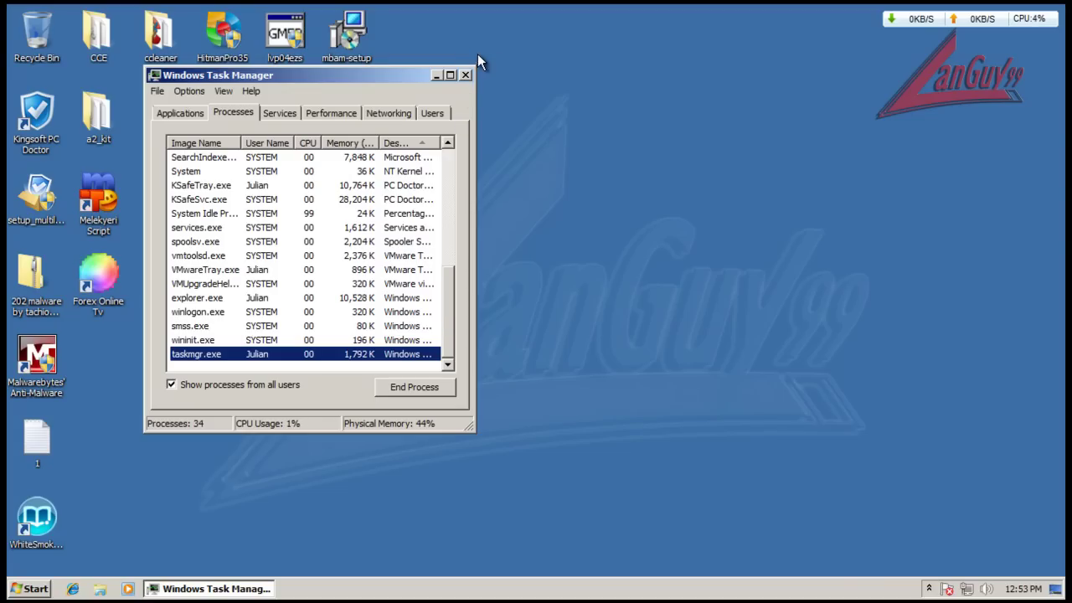
click(467, 74)
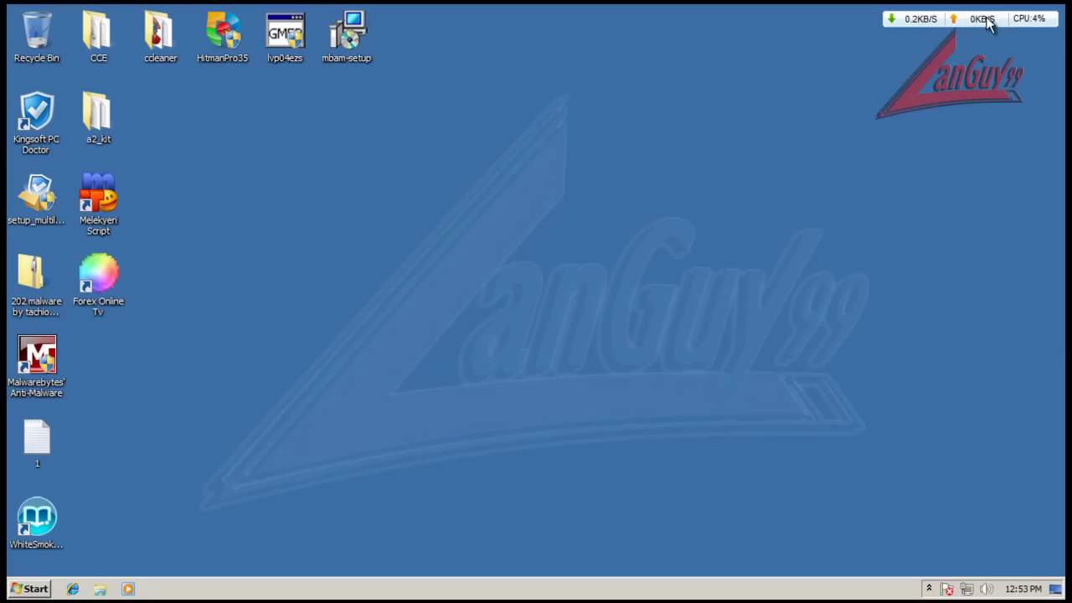
mouse_move(988, 23)
drag(358, 221, 868, 429)
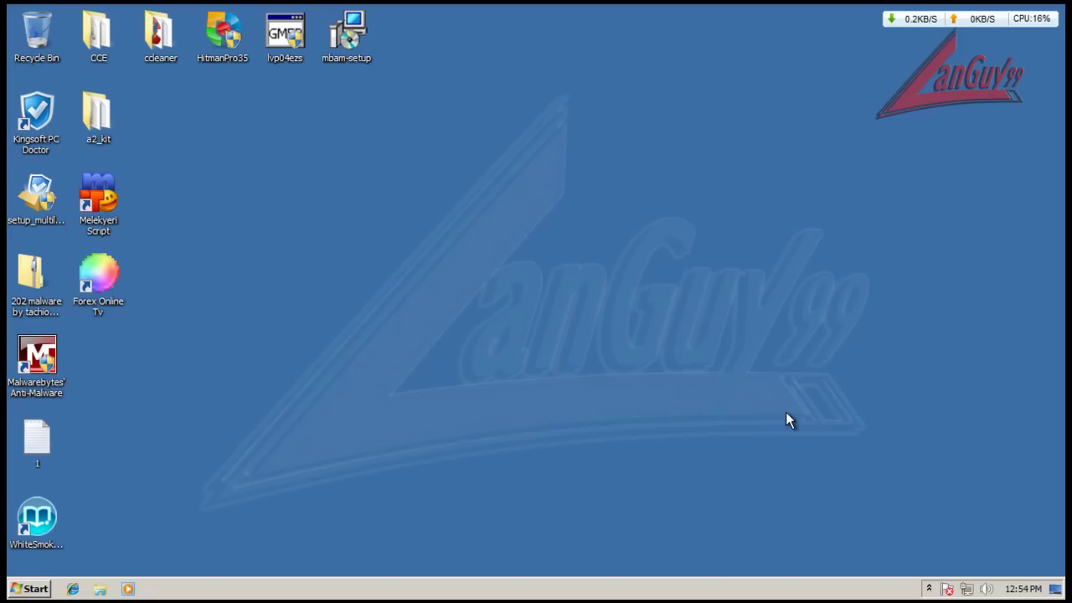